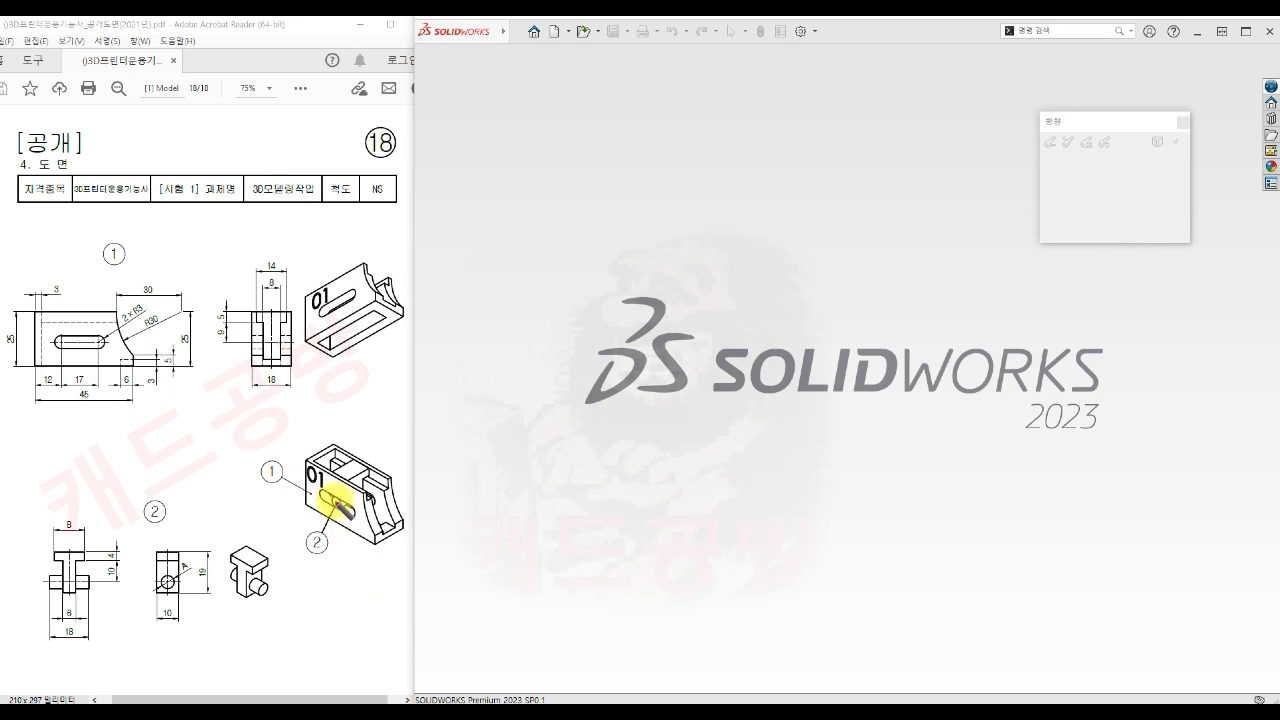
- Mark the X and Y axes over the assembled isometric view in the drawing and label both lines
drag(283, 483, 393, 530)
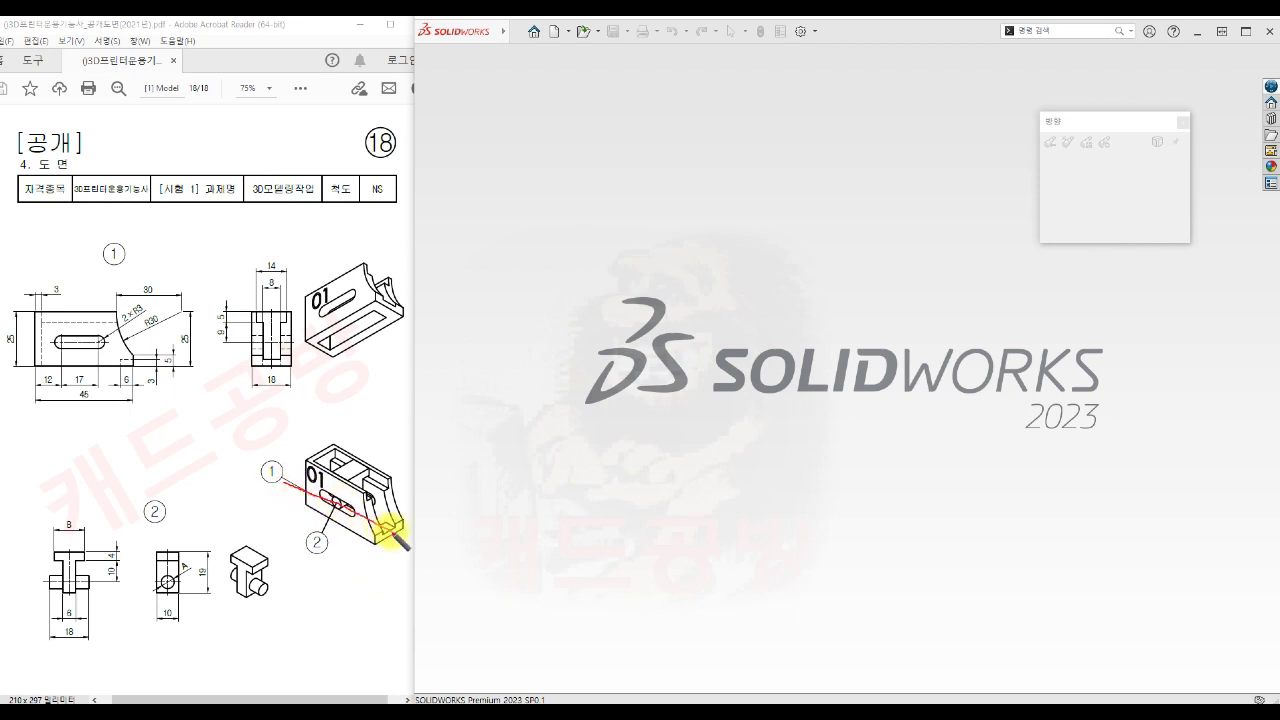
click(274, 474)
mouse_move(274, 474)
mouse_down()
mouse_move(264, 488)
mouse_move(275, 490)
mouse_up()
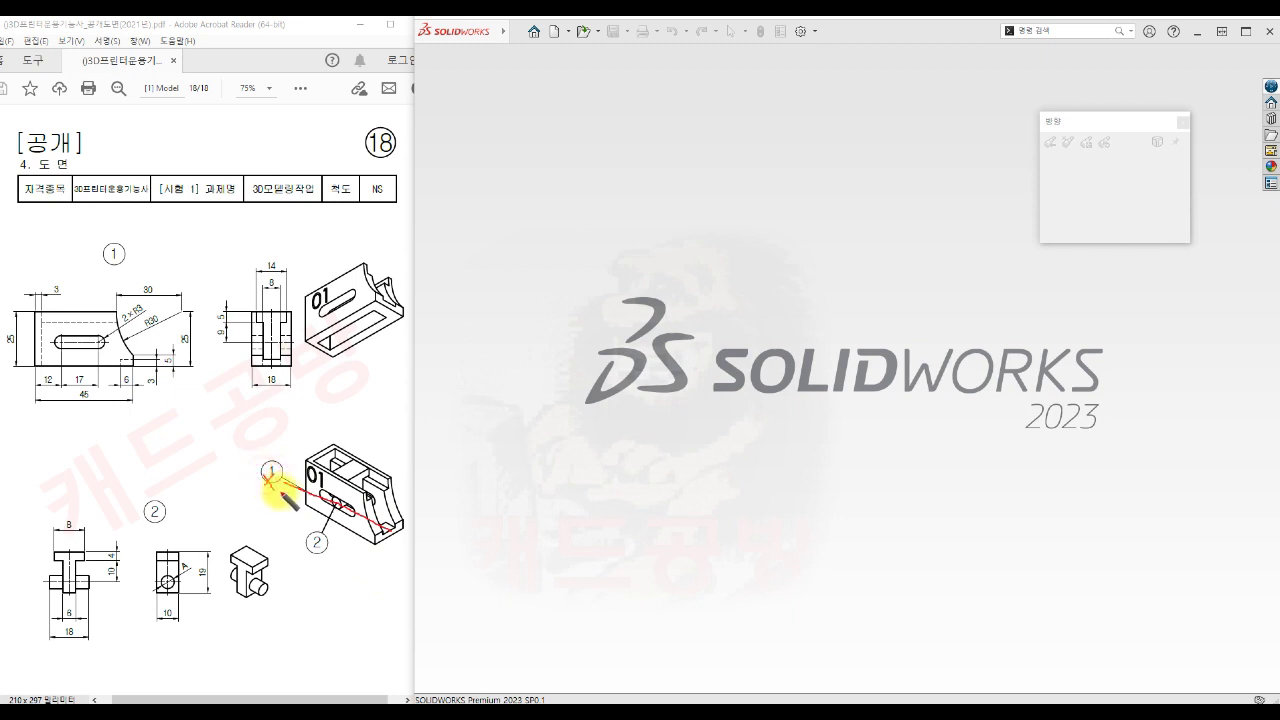
drag(339, 439, 339, 570)
drag(328, 412, 333, 427)
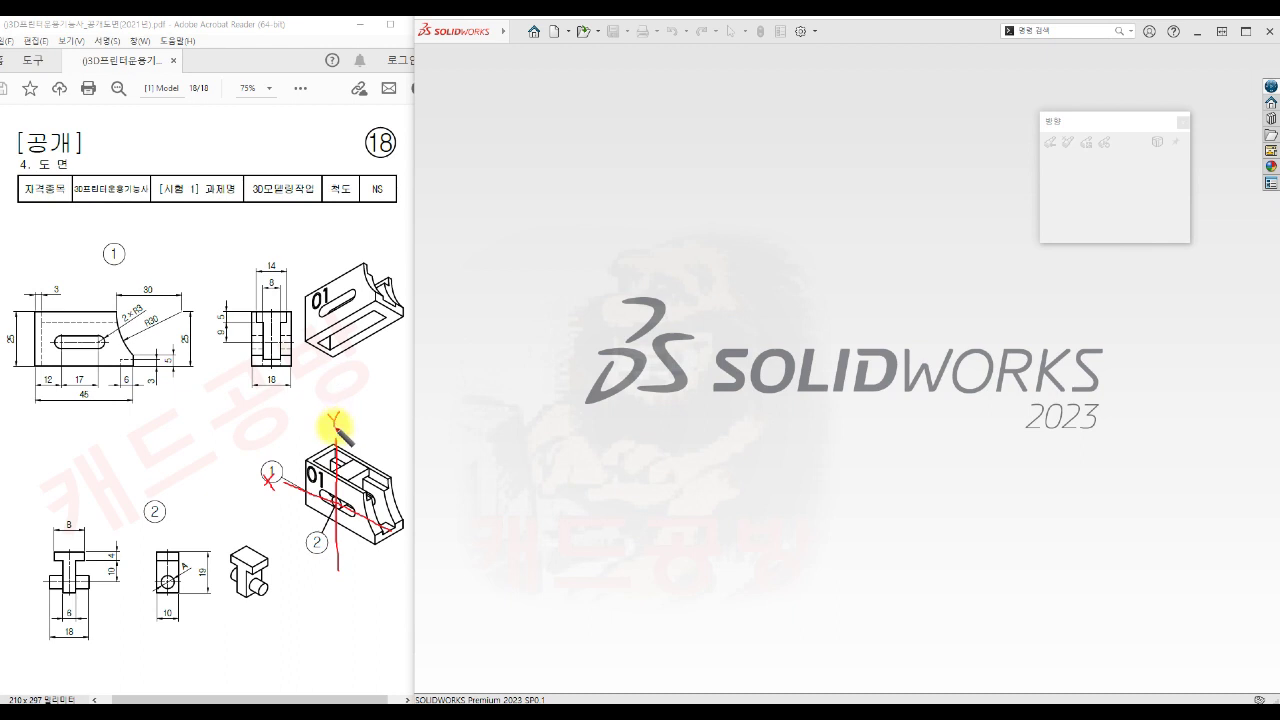
- Box dimensions A and B on part 2 of the drawing and note their values as Ø5.2 and 13.2
mouse_move(178, 561)
mouse_down()
mouse_move(194, 571)
mouse_move(177, 560)
mouse_up()
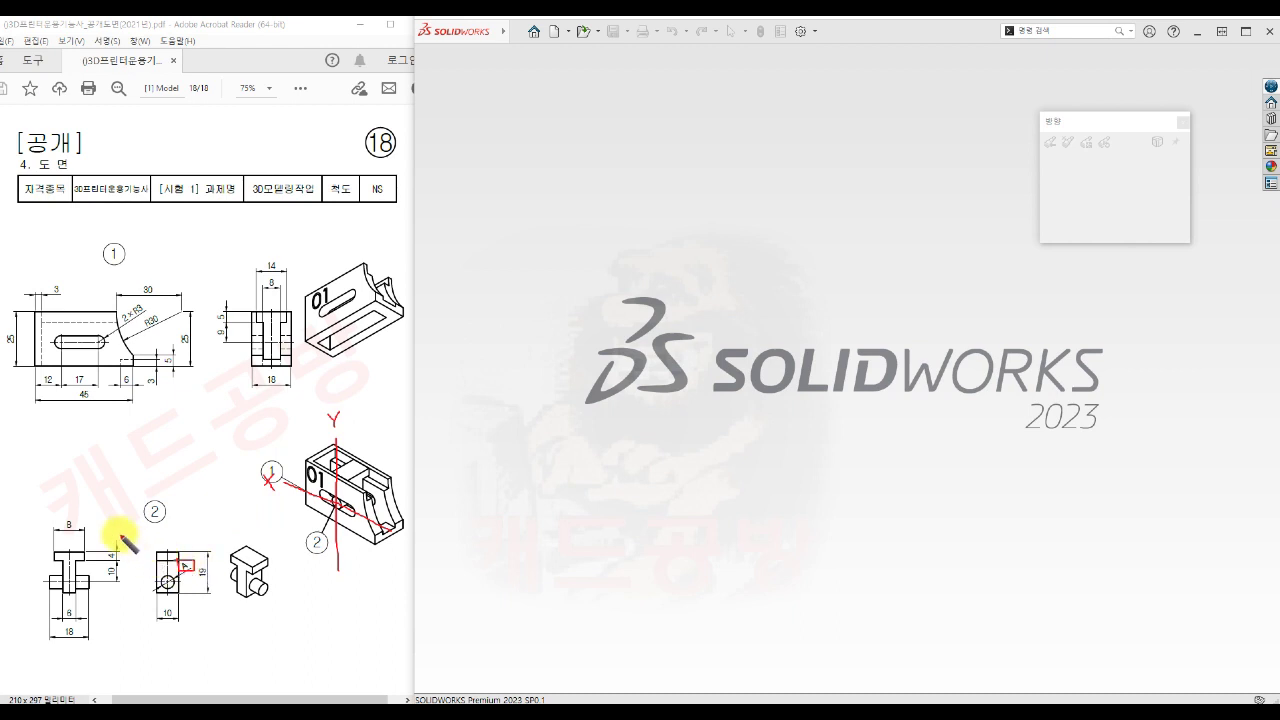
drag(78, 525, 64, 517)
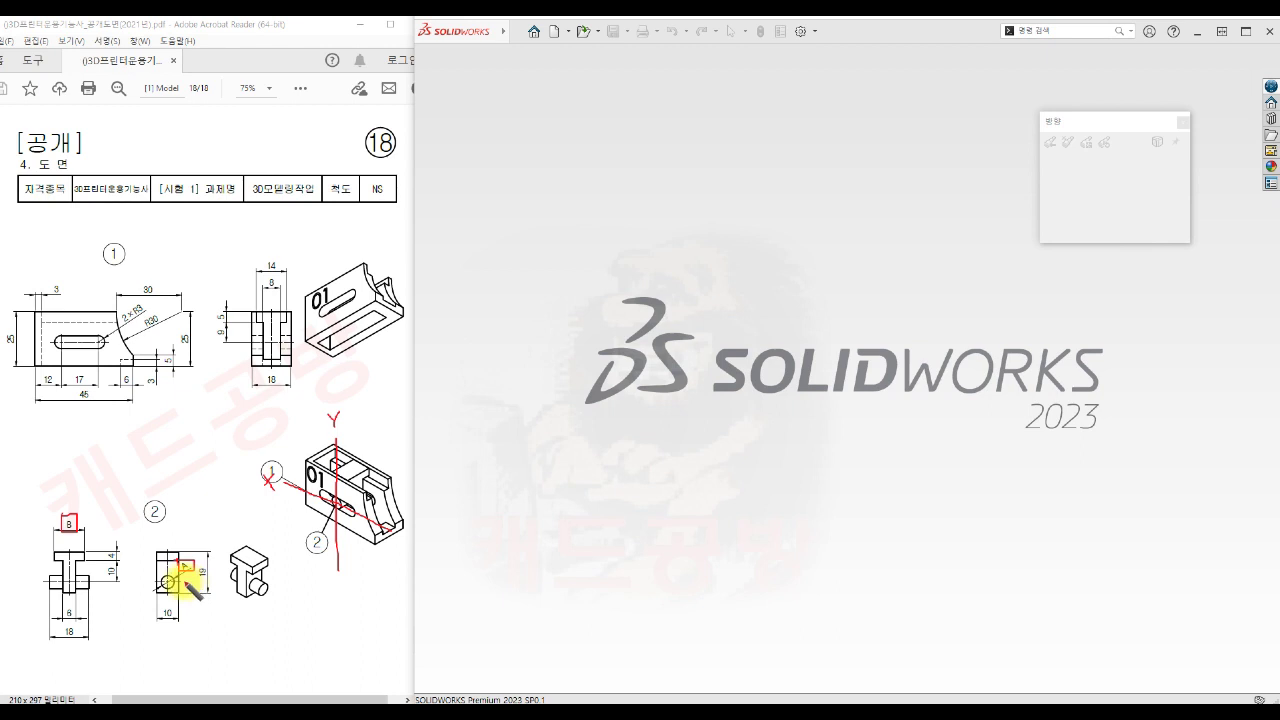
mouse_move(182, 562)
mouse_down()
mouse_move(182, 506)
mouse_move(196, 498)
mouse_move(200, 514)
mouse_move(226, 516)
mouse_up()
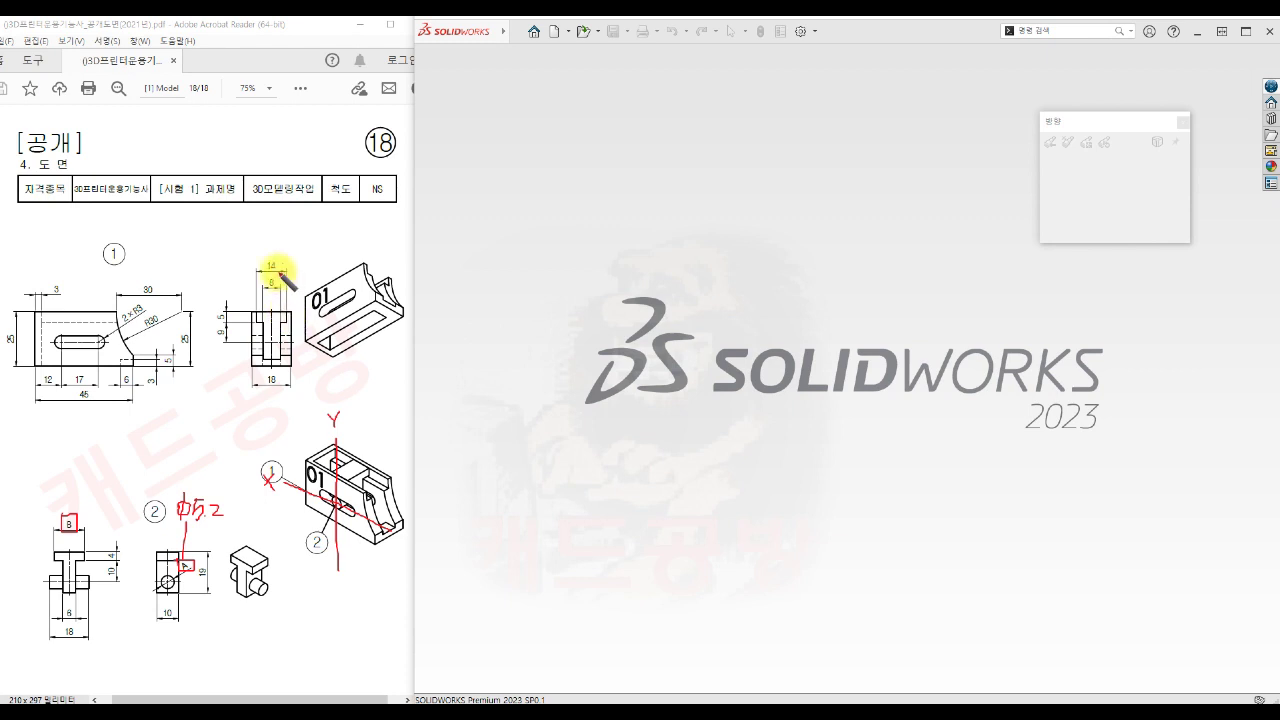
mouse_move(69, 486)
mouse_down()
mouse_move(75, 502)
mouse_move(111, 503)
mouse_up()
click(88, 501)
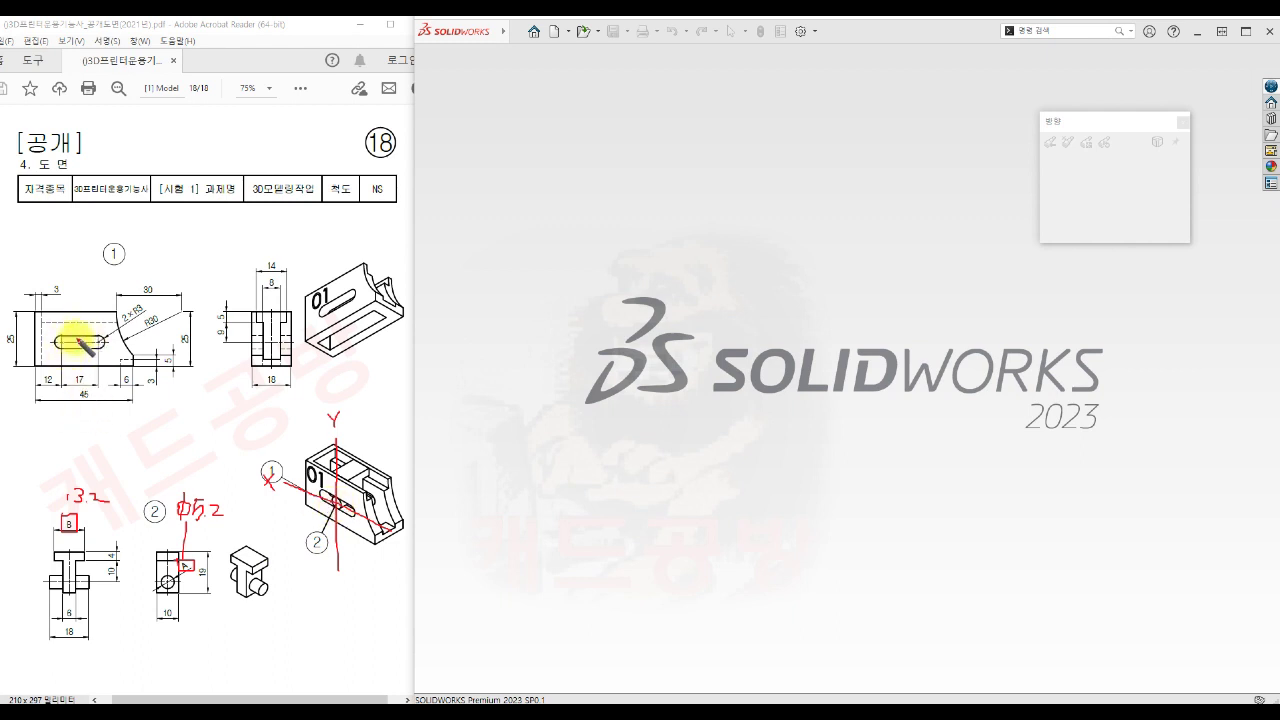
- Mark the slot's centre line on part 1's front view and note 20.5 and 24.5 on either side of it
drag(78, 334, 77, 302)
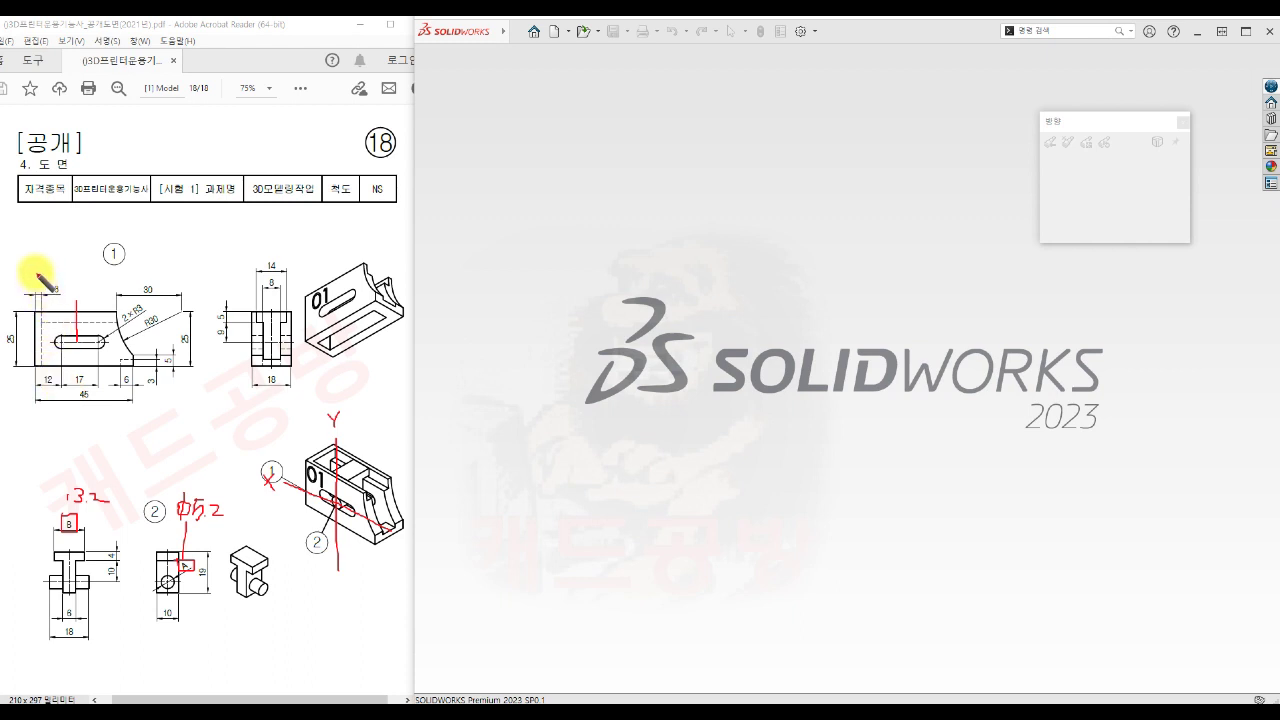
drag(36, 271, 65, 268)
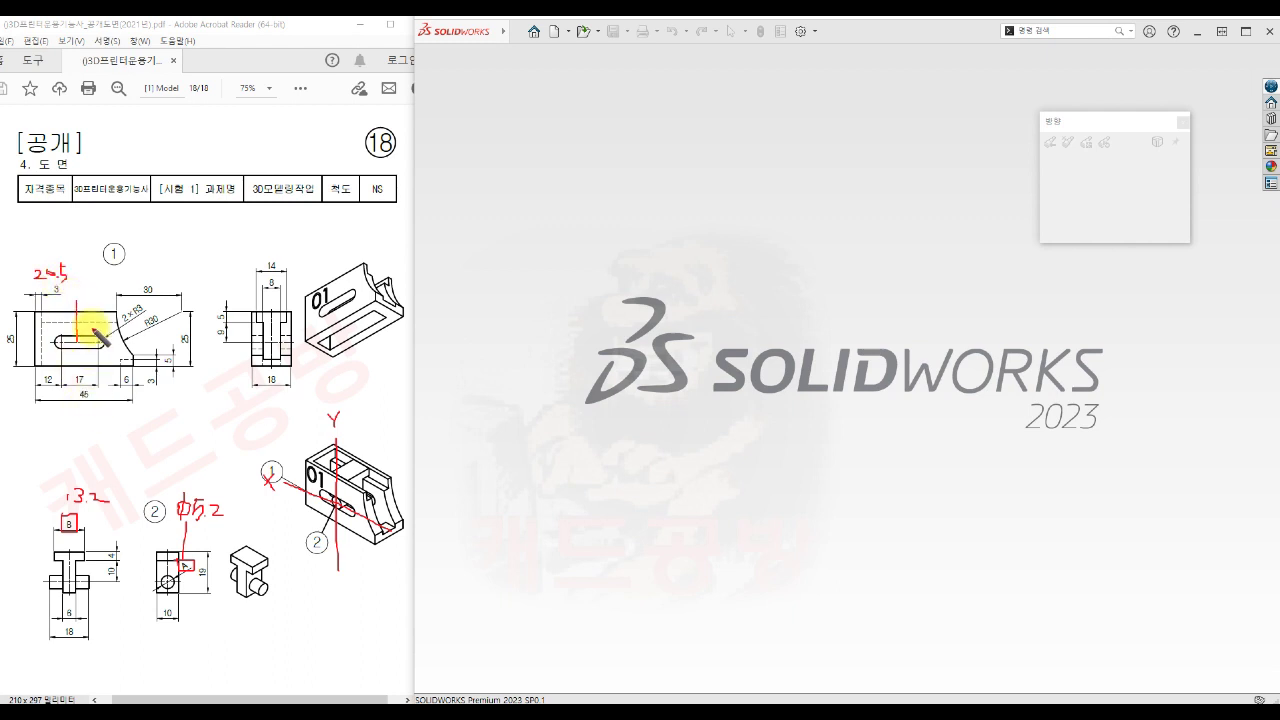
mouse_move(86, 270)
mouse_down()
mouse_move(116, 281)
mouse_move(105, 296)
mouse_move(118, 284)
mouse_up()
click(111, 288)
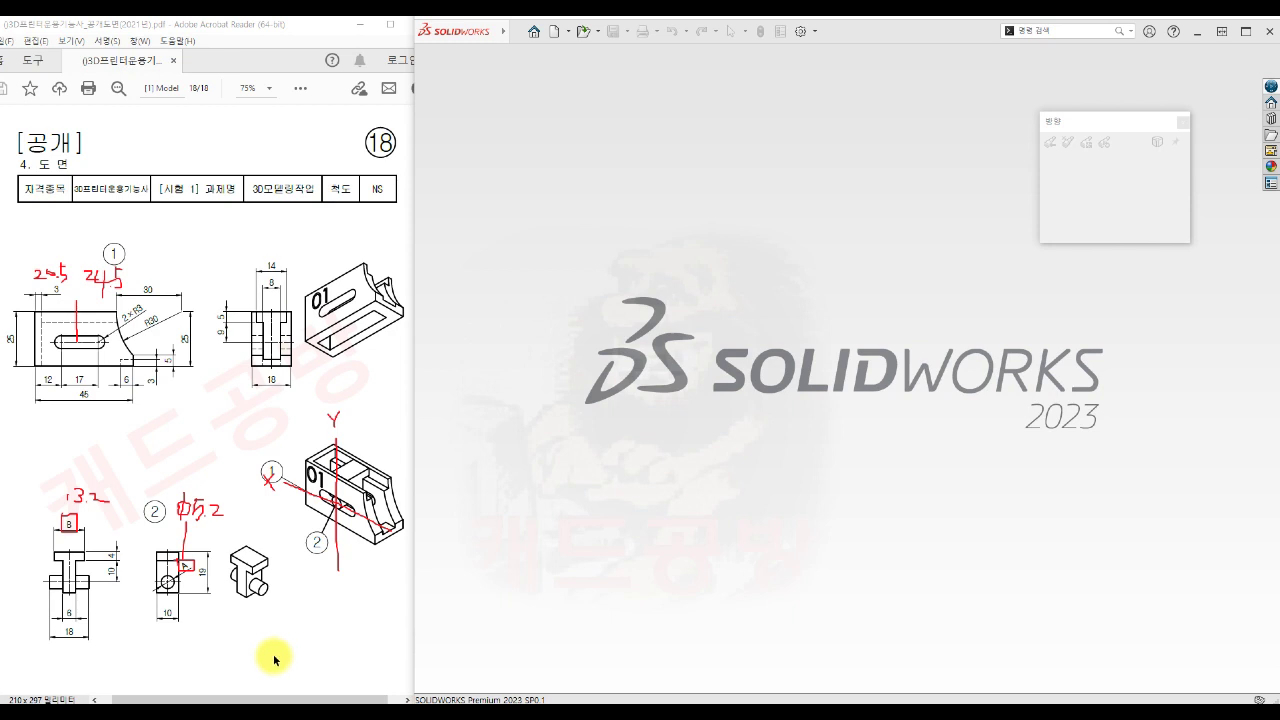
- Create a new part from the 내부품 template and check that its document units are MMGS
click(553, 31)
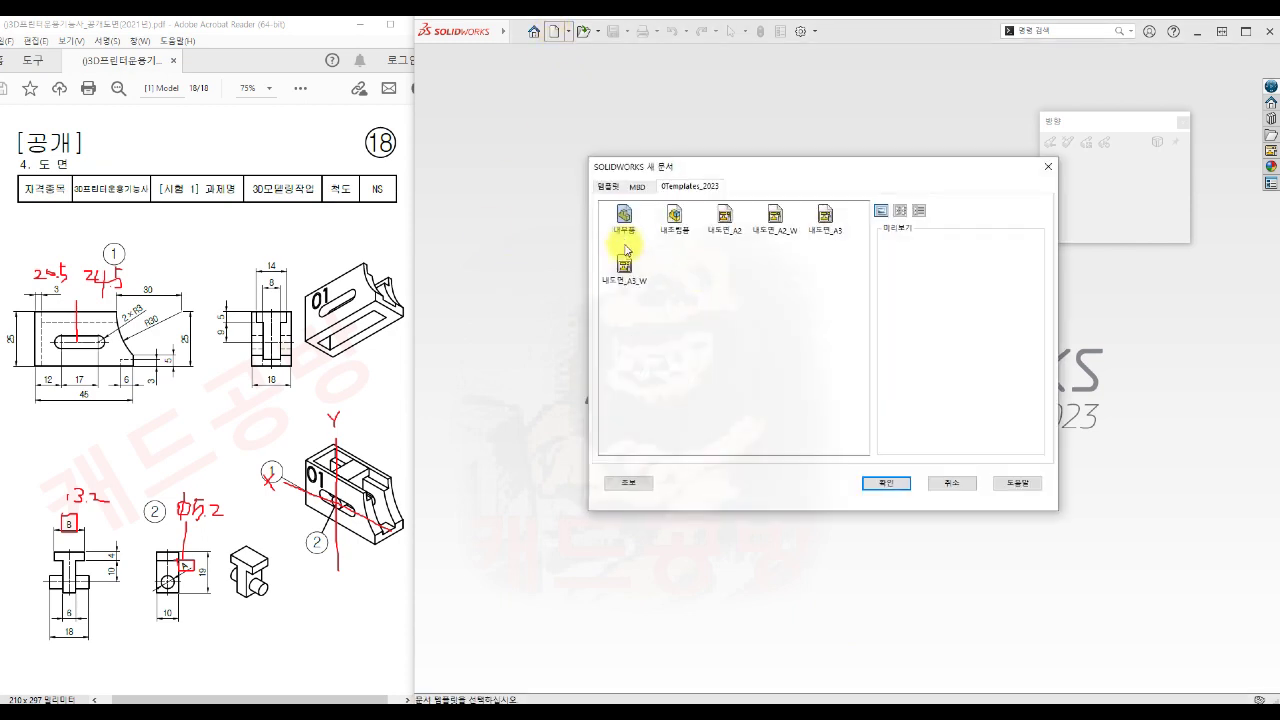
click(886, 483)
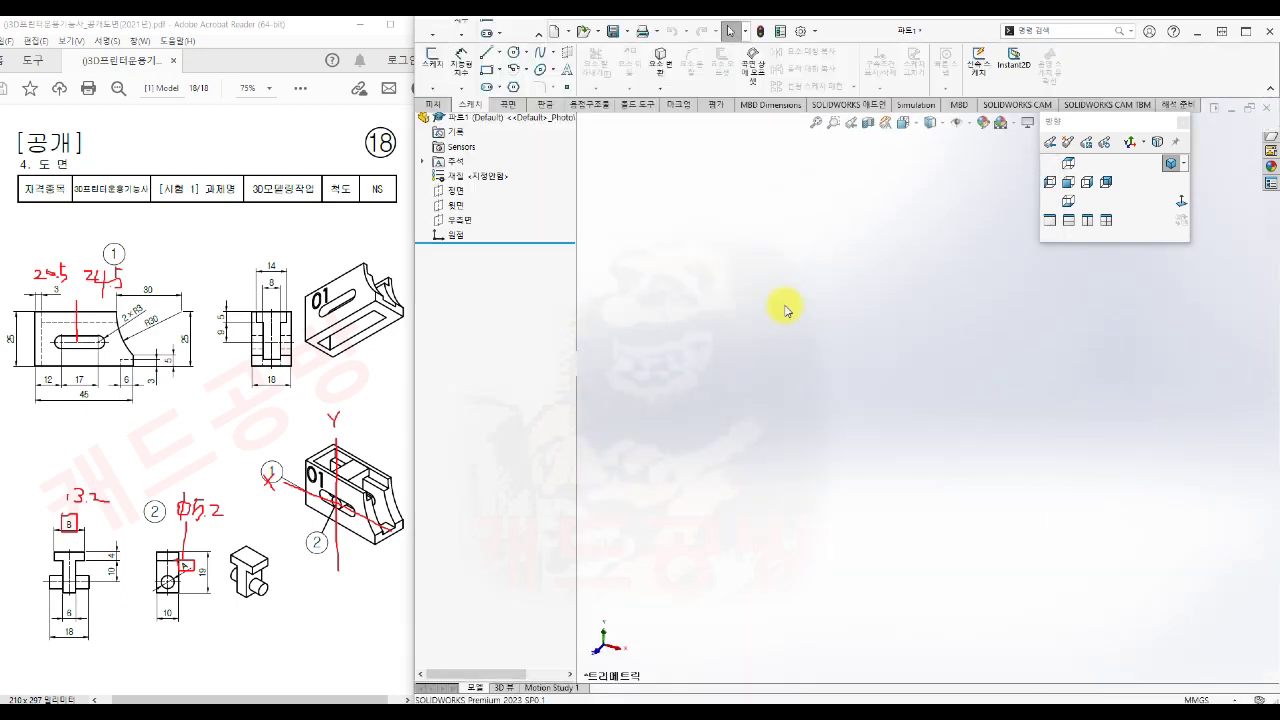
click(815, 32)
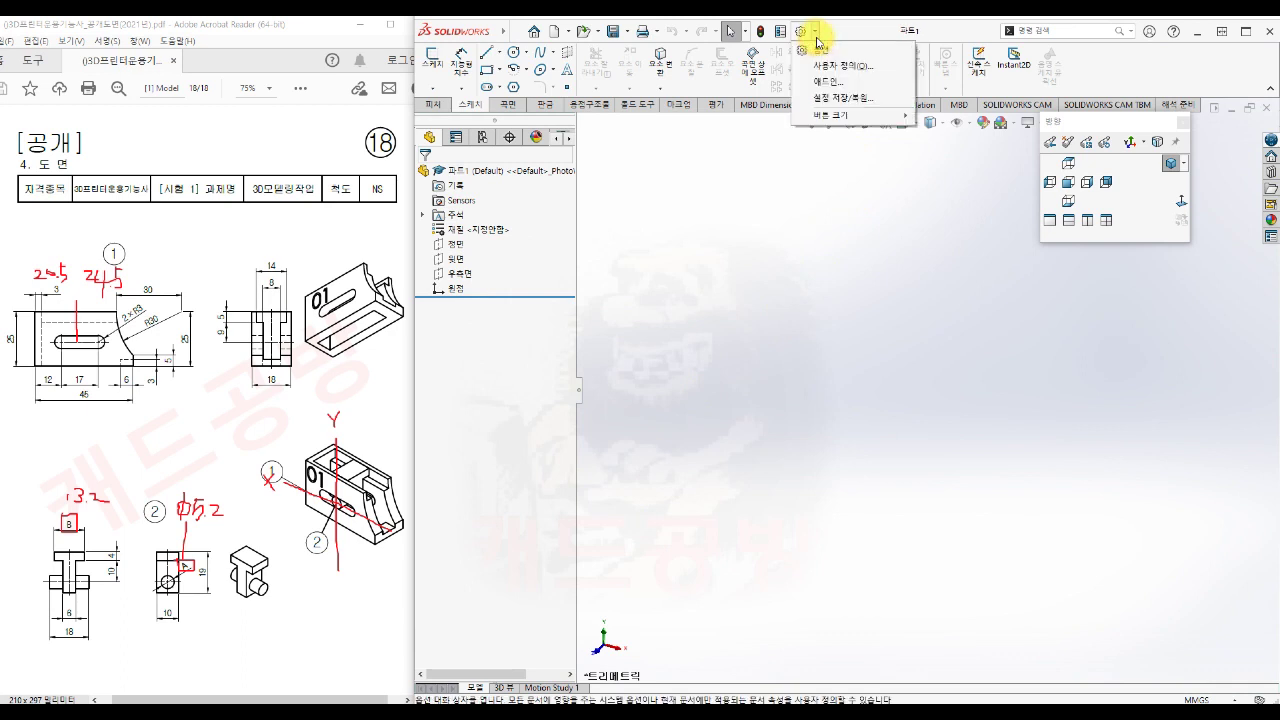
click(820, 51)
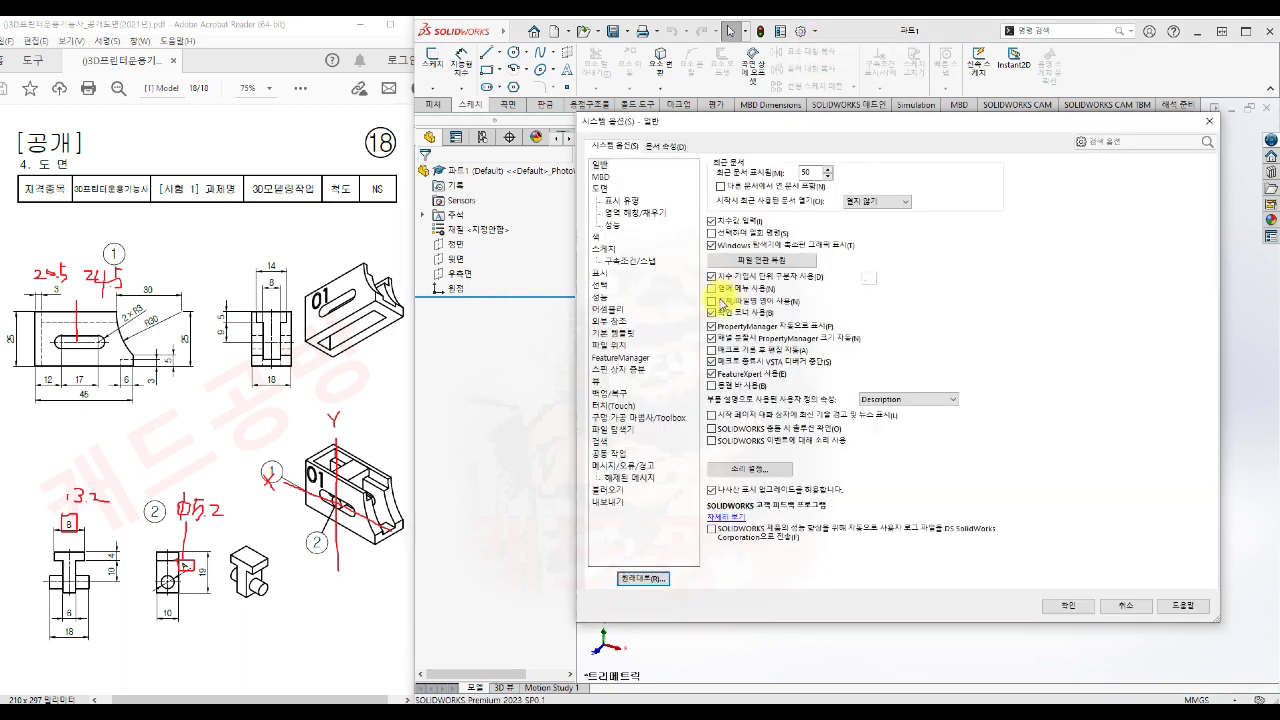
click(666, 146)
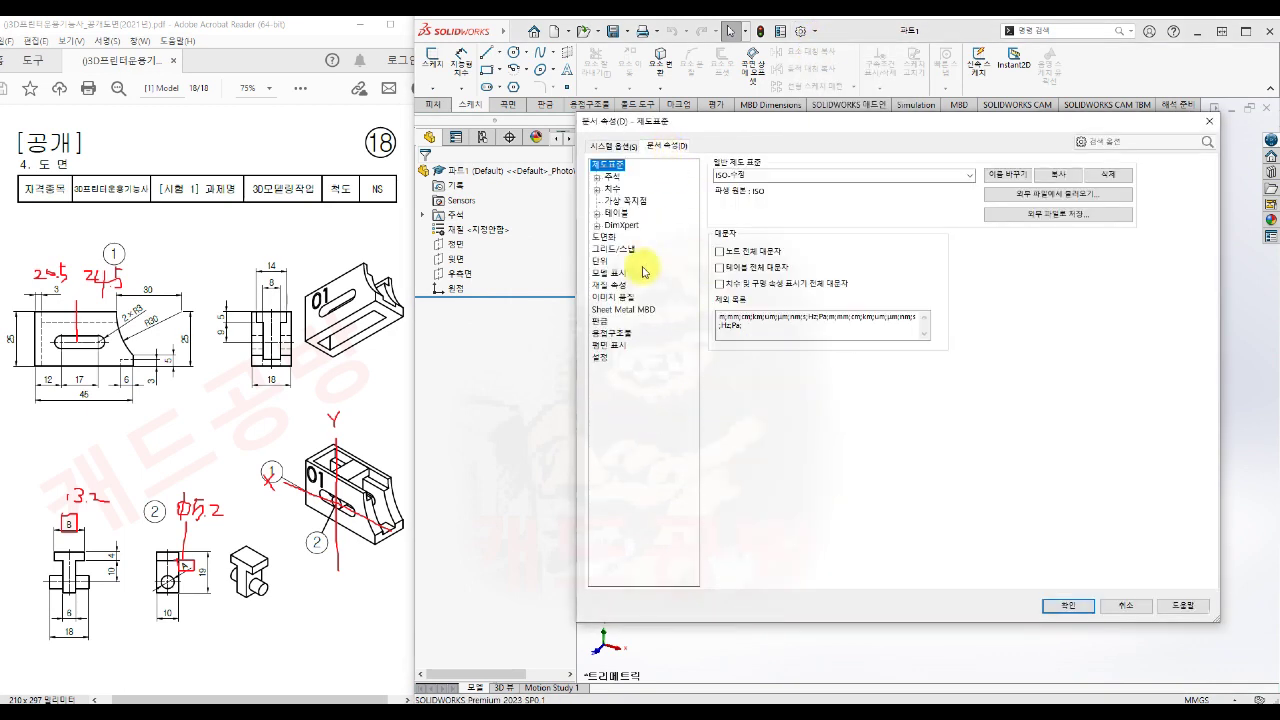
click(600, 264)
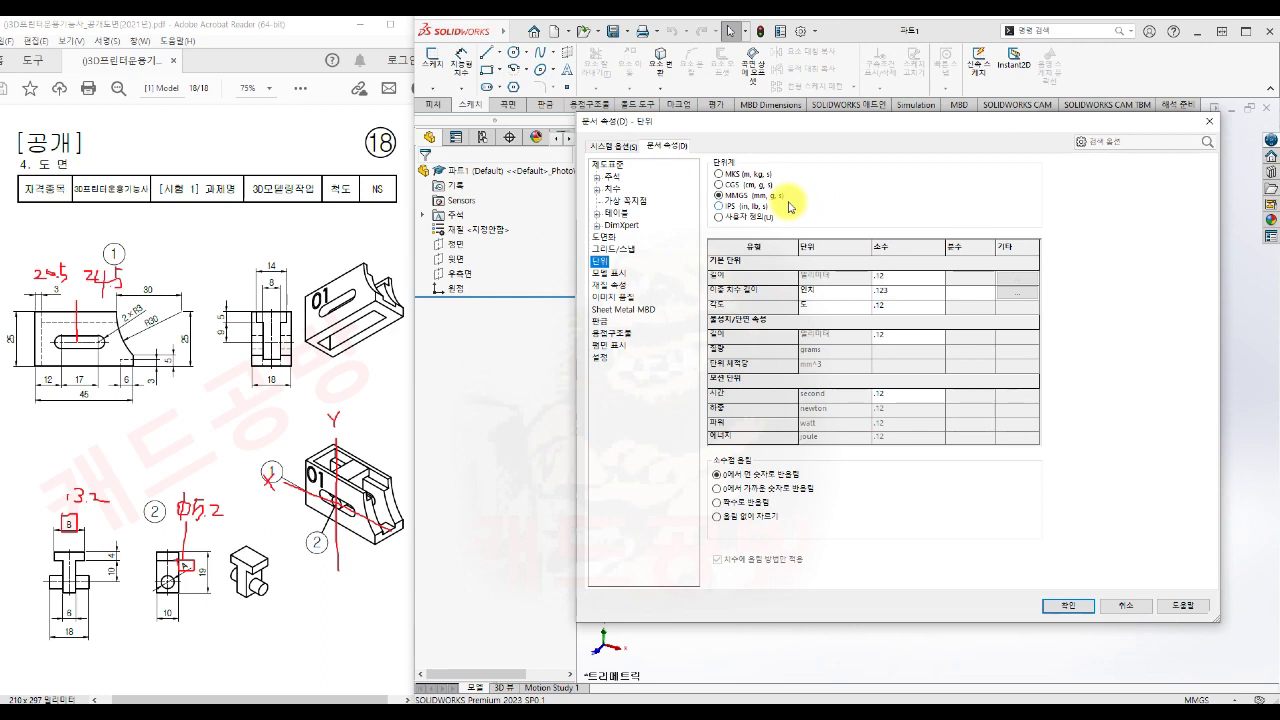
click(1072, 607)
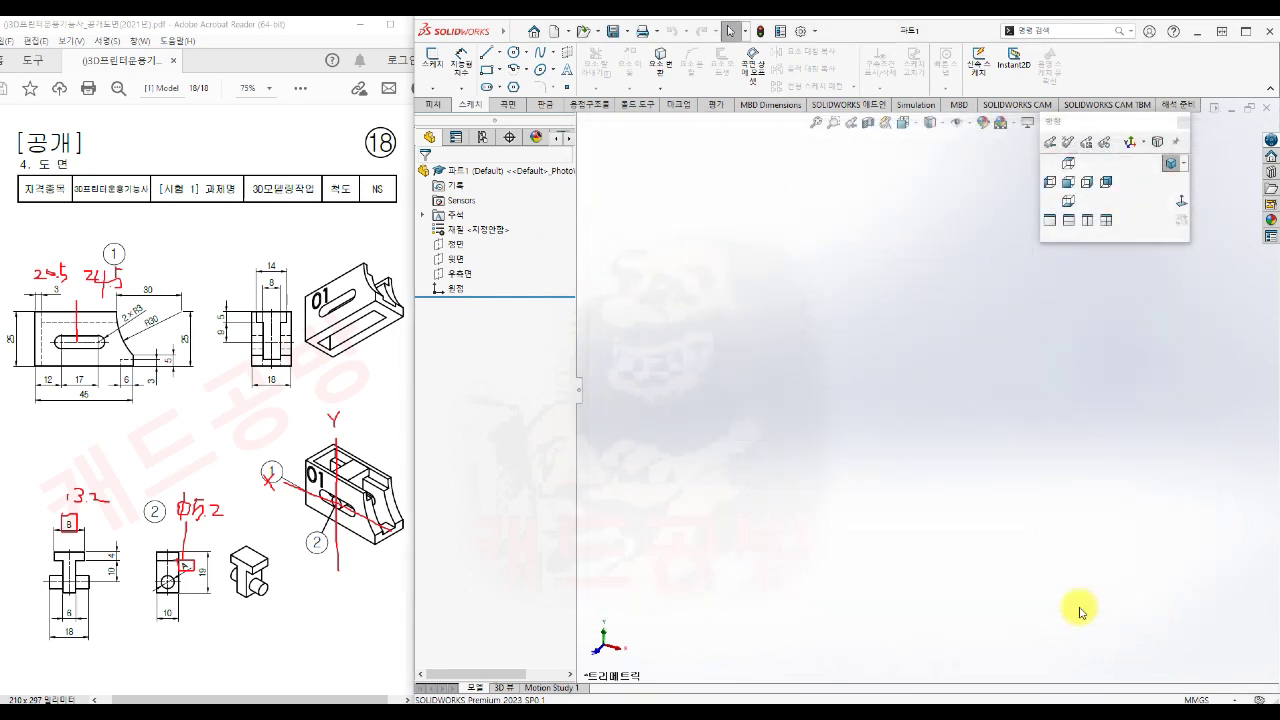
- Save the part as 파트1.SLDPRT in folder 18
click(627, 33)
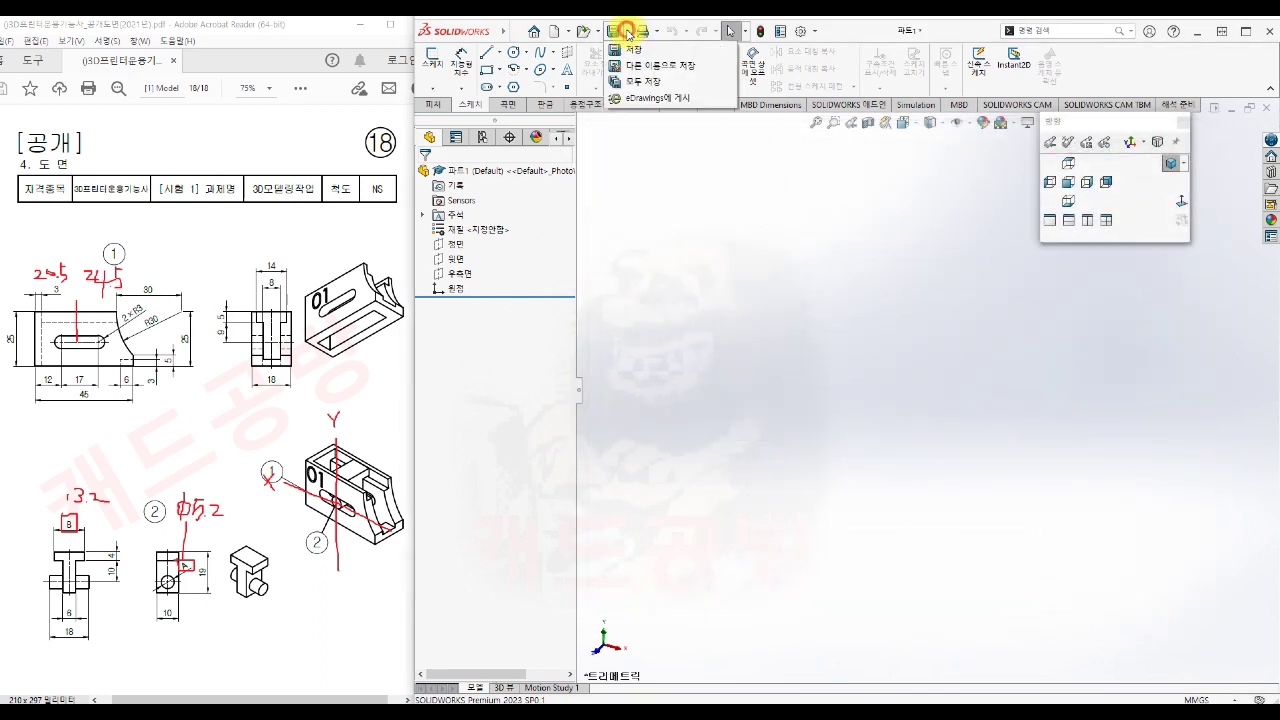
click(647, 65)
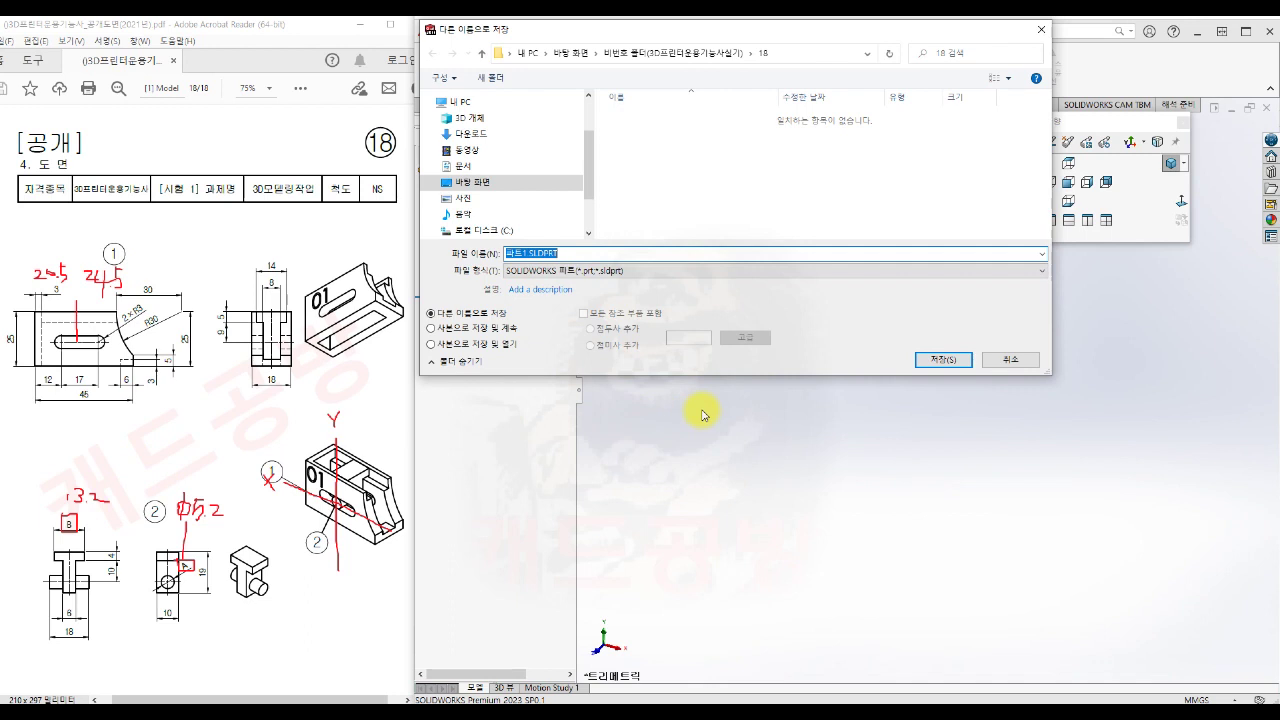
click(950, 359)
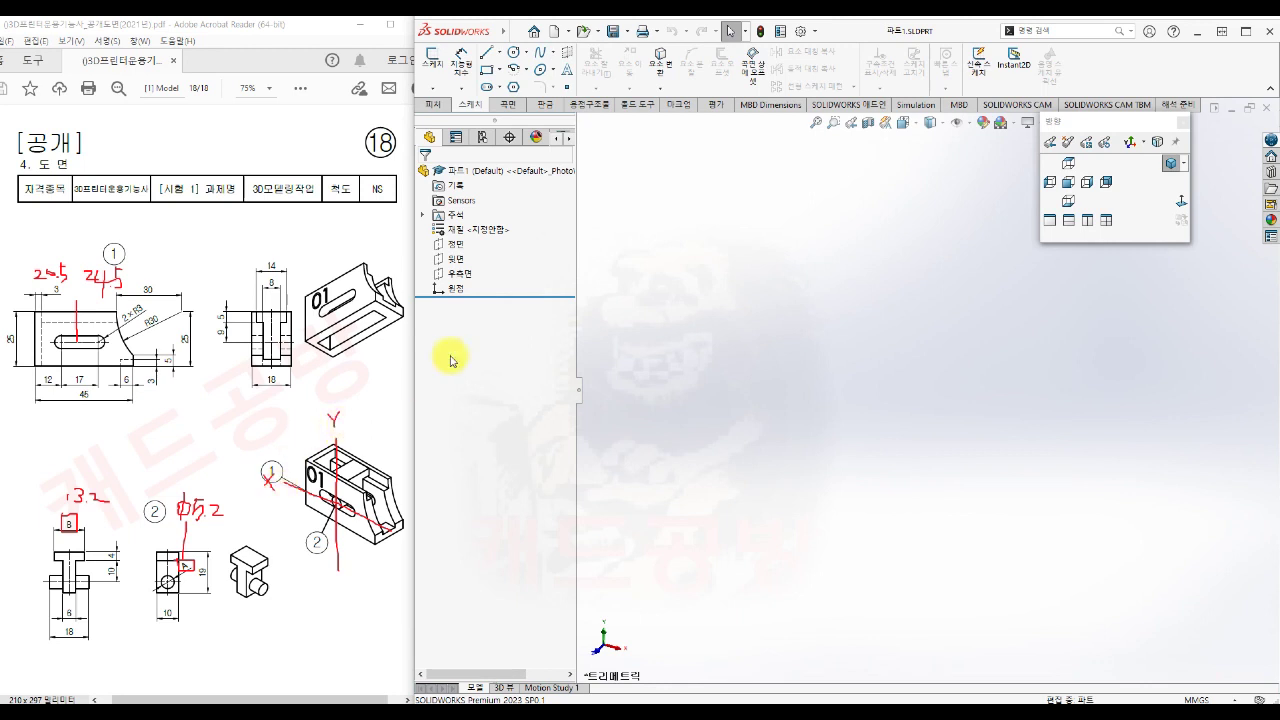
- On the Front Plane, sketch a horizontal straight slot about 64 mm between centres and 18 mm wide, just below the origin
click(453, 245)
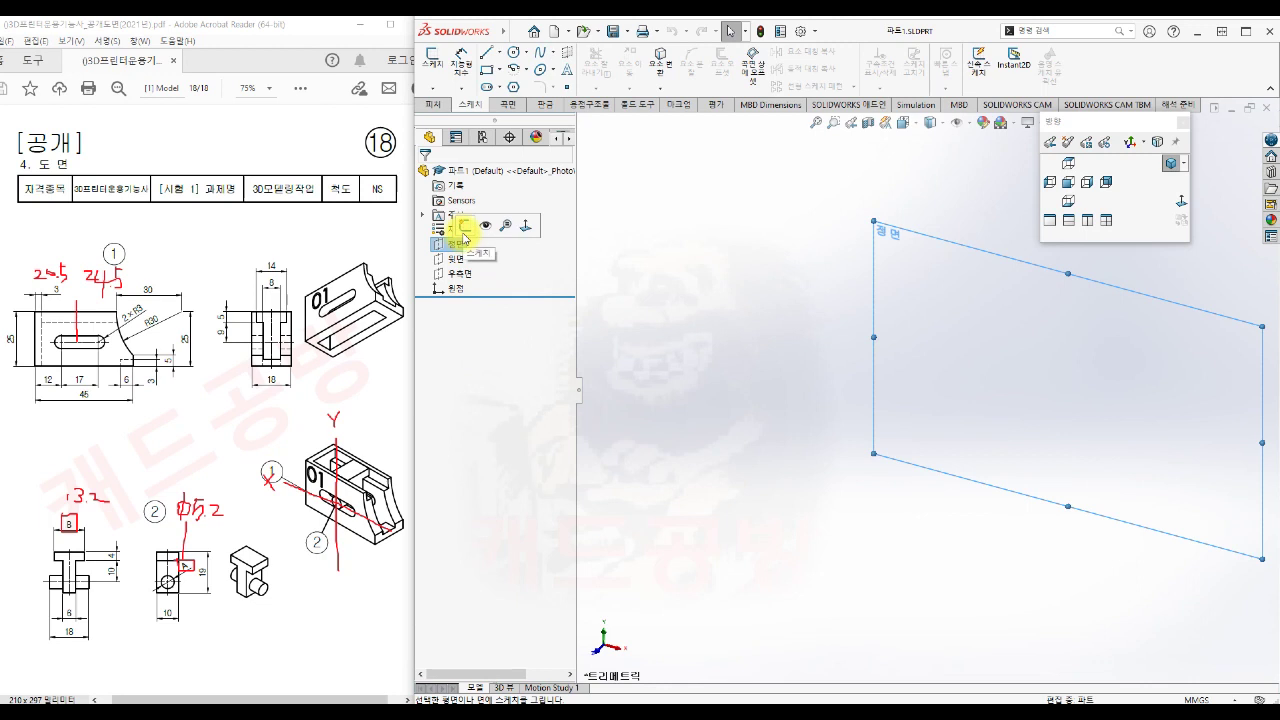
click(462, 232)
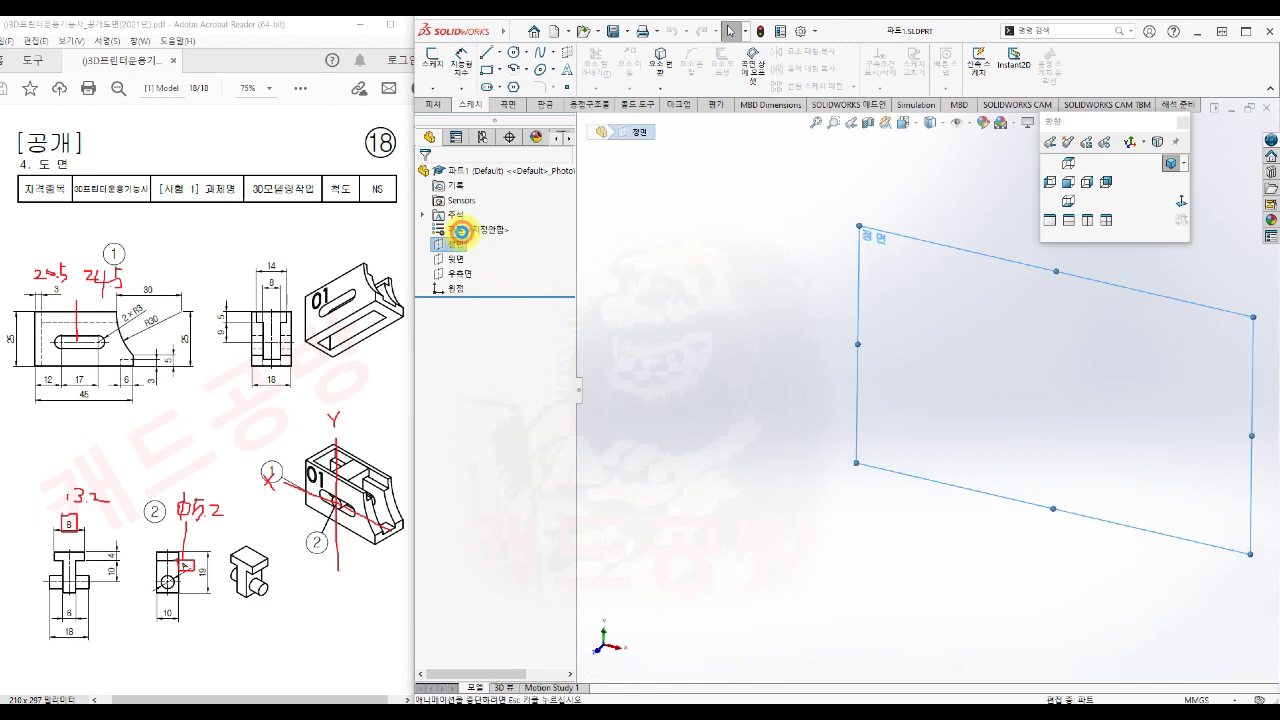
click(686, 514)
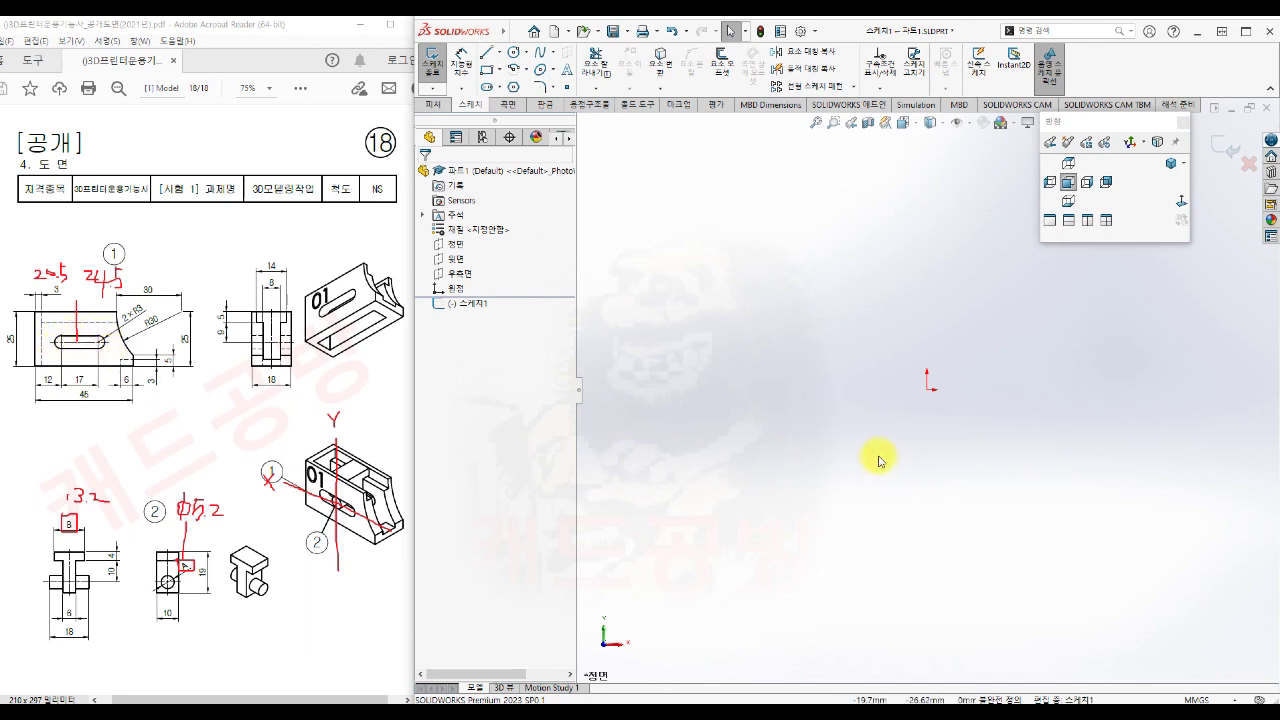
key(s)
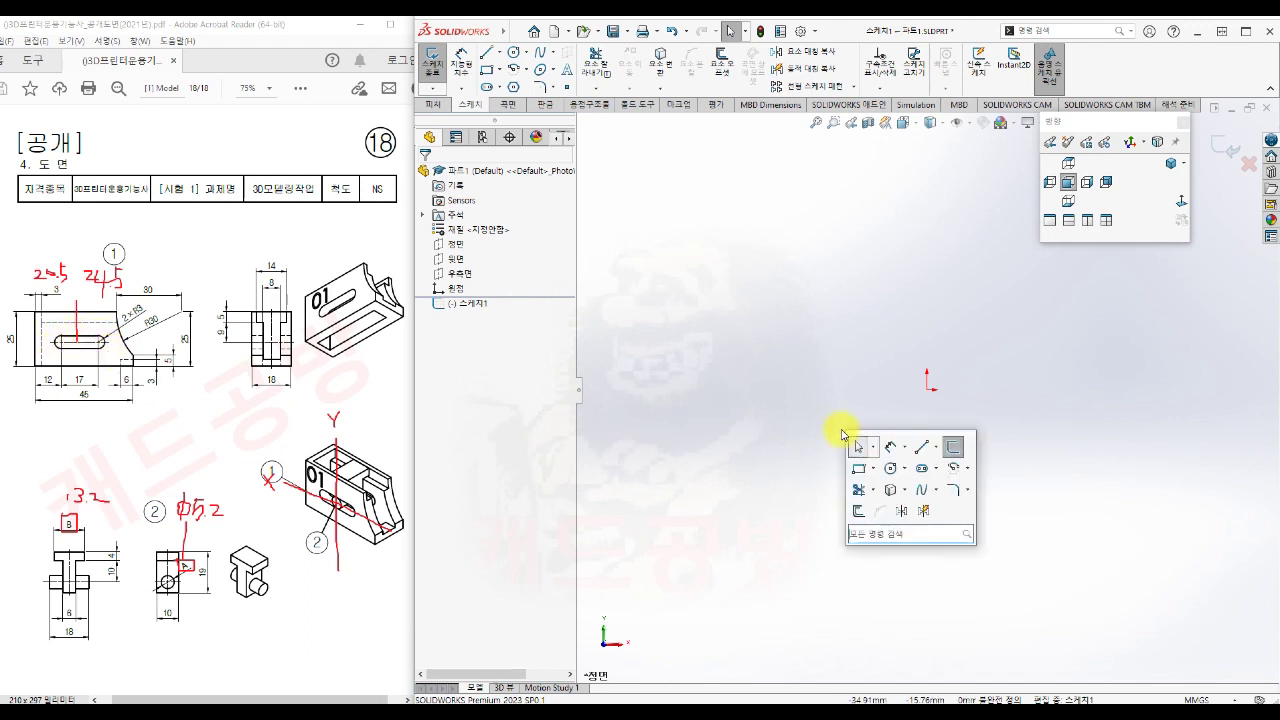
click(936, 468)
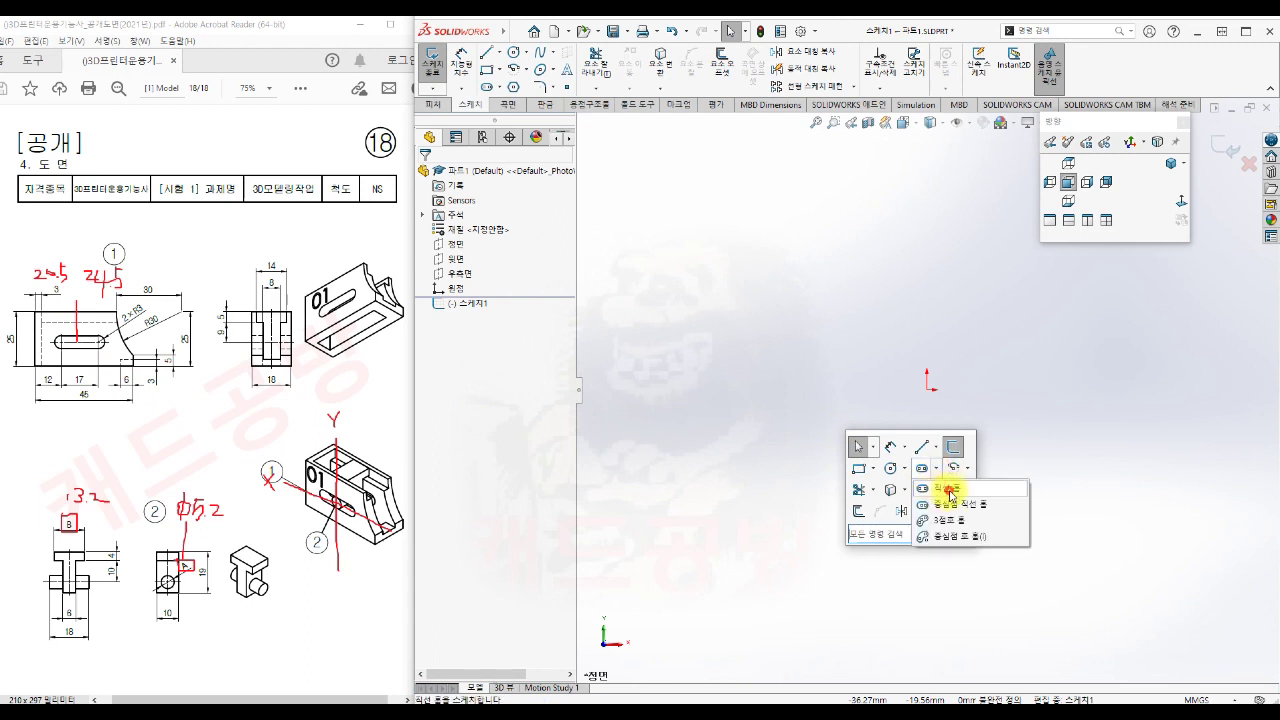
click(947, 490)
click(853, 418)
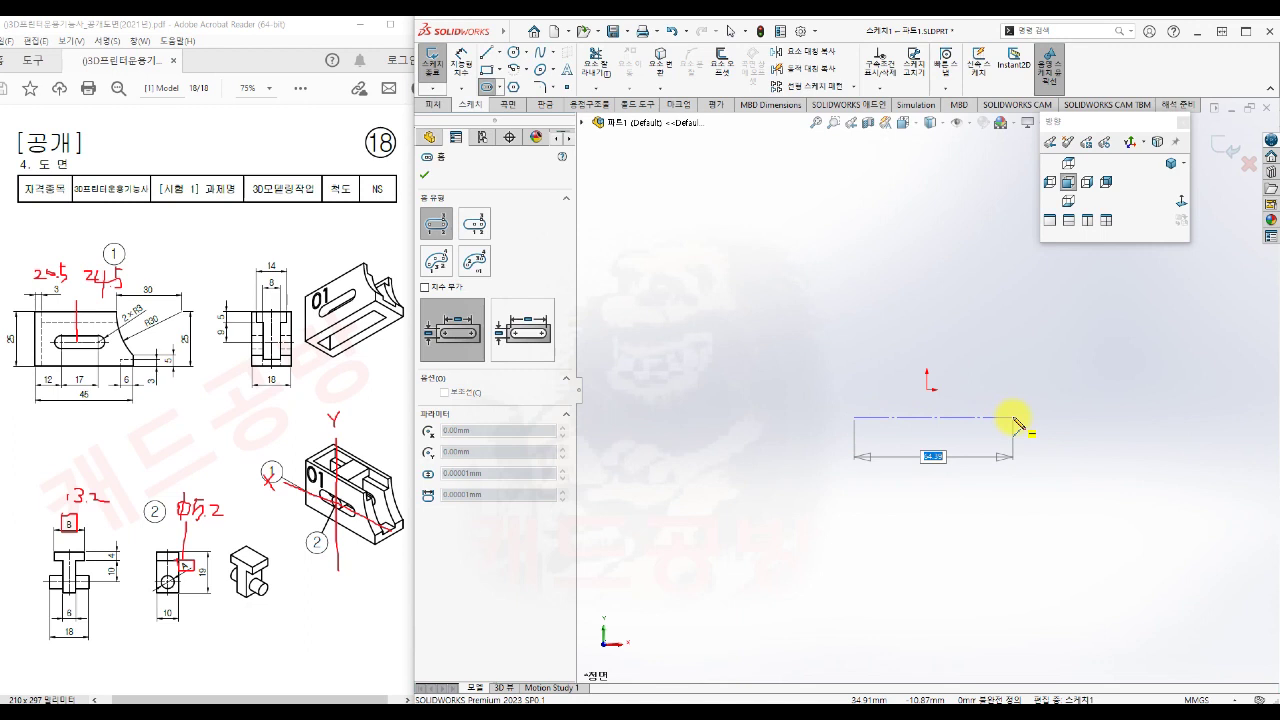
click(1013, 417)
click(1013, 438)
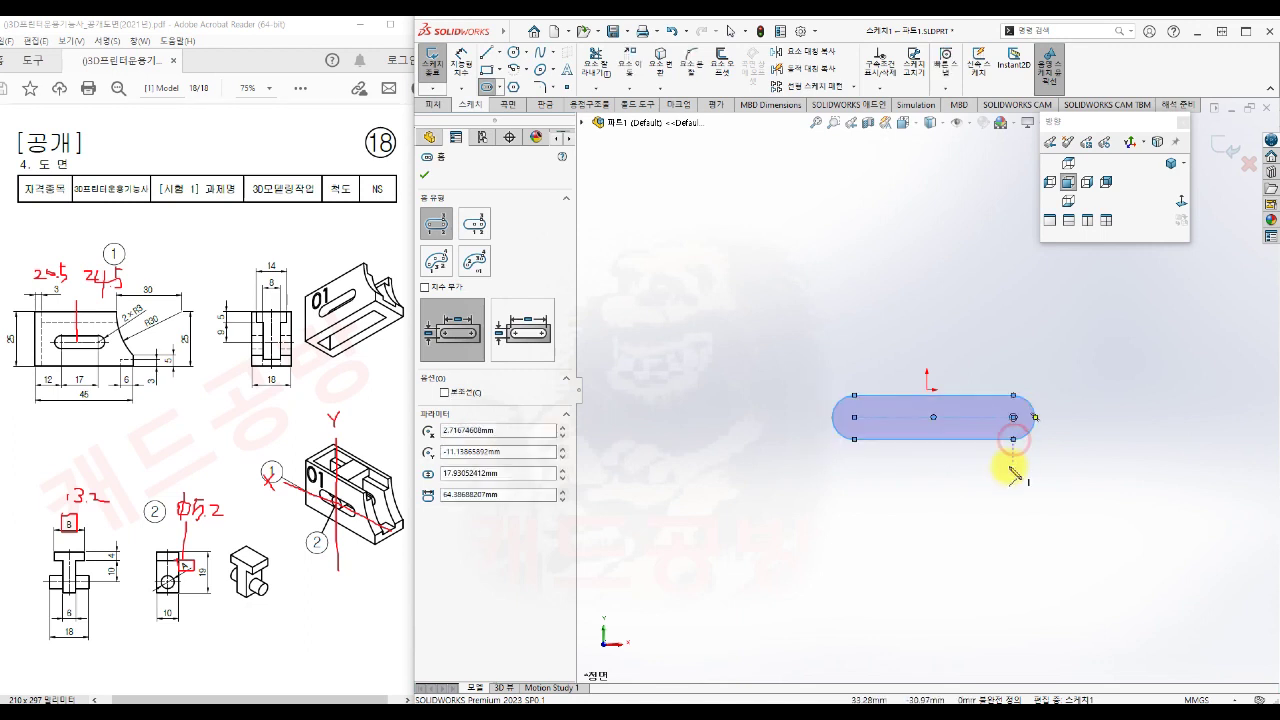
key(Escape)
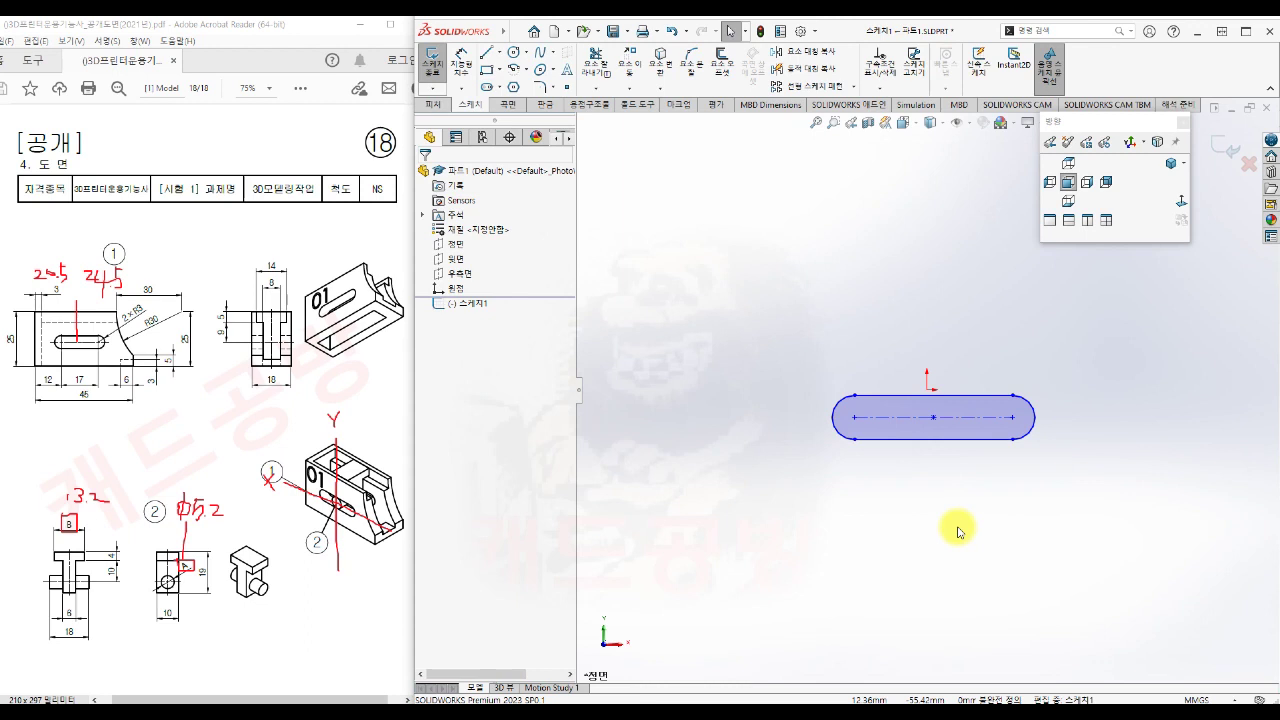
- Make the slot's centre point coincident with the origin
click(933, 418)
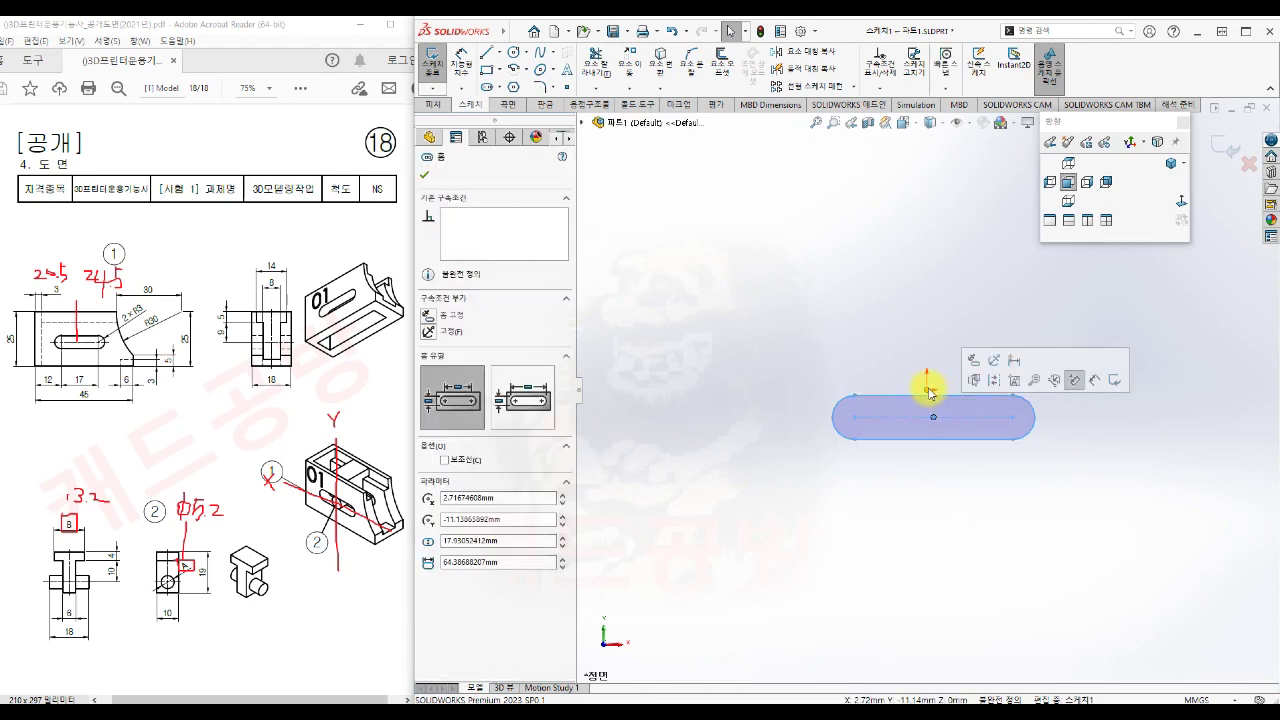
ctrl+click(928, 388)
click(1008, 329)
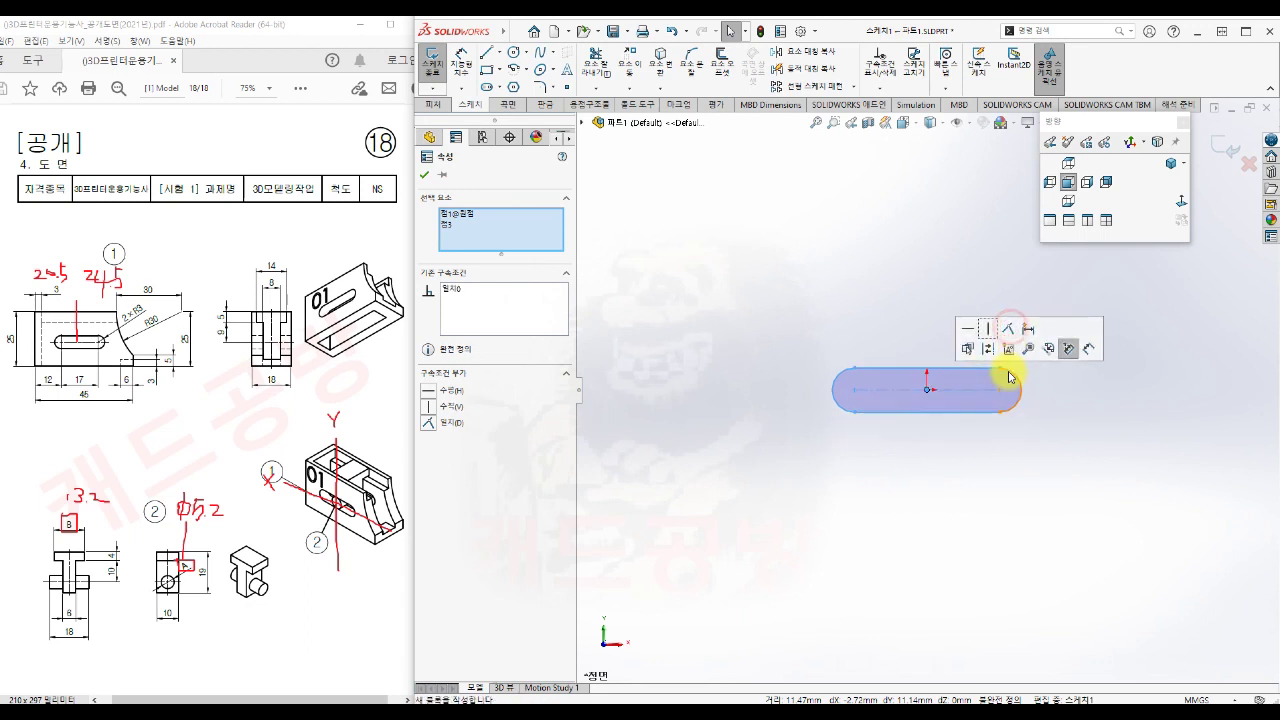
click(938, 504)
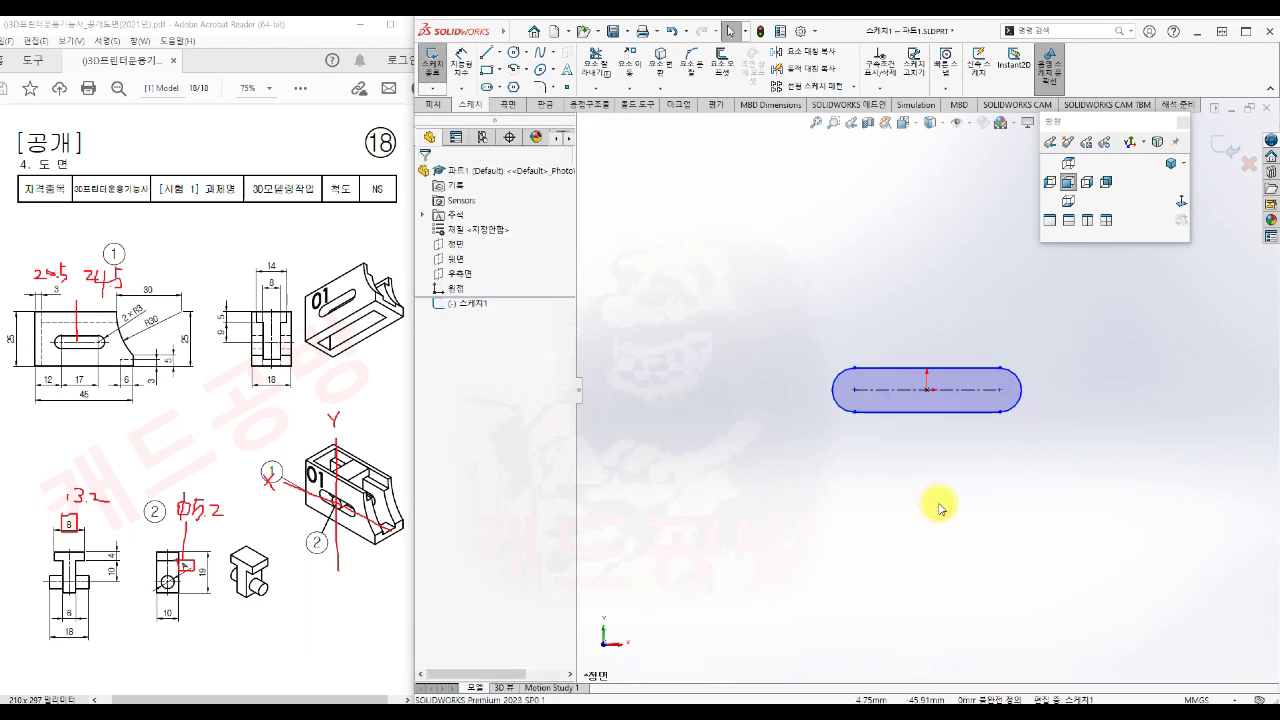
- Dimension the distance between the slot's two arc centres as 17 mm
right_click(938, 504)
click(986, 523)
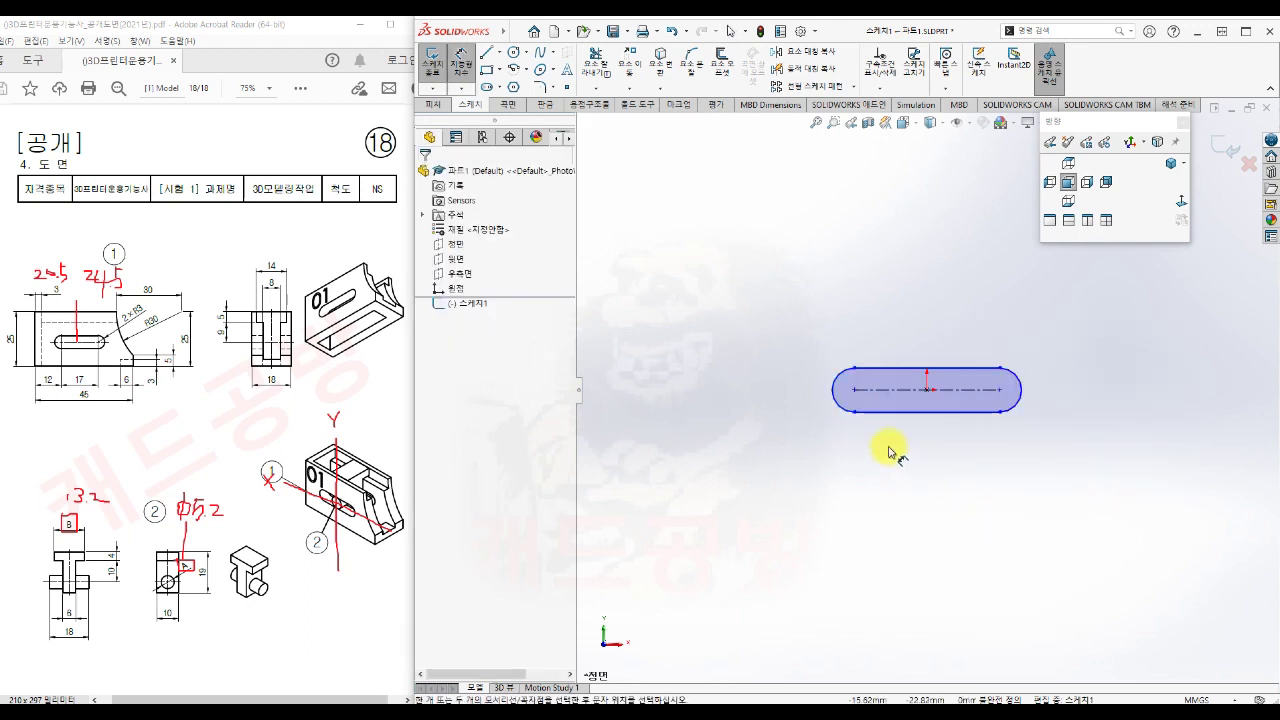
click(852, 390)
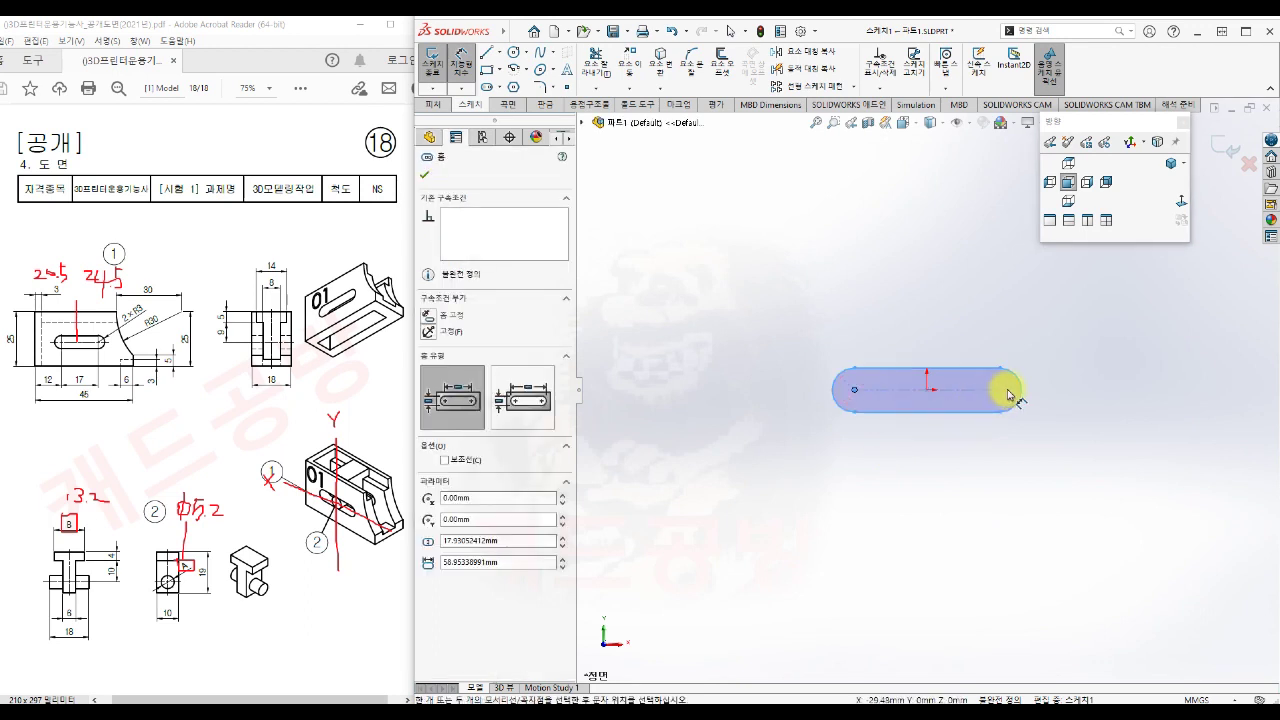
click(1006, 392)
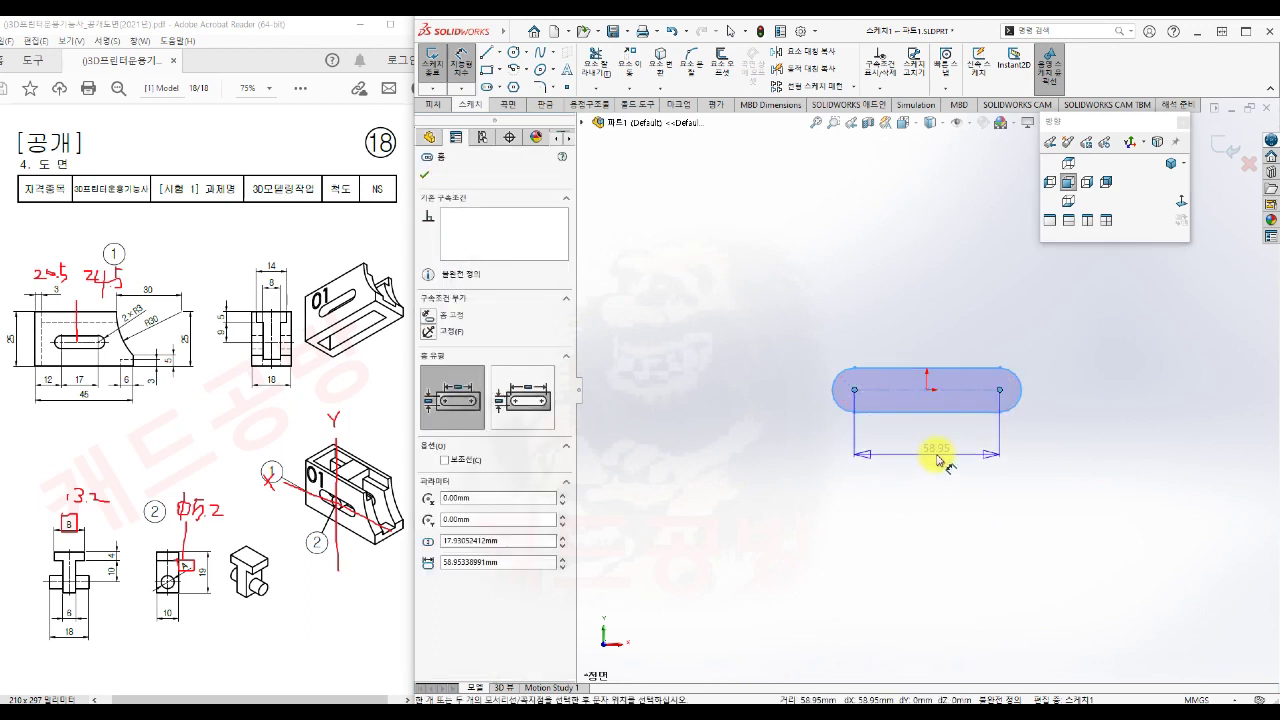
click(935, 453)
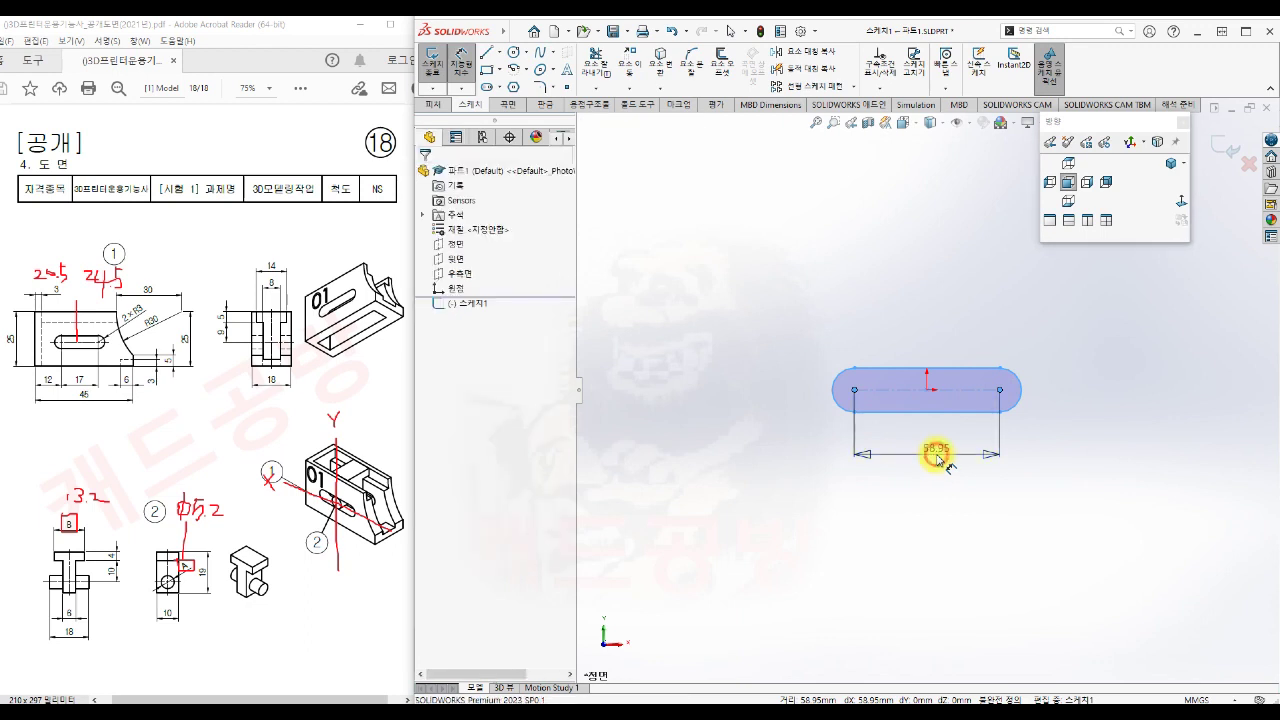
text(17)
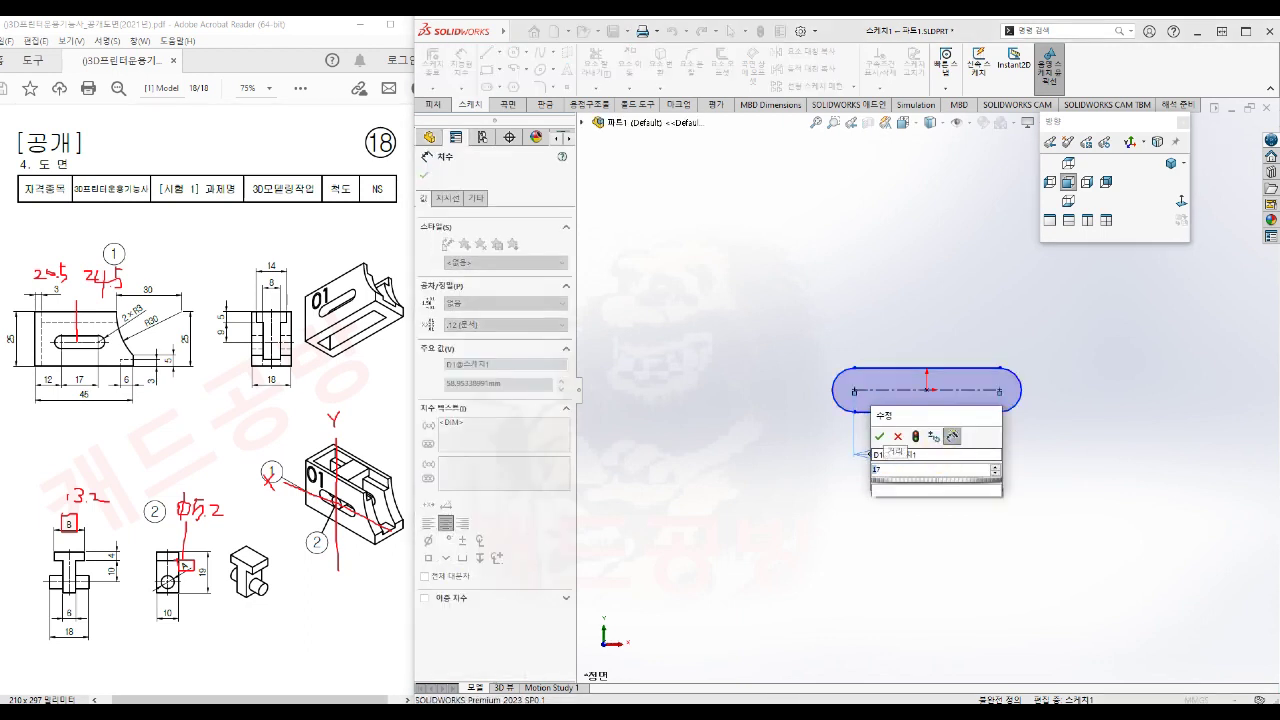
key(Return)
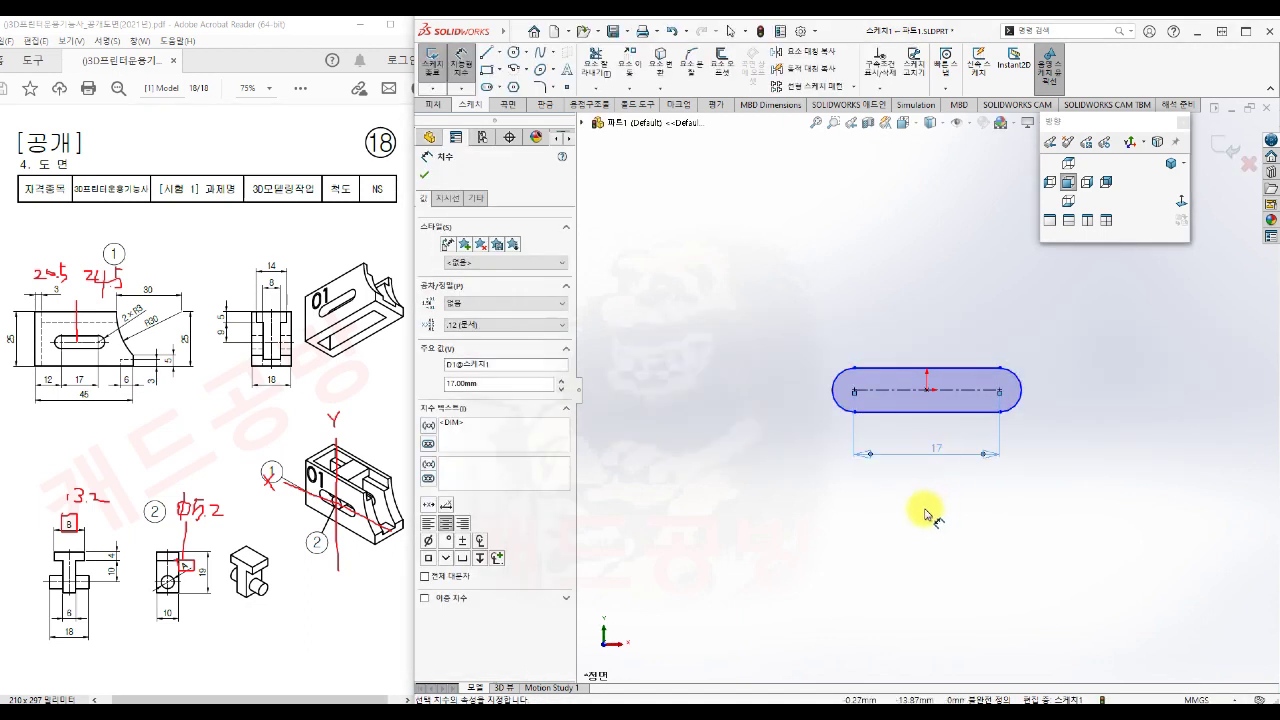
click(925, 515)
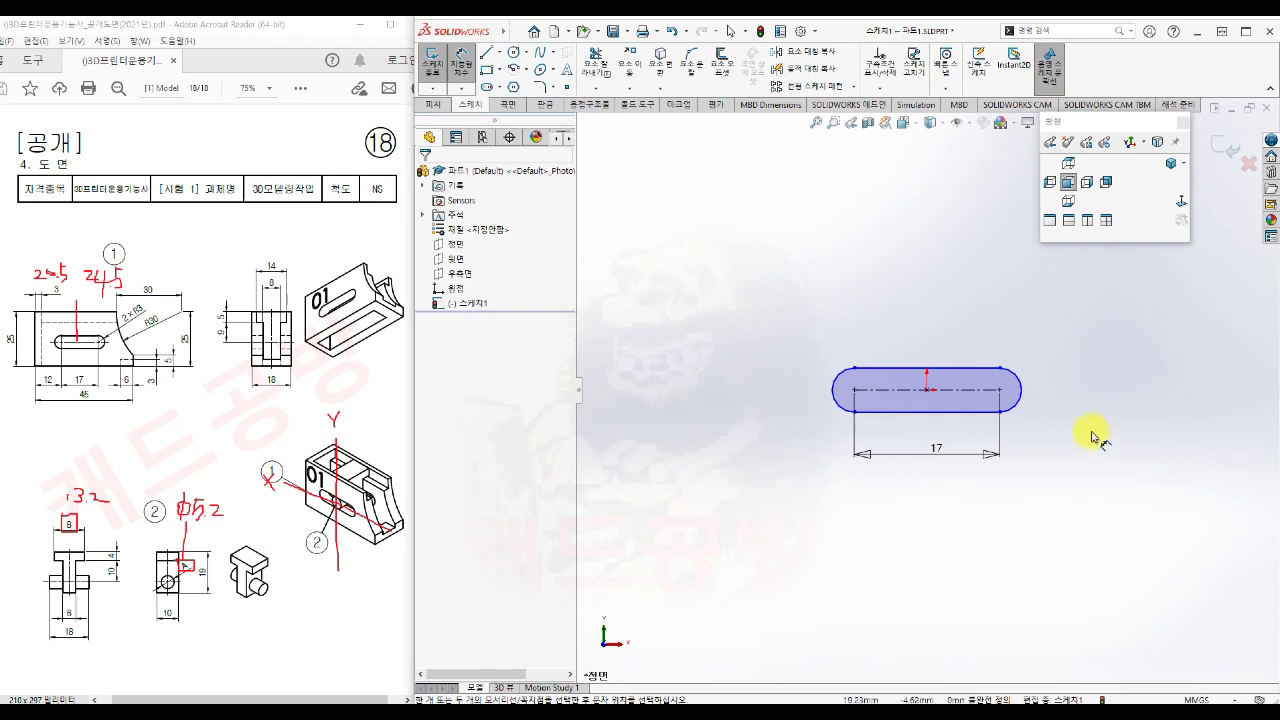
- Dimension the slot's end arc with a radius of 3 mm
click(1018, 377)
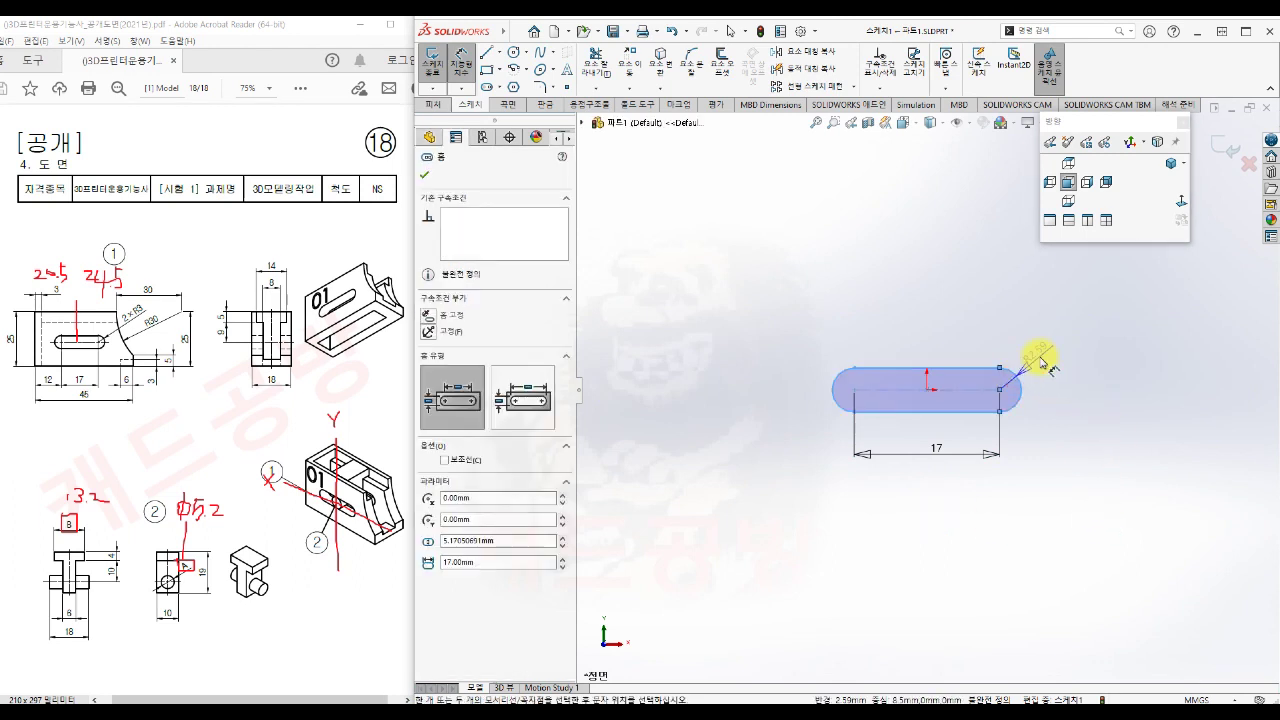
click(1040, 361)
text(3)
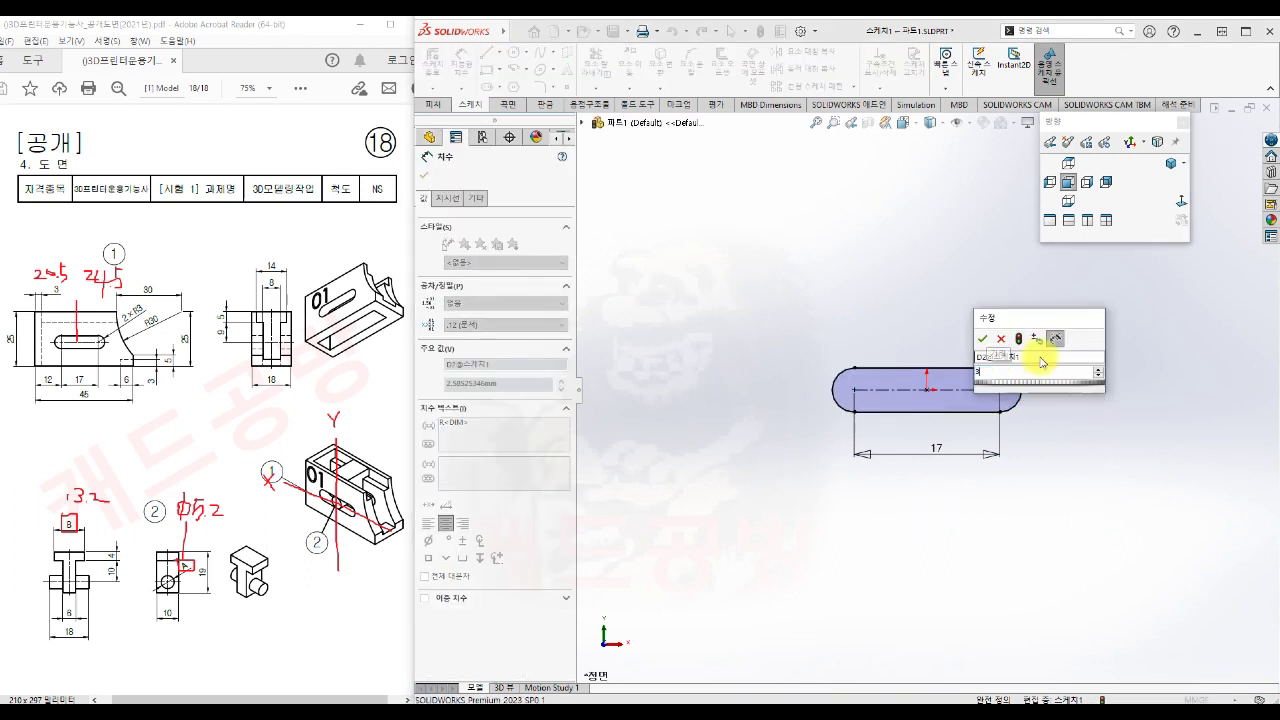
key(Return)
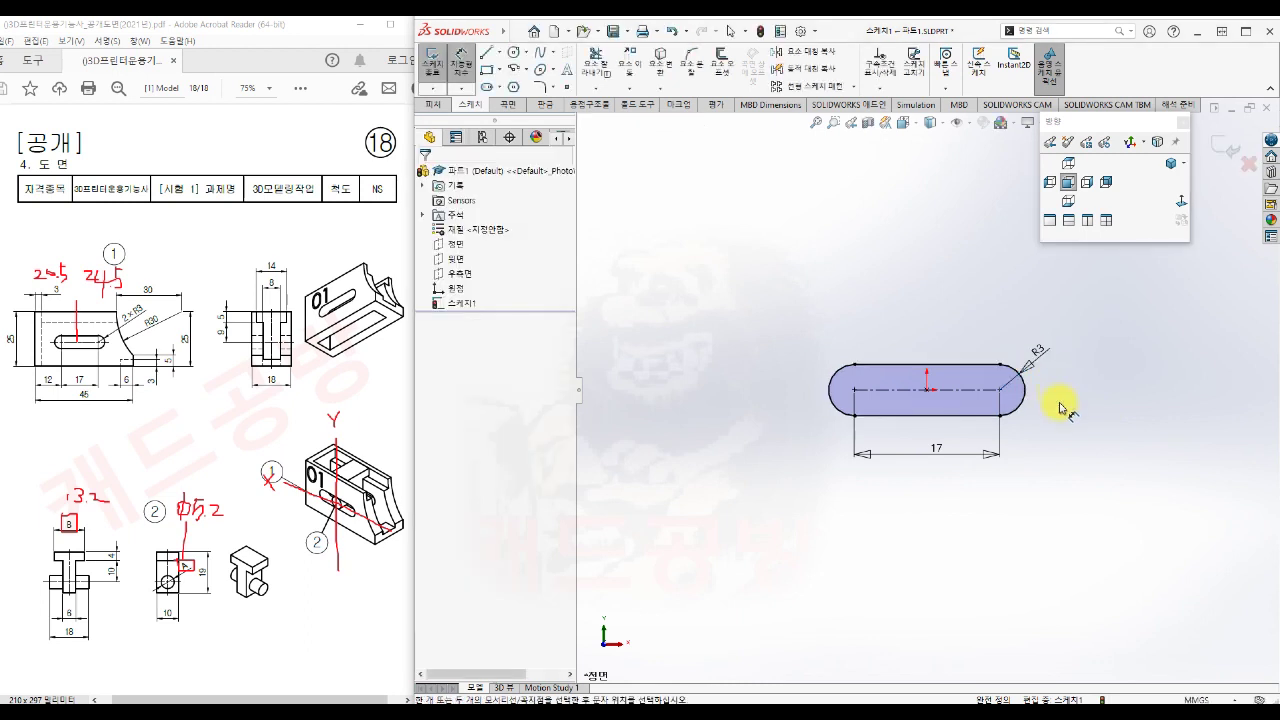
key(z)
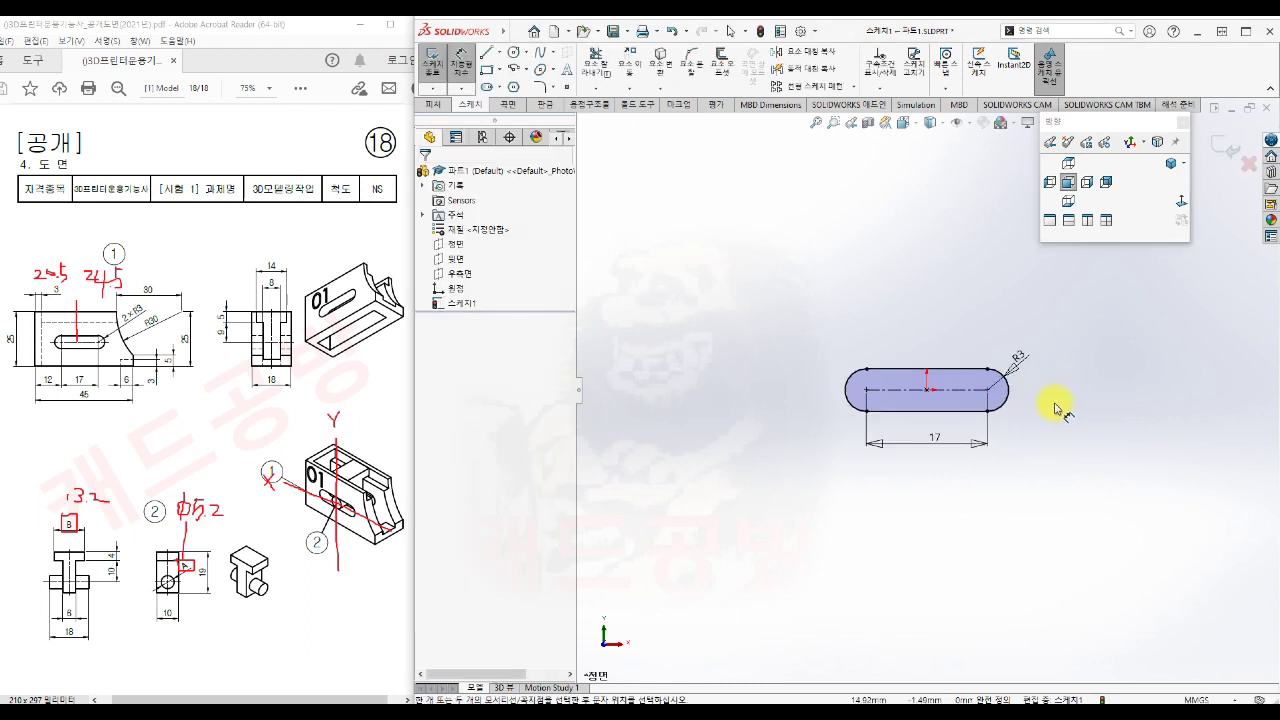
key(Escape)
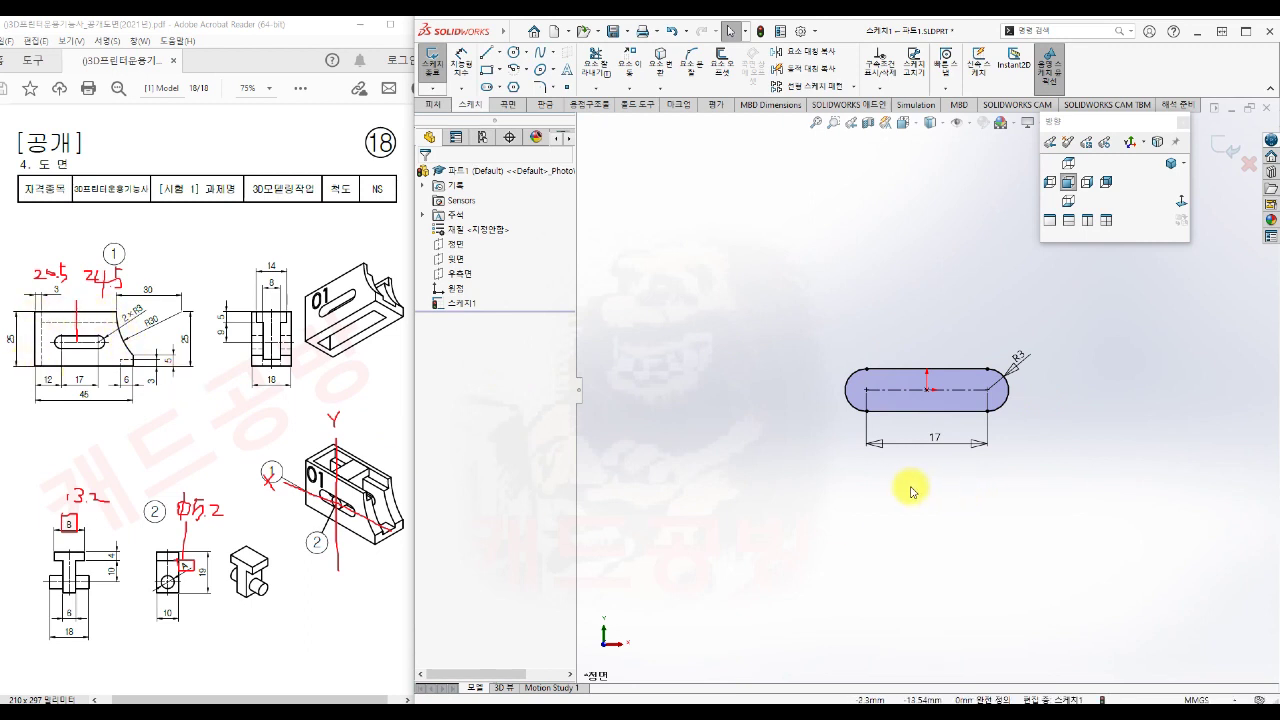
- Draw a corner rectangle around the slot, 45 mm wide and about 23.5 mm tall
key(s)
click(932, 520)
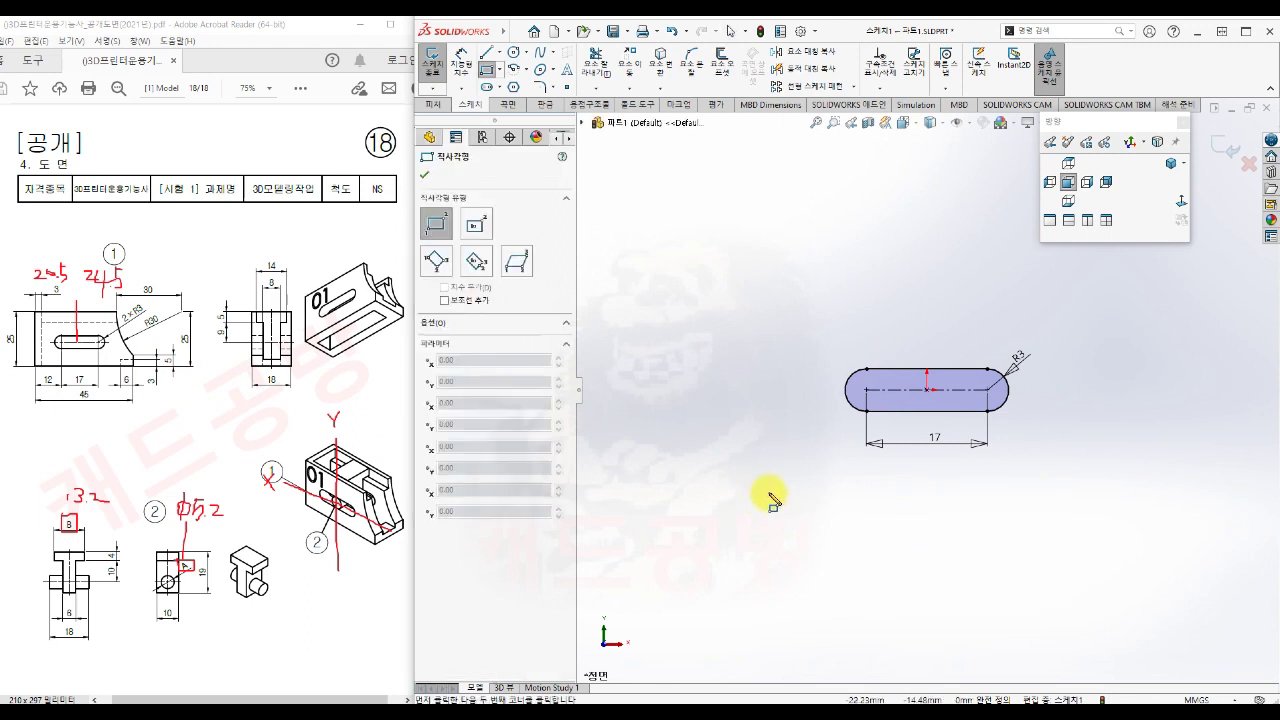
click(785, 476)
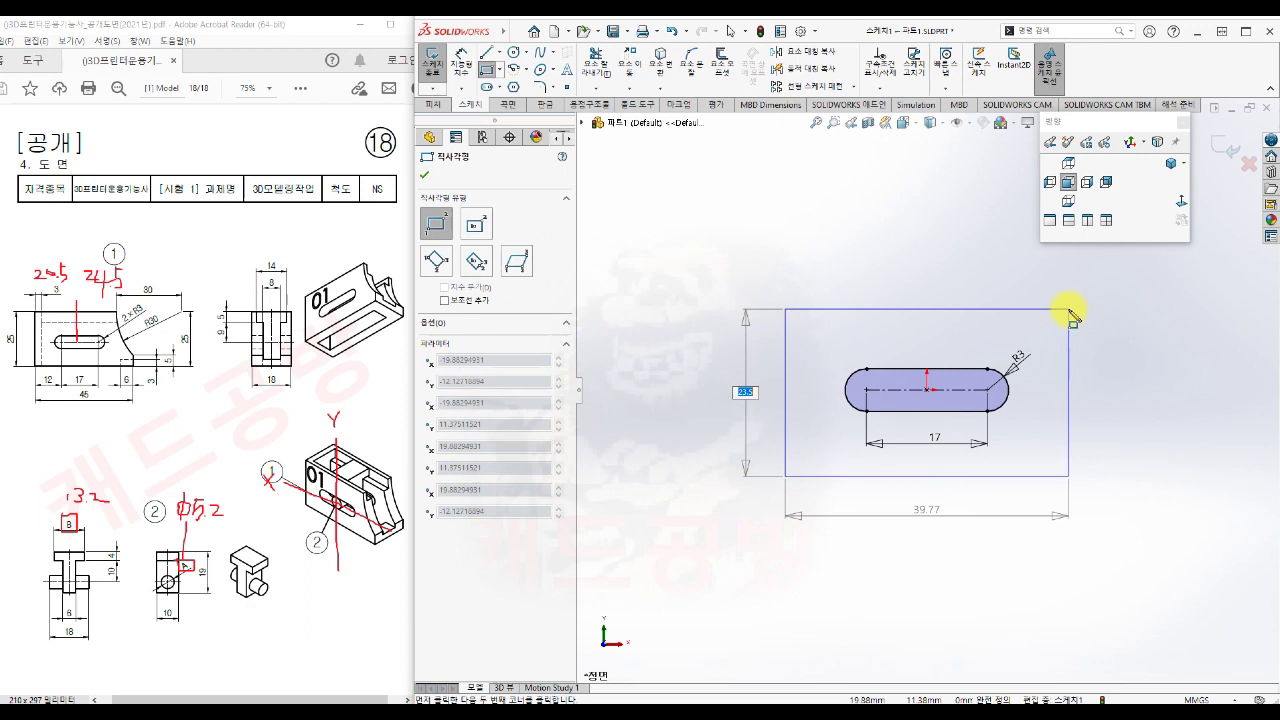
text(25)
key(Tab)
text(45)
key(Return)
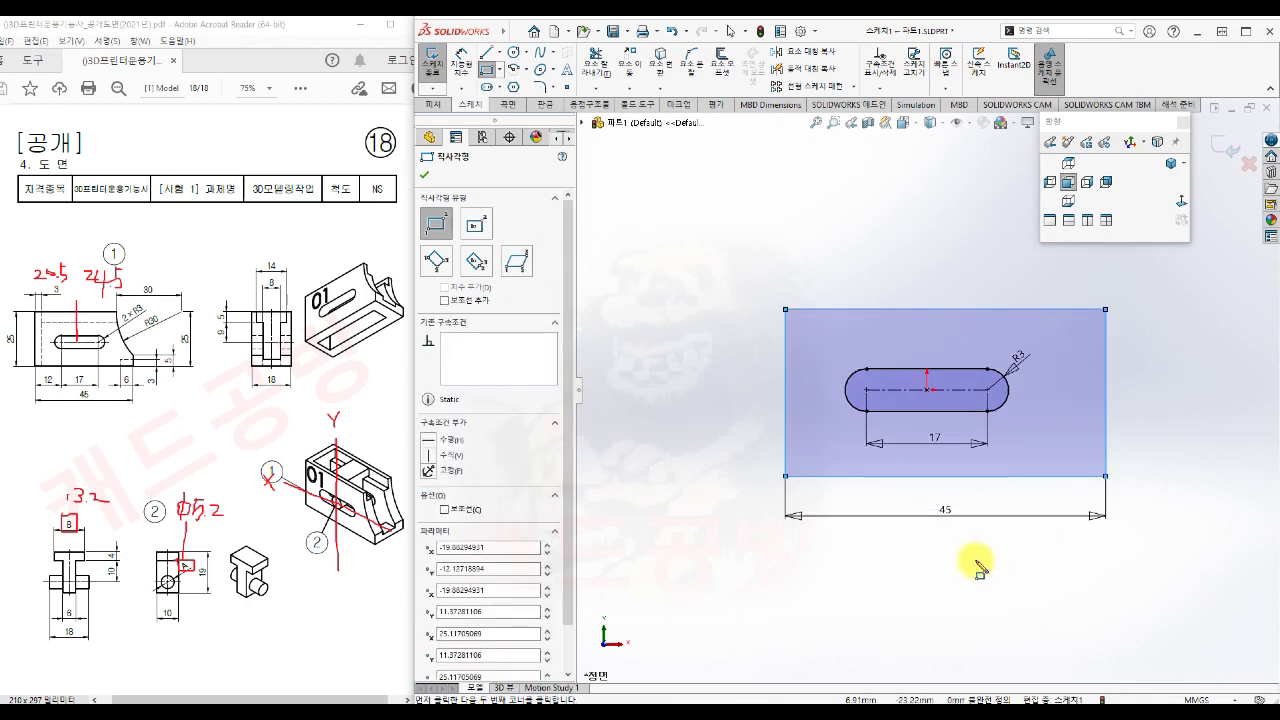
key(Escape)
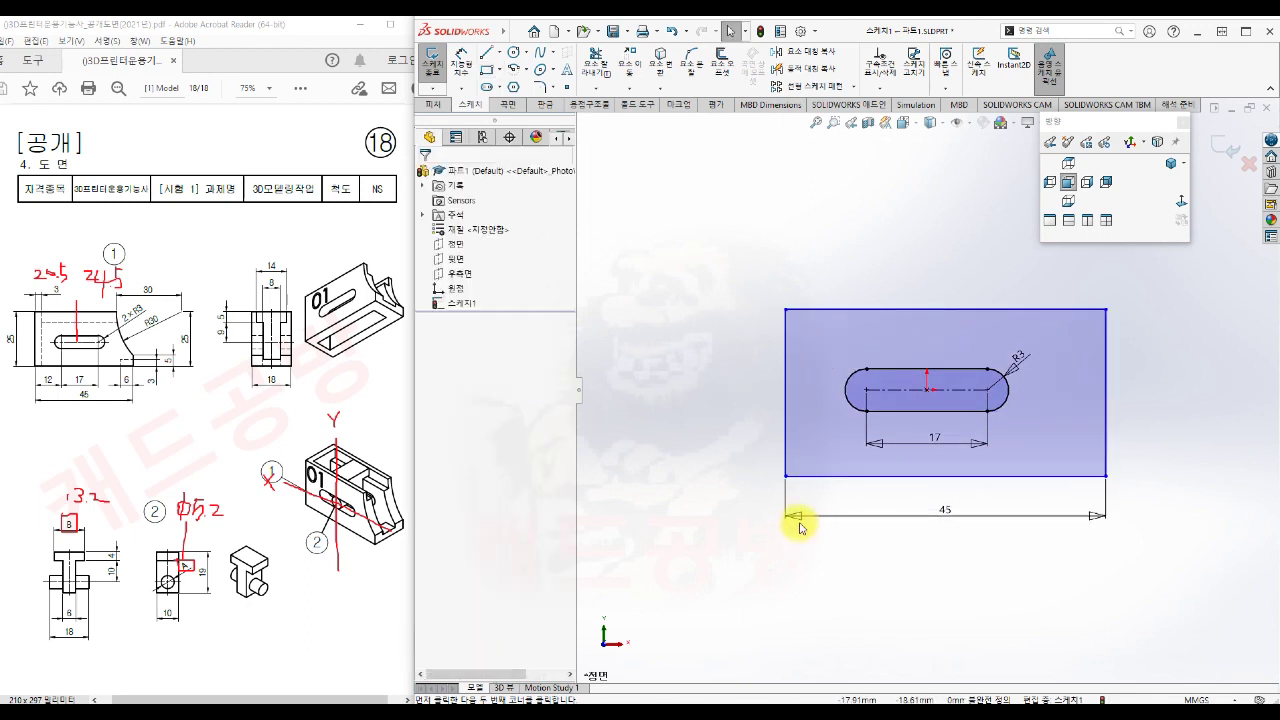
- Dimension the rectangle's left edge as 25 mm high
key(s)
click(848, 545)
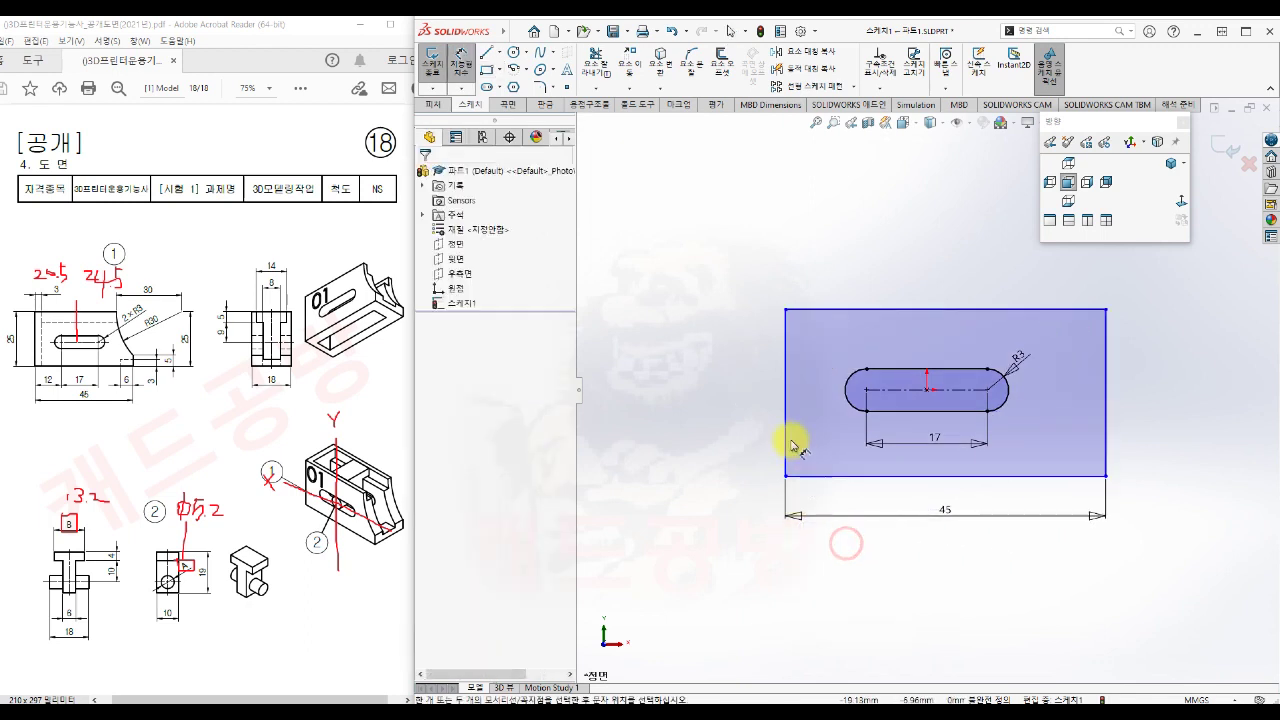
click(785, 424)
click(750, 424)
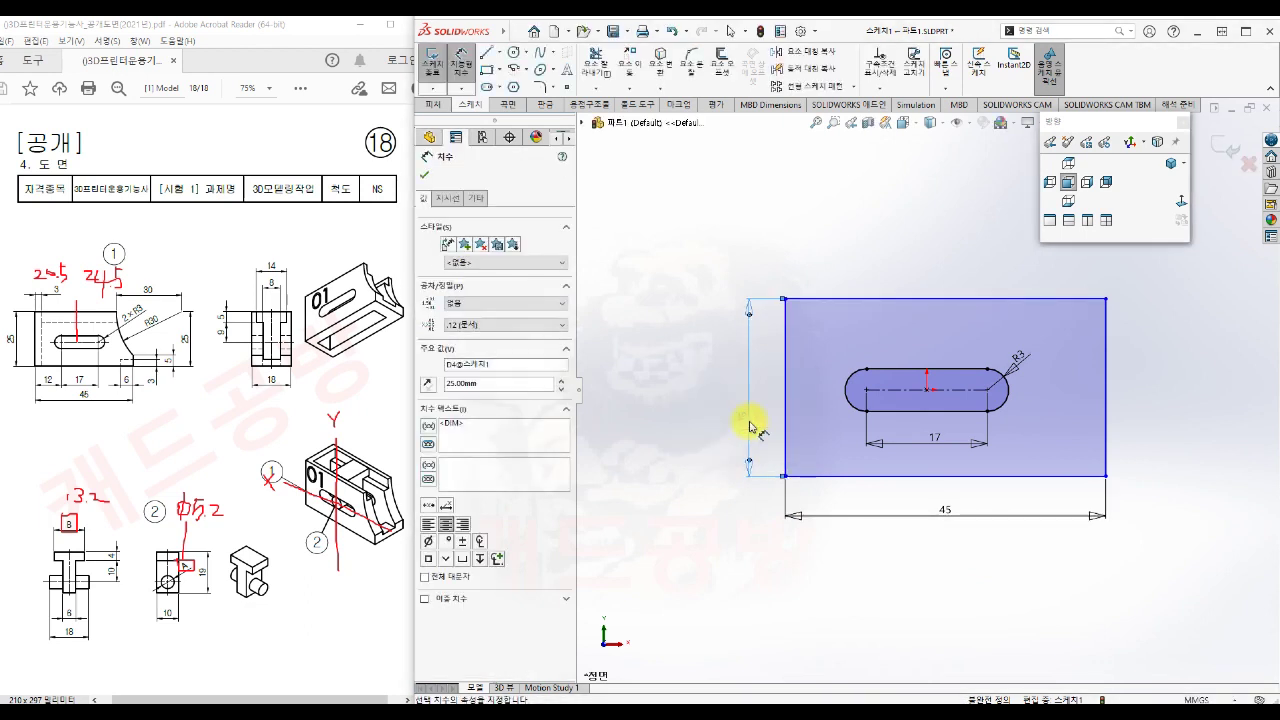
click(757, 590)
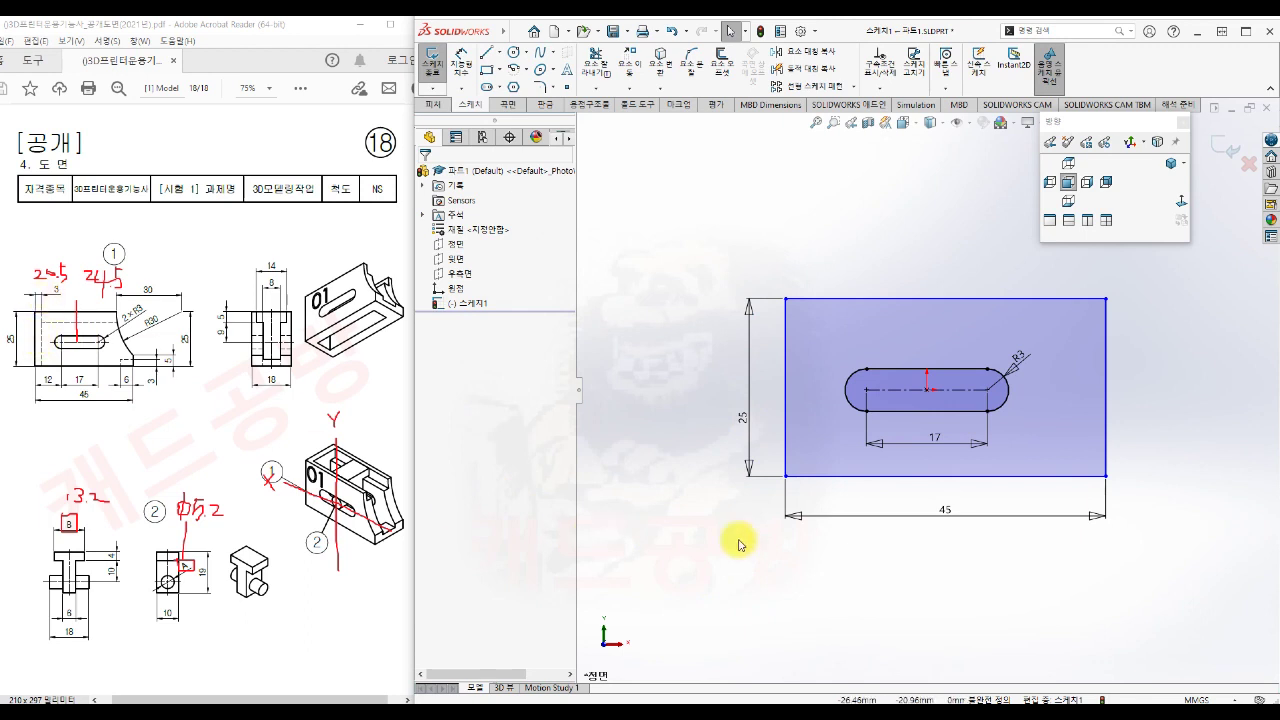
- Dimension the horizontal distance from the rectangle's left edge to the slot's centre point as 20.5 mm
key(s)
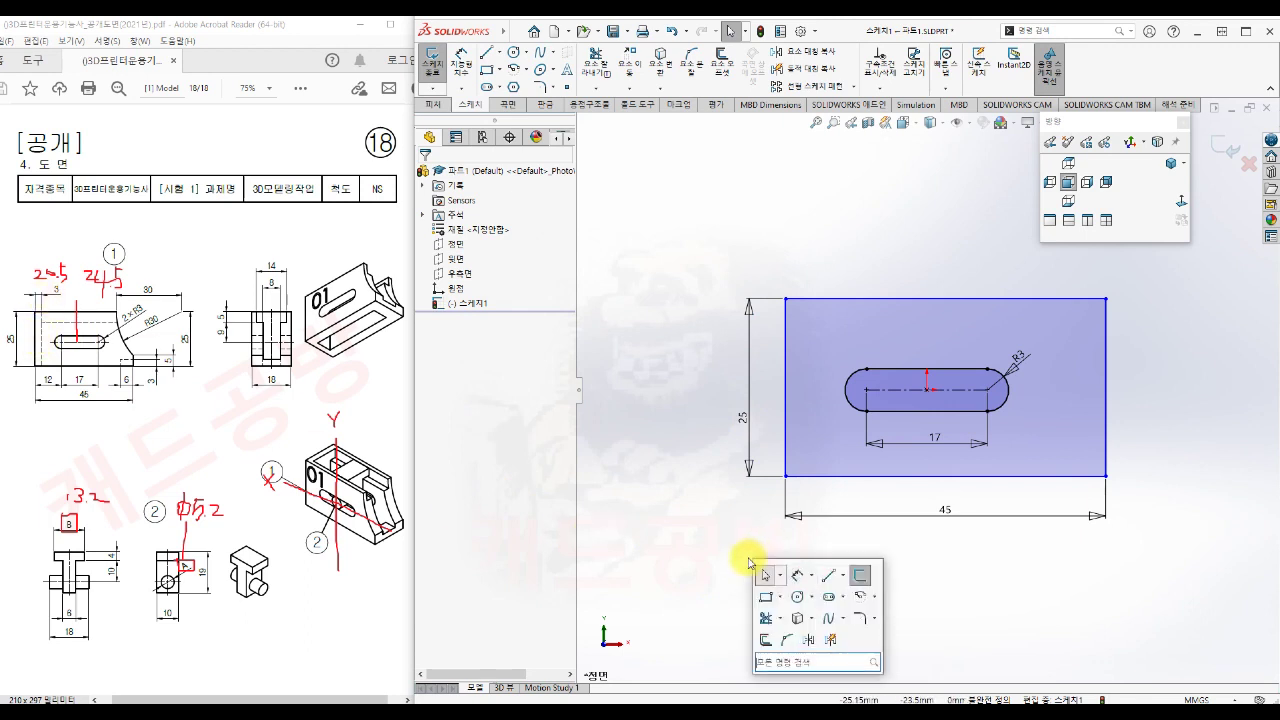
click(797, 574)
click(928, 390)
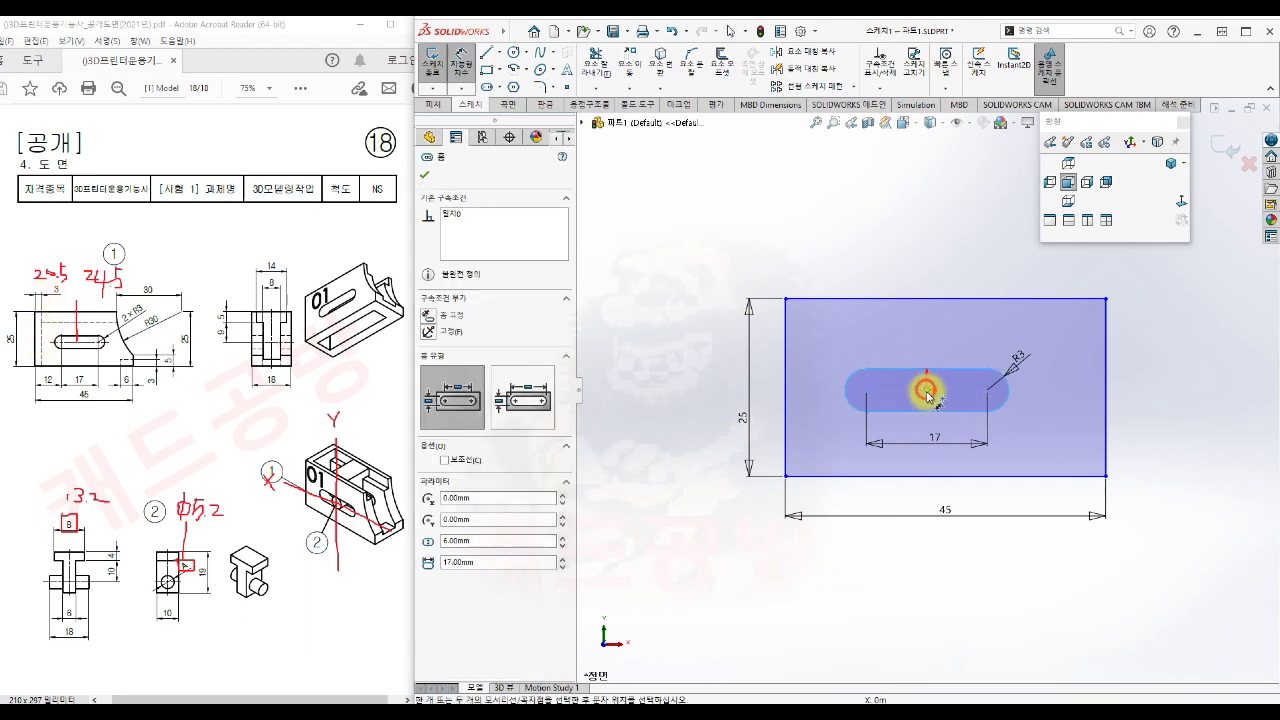
click(786, 407)
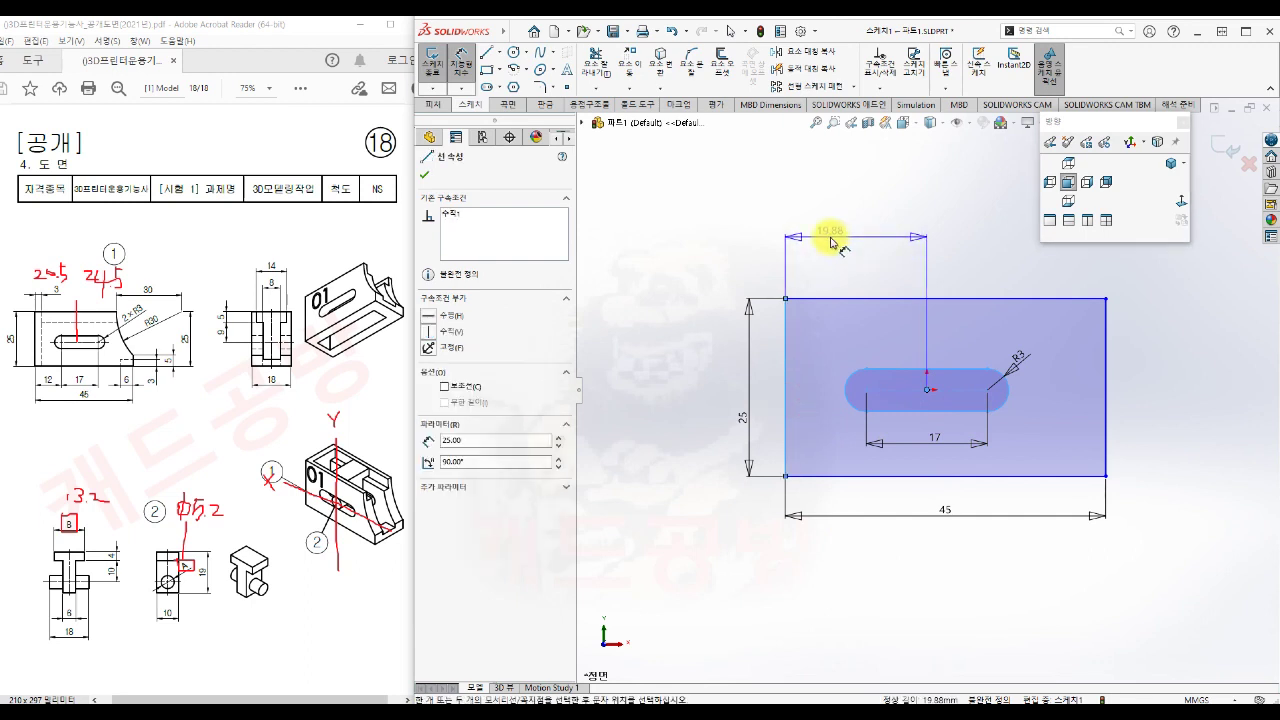
click(831, 241)
text(20.5)
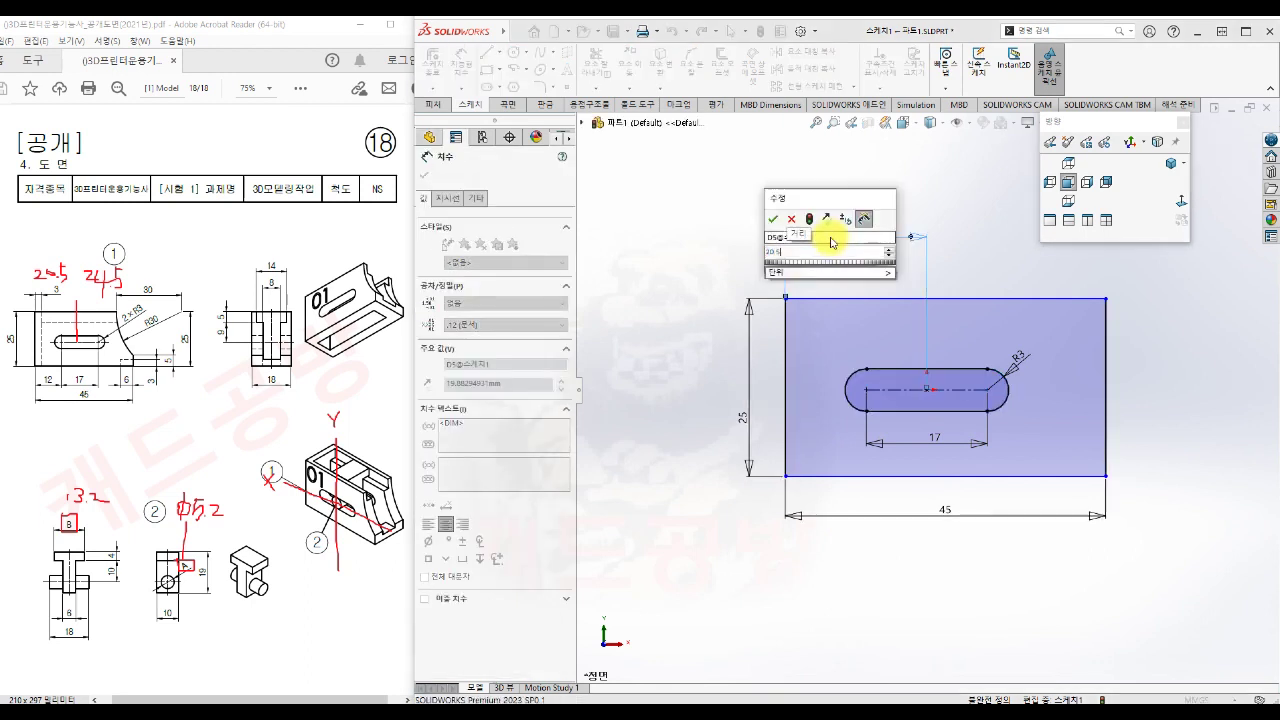
key(Return)
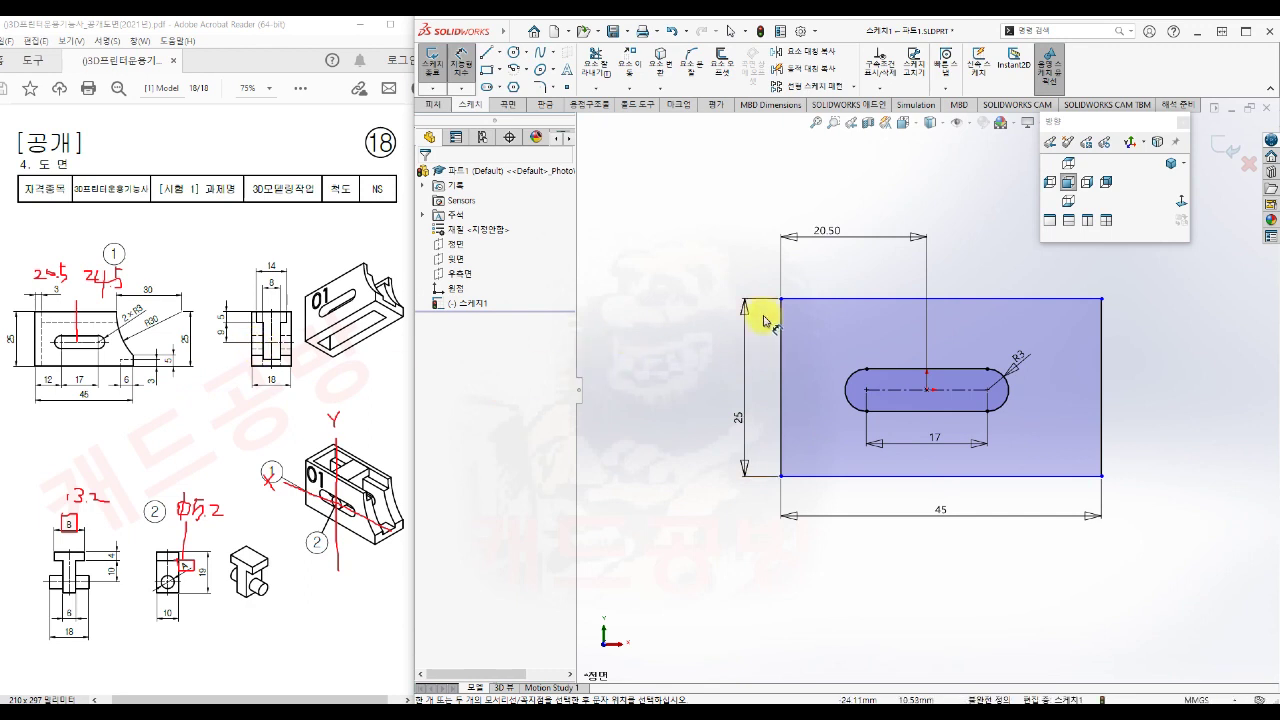
- Dimension the vertical distance from the rectangle's top edge to the slot's centreline as 14 mm
click(834, 299)
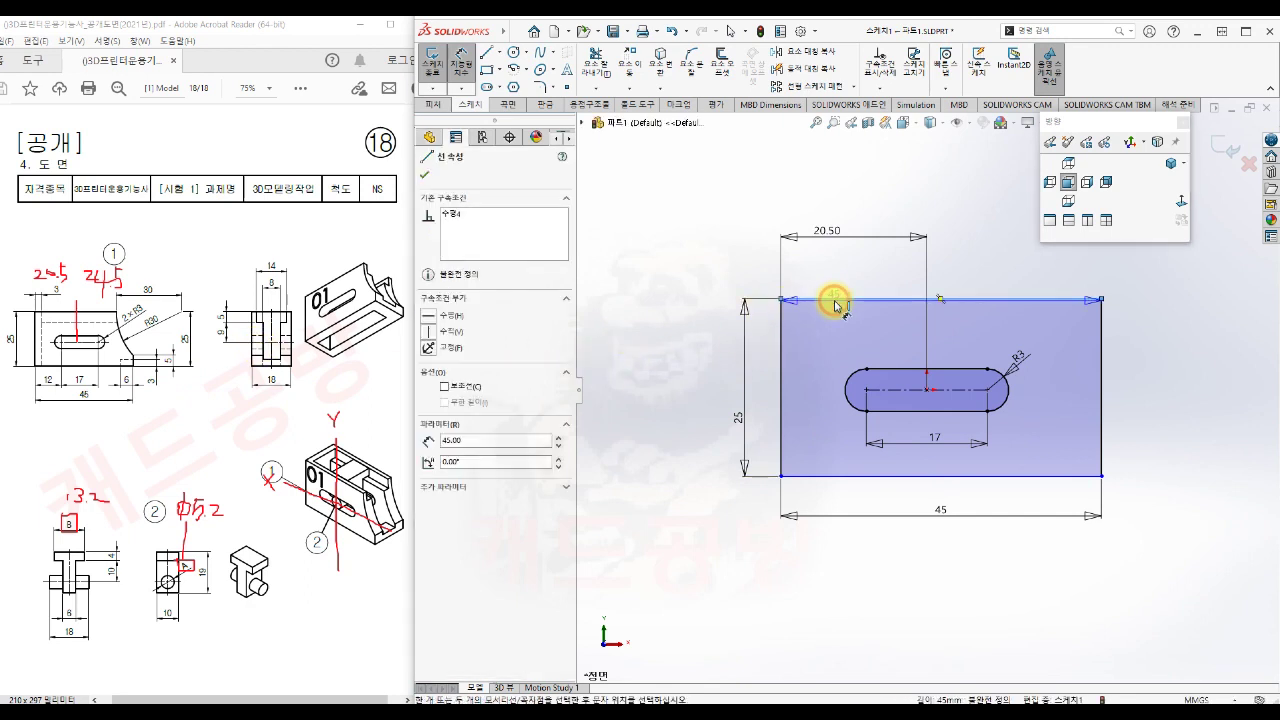
click(884, 390)
click(683, 356)
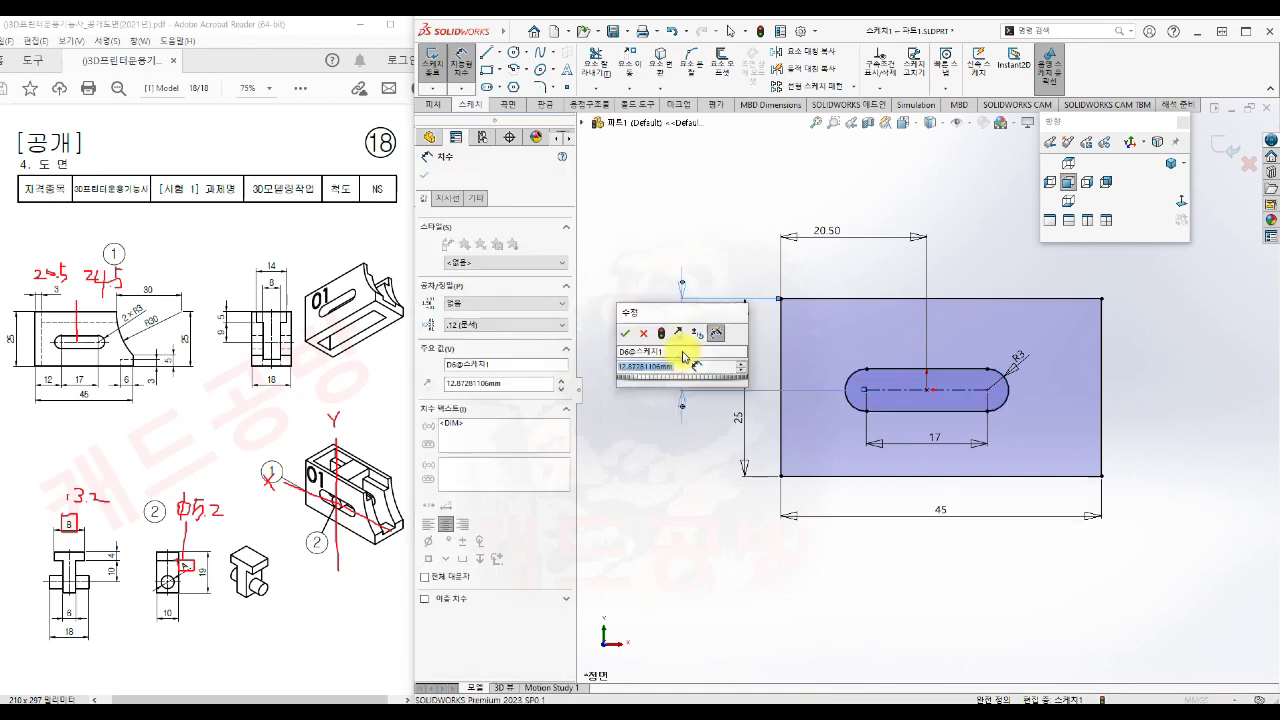
text(14)
key(Return)
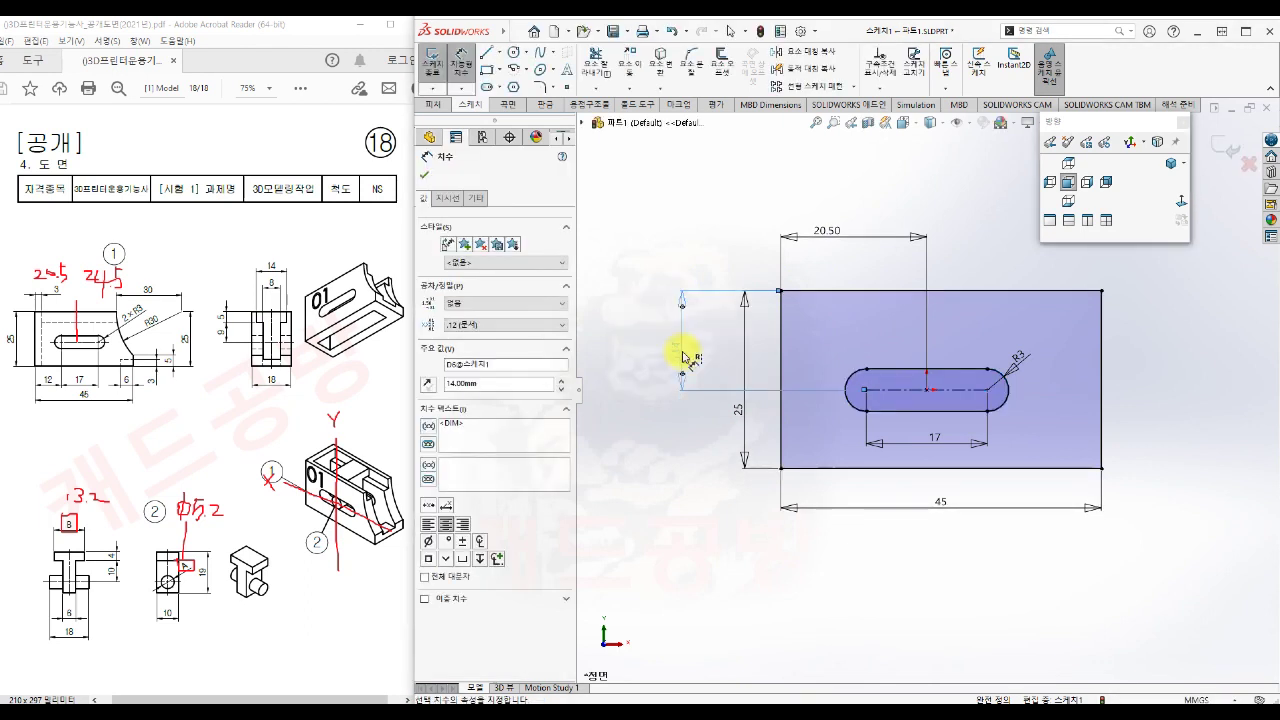
click(689, 485)
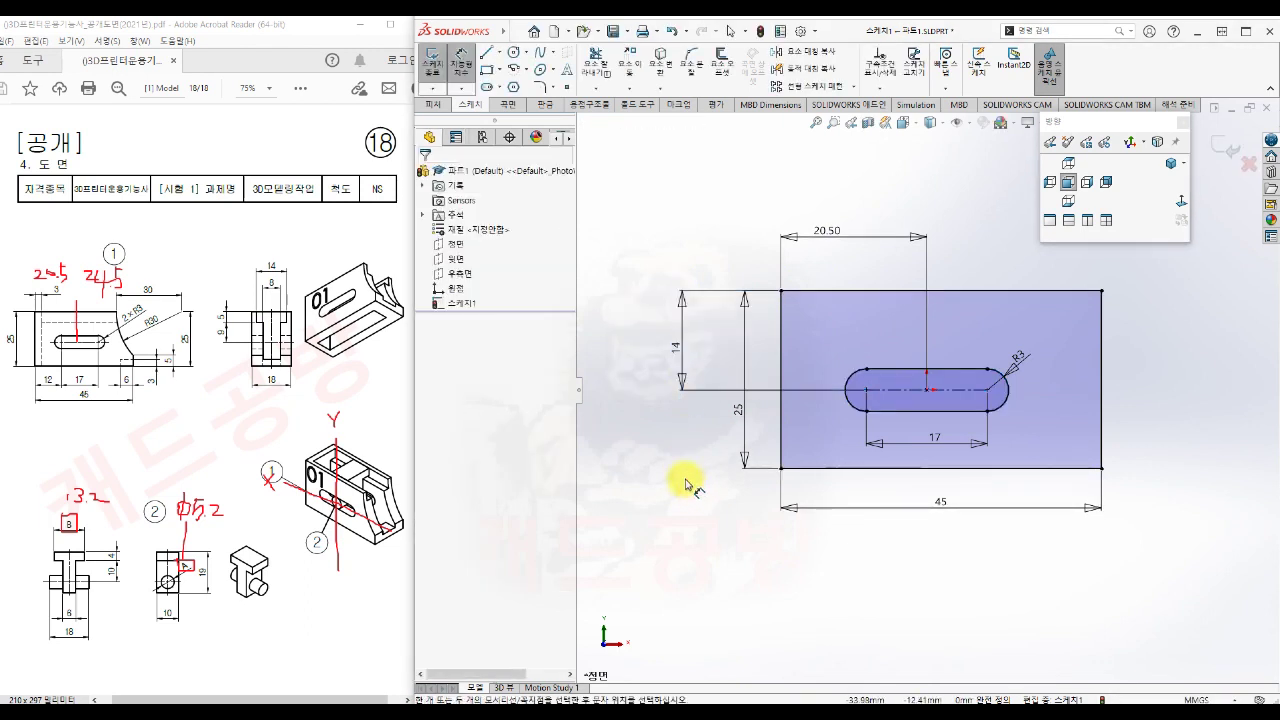
scroll(683, 485, up, 2)
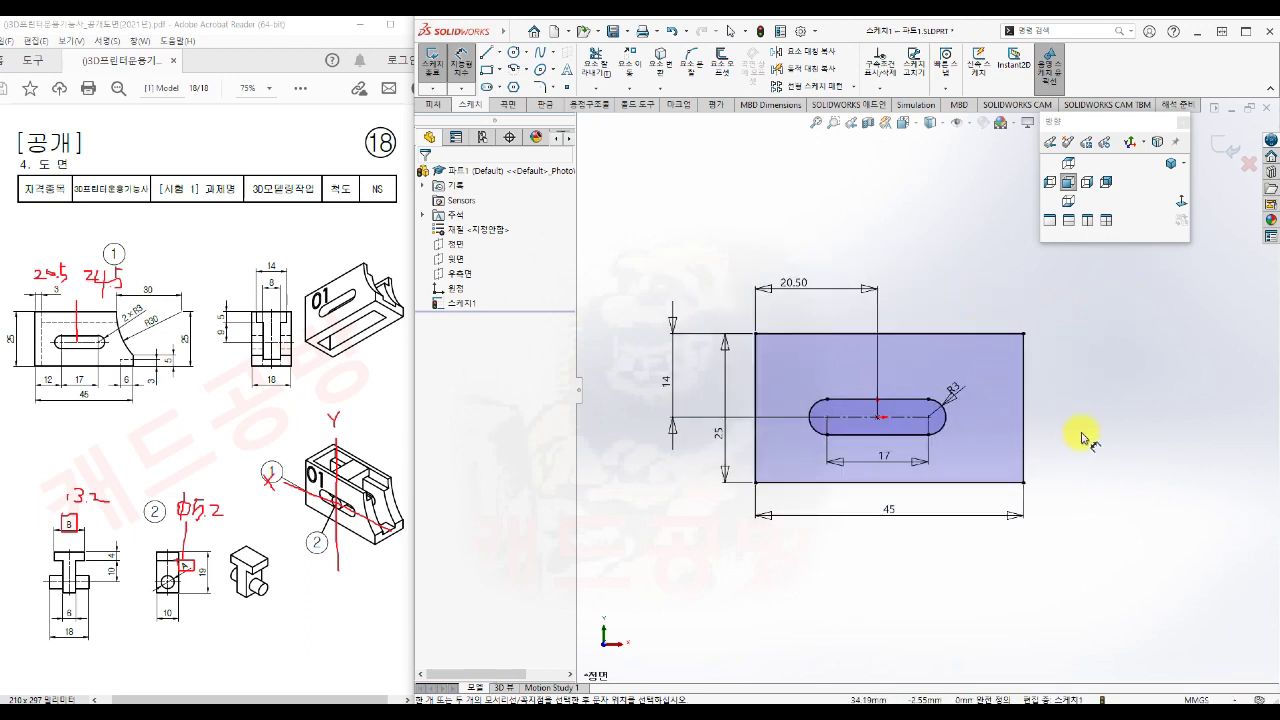
key(Escape)
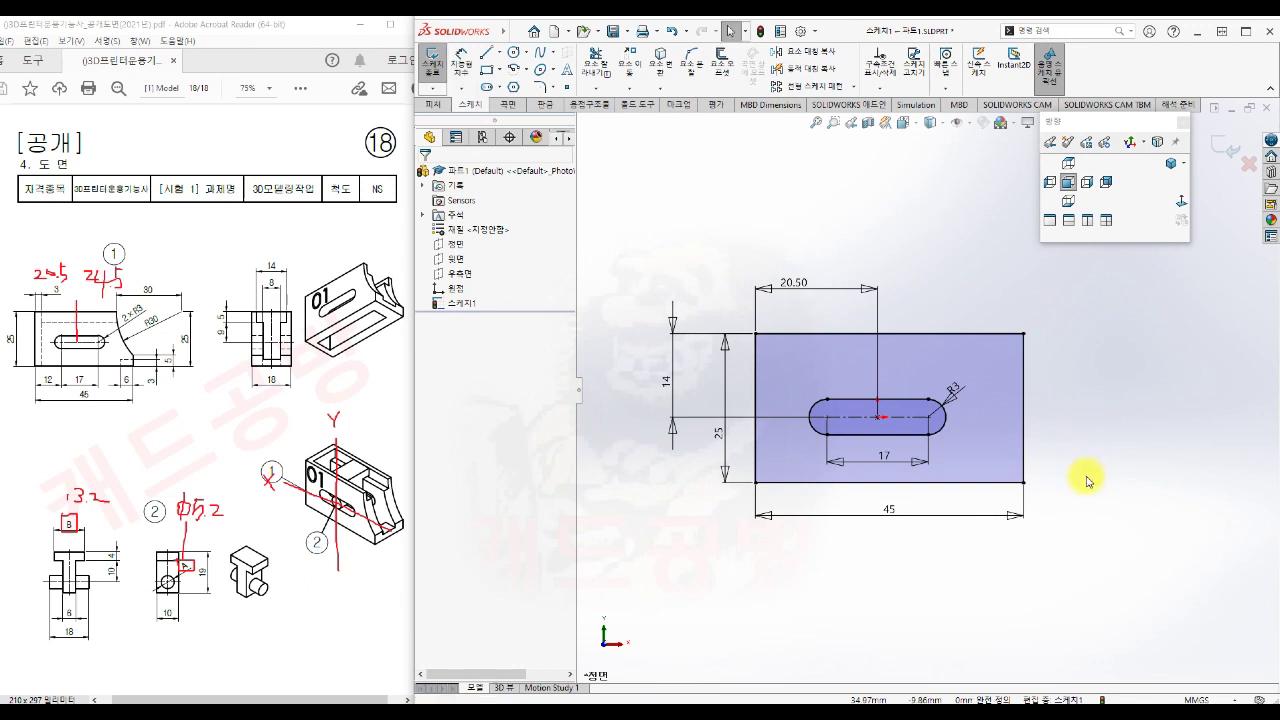
- Draw a centre-point arc across the rectangle's top and right edges, centred about 44 mm right of and 15 mm above the origin
key(s)
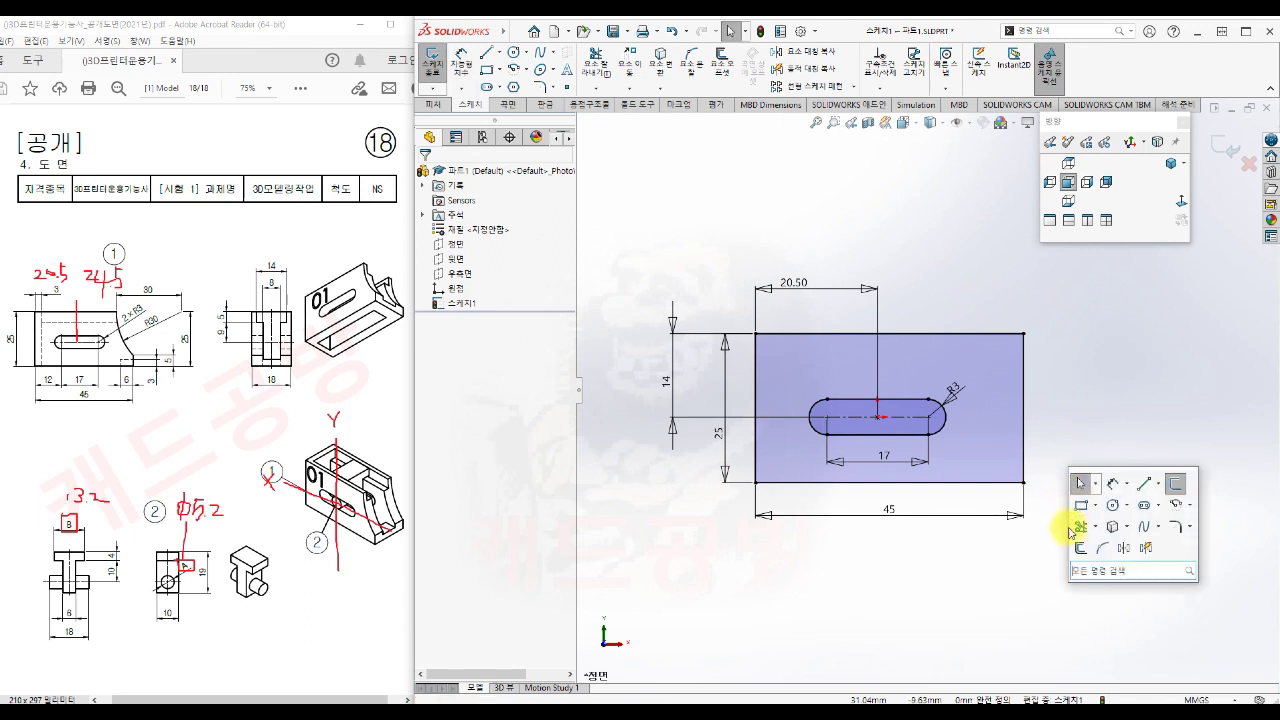
click(1181, 510)
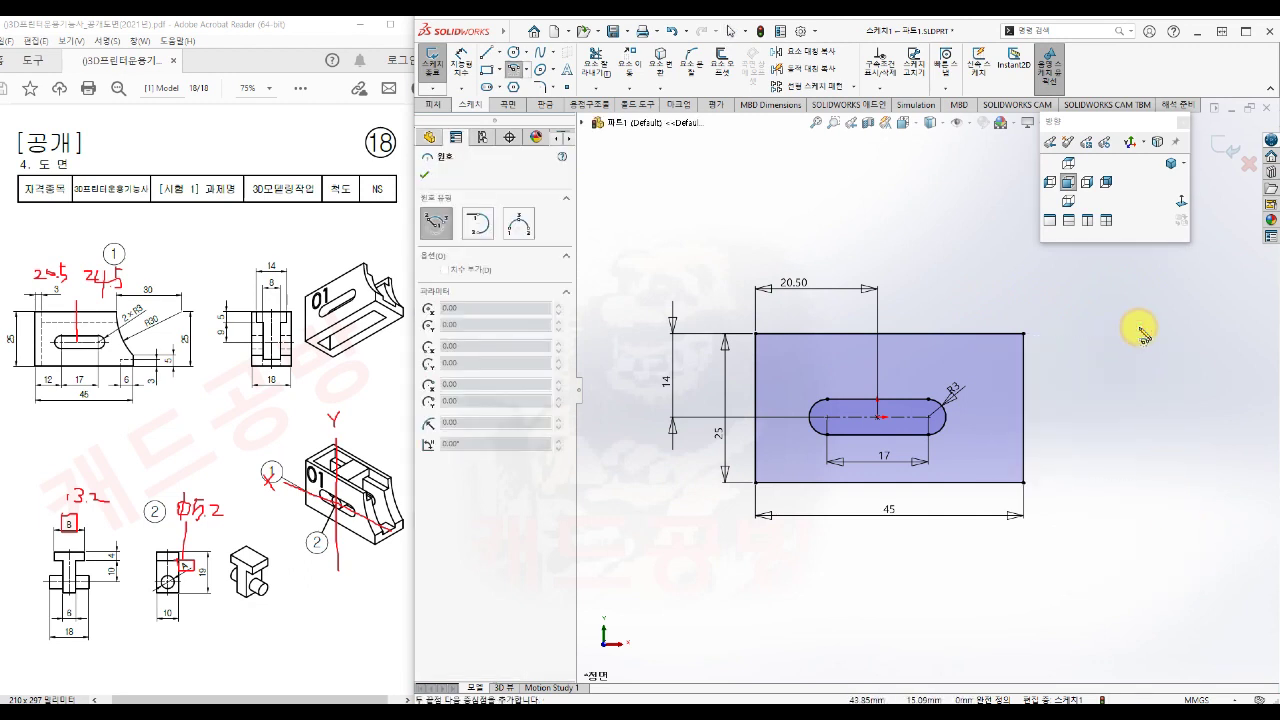
click(1139, 328)
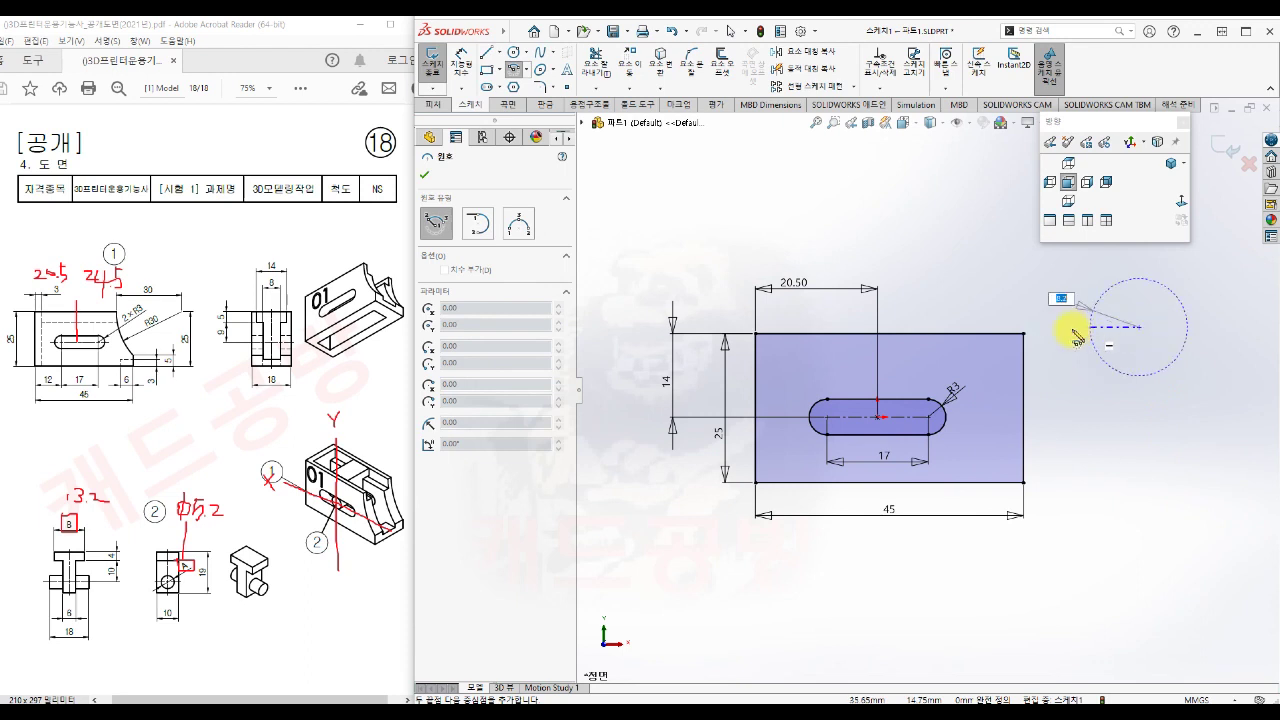
click(1057, 458)
click(959, 315)
key(Escape)
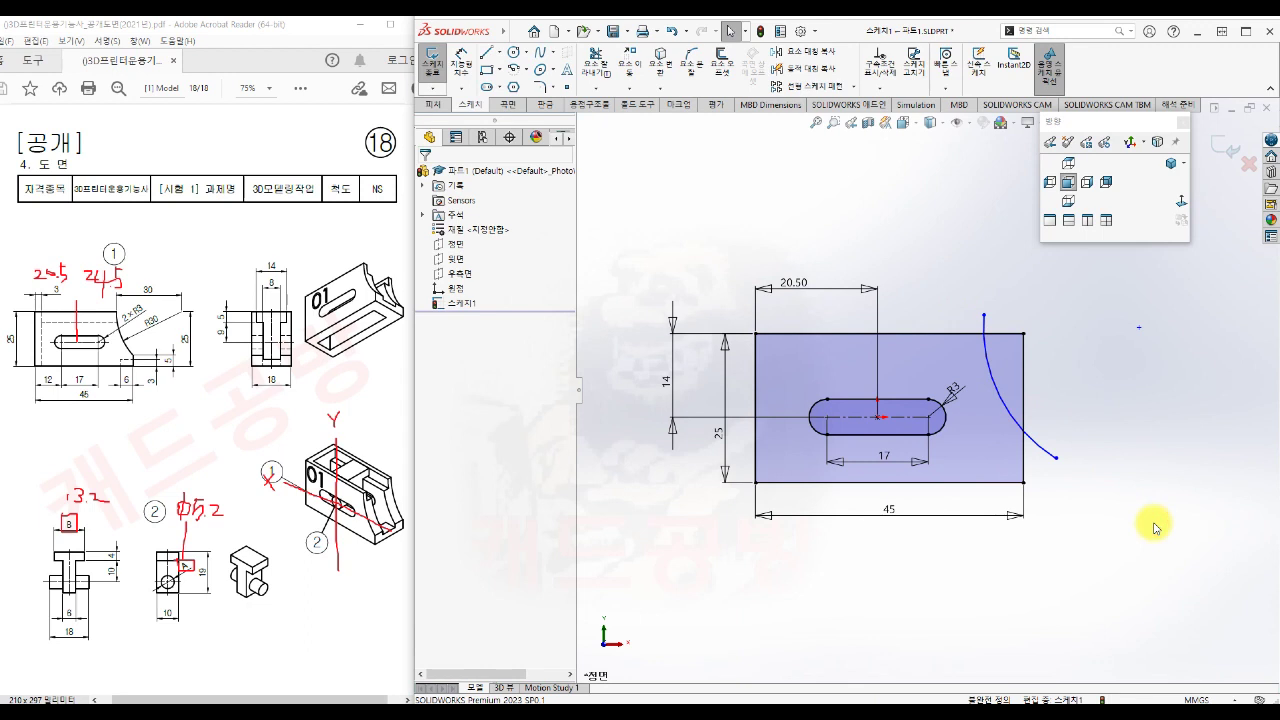
- Trim the arc's two ends that overhang the rectangle's right and top edges
key(s)
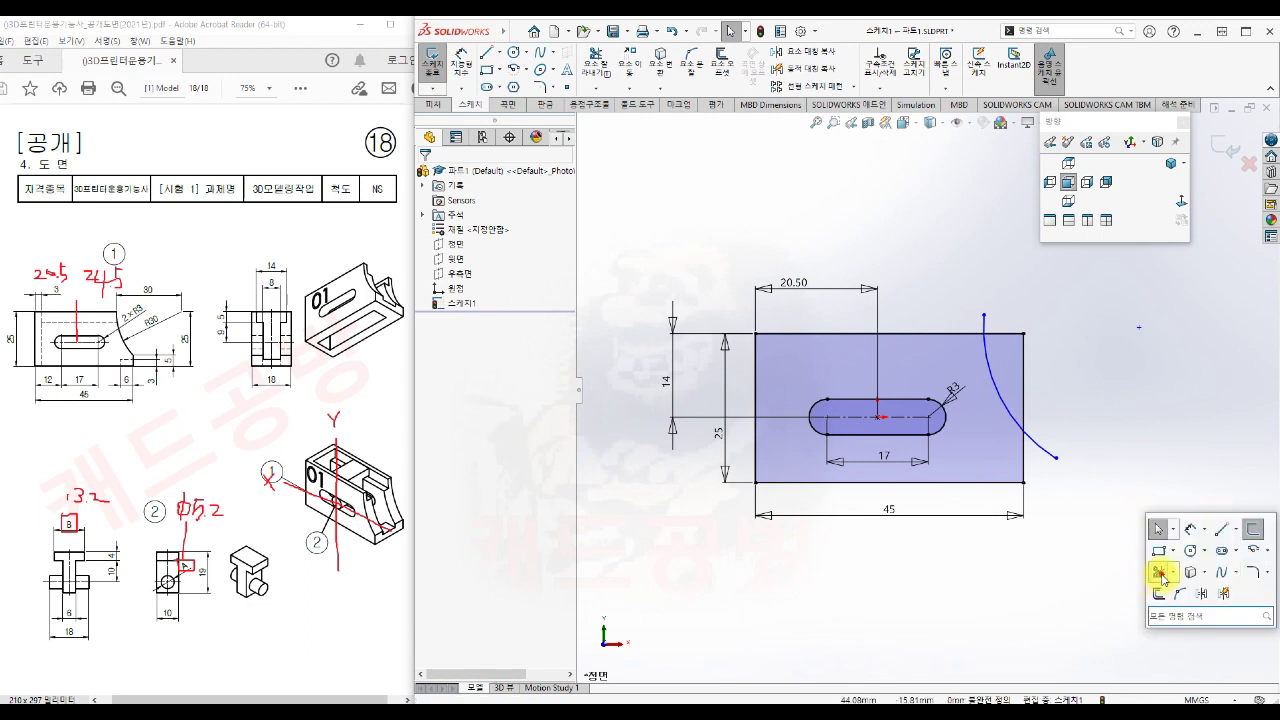
click(1158, 572)
click(1048, 452)
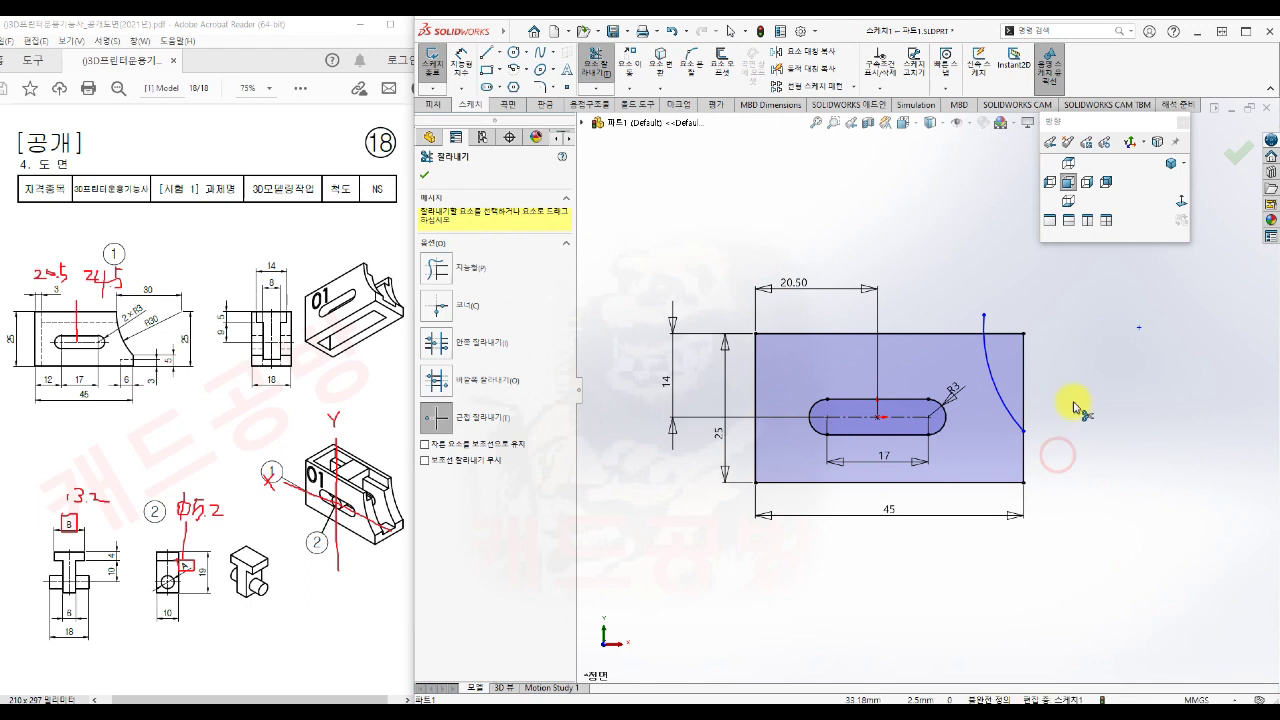
click(985, 322)
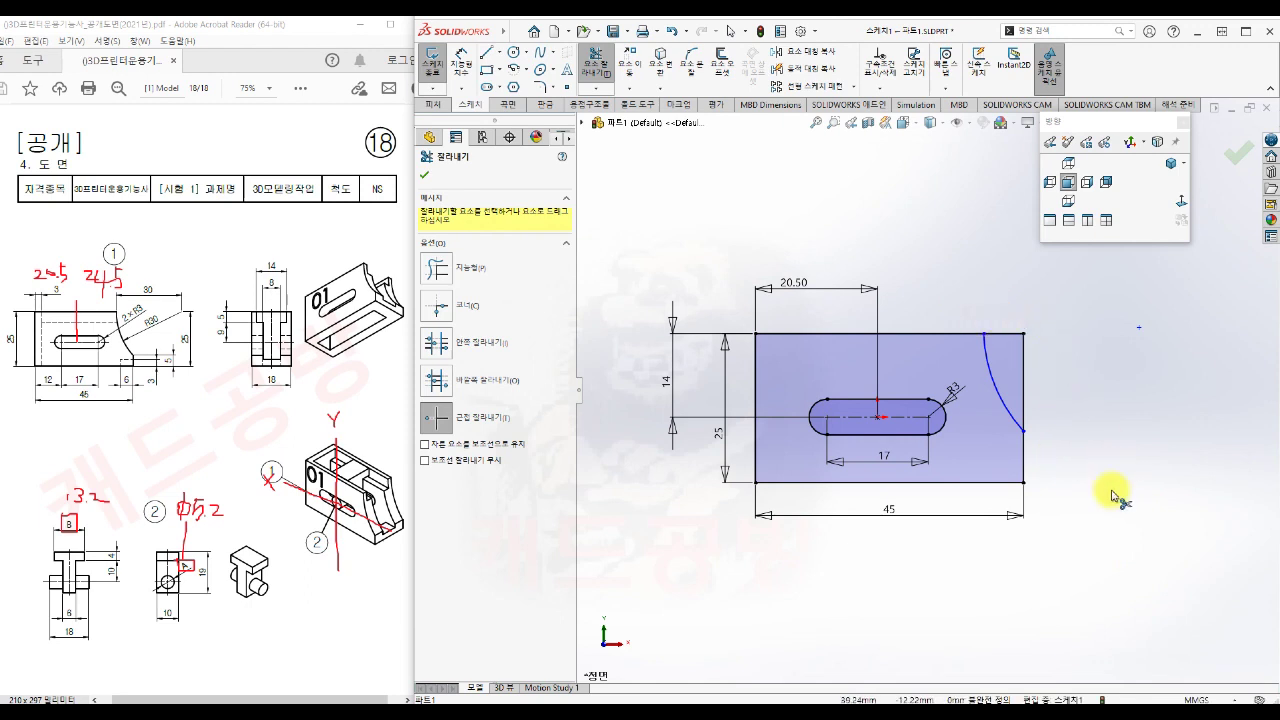
key(Escape)
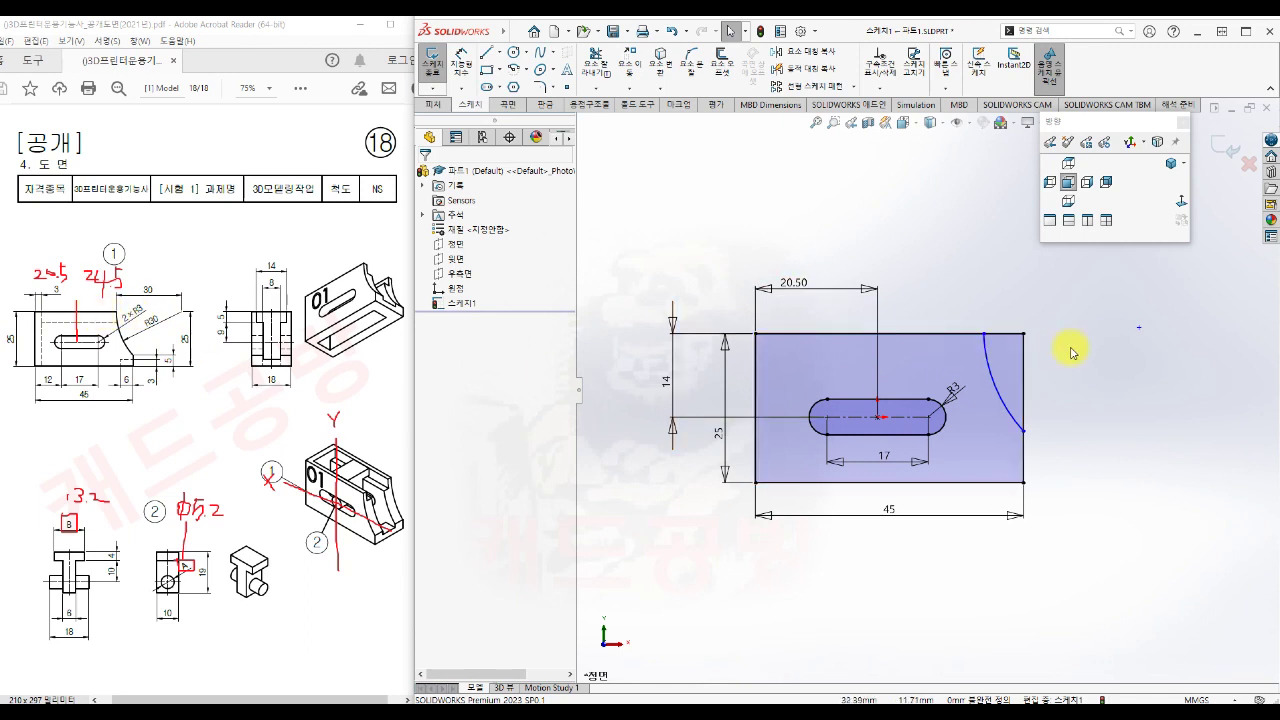
- Make the arc's centre point coincident with the rectangle's top edge
click(1139, 327)
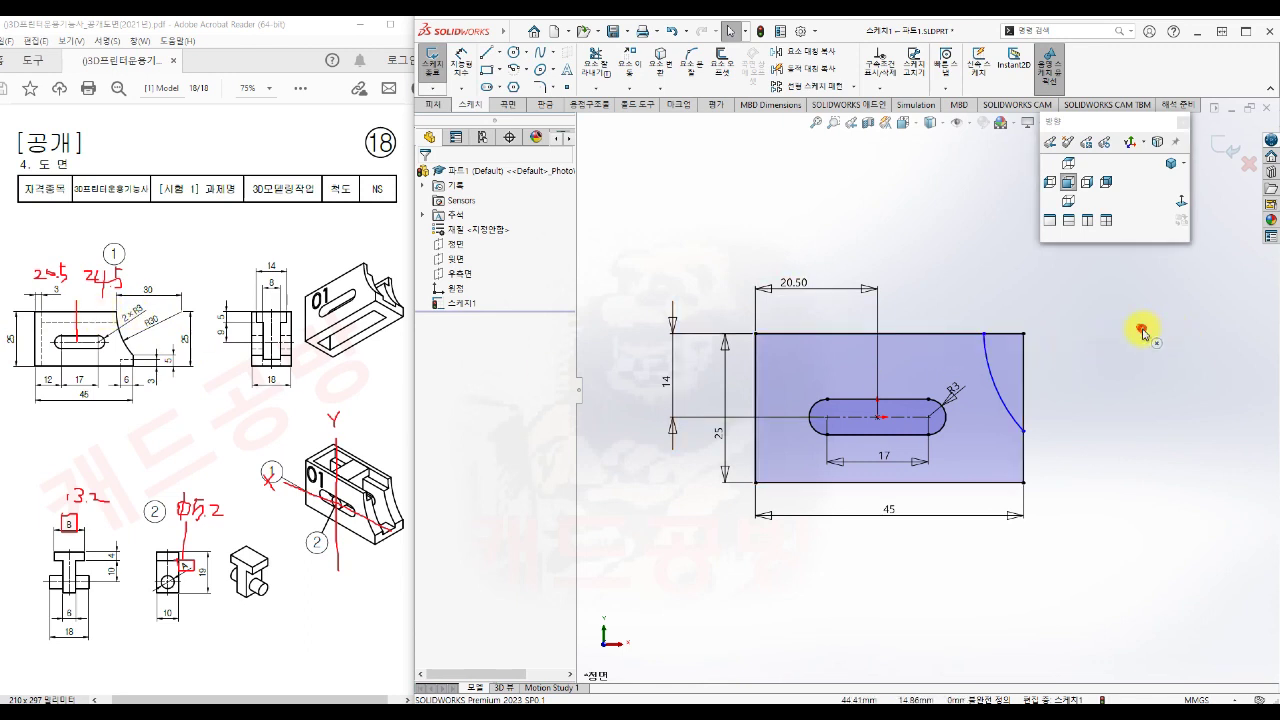
click(958, 334)
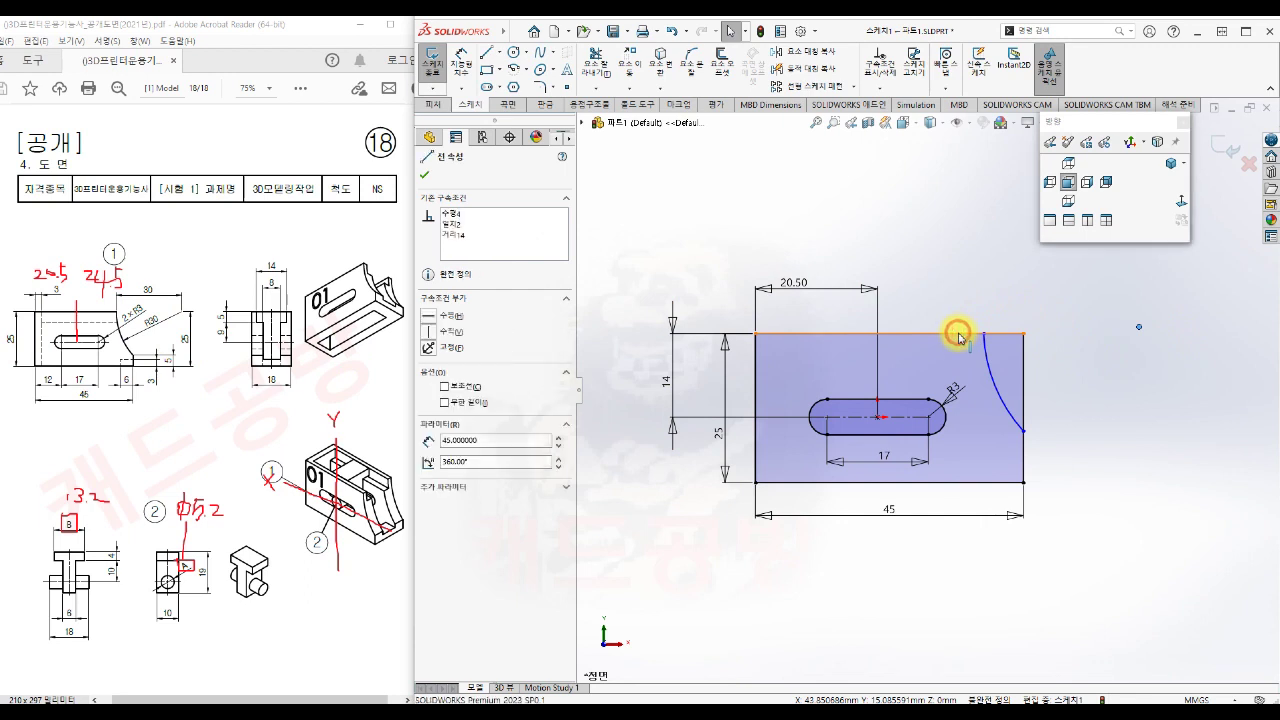
ctrl+click(984, 334)
click(1018, 275)
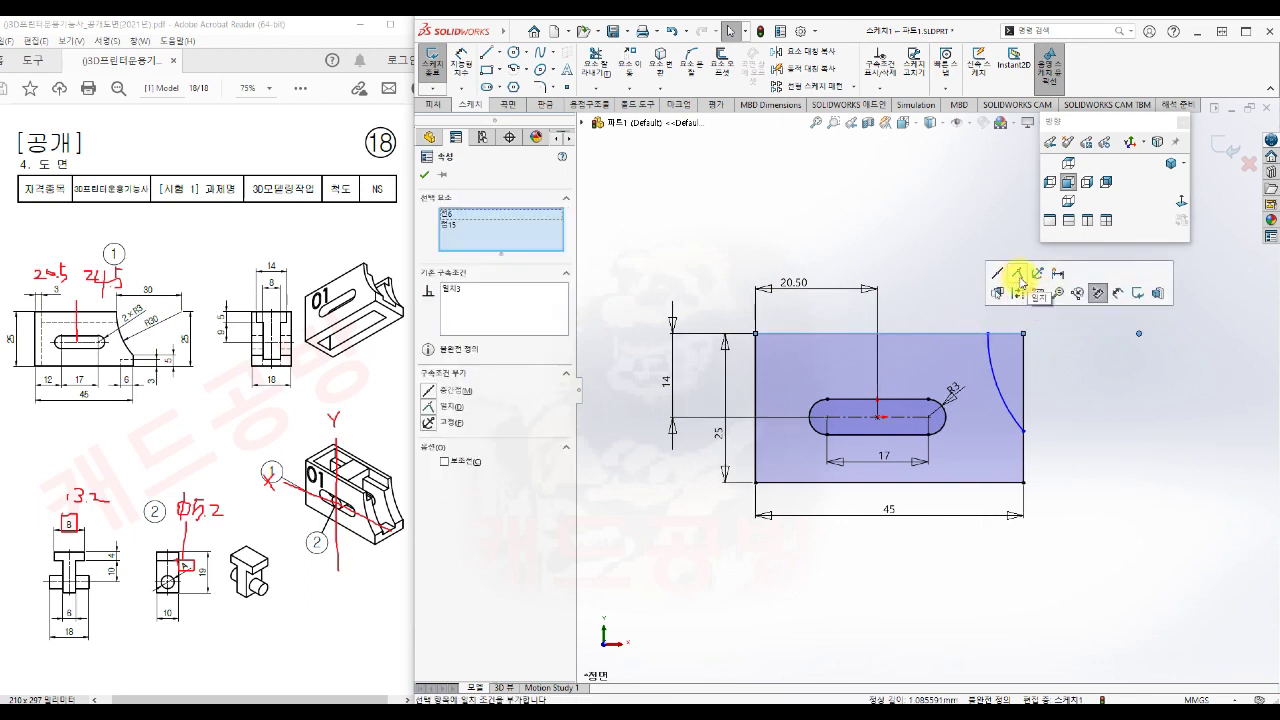
click(1049, 428)
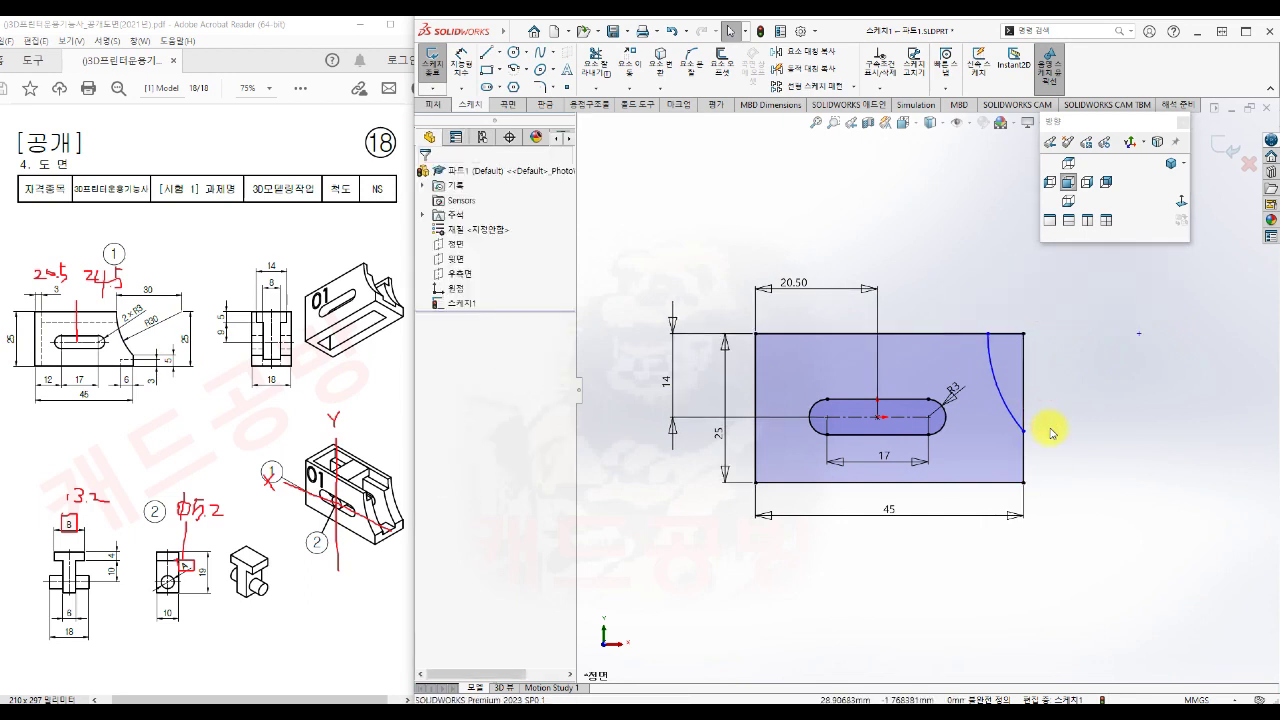
- Dimension the horizontal distance from the arc's upper endpoint to its centre point as 30 mm
key(s)
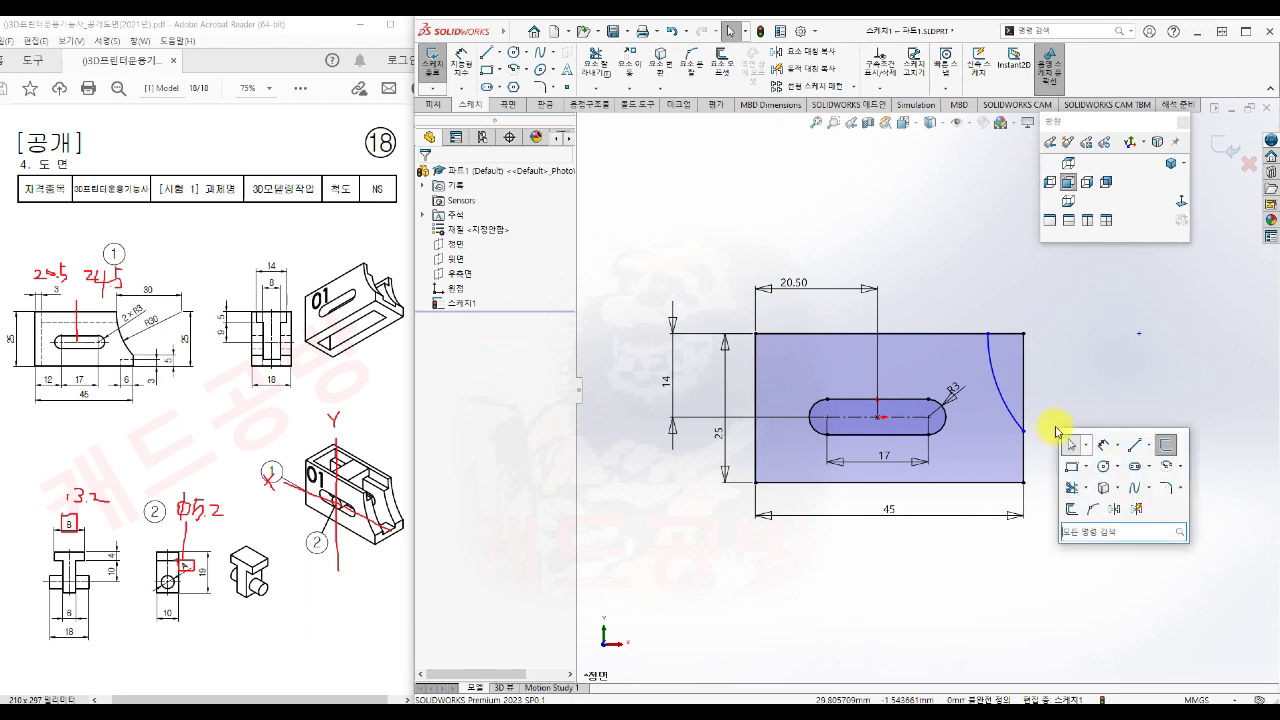
click(1085, 441)
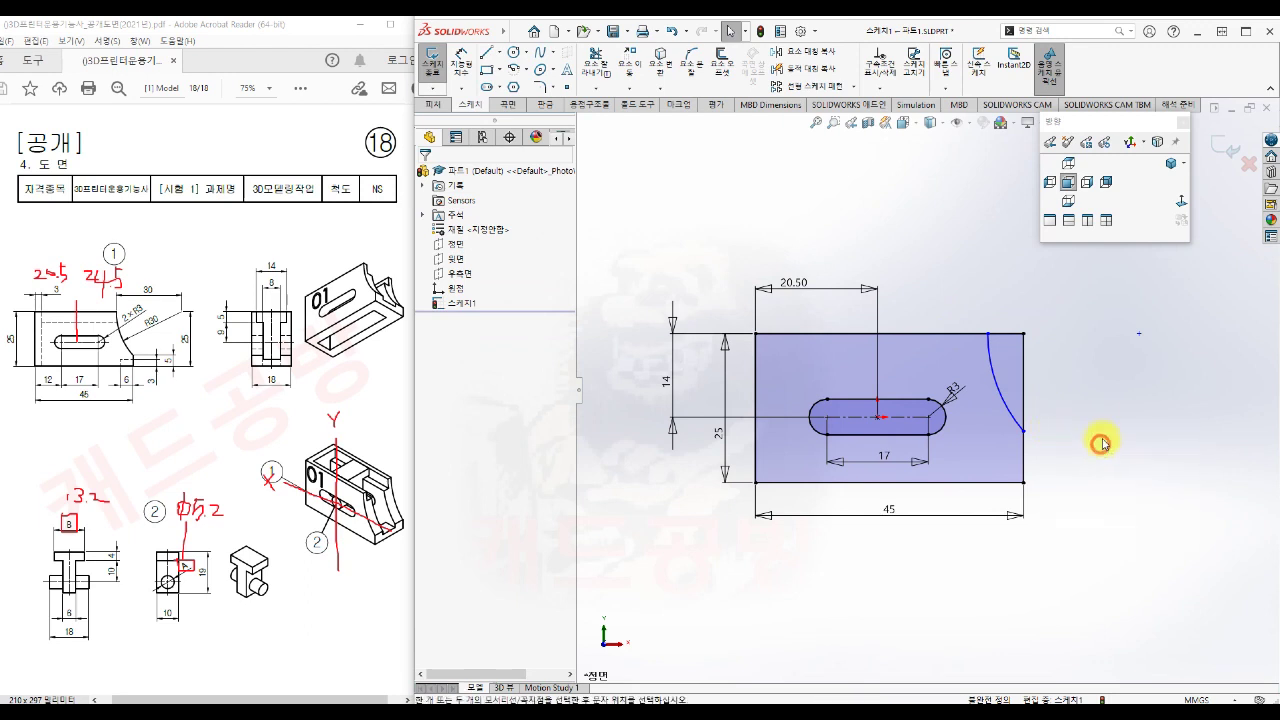
click(988, 333)
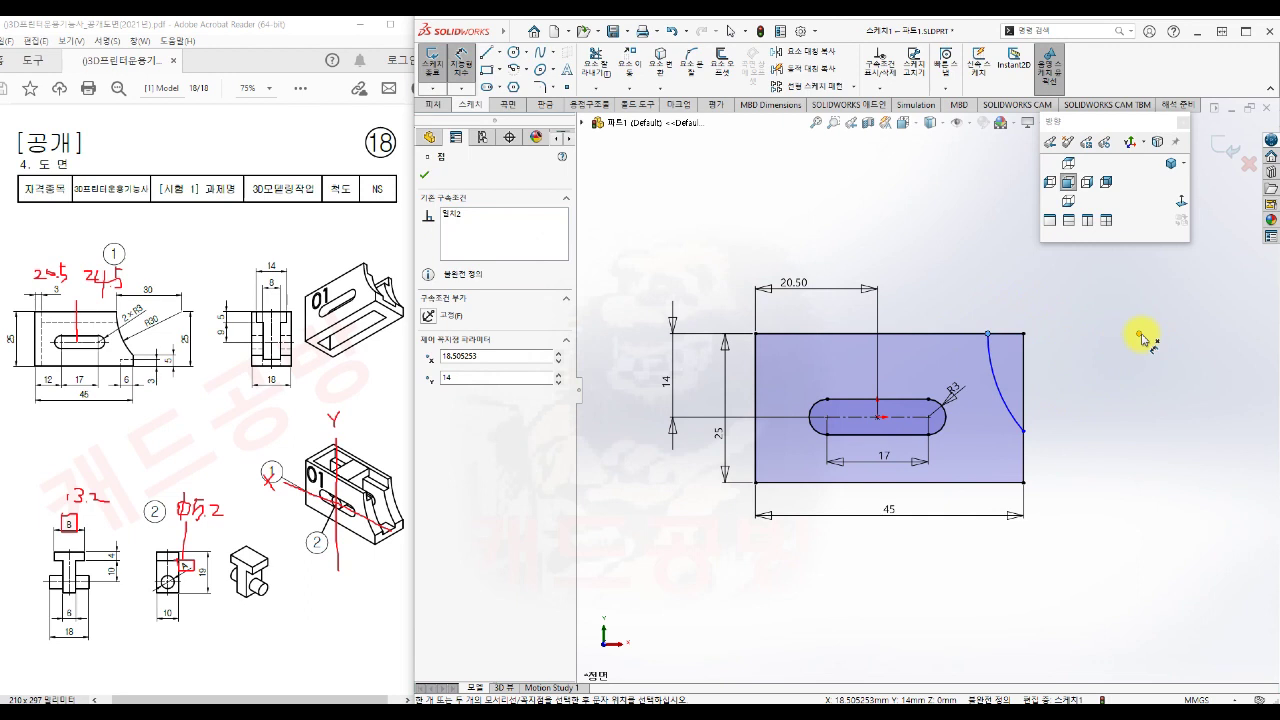
click(1057, 298)
text(30)
key(Return)
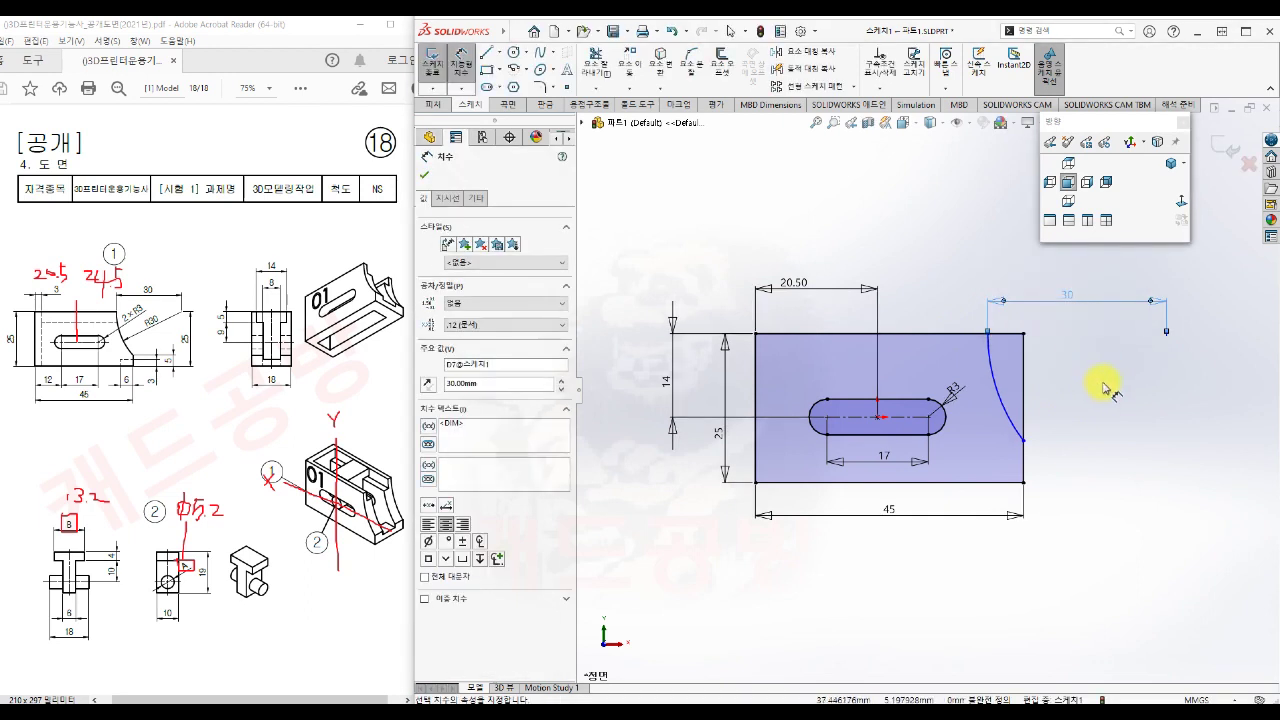
click(1105, 388)
- Dimension the height of the arc's lower endpoint above the rectangle's bottom edge as 5 mm
click(1024, 442)
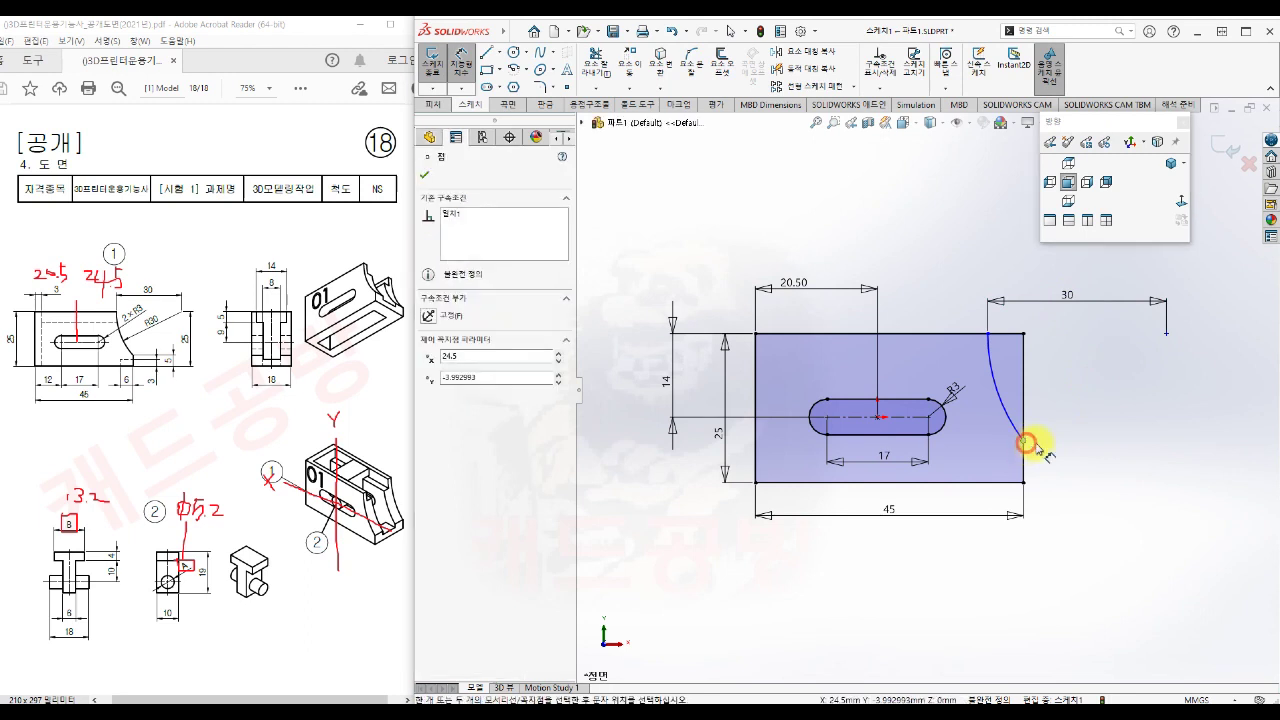
click(1013, 483)
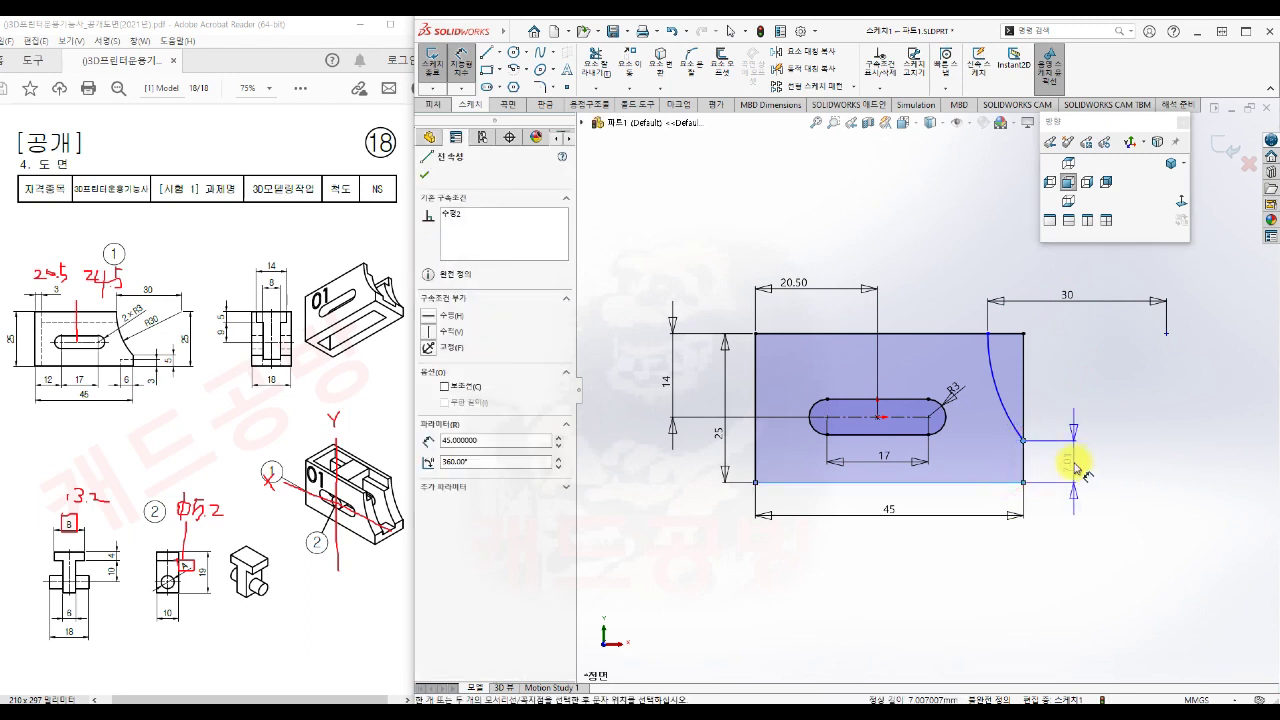
click(1075, 465)
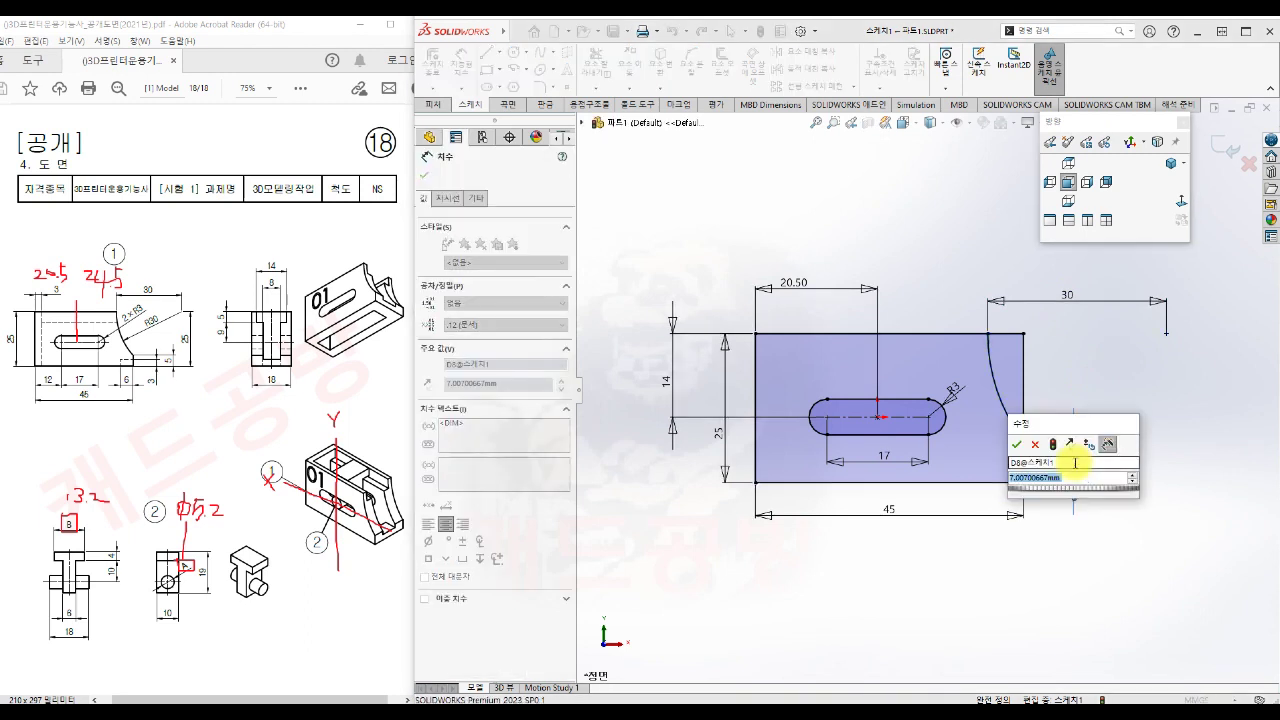
text(5)
key(Return)
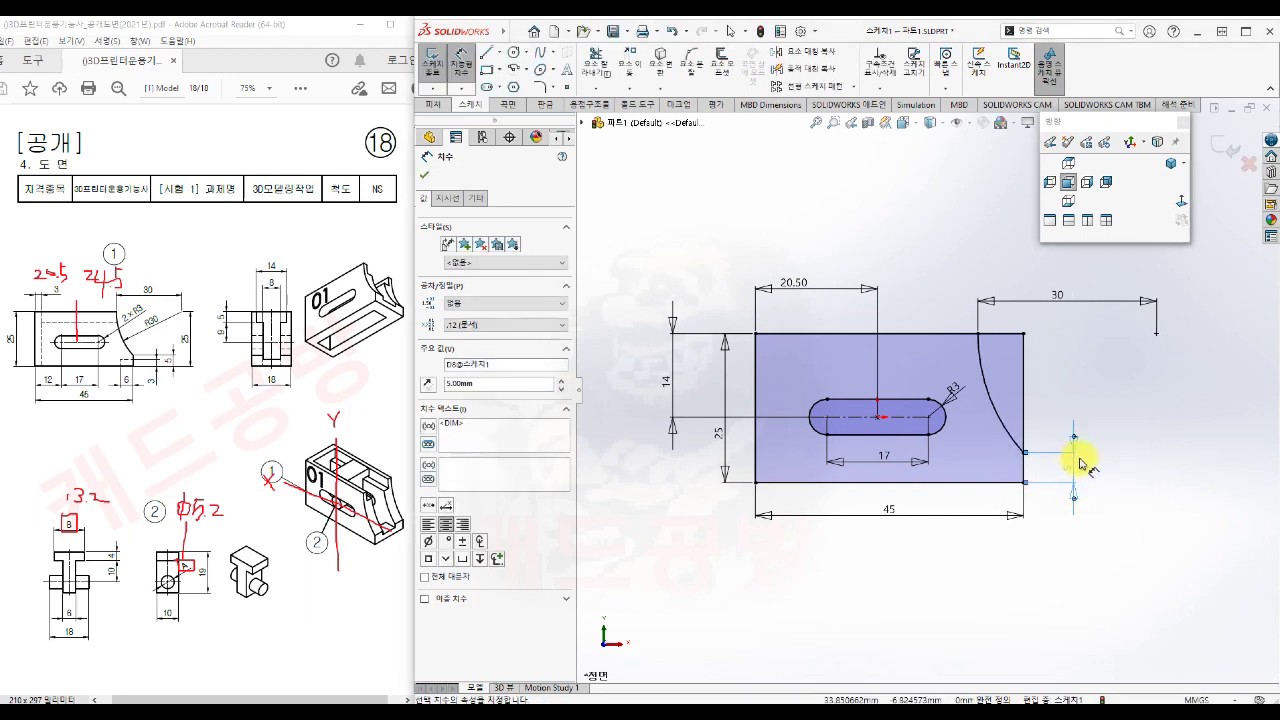
key(Escape)
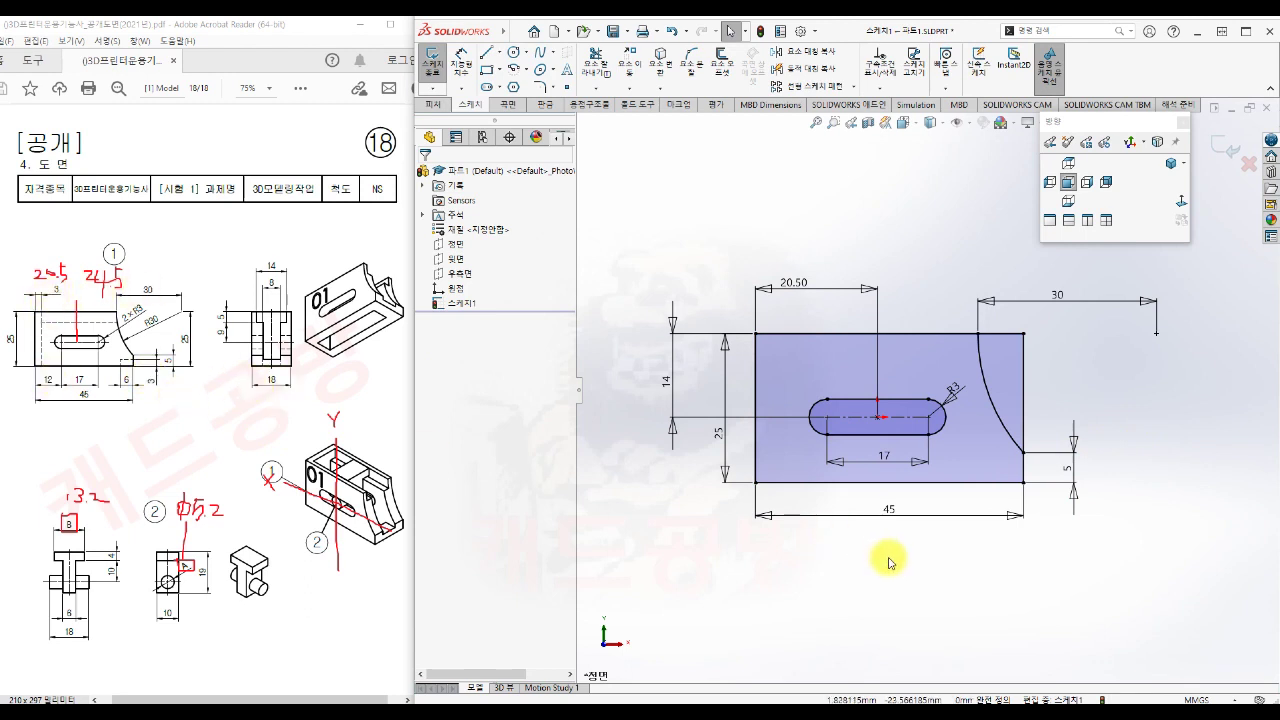
- Close the sketch and extrude the region left of the arc, excluding the slot, as an 18 mm mid-plane boss
key(s)
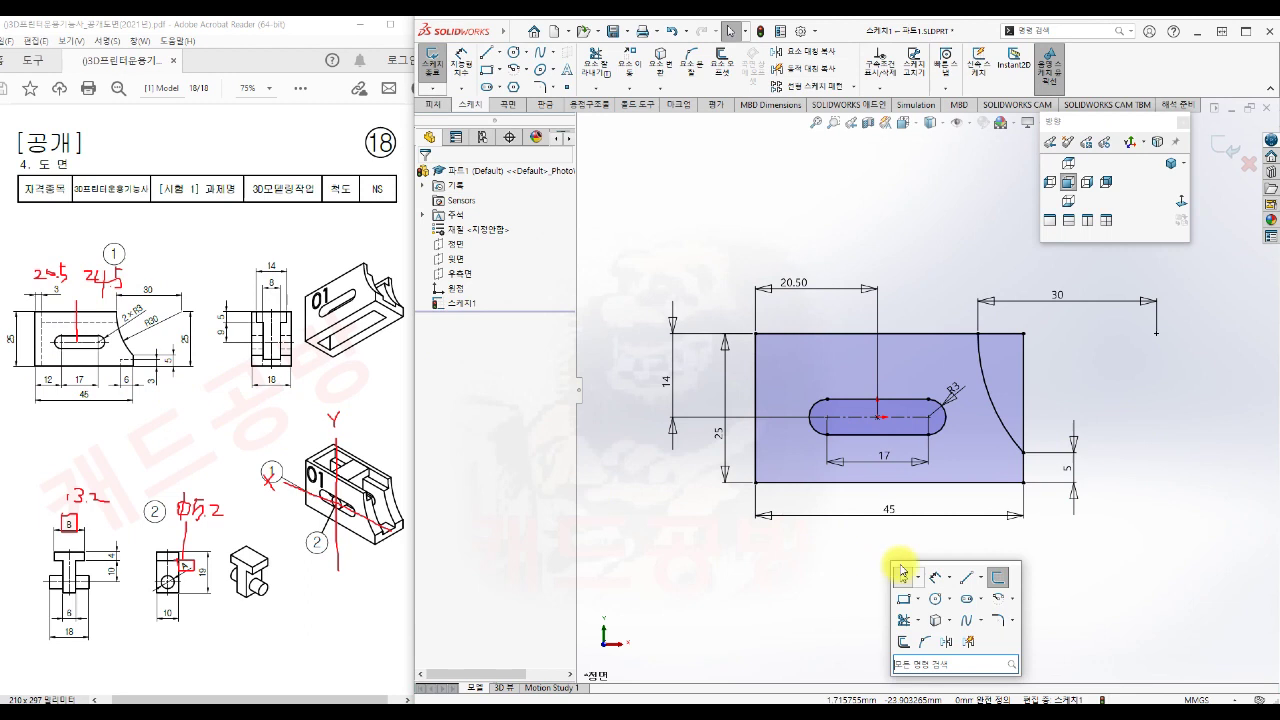
click(992, 578)
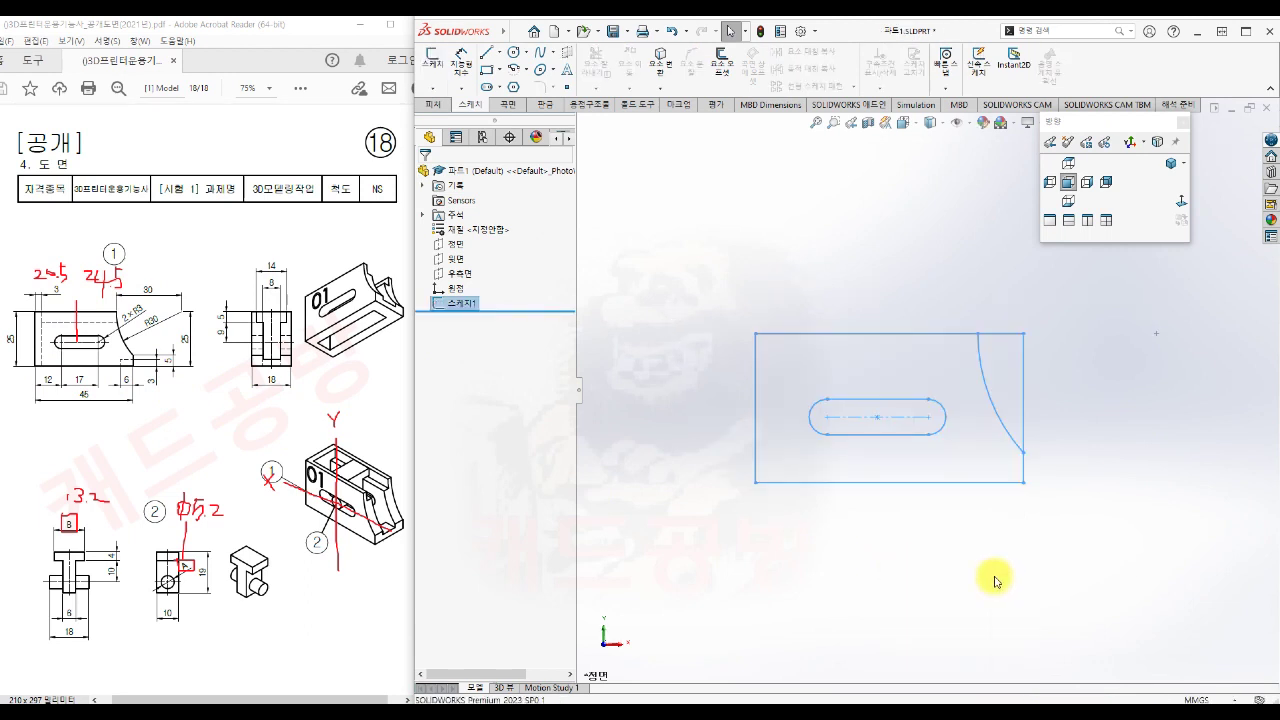
key(s)
click(1043, 594)
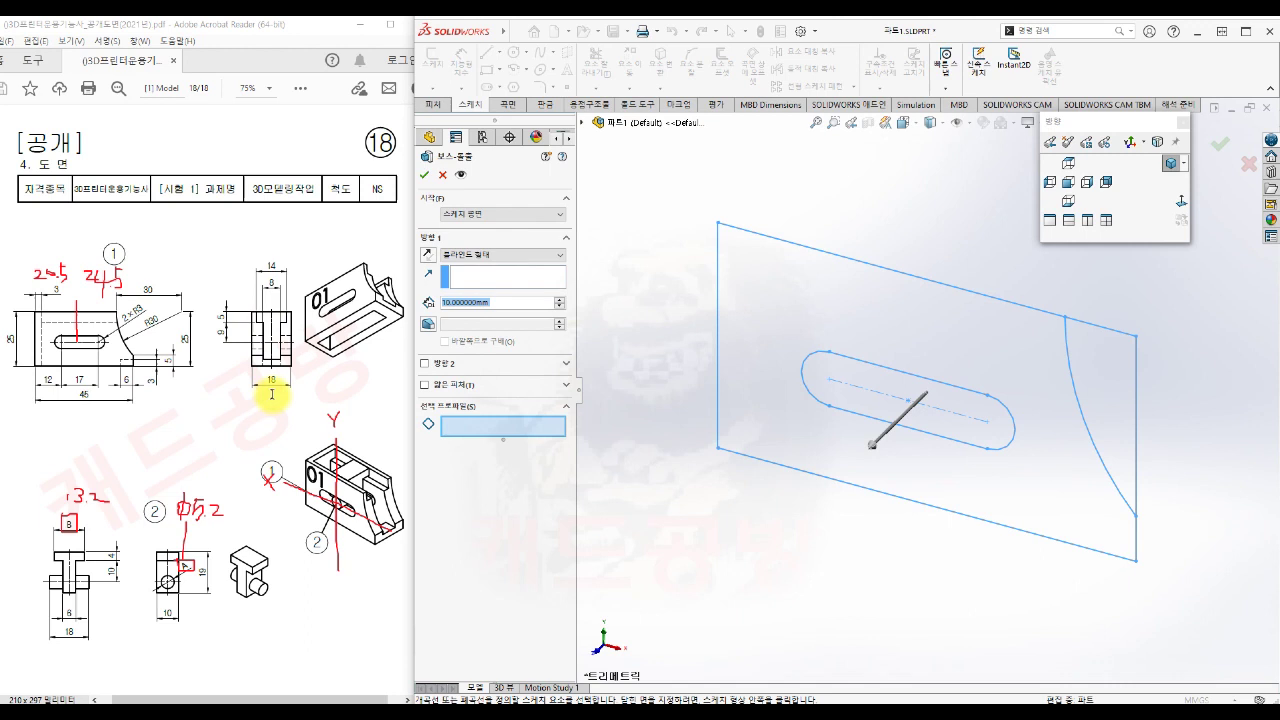
click(493, 257)
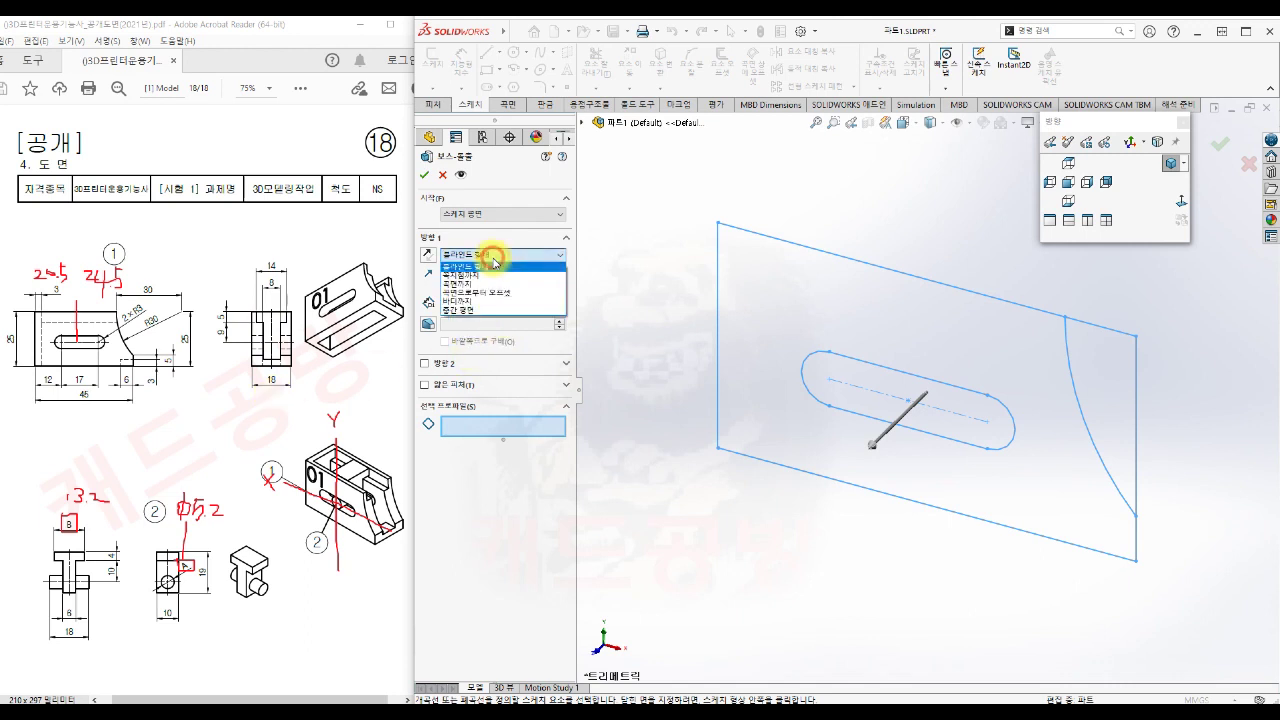
click(498, 312)
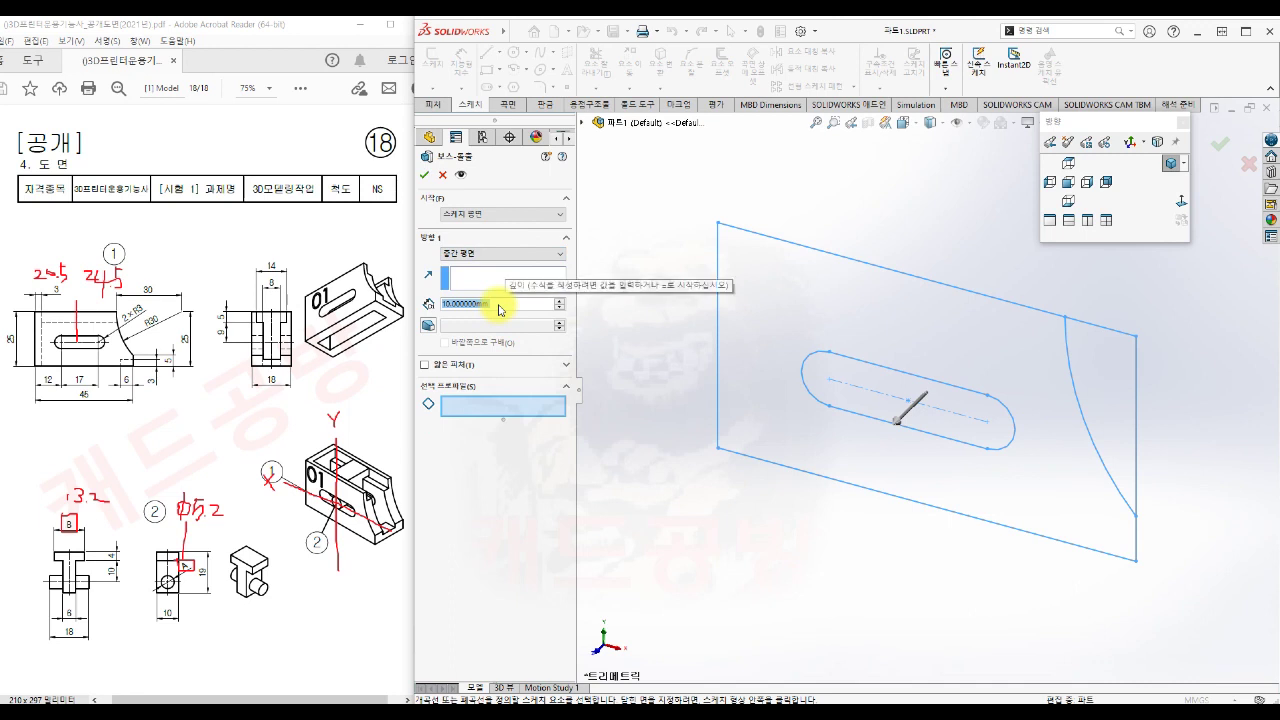
text(18)
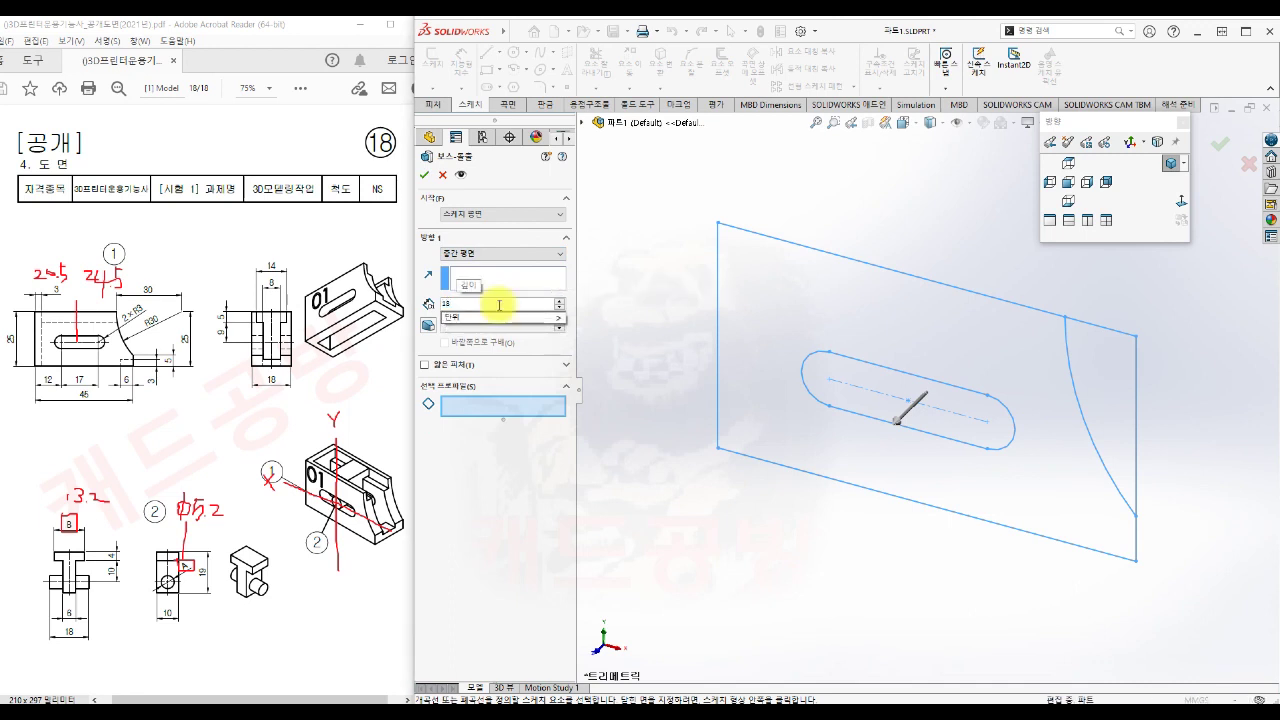
click(520, 406)
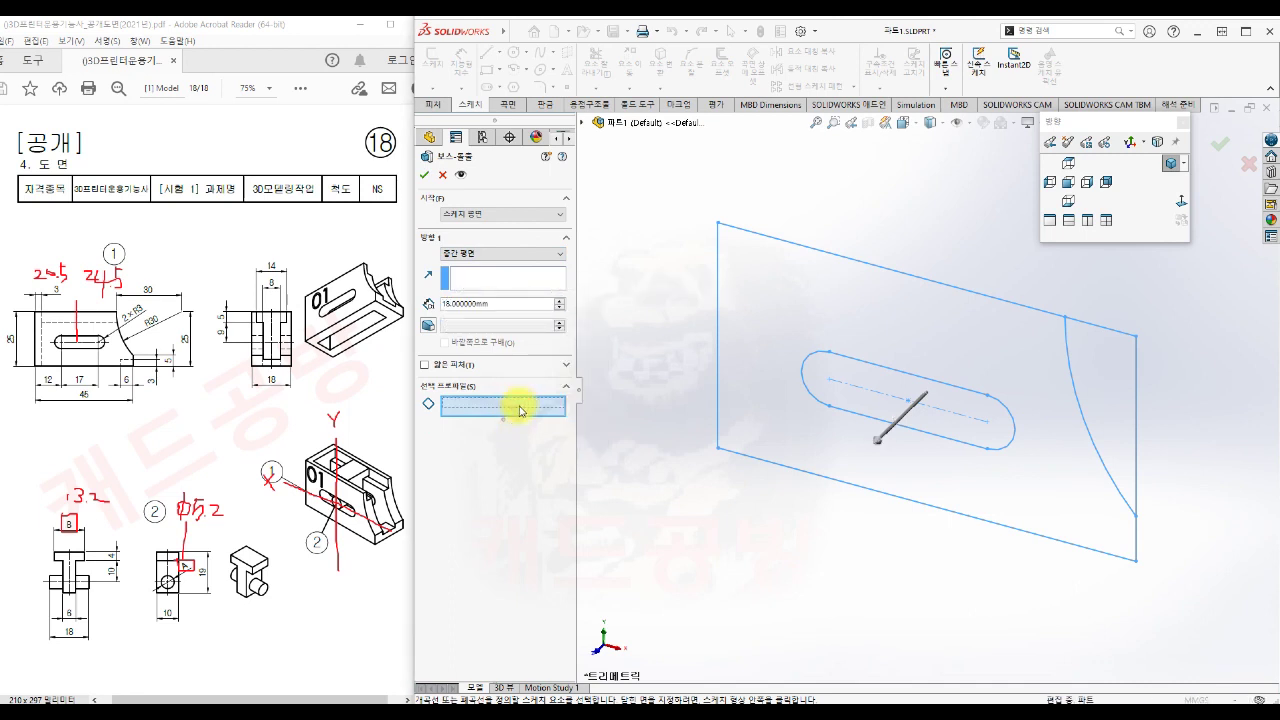
click(768, 430)
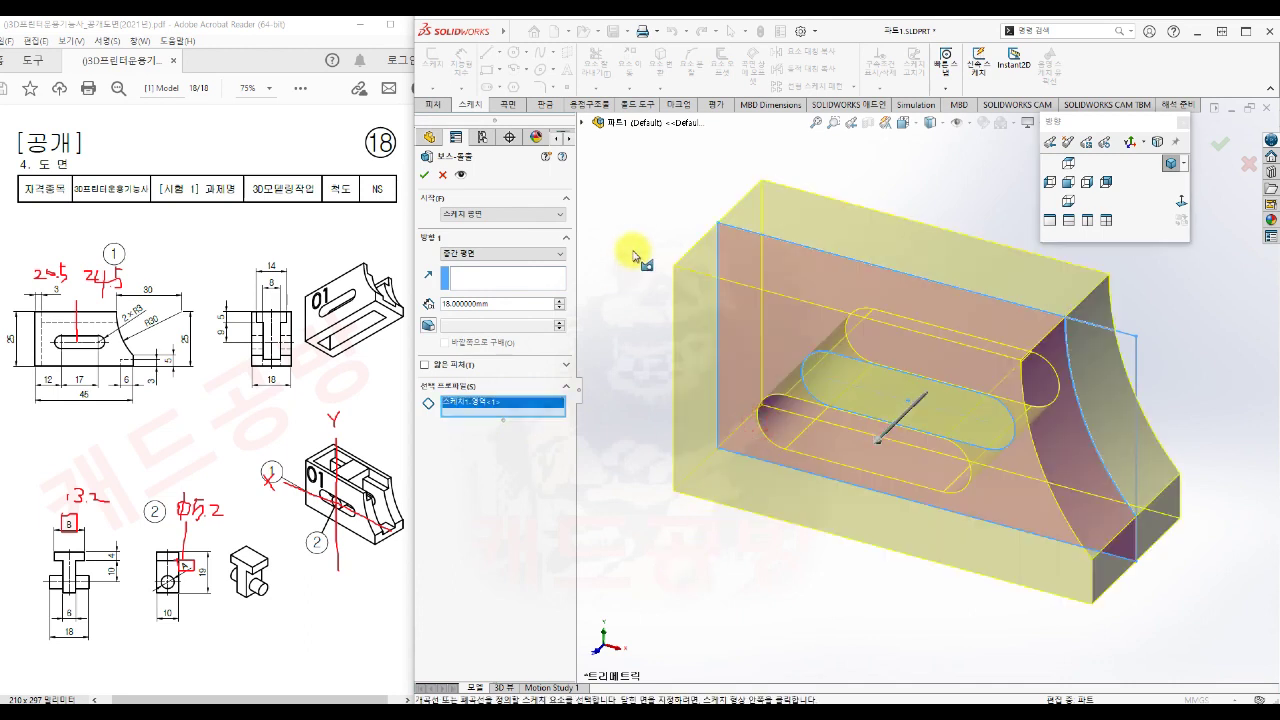
click(424, 175)
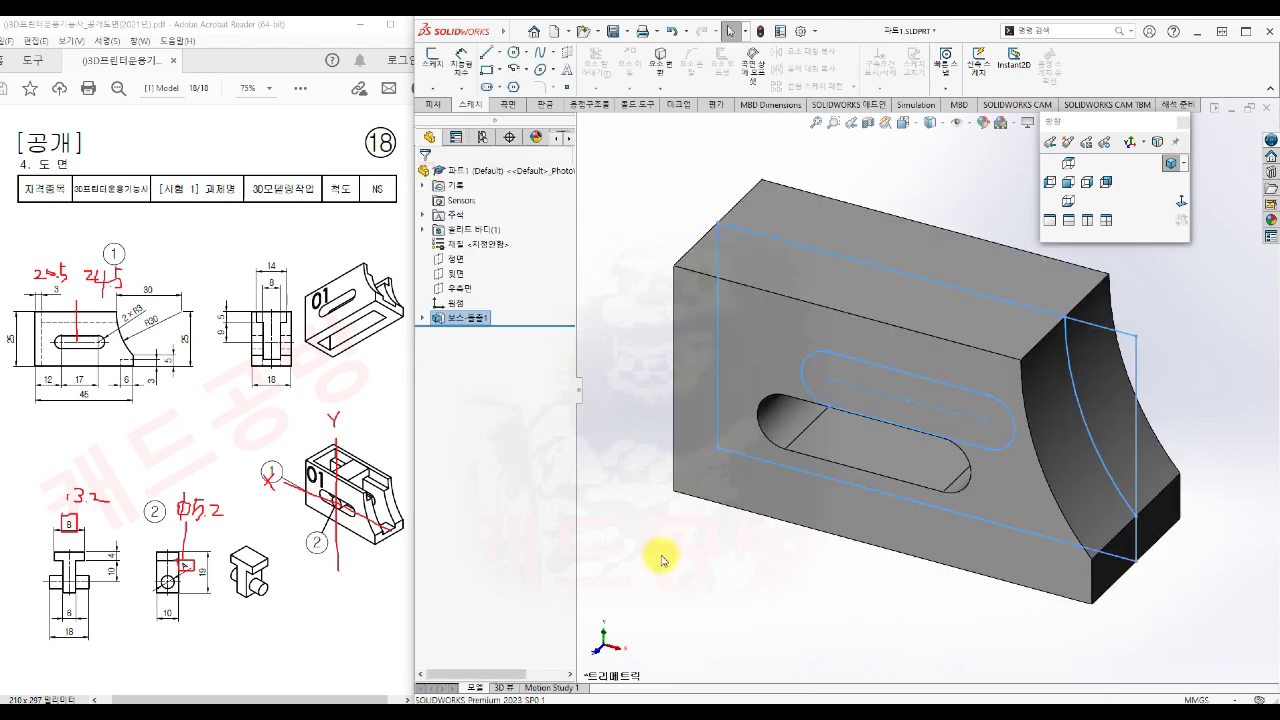
click(665, 560)
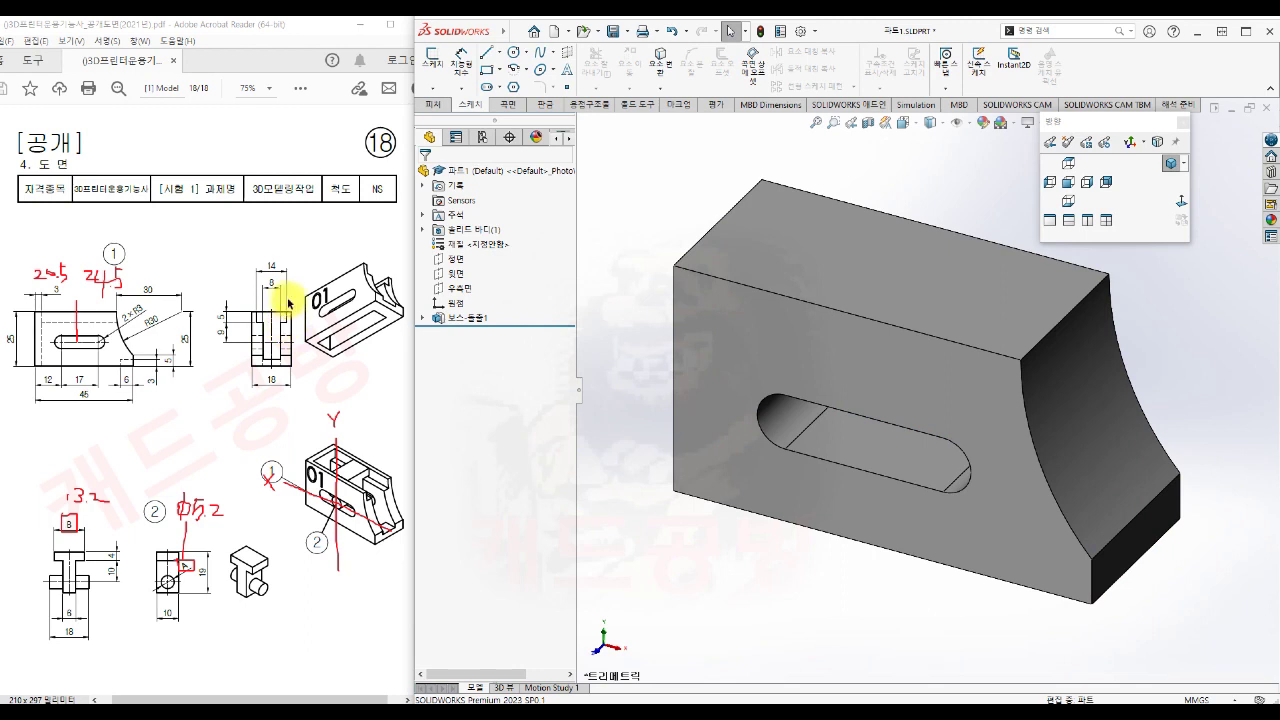
- Start a sketch on the flat end face below the arc and draw a corner rectangle about 11.4 × 7.6 mm across the block's top edge
click(1143, 530)
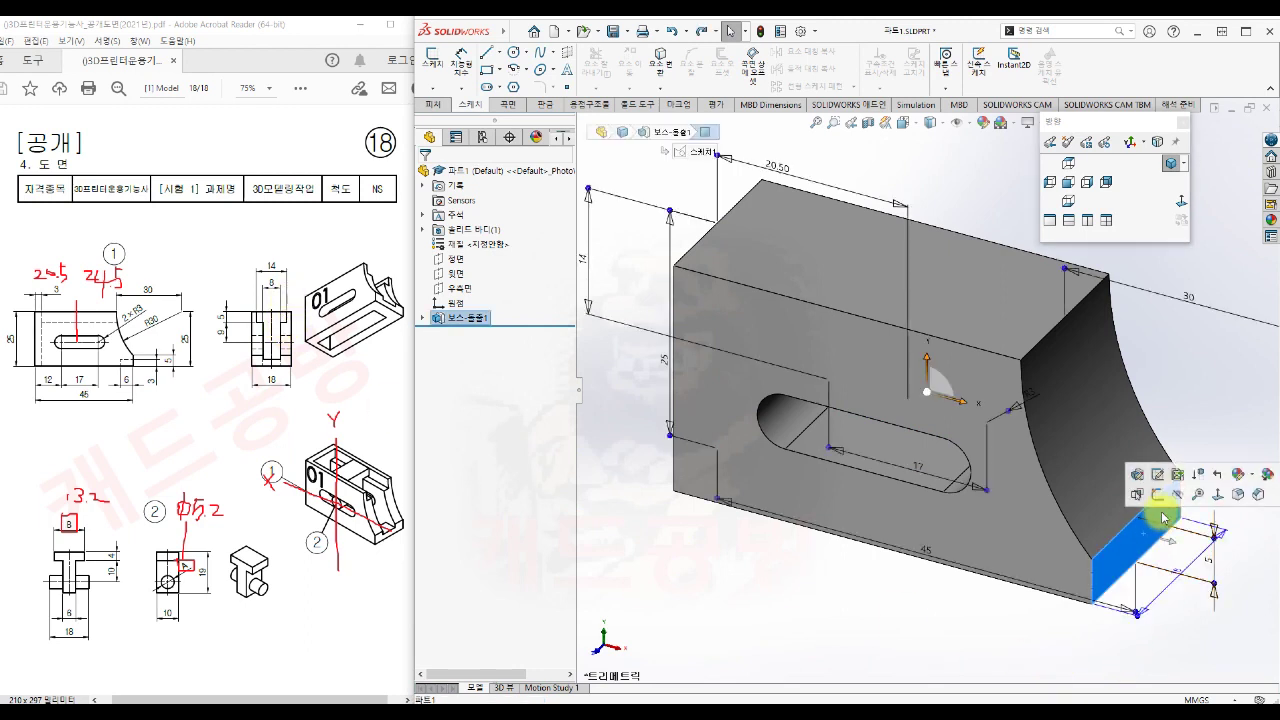
click(1160, 497)
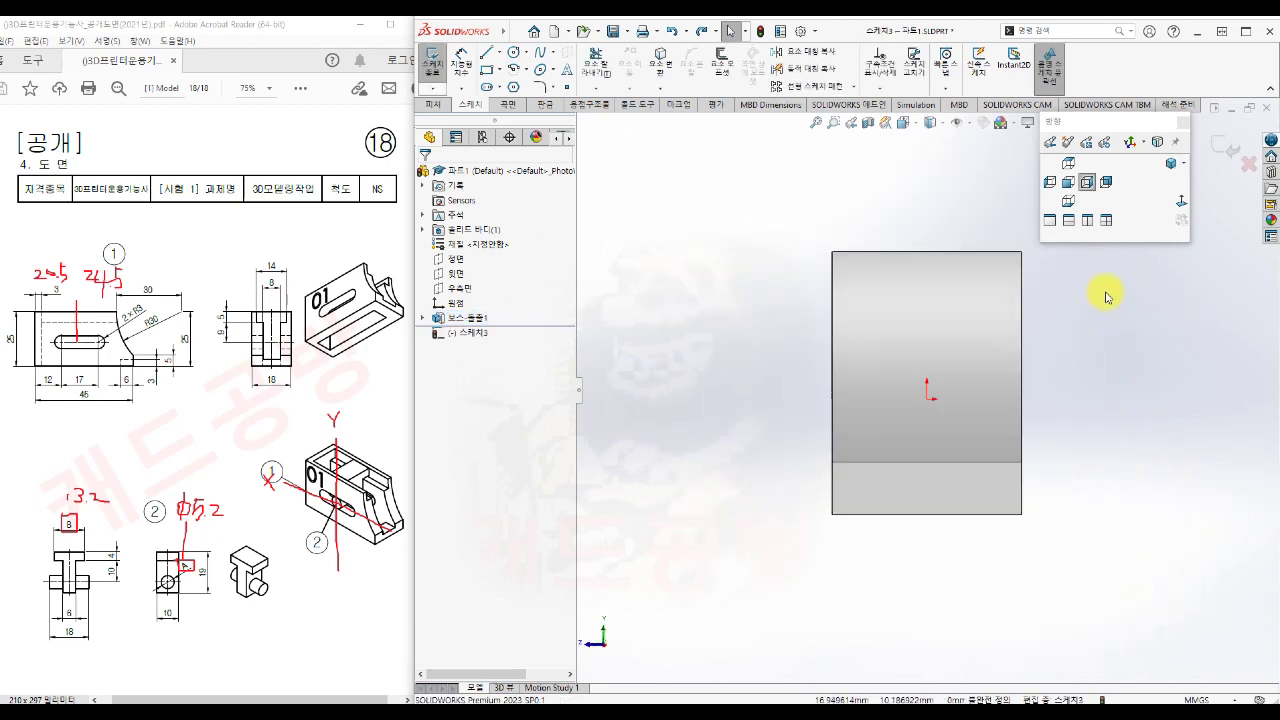
ctrl+middle_drag(1104, 292, 1045, 328)
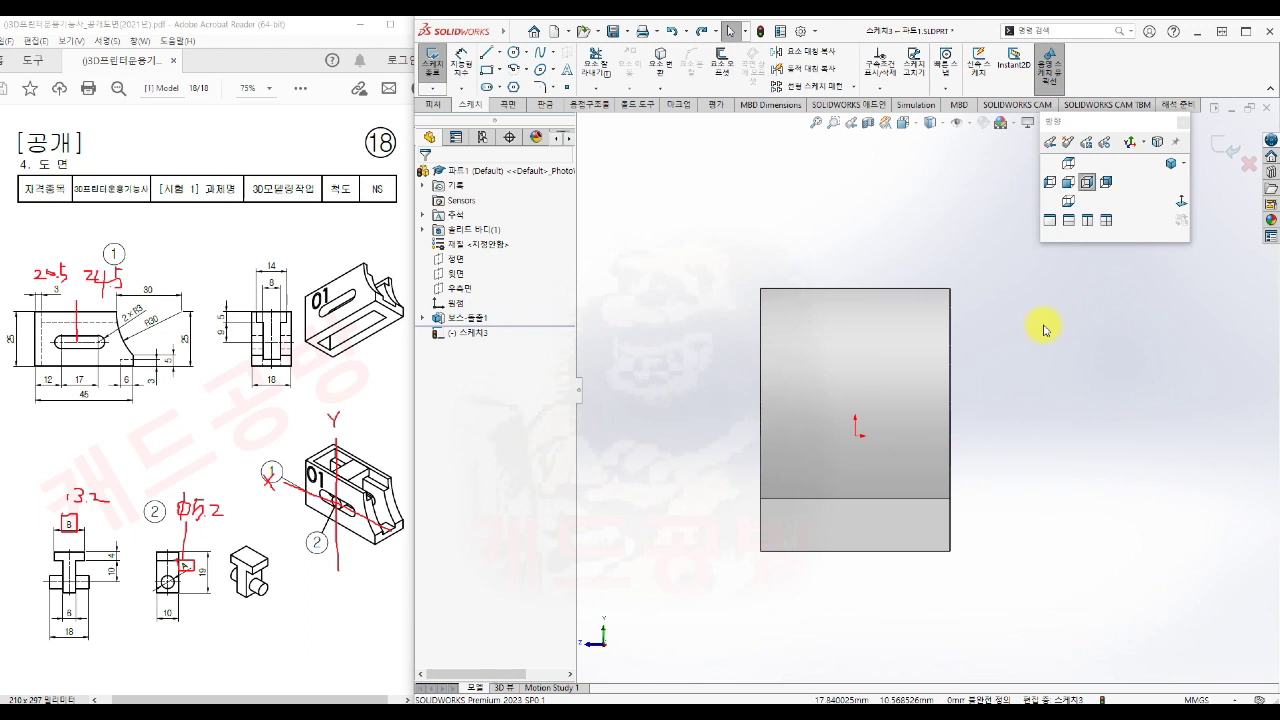
right_click(1045, 328)
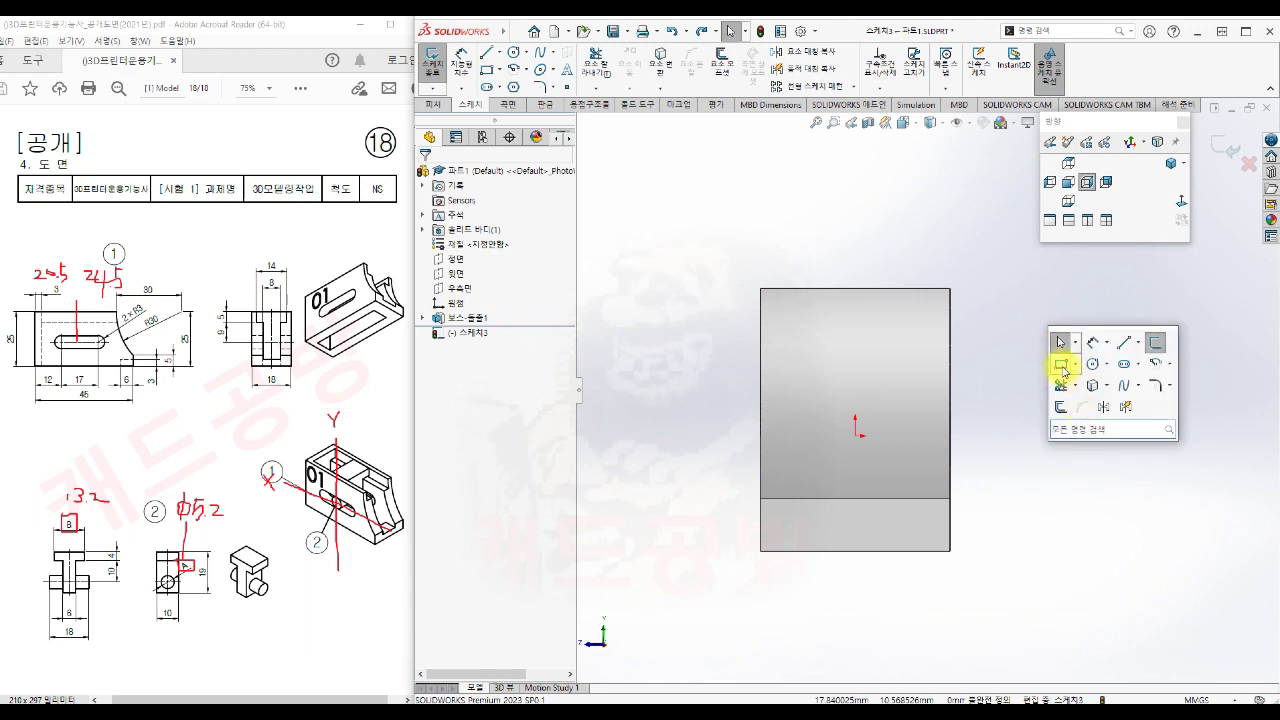
click(1065, 362)
click(797, 259)
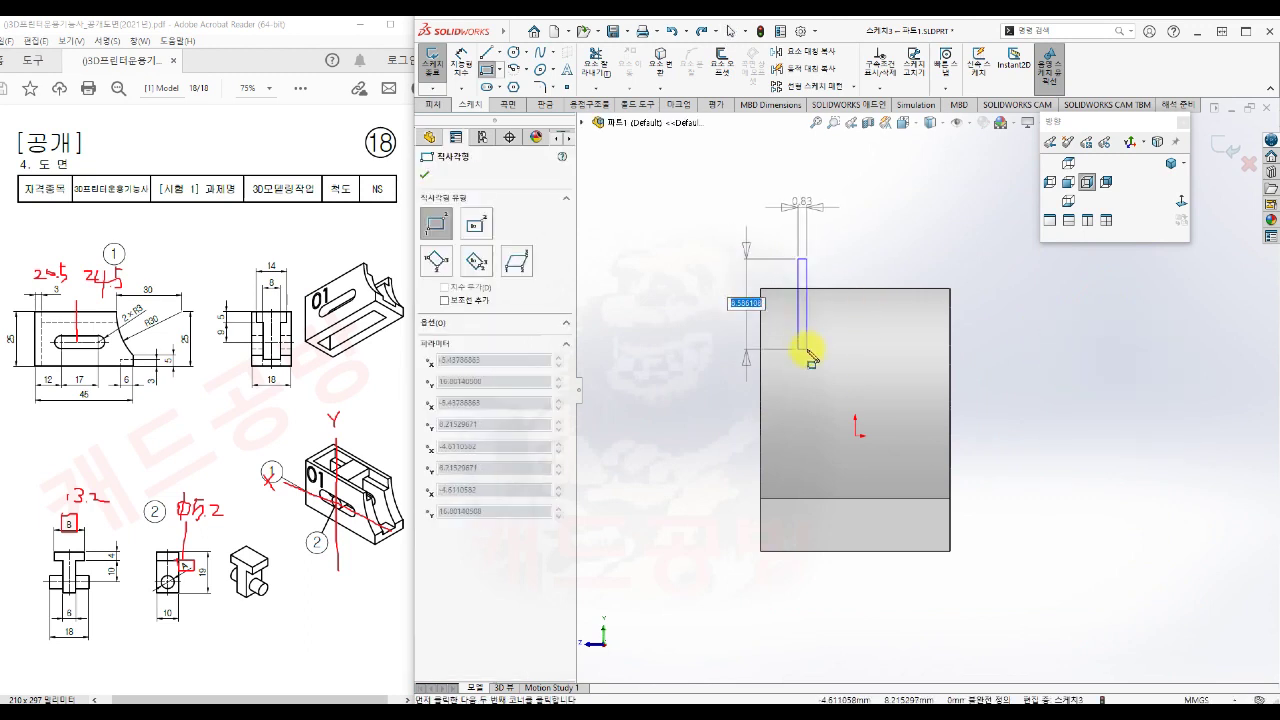
click(918, 338)
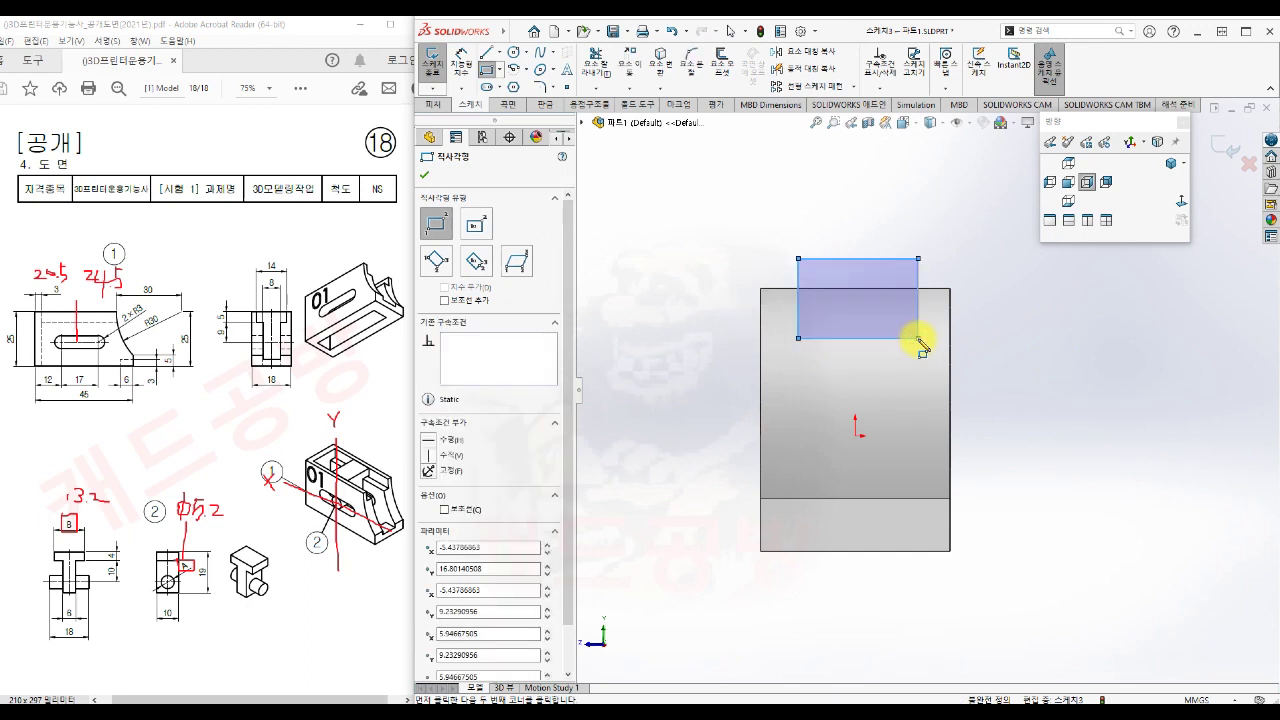
- Draw a narrower, taller corner rectangle from inside the first rectangle down to below the arc's lower edge
click(826, 316)
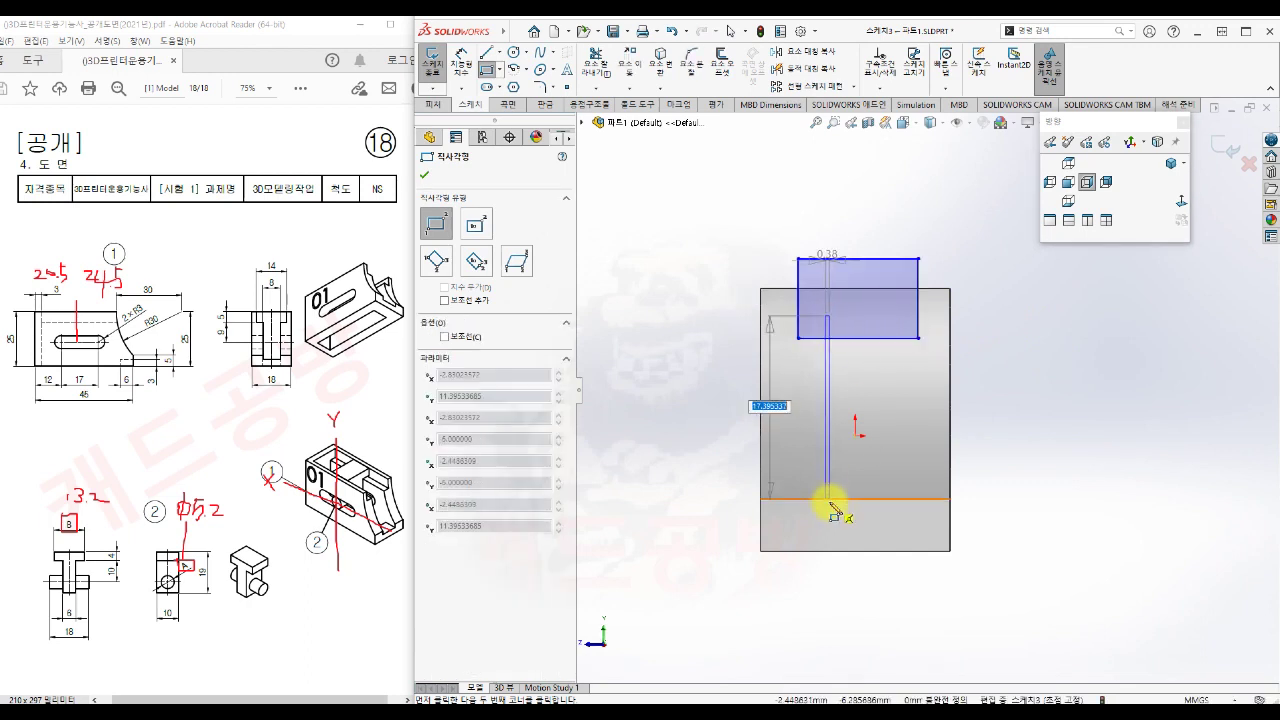
click(895, 520)
key(Escape)
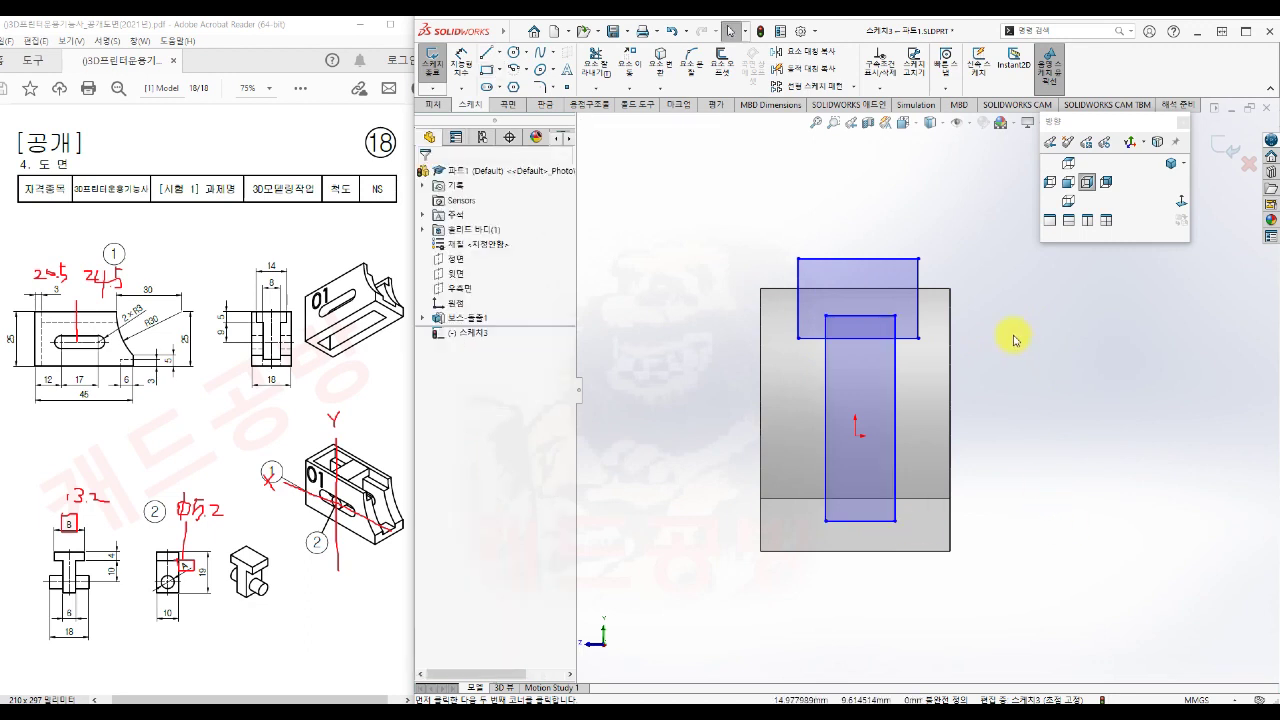
- Align the midpoints of both rectangles' top edges vertically with the origin
click(856, 260)
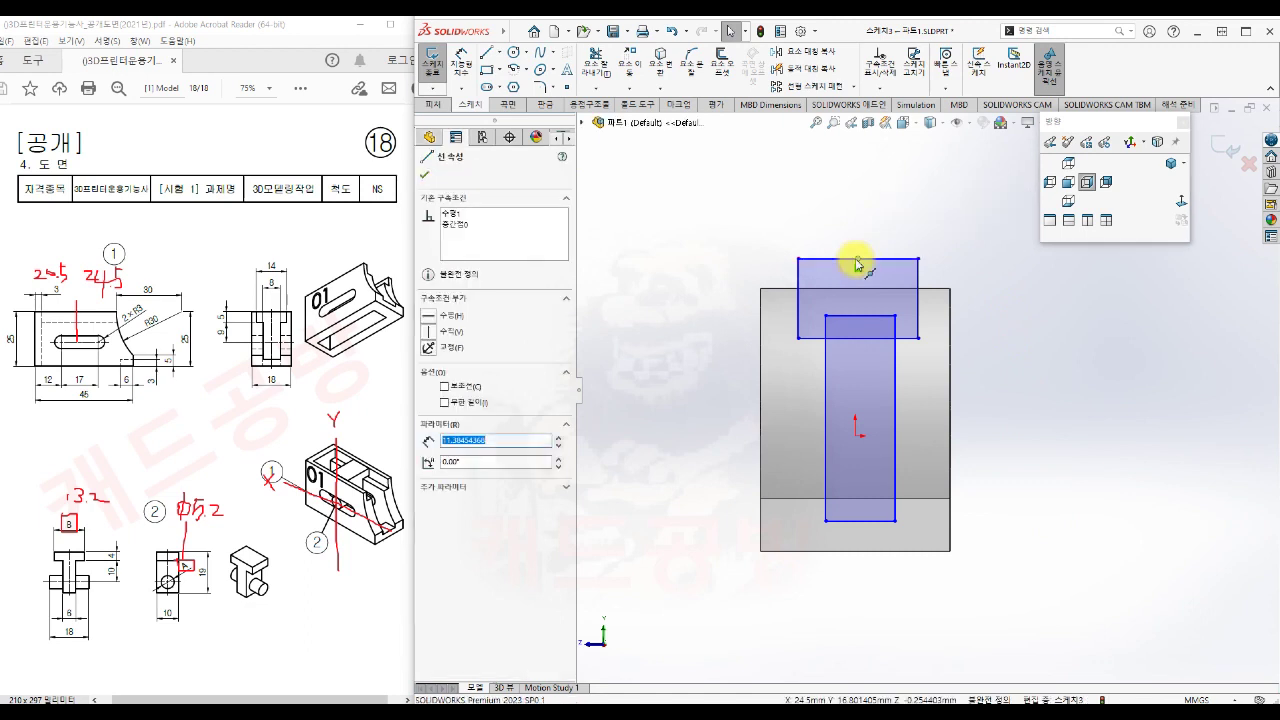
ctrl+click(858, 317)
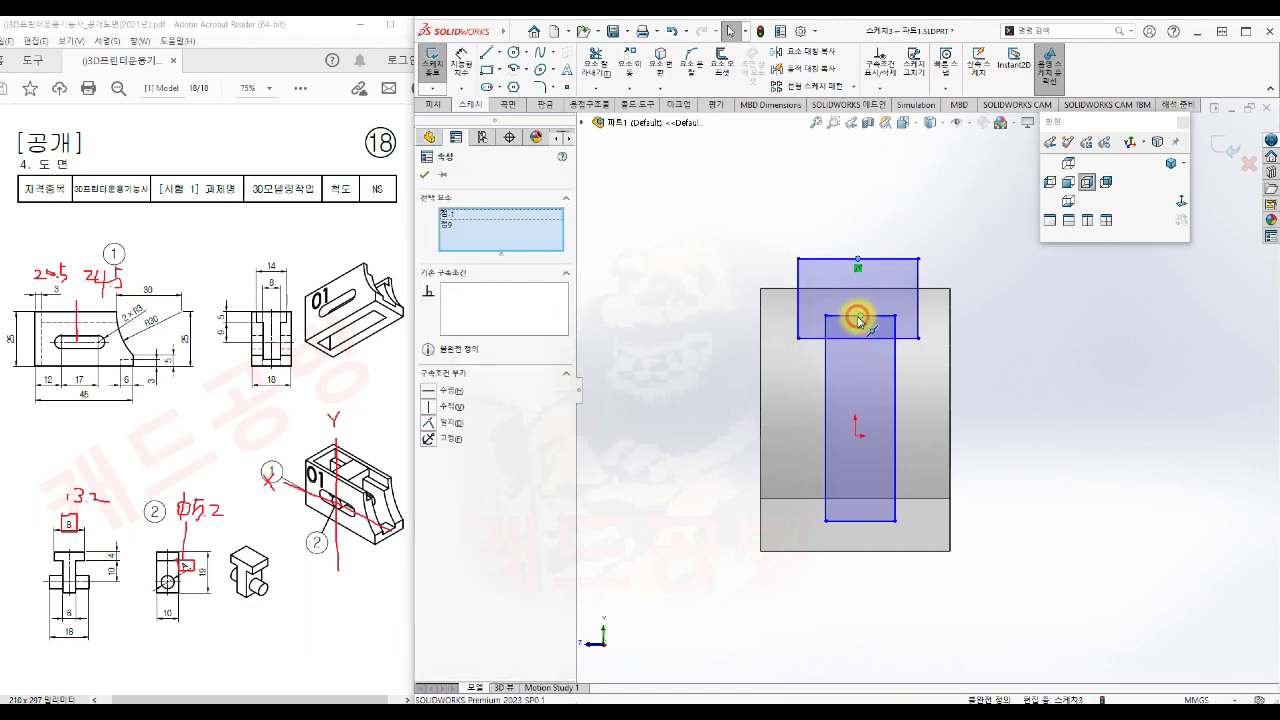
ctrl+click(854, 436)
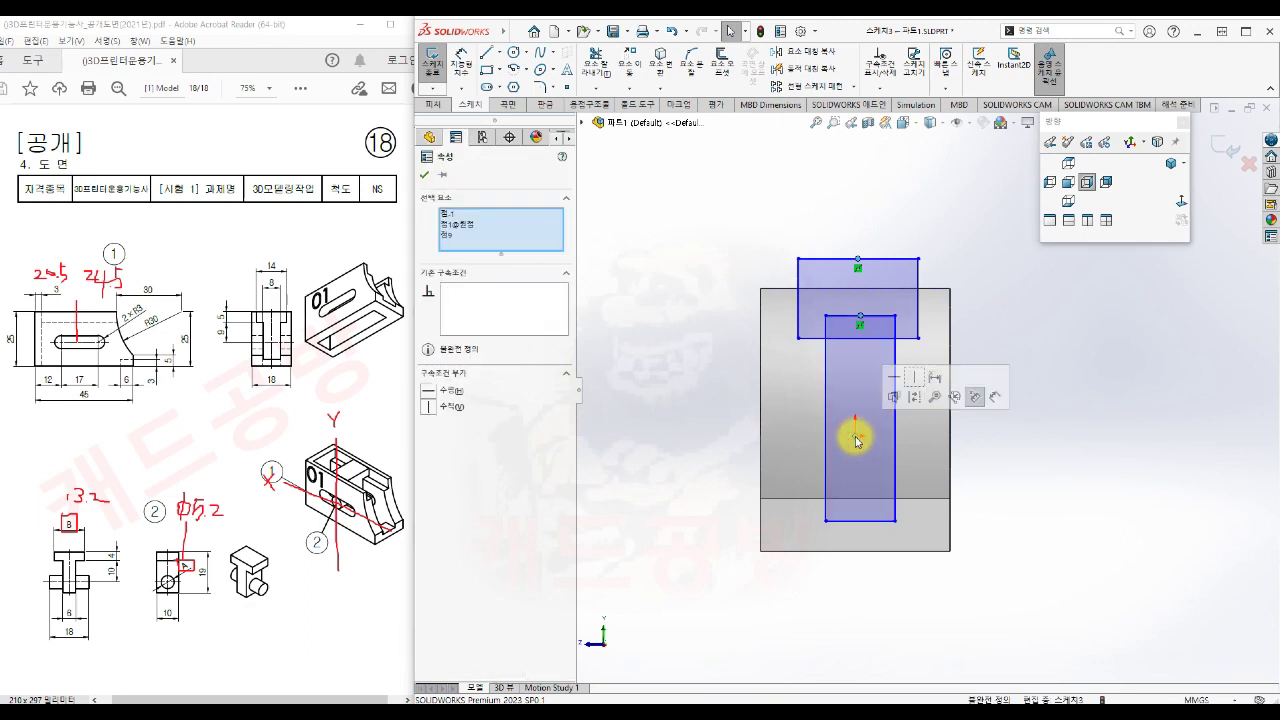
click(915, 378)
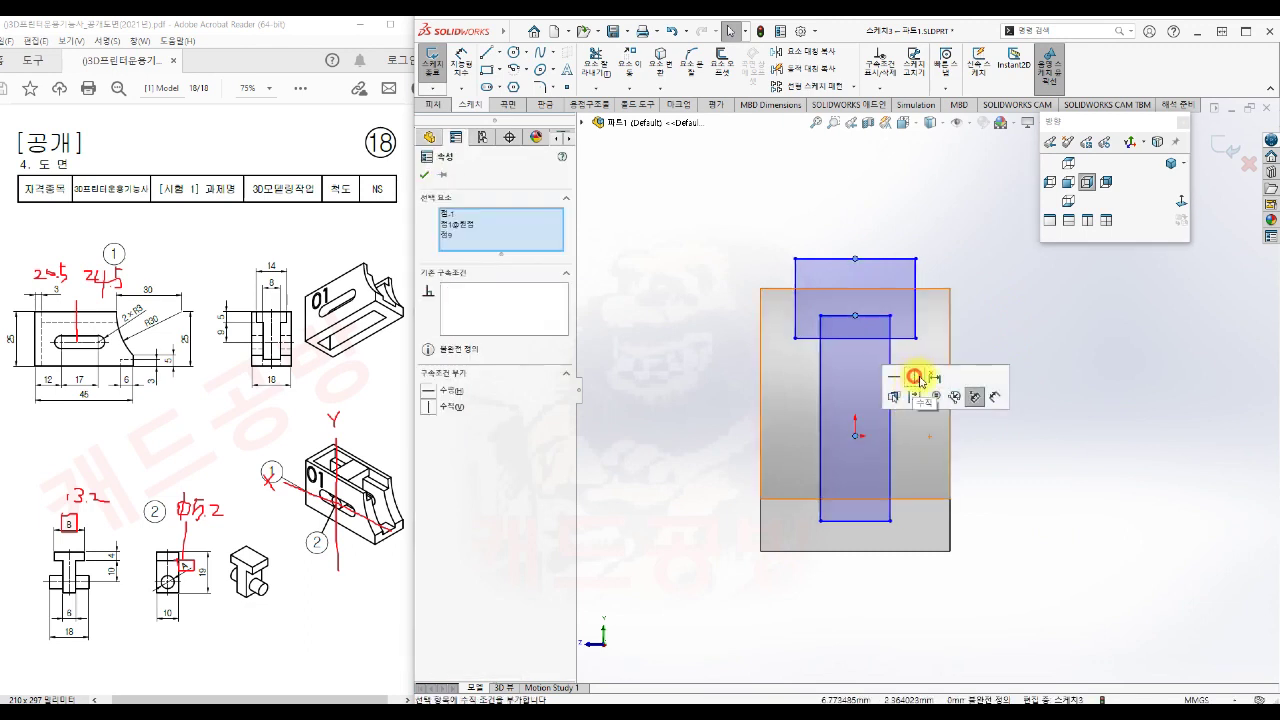
click(1053, 401)
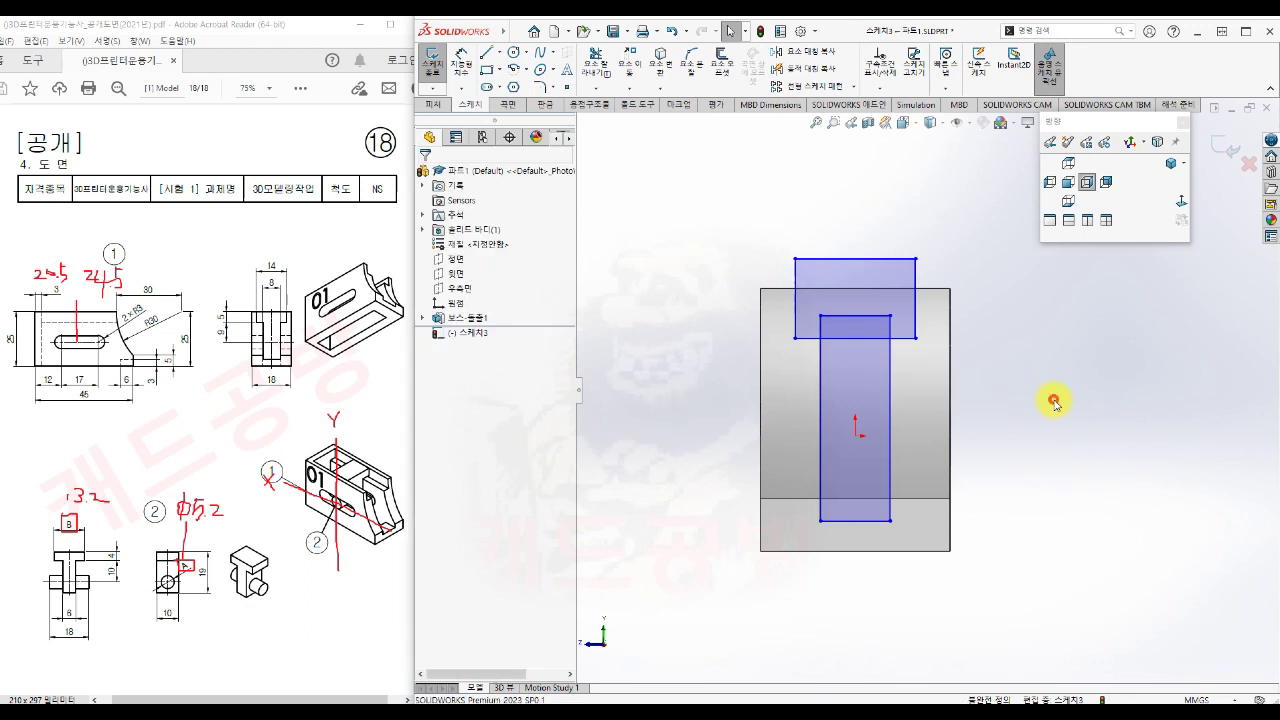
- Make the wider rectangle's top edge collinear with the block's top edge
click(885, 261)
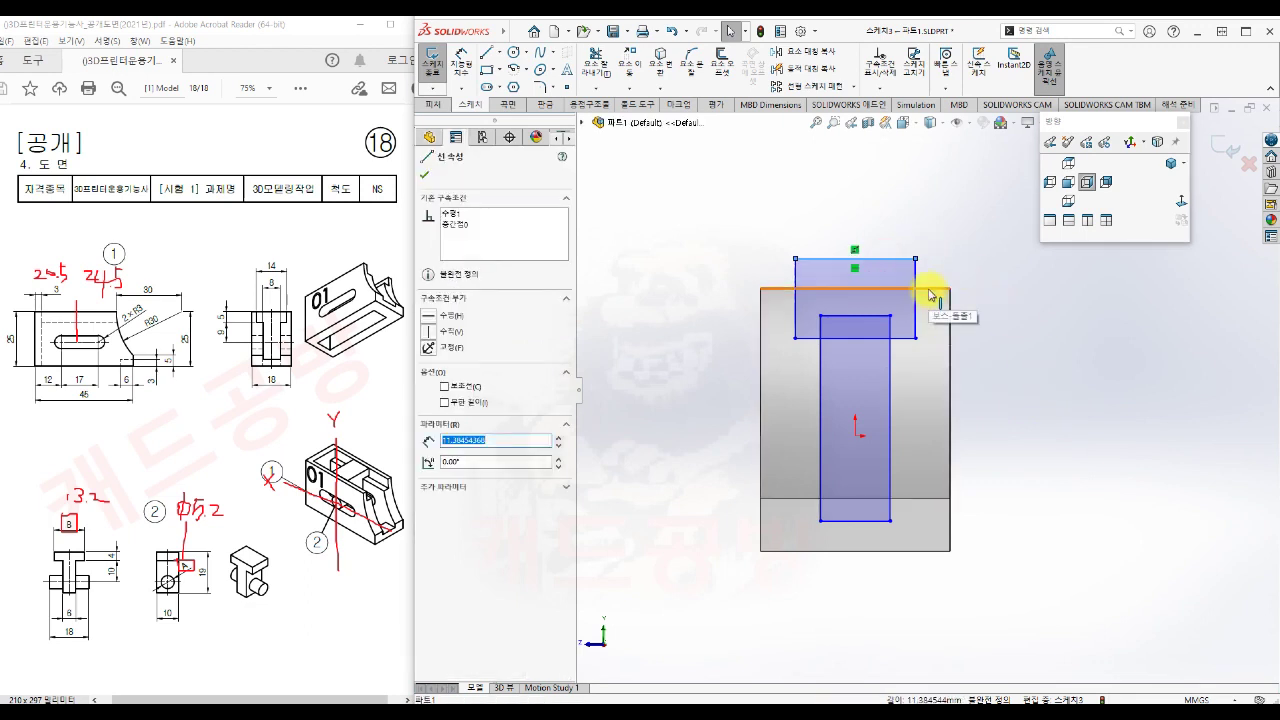
ctrl+click(928, 291)
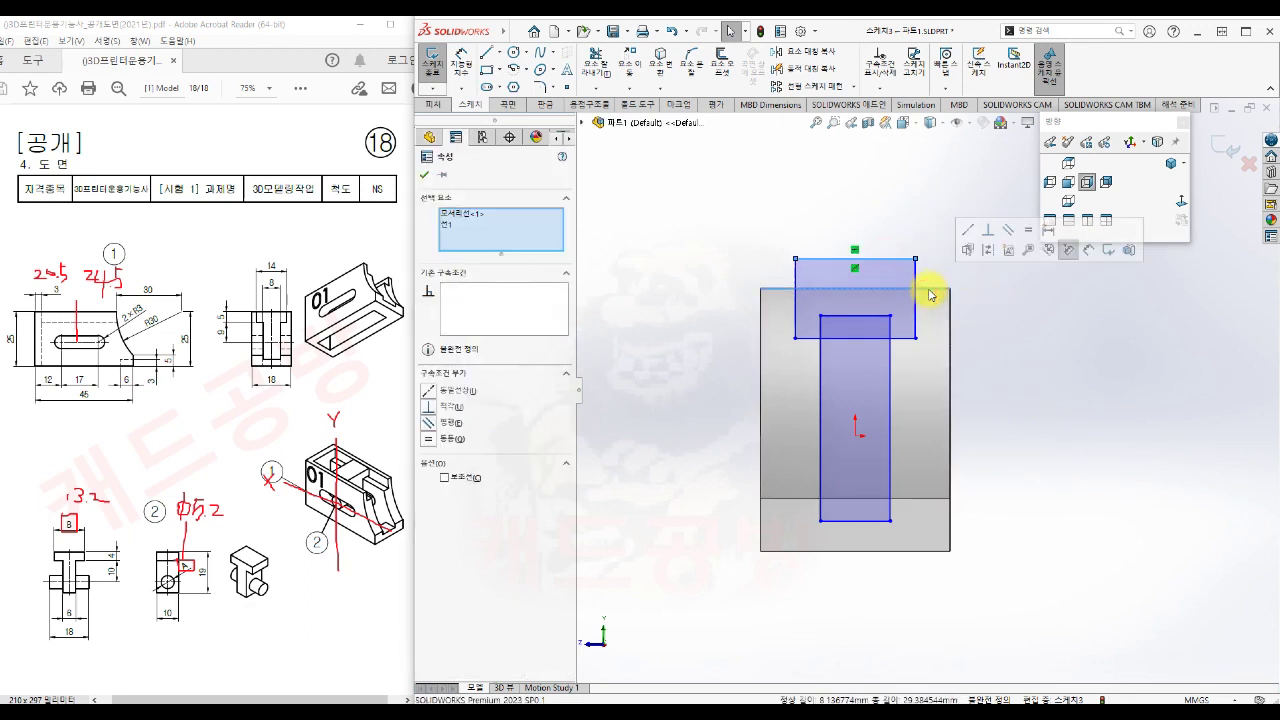
click(972, 228)
click(985, 361)
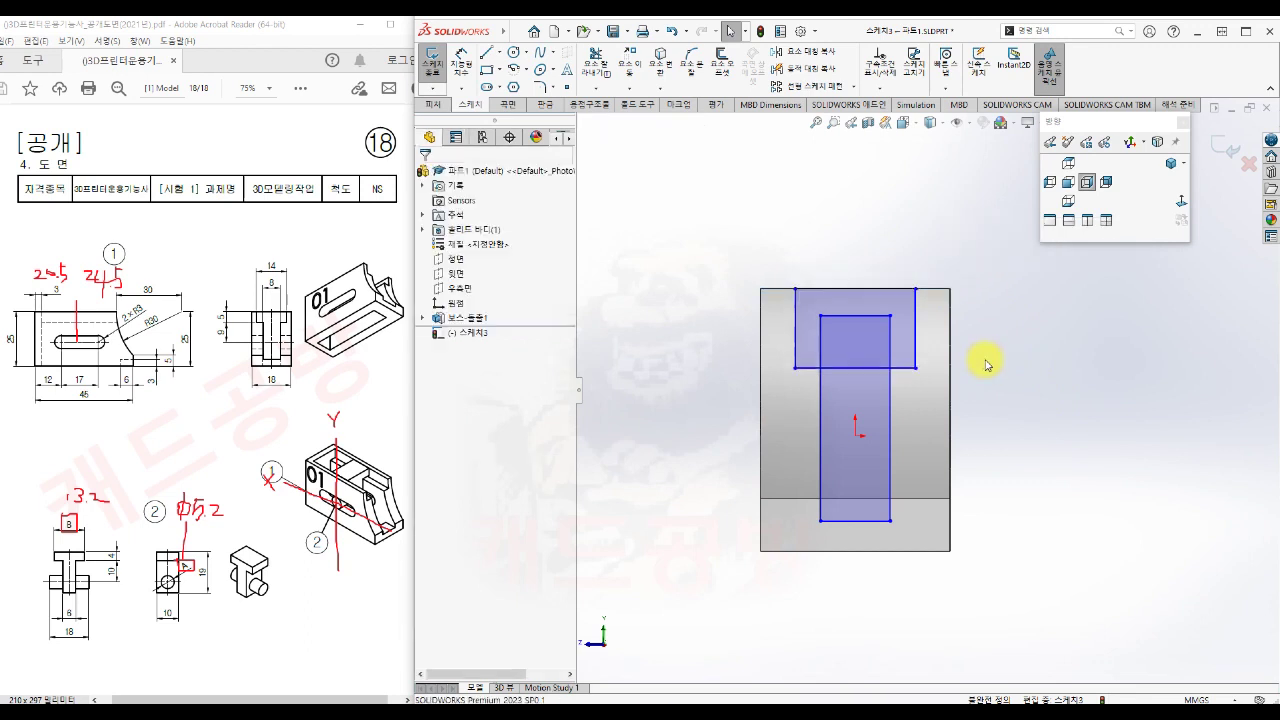
- Make the narrow rectangle's top edge collinear with the wide rectangle's bottom edge and move its bottom edge about 2 mm above the block's underside
click(864, 316)
ctrl+click(879, 369)
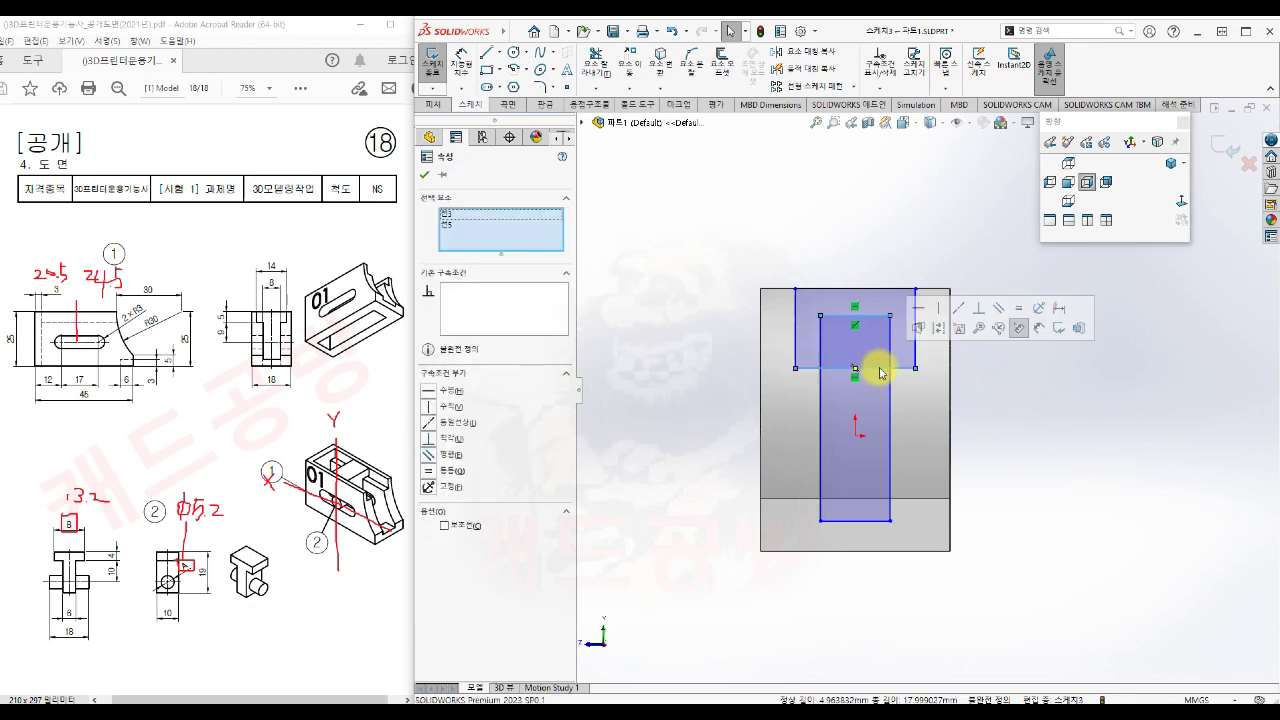
click(960, 308)
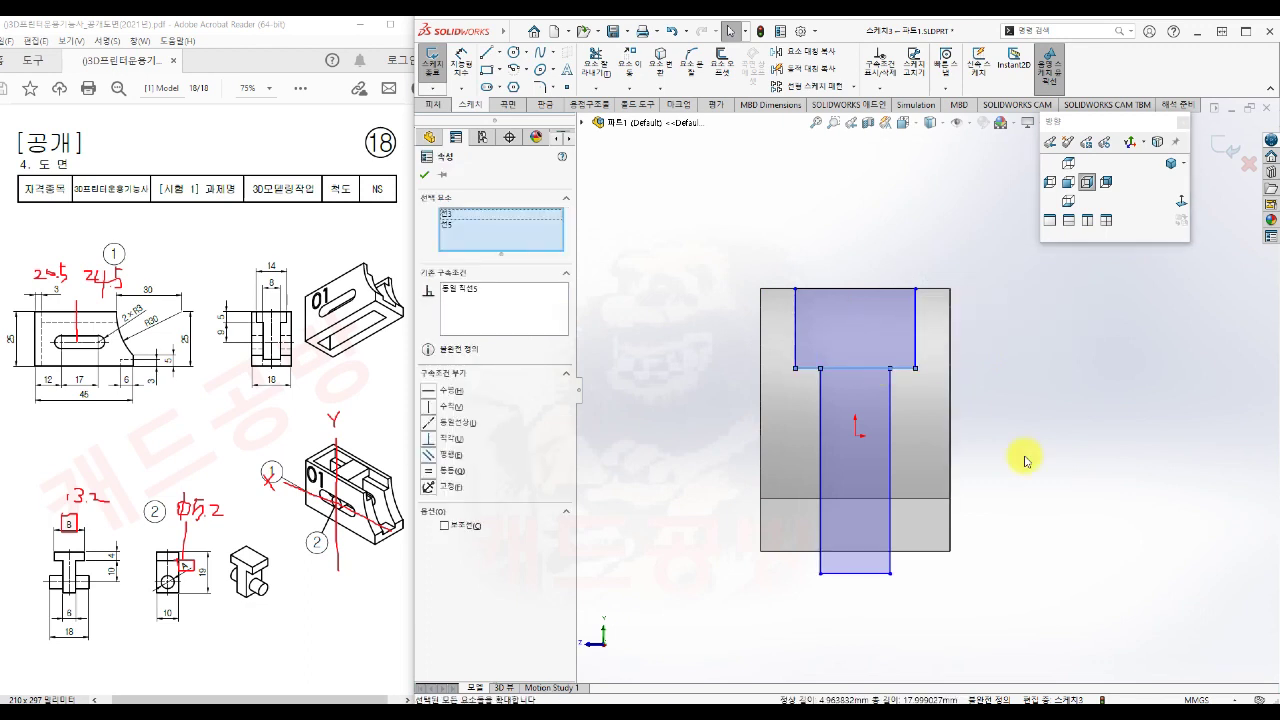
click(1018, 452)
drag(879, 578, 886, 526)
click(1022, 532)
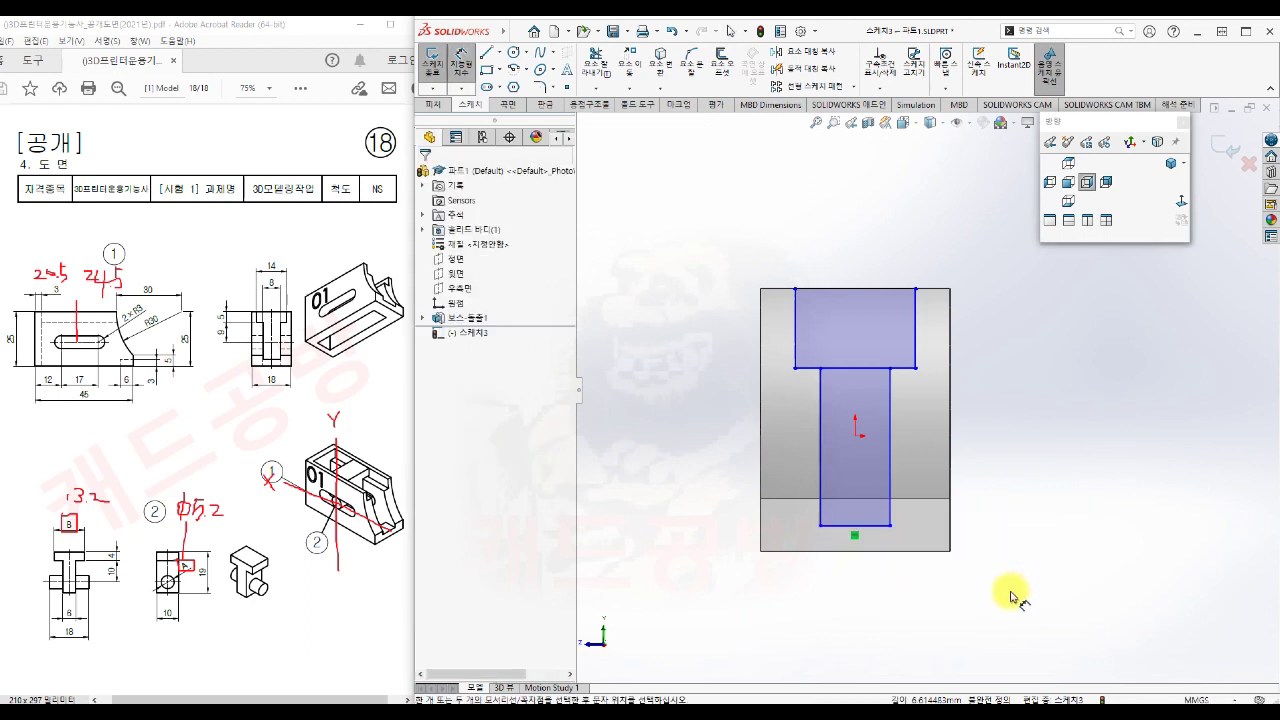
- Dimension the wide upper rectangle's width as 14 mm between its vertical sides
key(Escape)
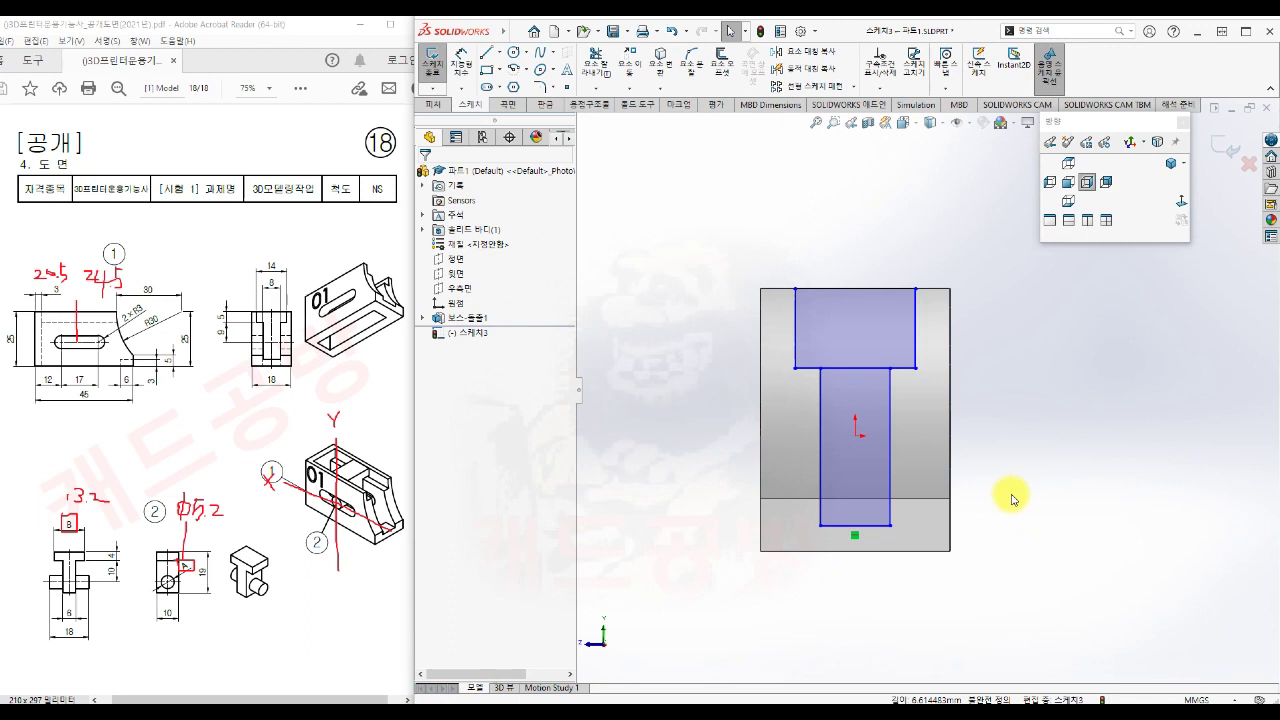
key(s)
click(1060, 512)
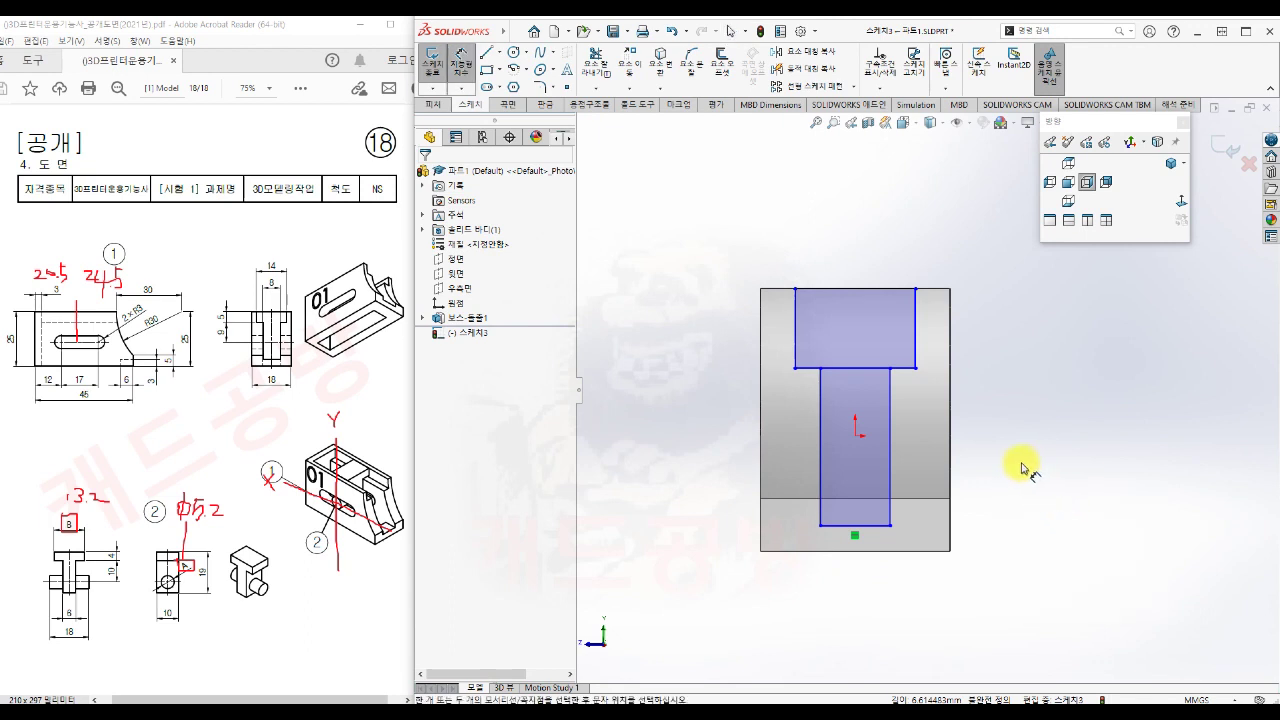
click(797, 316)
click(915, 317)
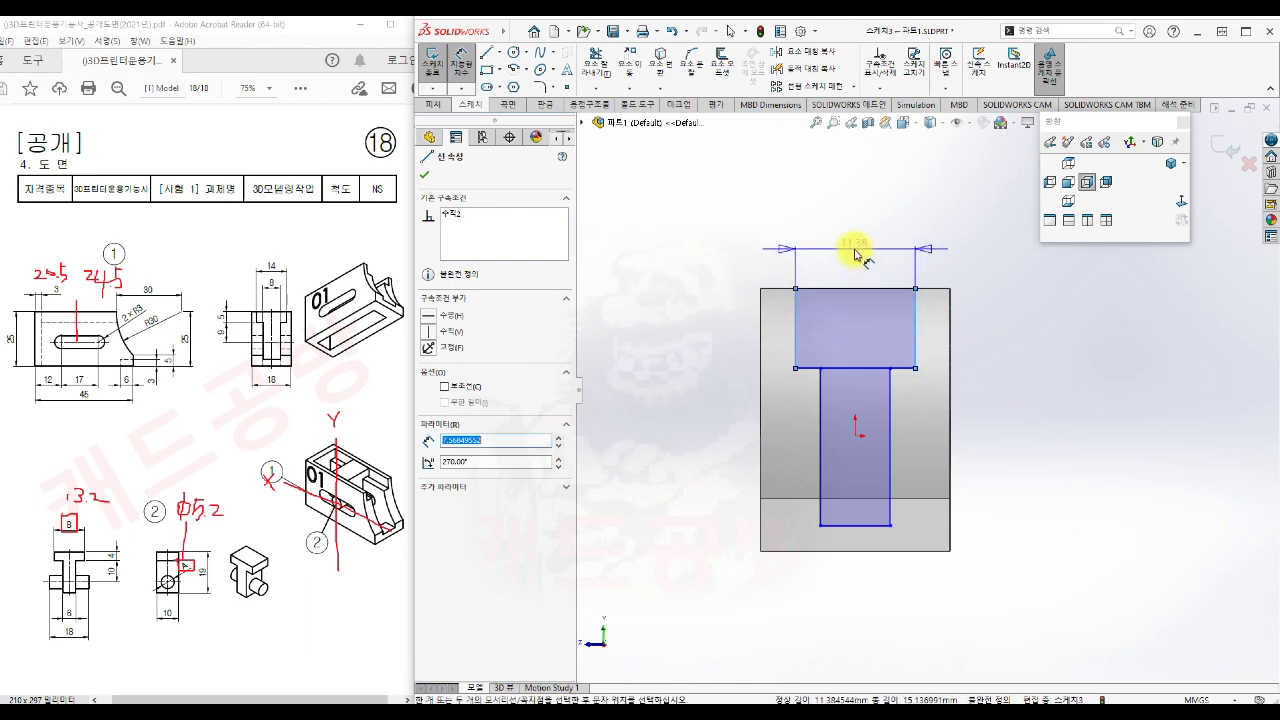
click(860, 252)
text(14)
key(Return)
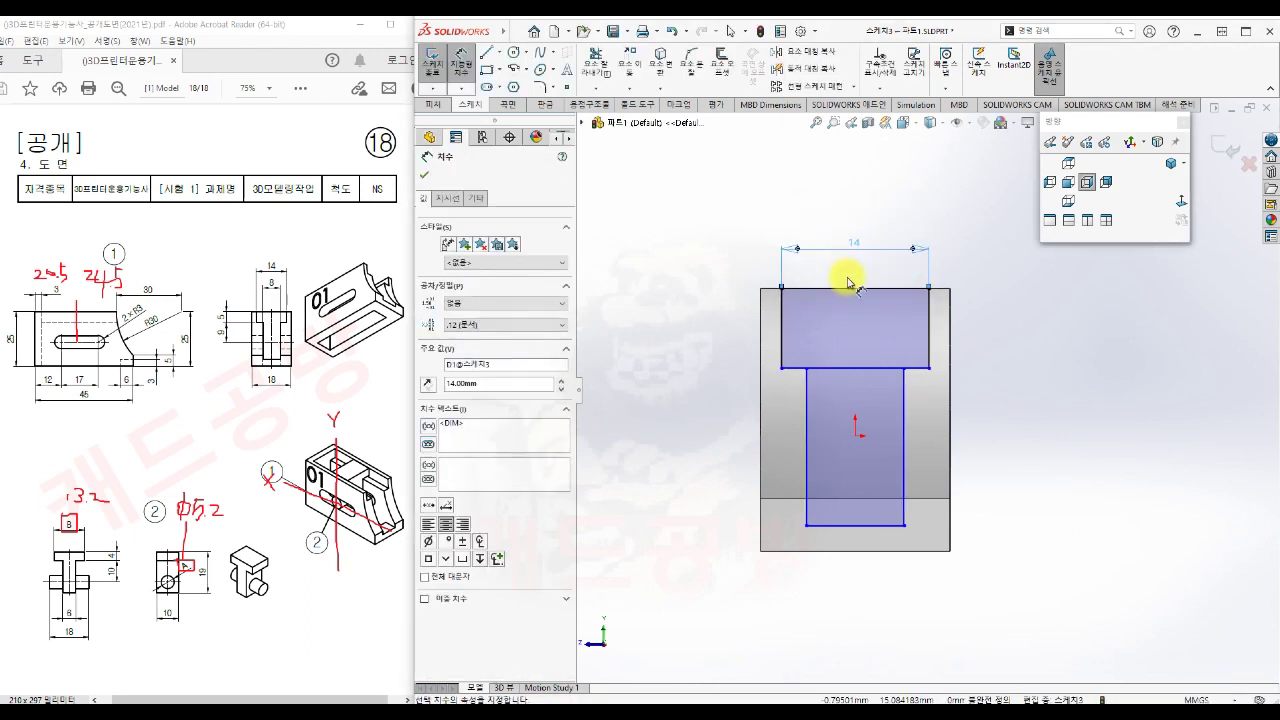
- Dimension the narrow lower rectangle's width as 8 mm between its vertical sides
click(806, 450)
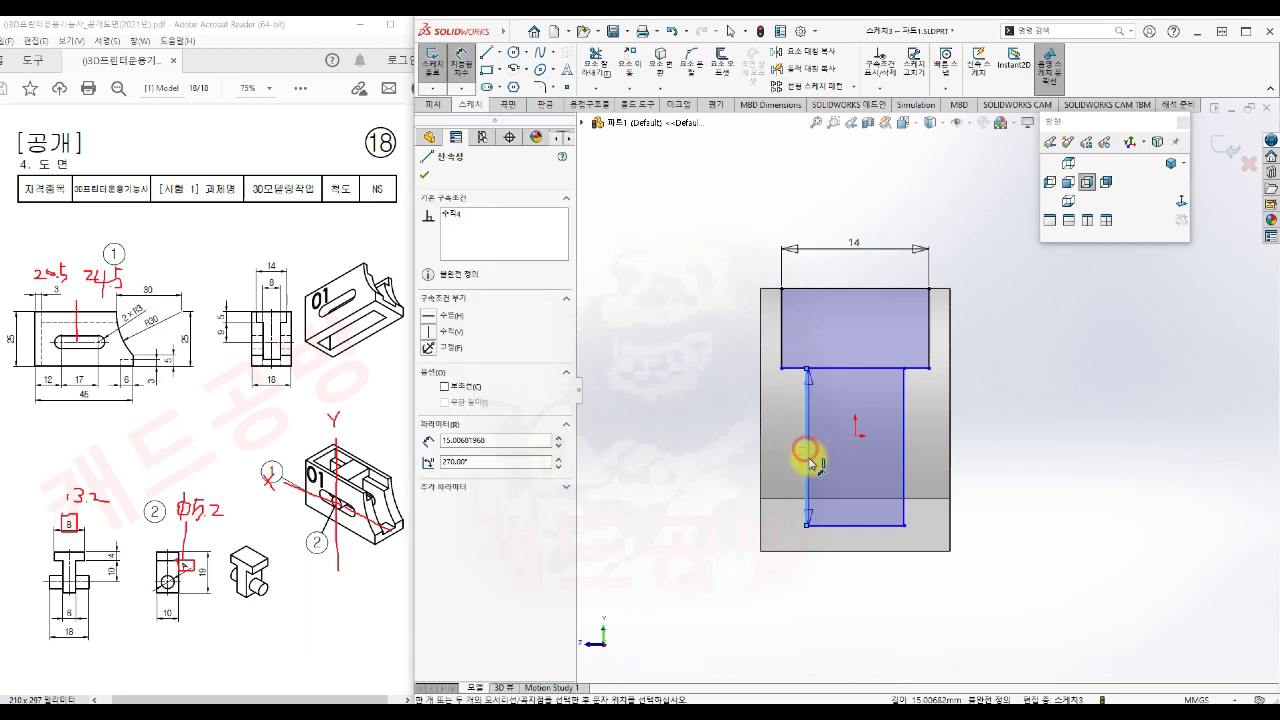
click(904, 458)
click(843, 588)
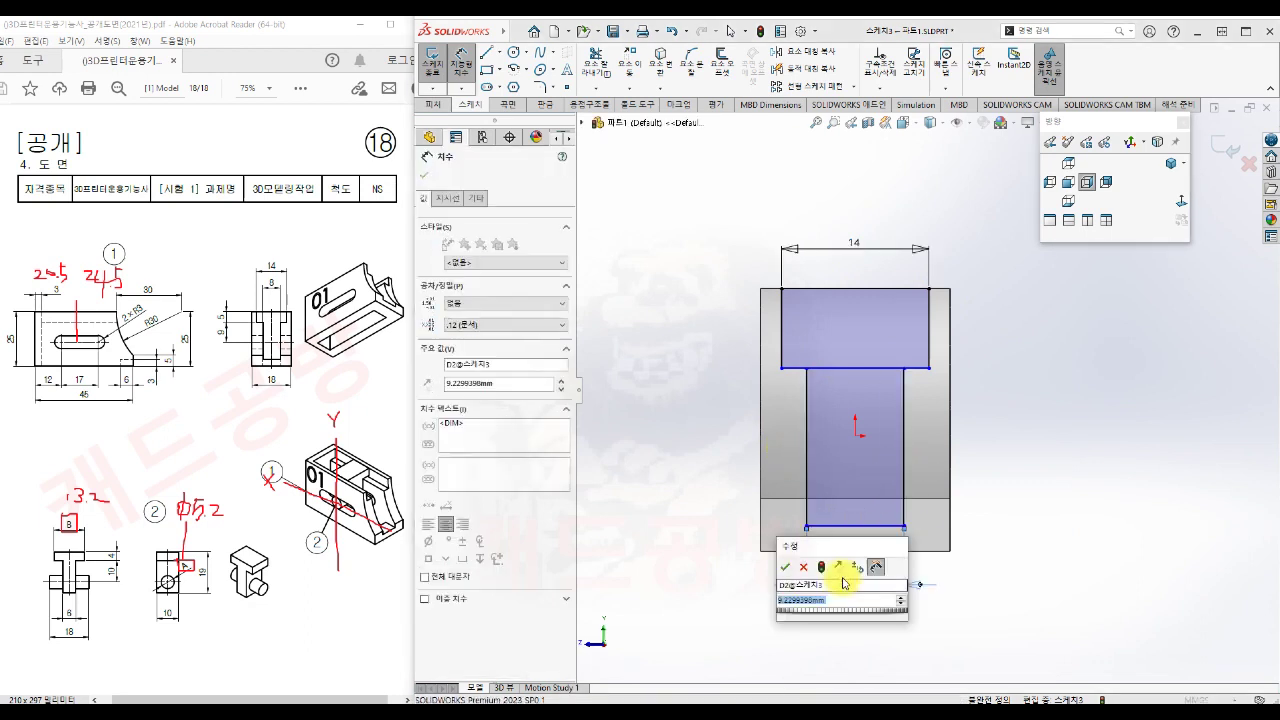
text(8)
key(Return)
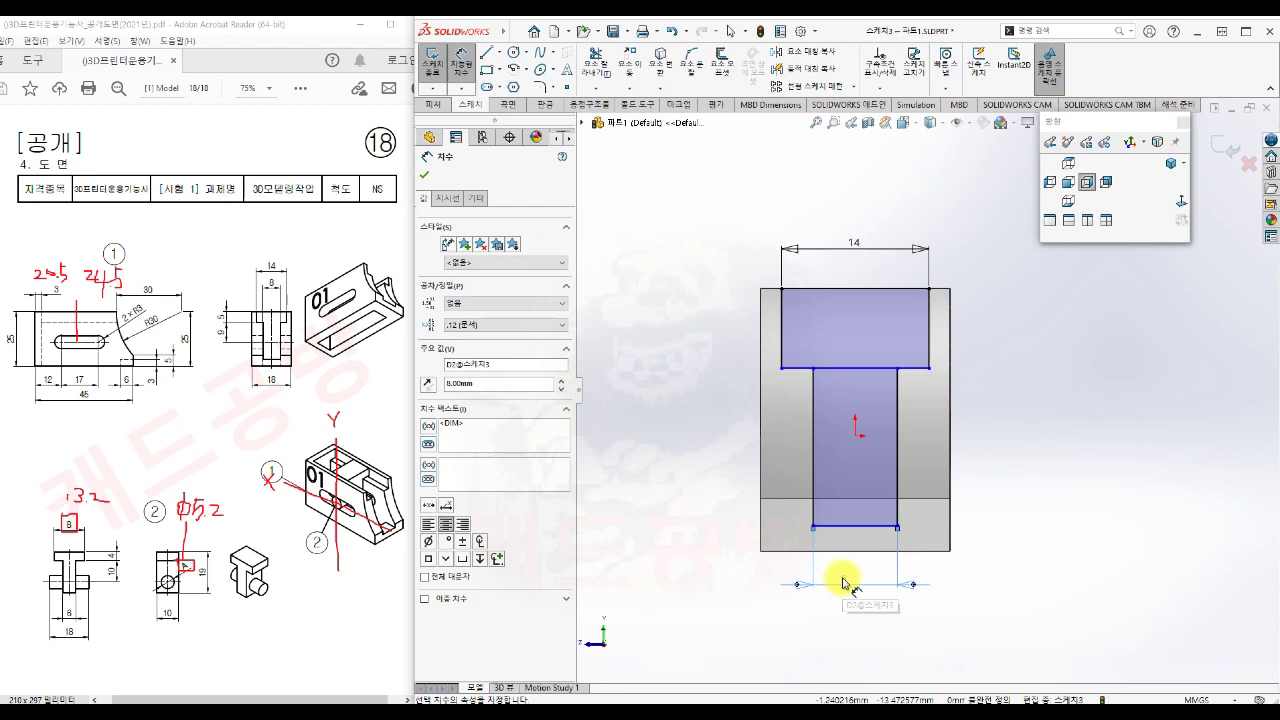
- Dimension the wide upper rectangle's height as 5 mm
click(792, 376)
click(802, 369)
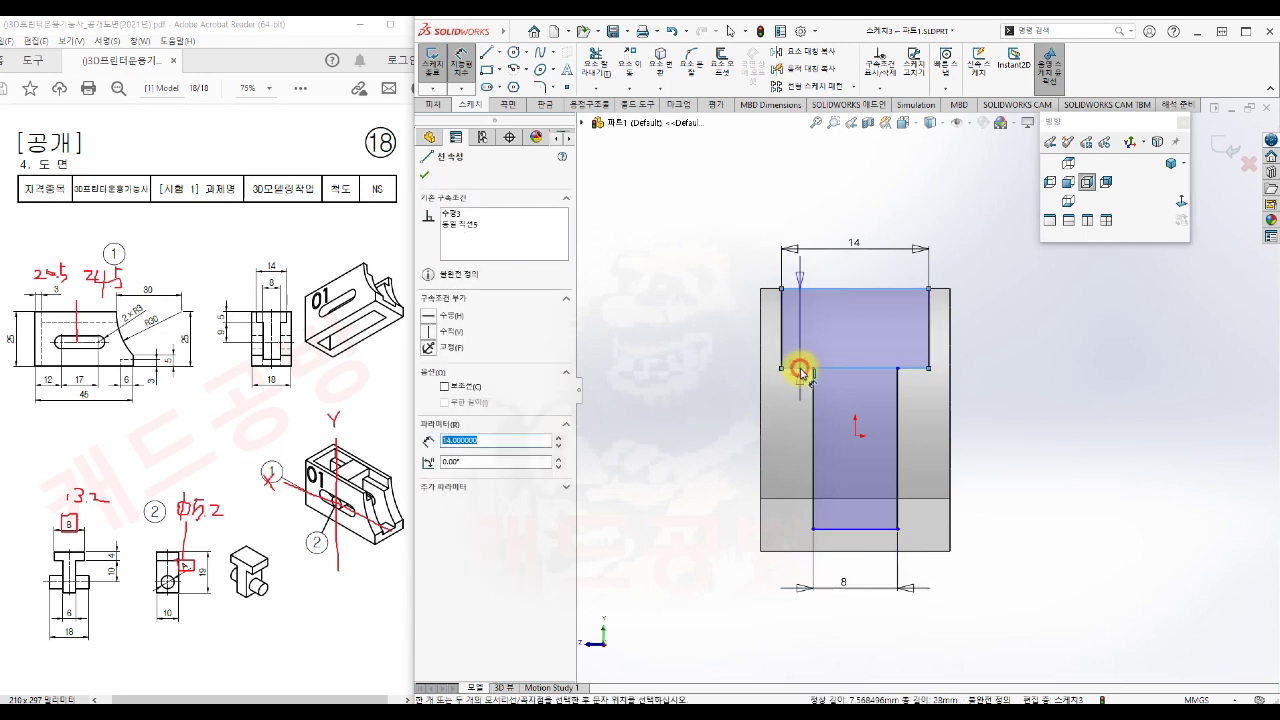
click(714, 323)
text(56849552mm)
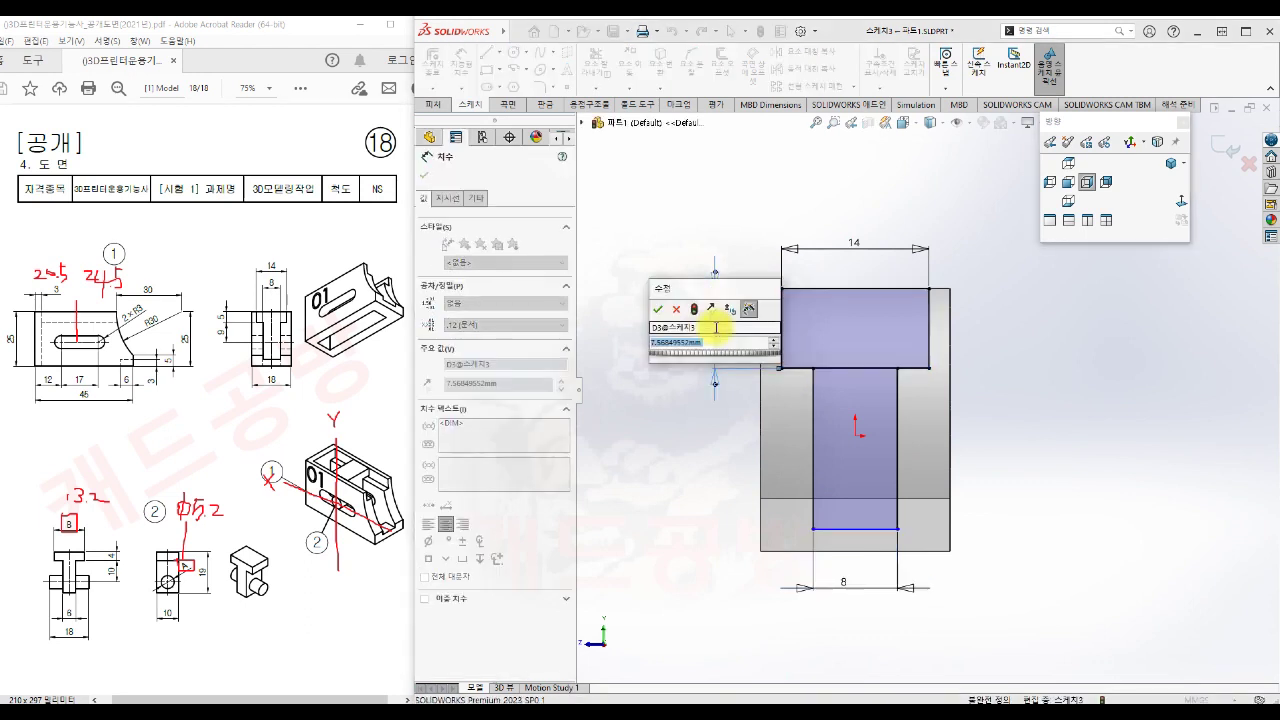
key(Return)
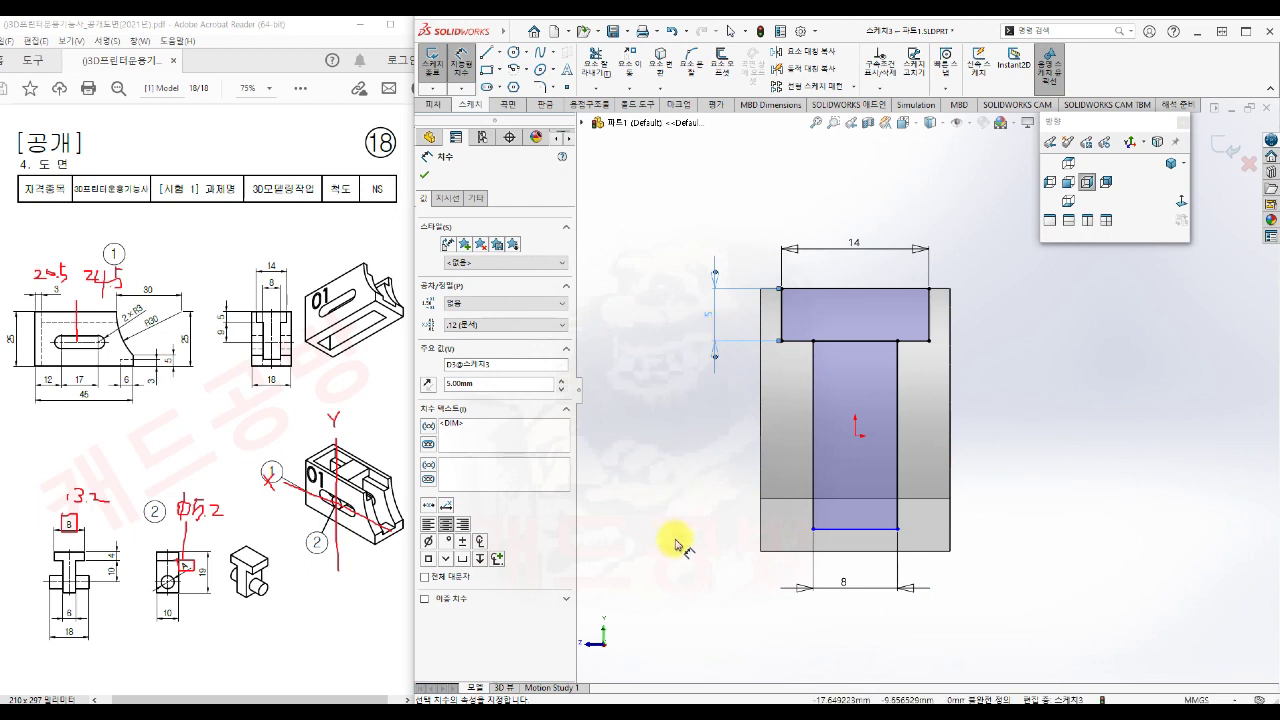
- Dimension the distance from the narrow rectangle's bottom edge to the block's bottom edge as 3 mm
click(844, 530)
click(843, 552)
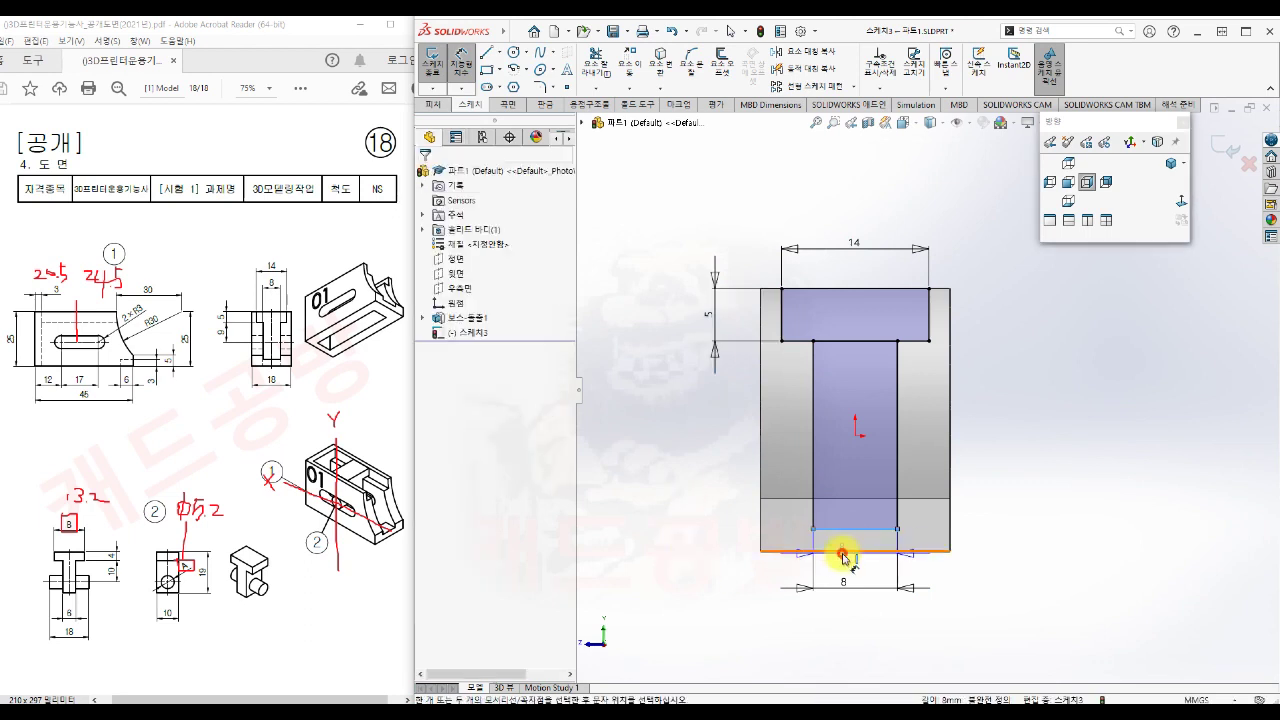
click(697, 538)
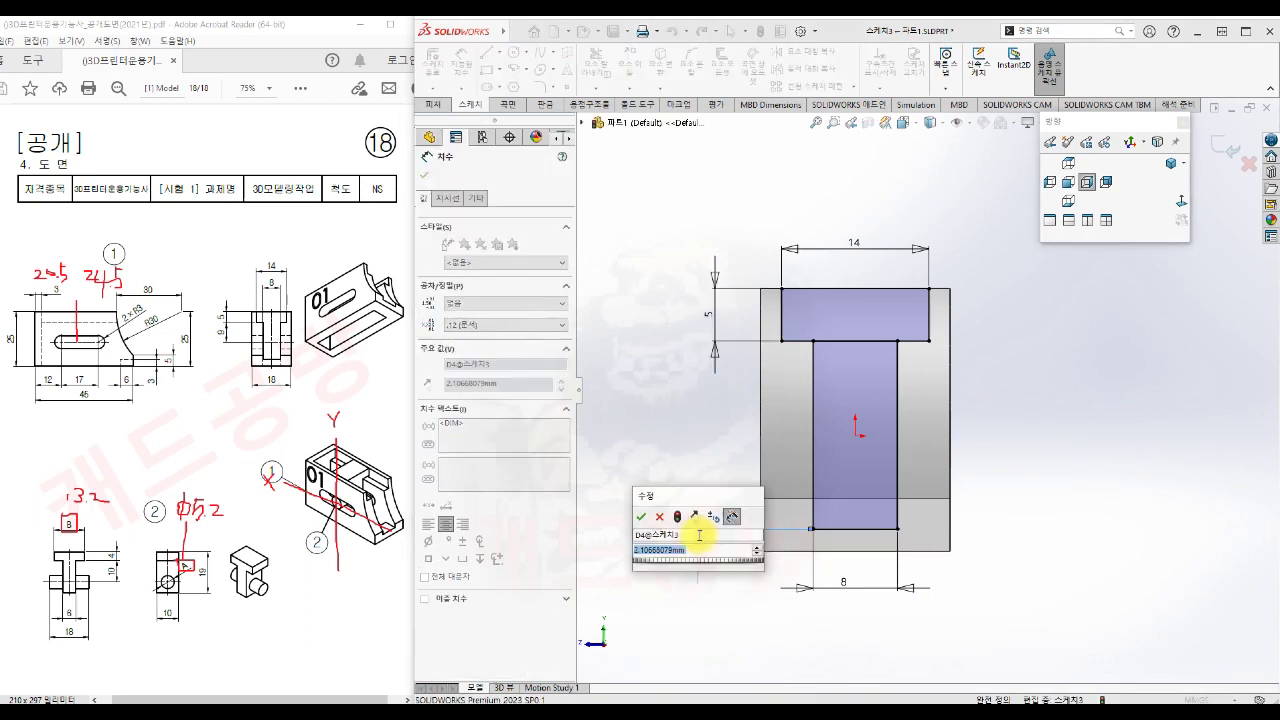
text(3)
key(Return)
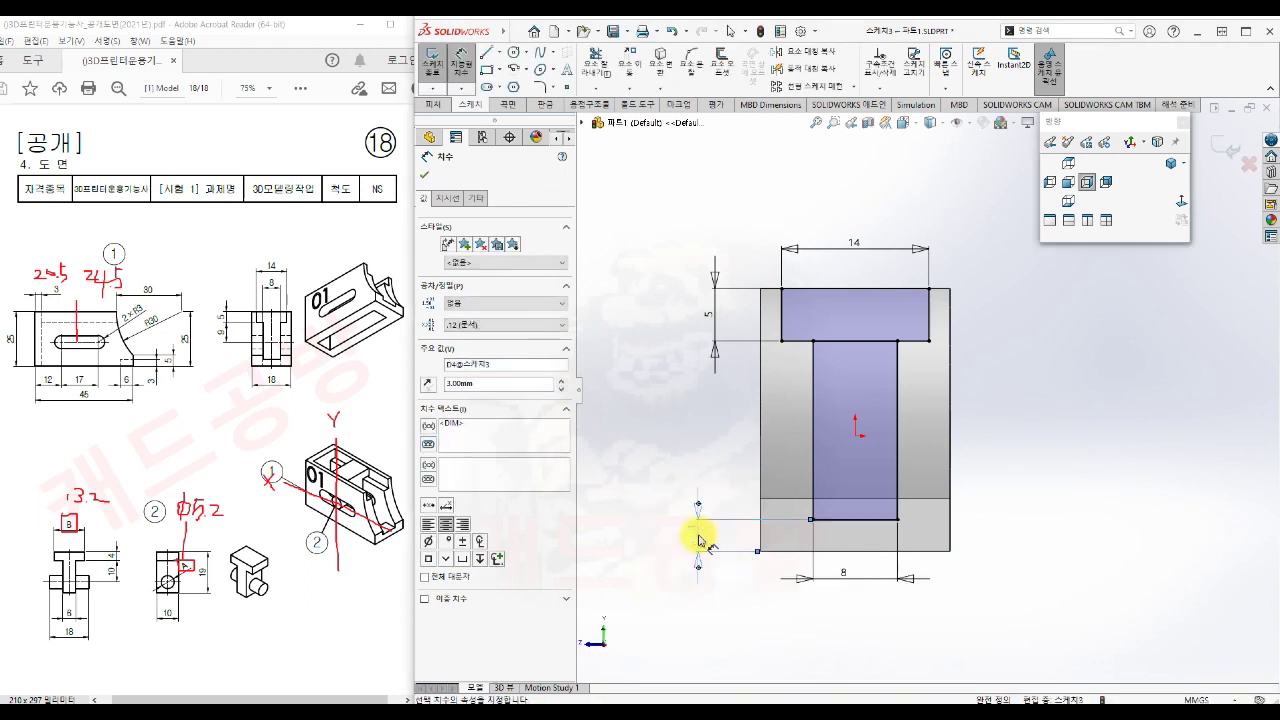
click(1040, 548)
key(Escape)
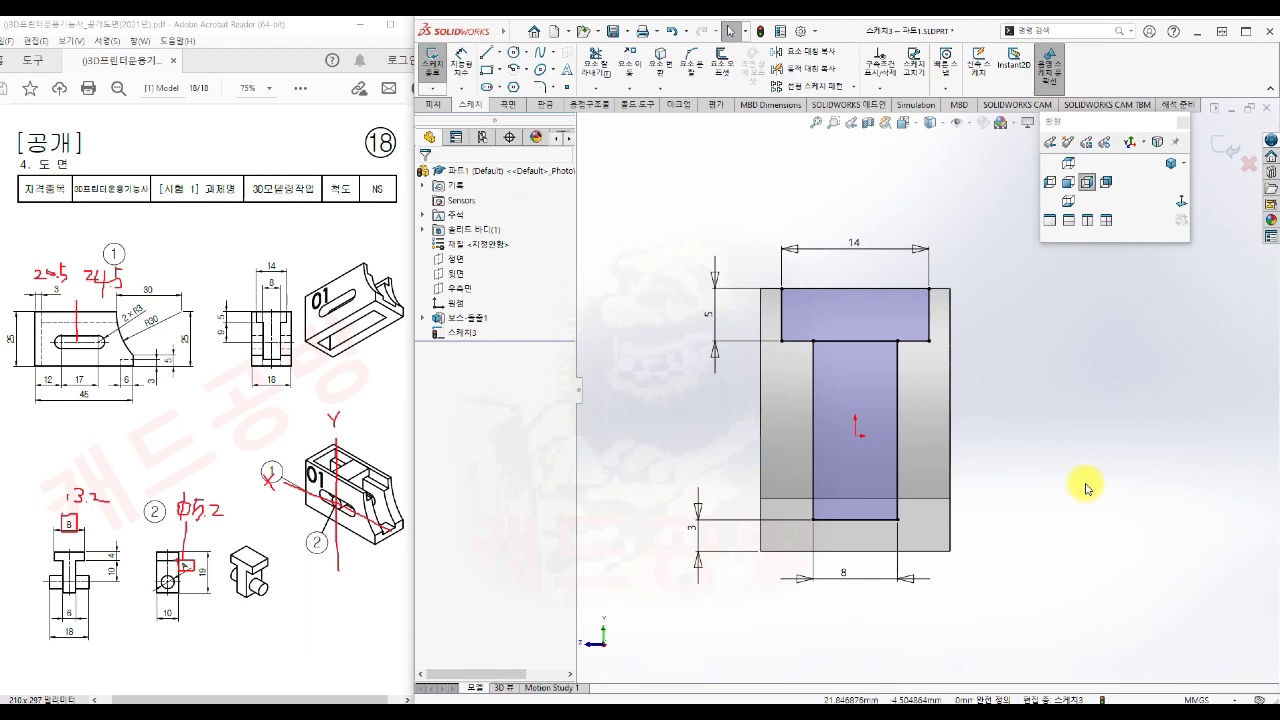
- Close the sketch and start an extruded cut using the stepped channel sketch
key(s)
click(1167, 509)
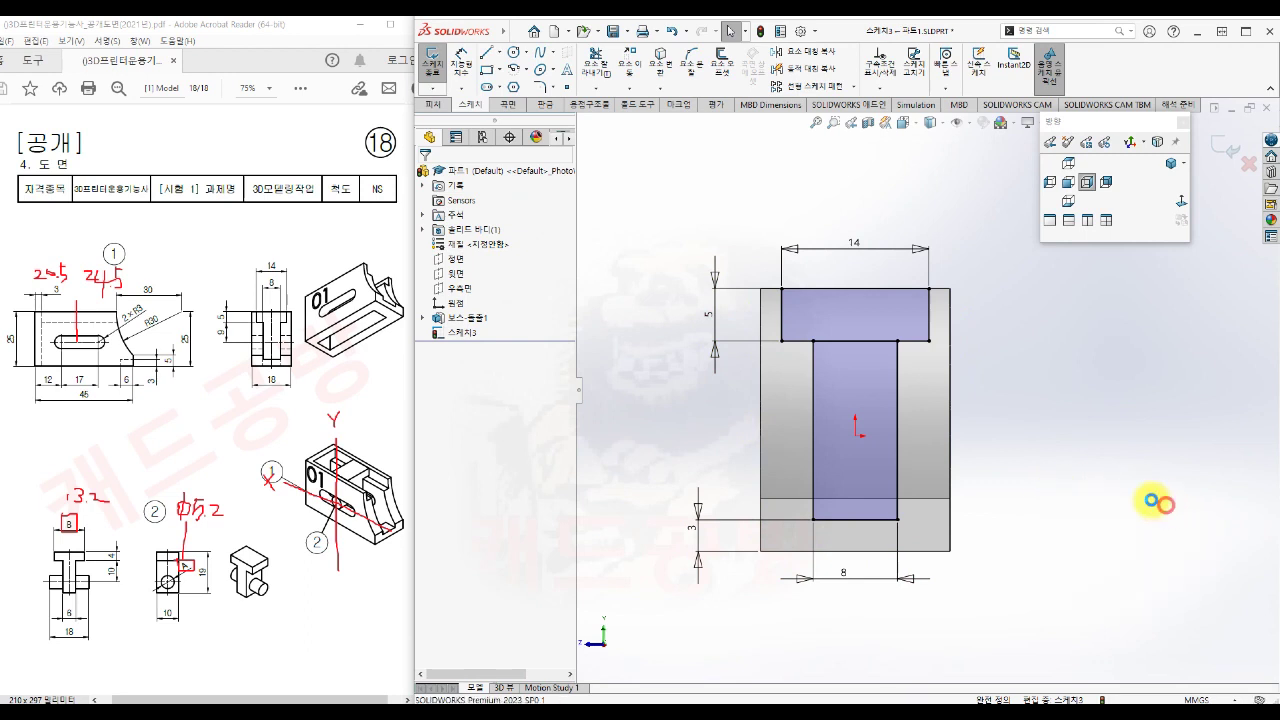
key(s)
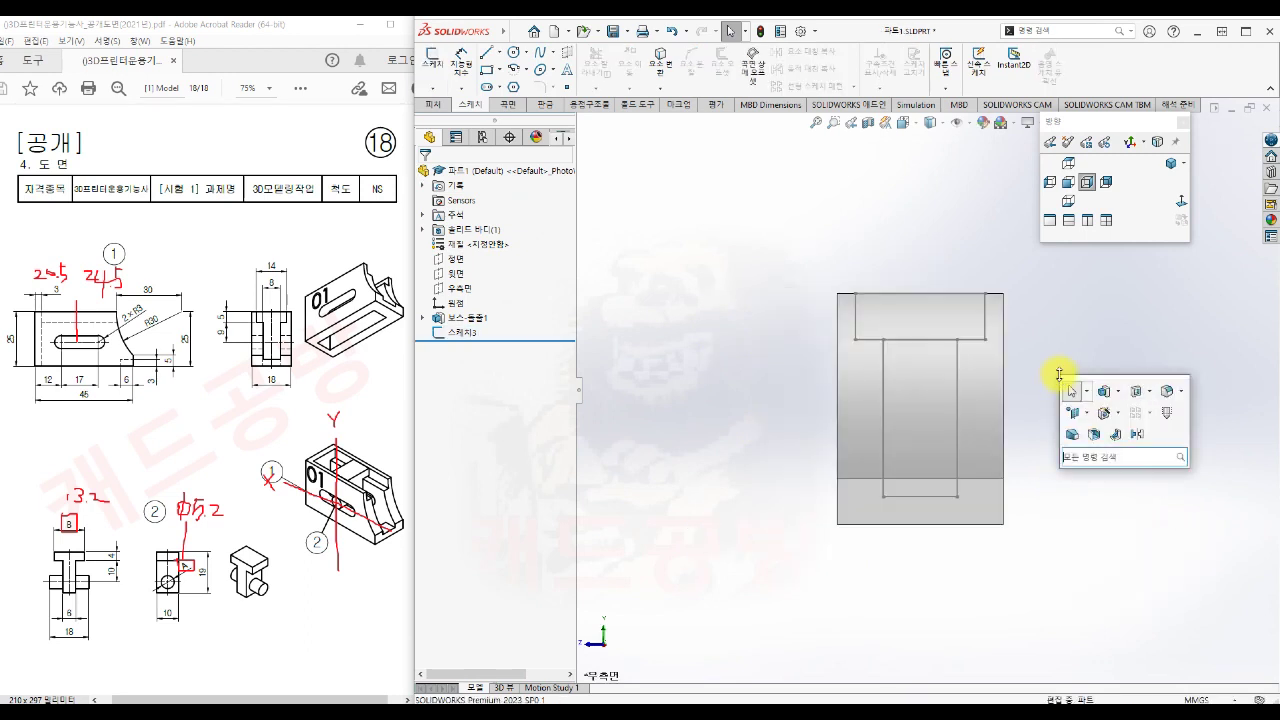
click(1136, 393)
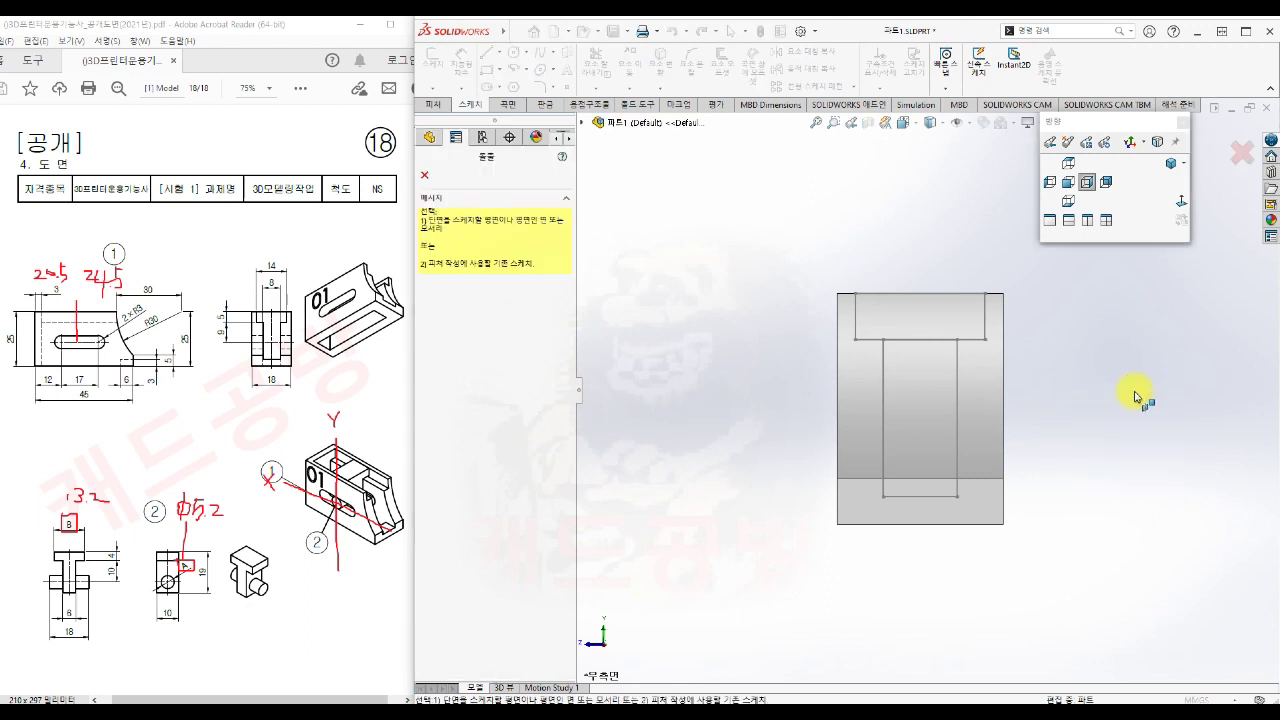
click(581, 122)
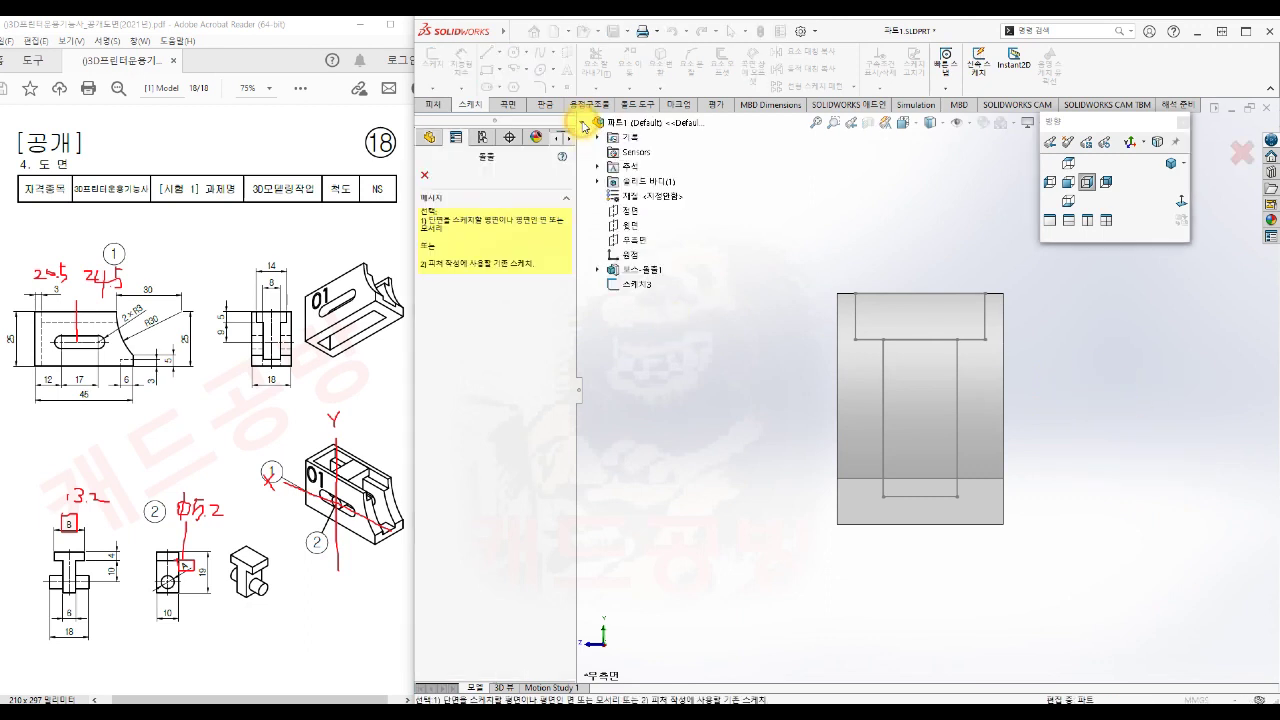
click(640, 286)
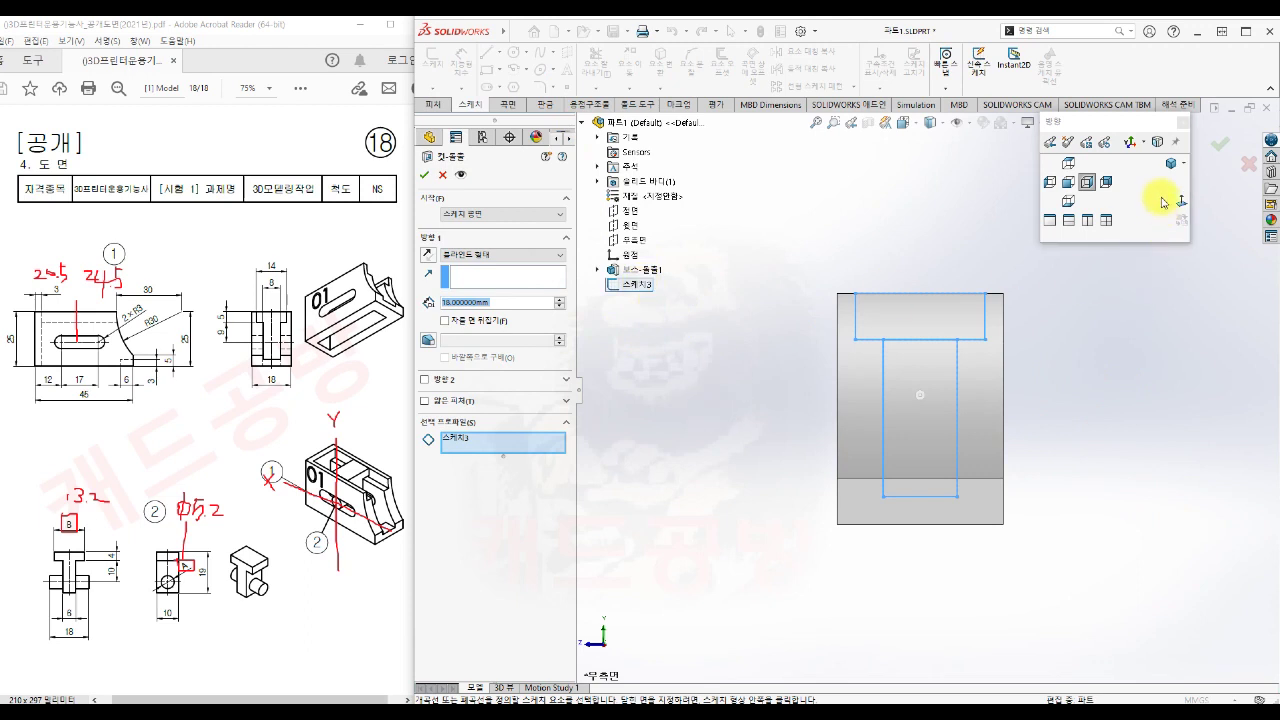
- Add the channel sketch's three closed regions to the cut's selected contours in an isometric view
click(1171, 163)
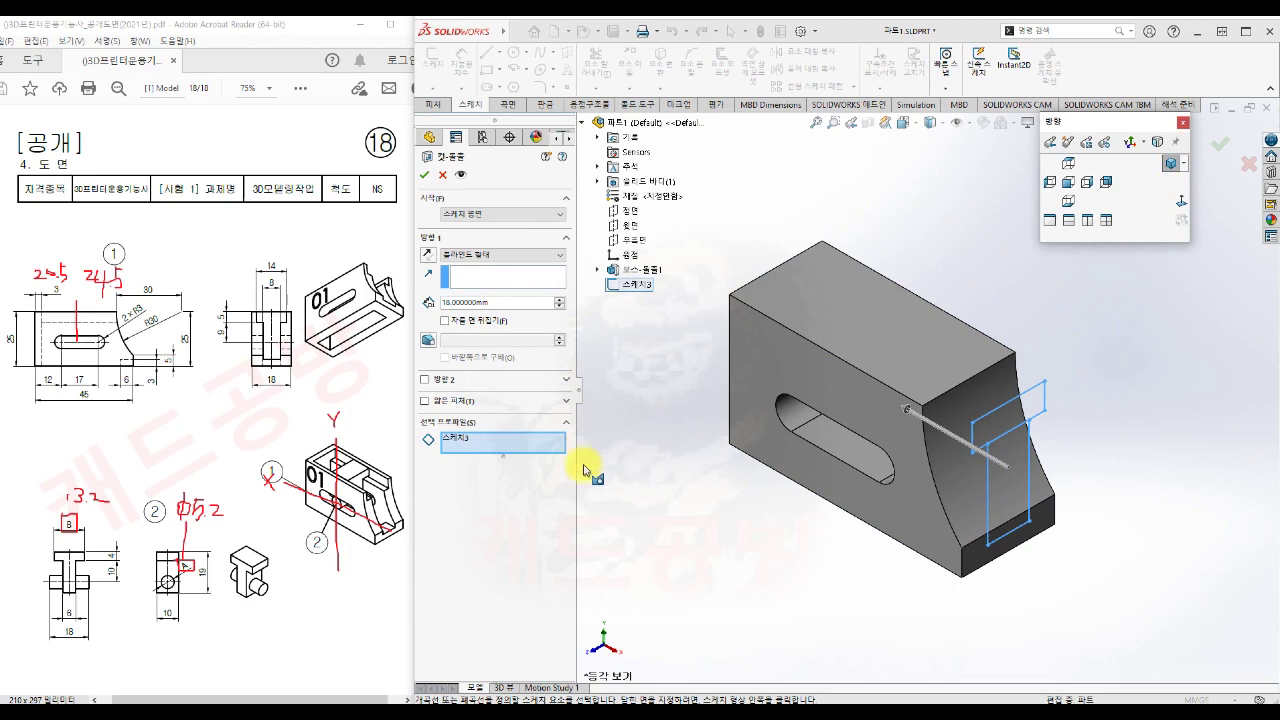
click(1041, 406)
click(1011, 445)
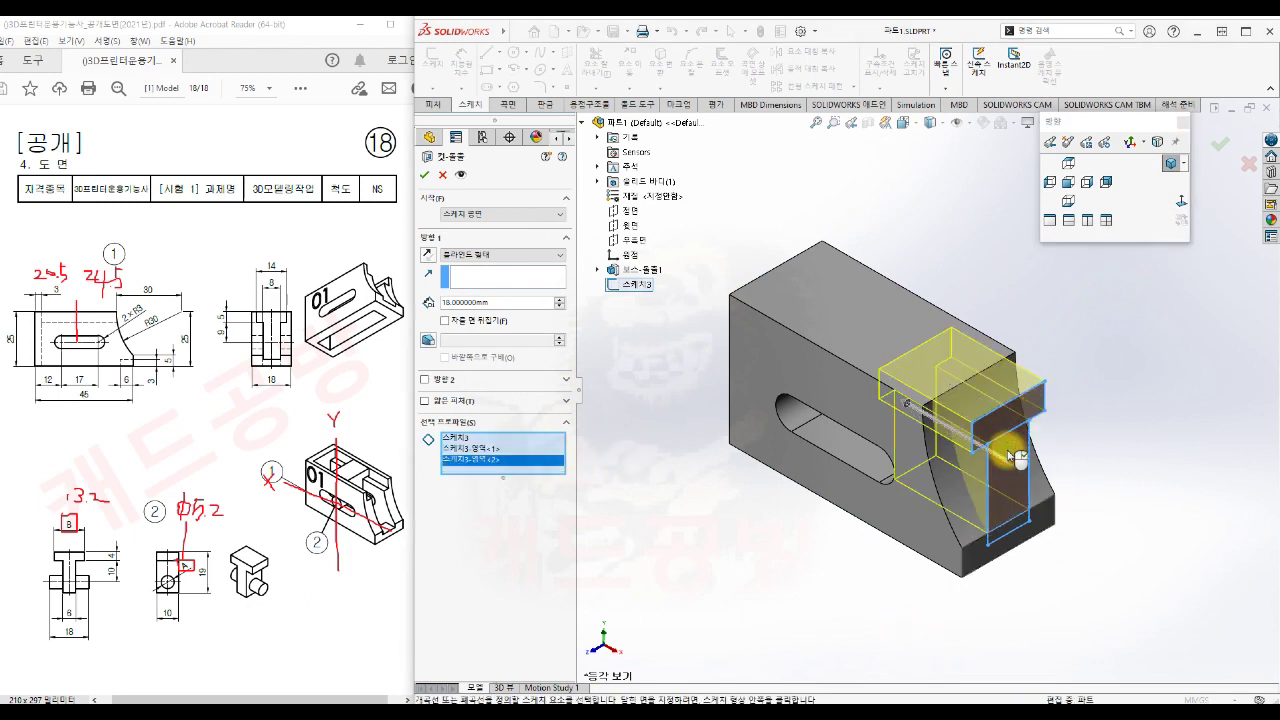
click(1012, 522)
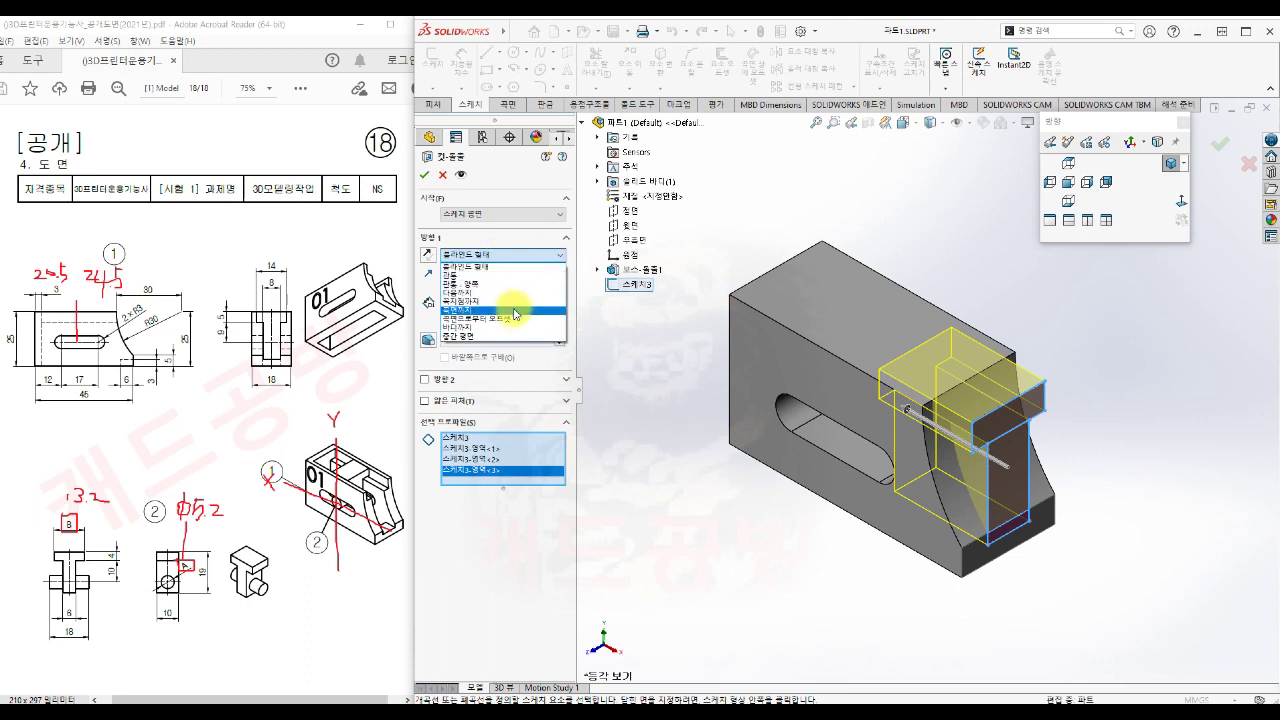
- Set the channel cut's end condition to Offset From Surface, using the block's flat end face opposite the curved end as reference
click(517, 320)
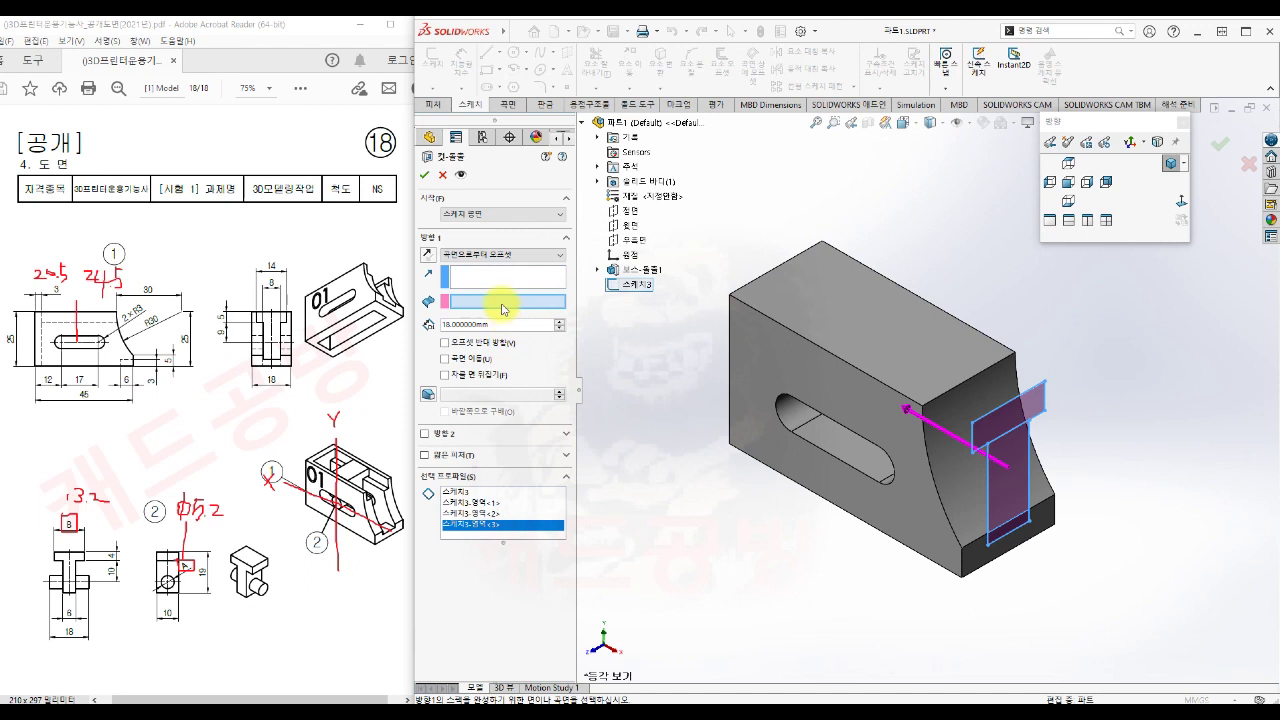
middle_drag(733, 503, 883, 517)
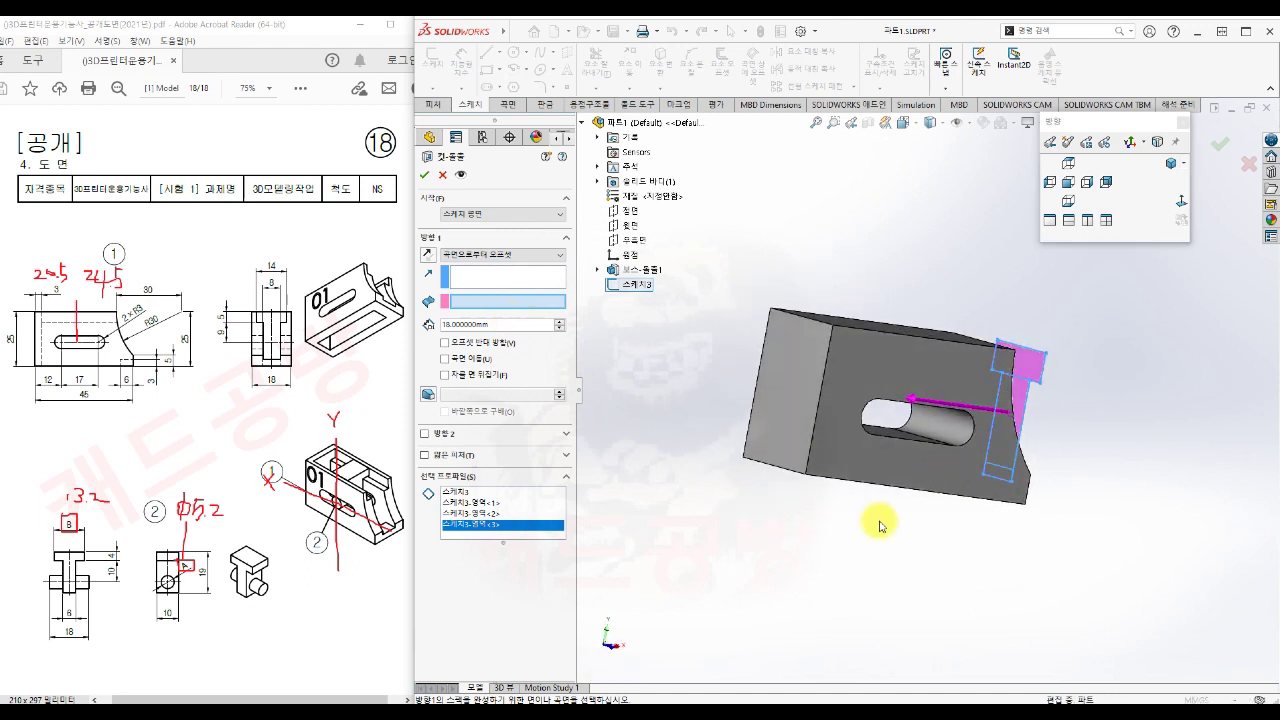
click(787, 424)
middle_drag(914, 589, 789, 609)
- Set the cut's offset distance to 3 mm and complete the extruded cut
double_click(490, 323)
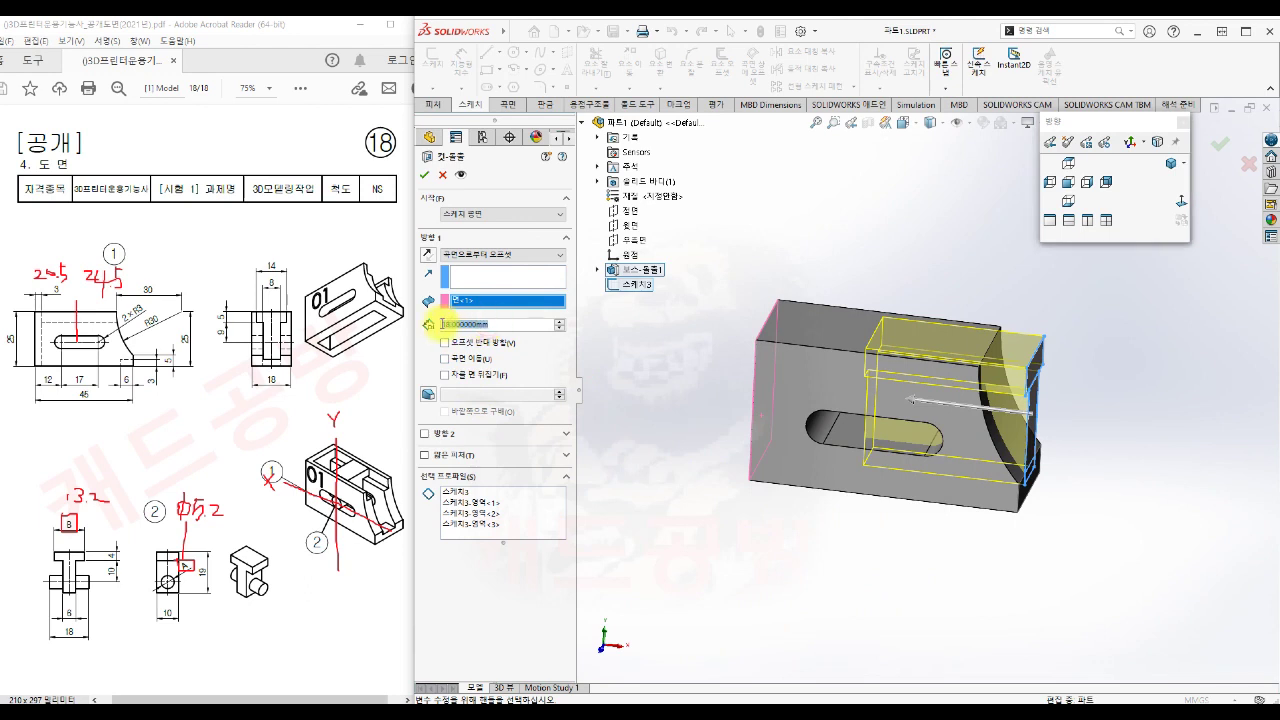
text(3)
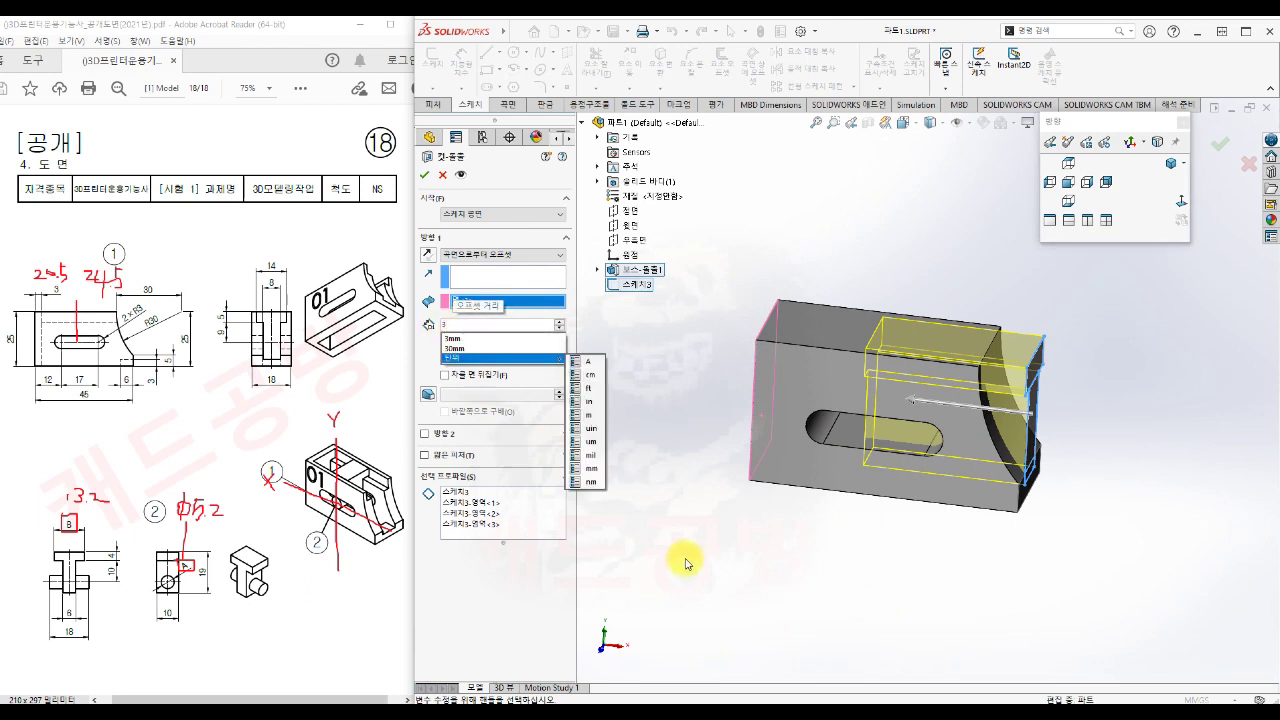
key(Return)
middle_drag(727, 585, 790, 652)
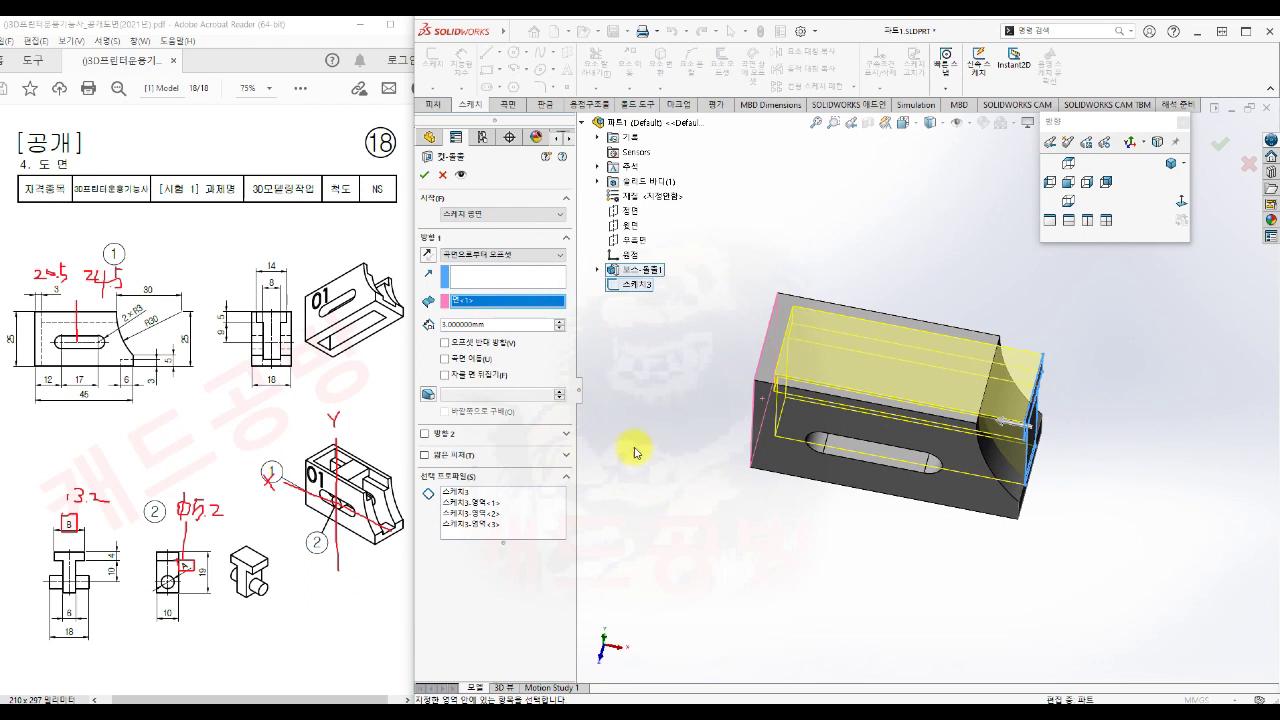
click(427, 176)
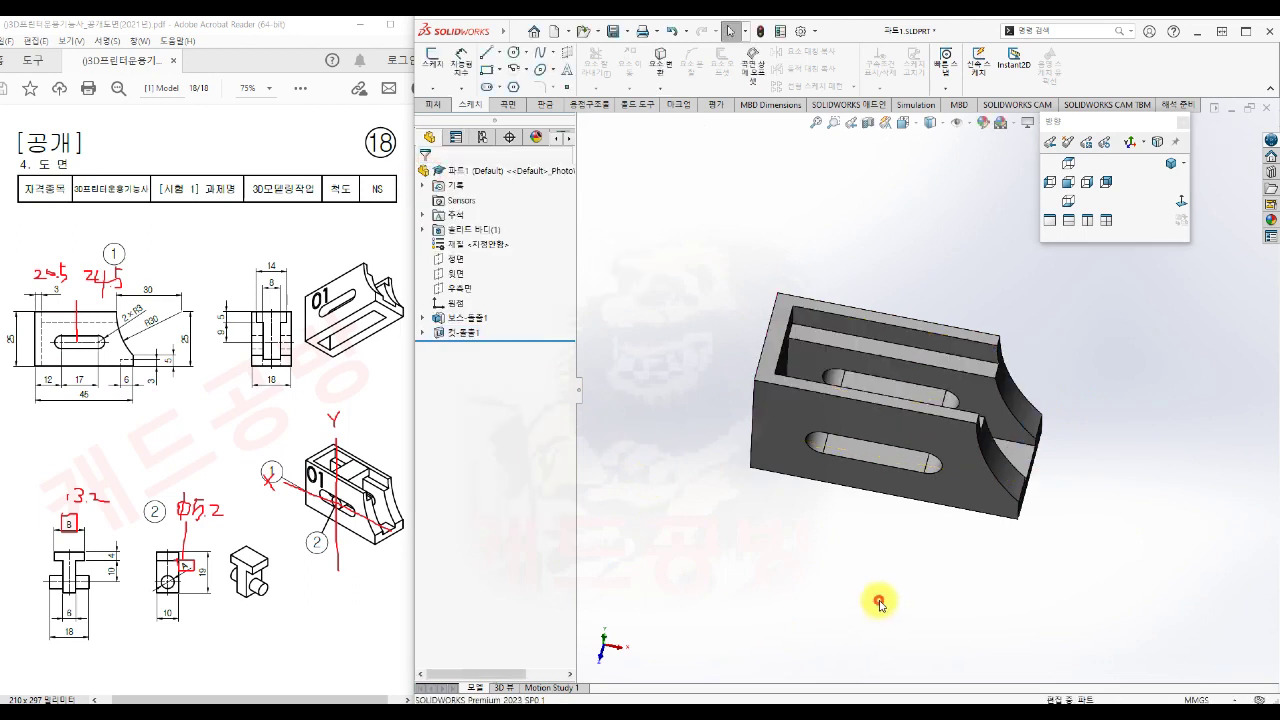
- Start a new sketch on the block's bottom face
middle_drag(914, 651, 851, 577)
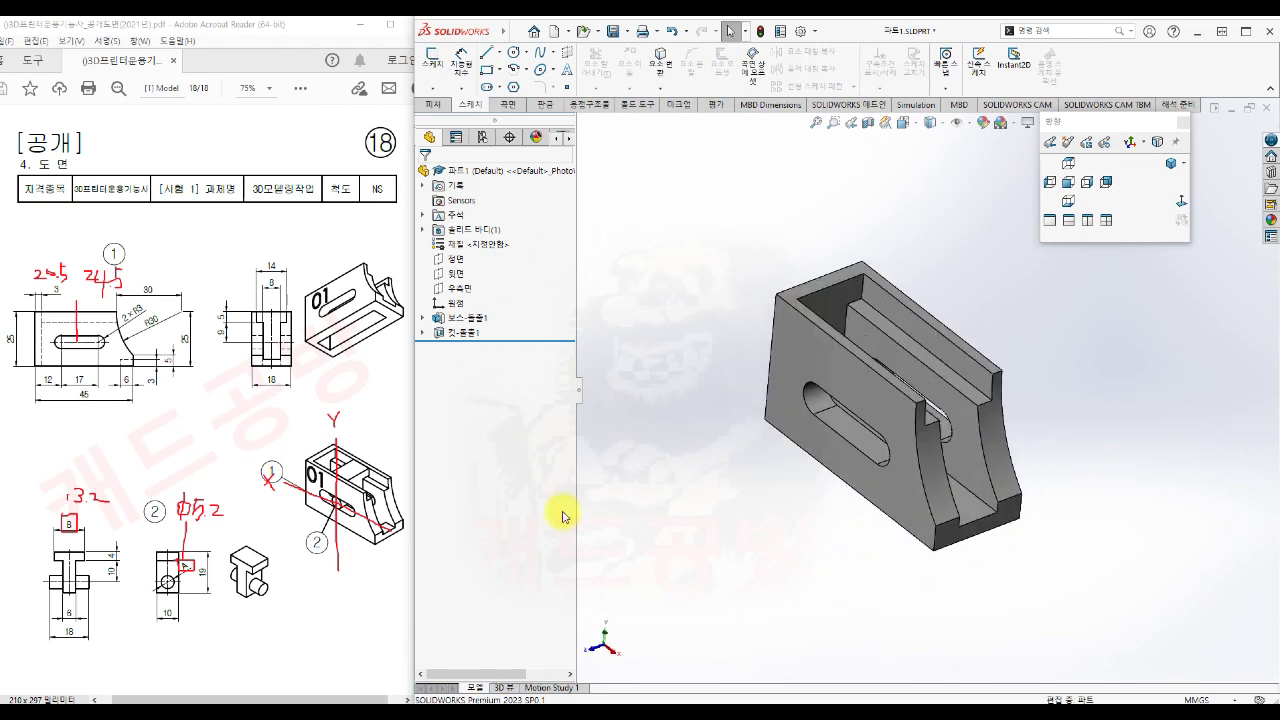
key(ctrl+7)
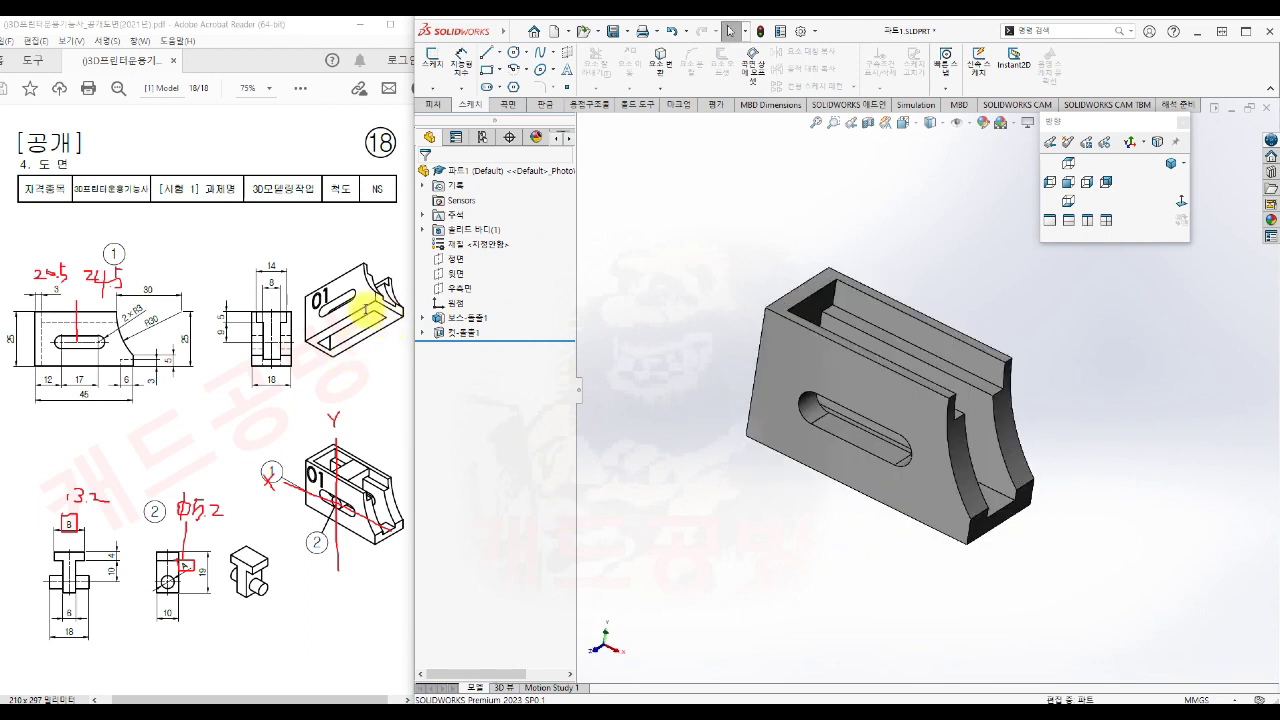
middle_drag(940, 598, 922, 474)
click(918, 499)
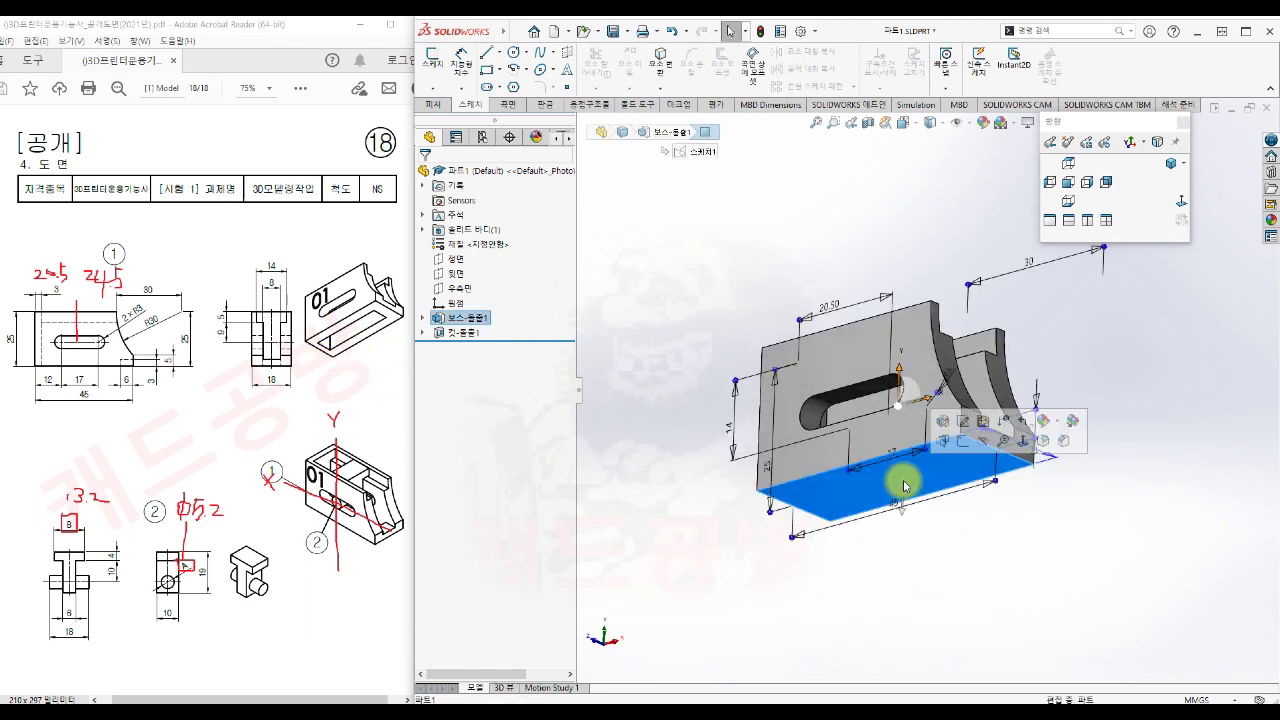
click(961, 440)
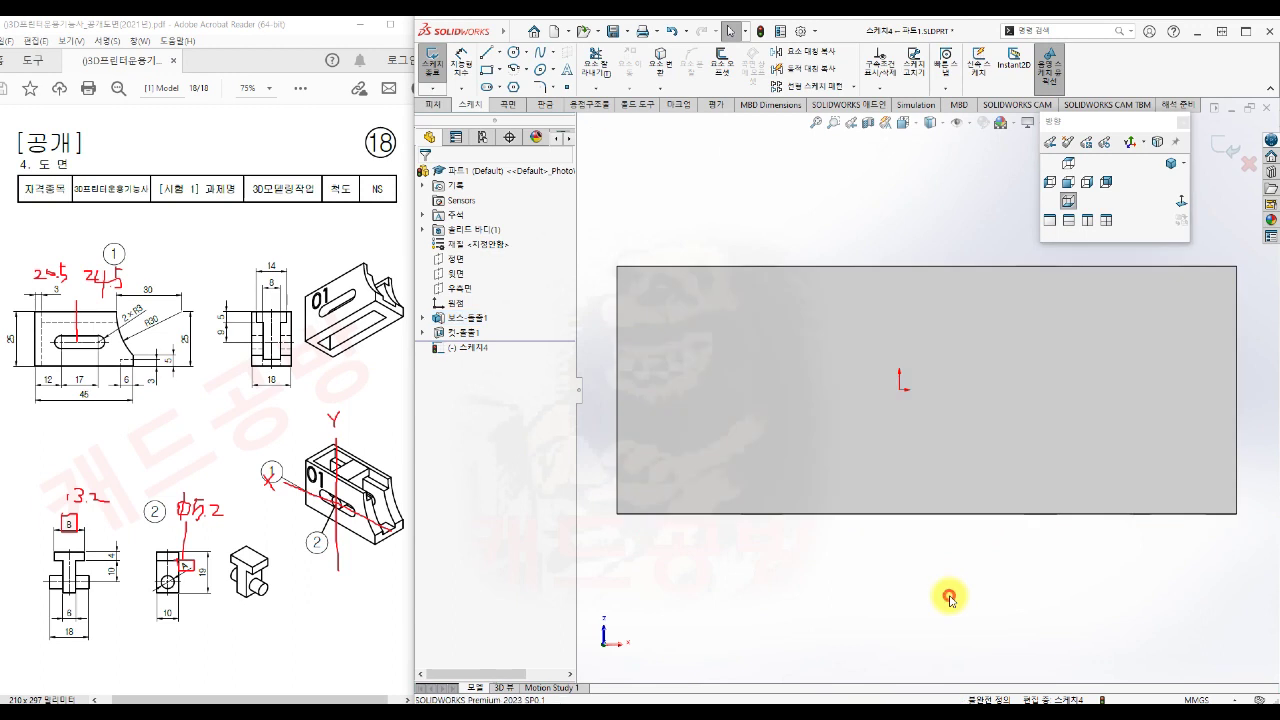
- Sketch a corner rectangle about 36 mm by 12 mm inside the bottom face, around the origin
key(s)
click(772, 610)
click(677, 305)
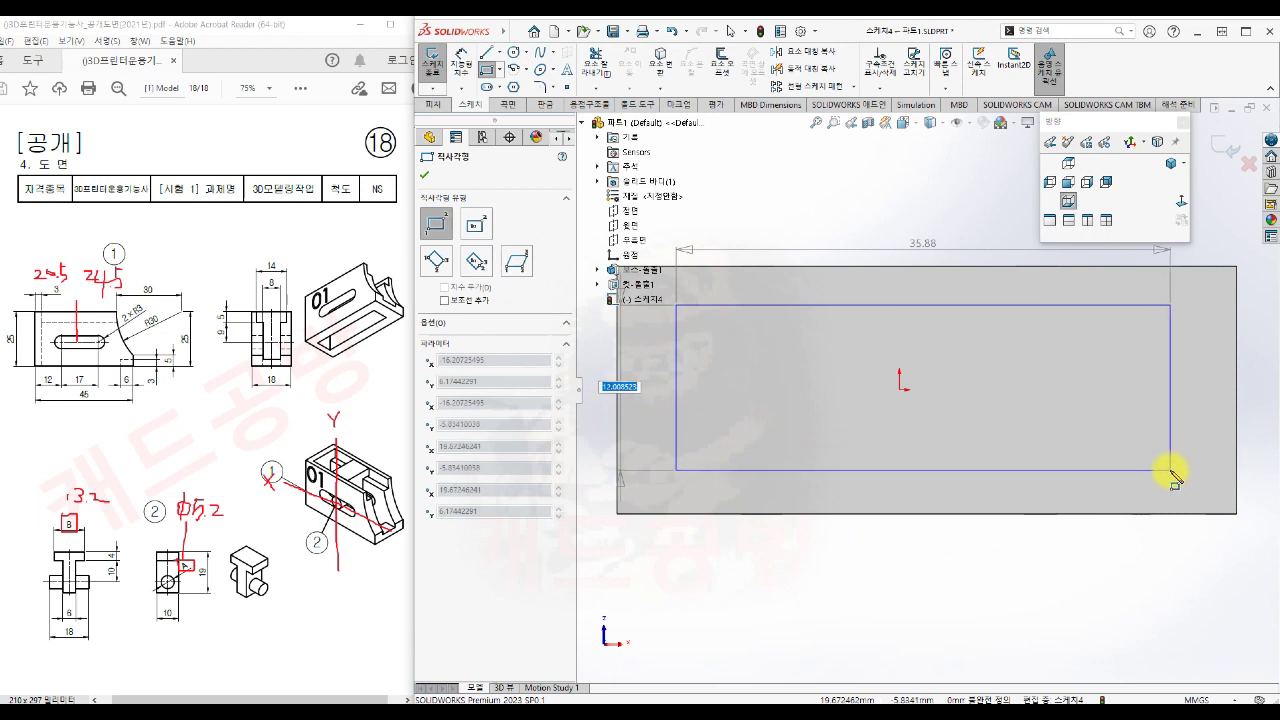
click(1171, 471)
key(Escape)
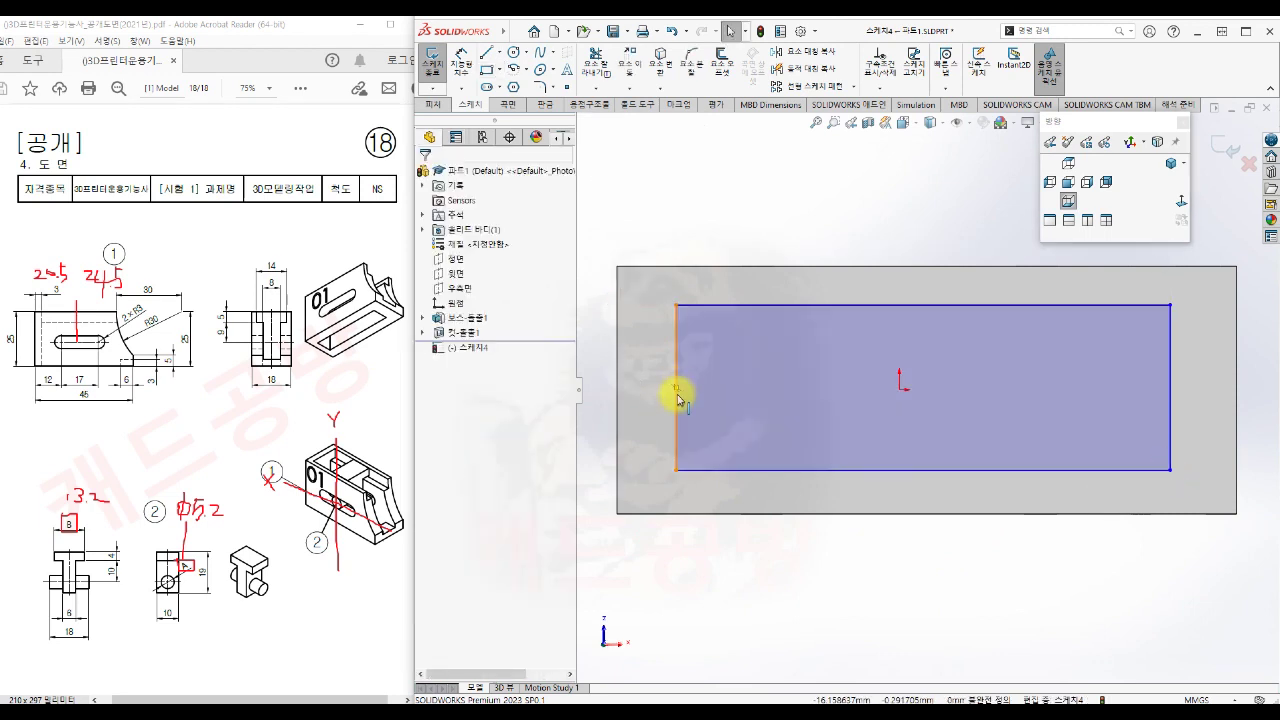
- Add a horizontal relation between the midpoint of the rectangle's short left edge and the origin
click(676, 392)
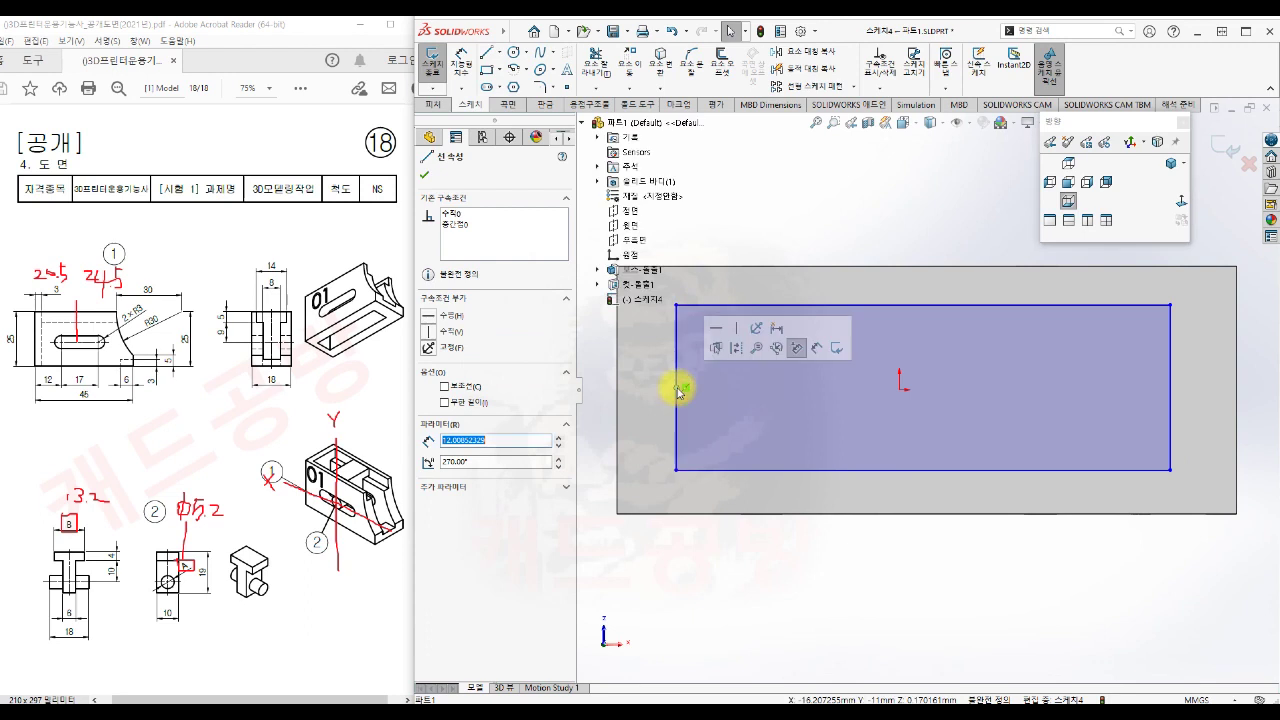
ctrl+click(901, 391)
click(939, 331)
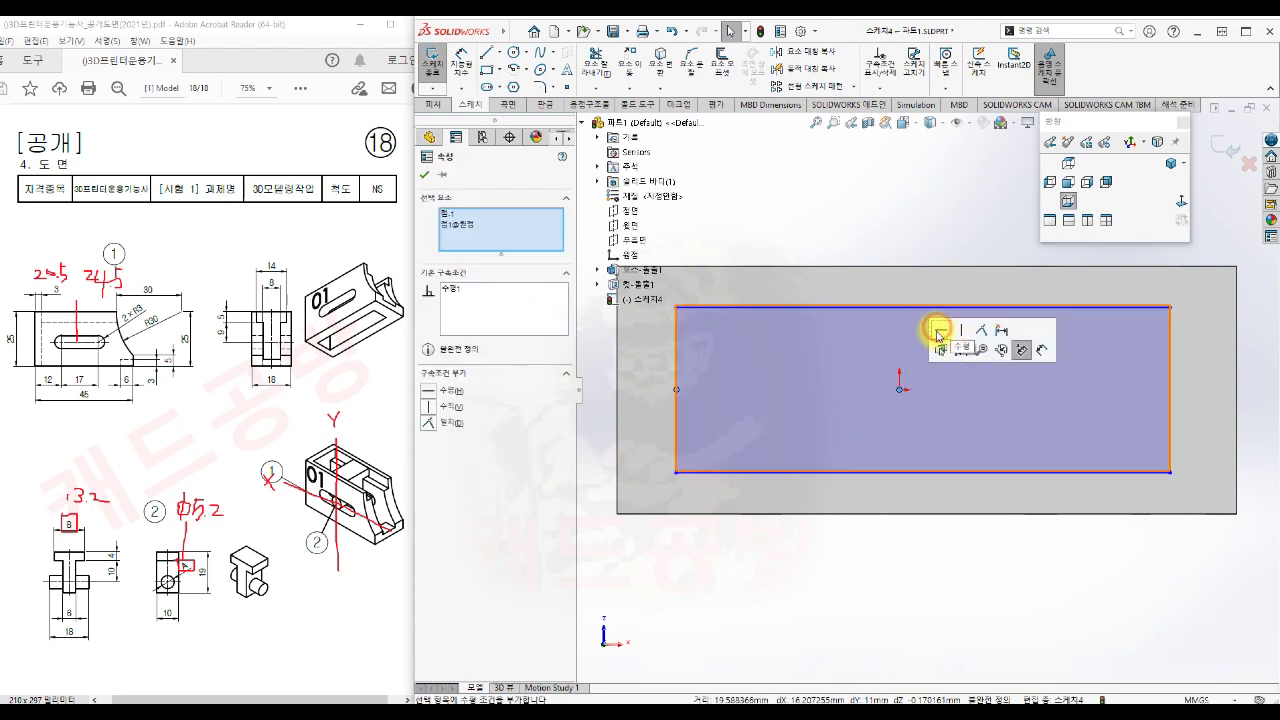
click(783, 600)
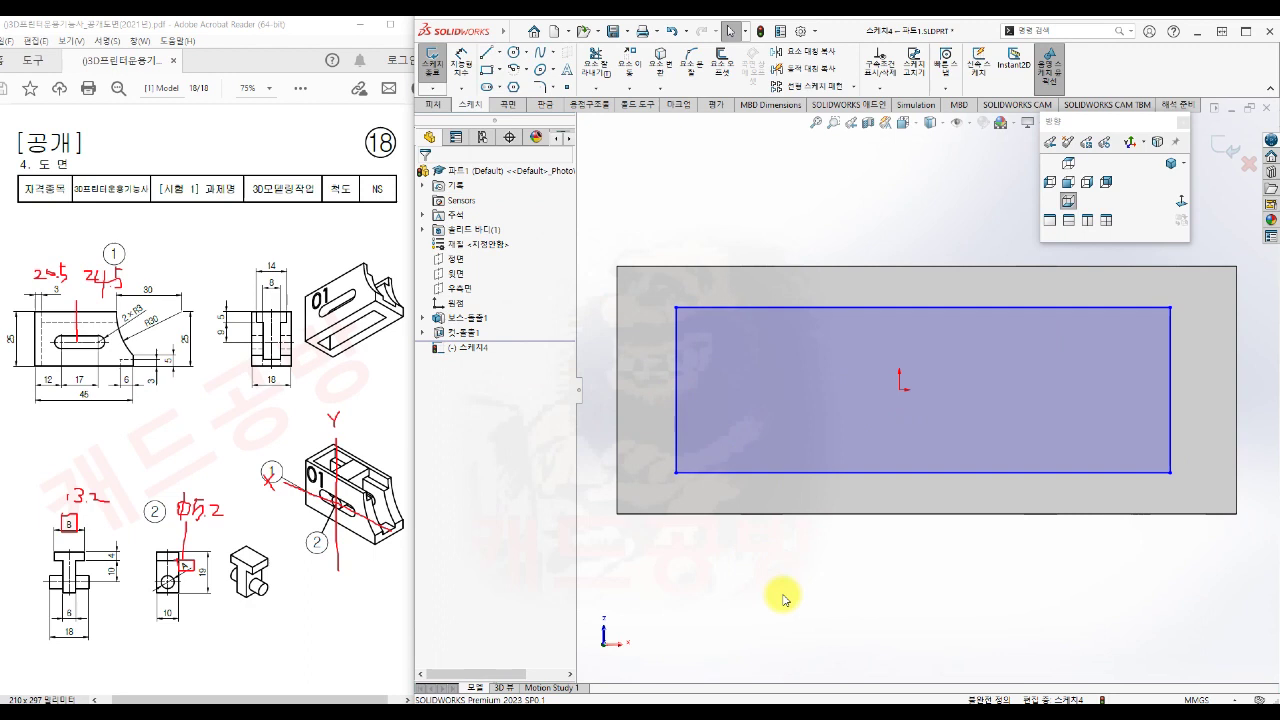
- Dimension the distance between the rectangle's two long edges as 8 mm
key(s)
click(849, 604)
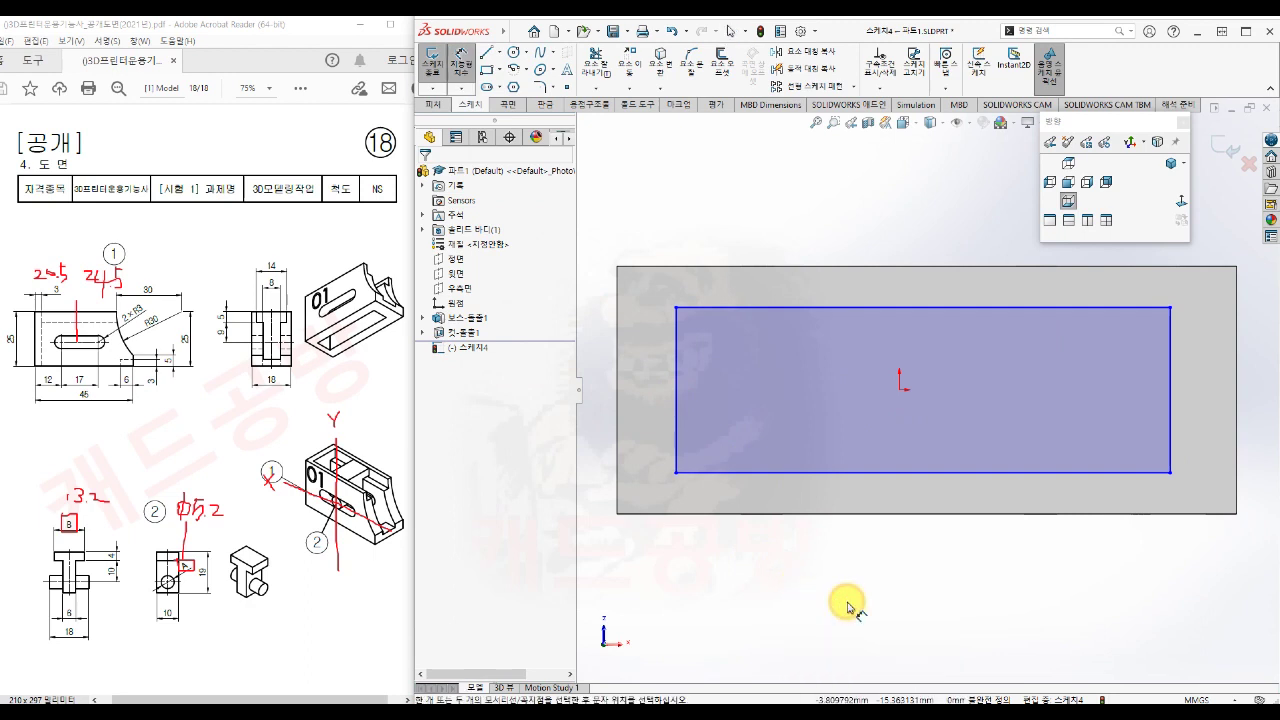
click(741, 307)
click(765, 471)
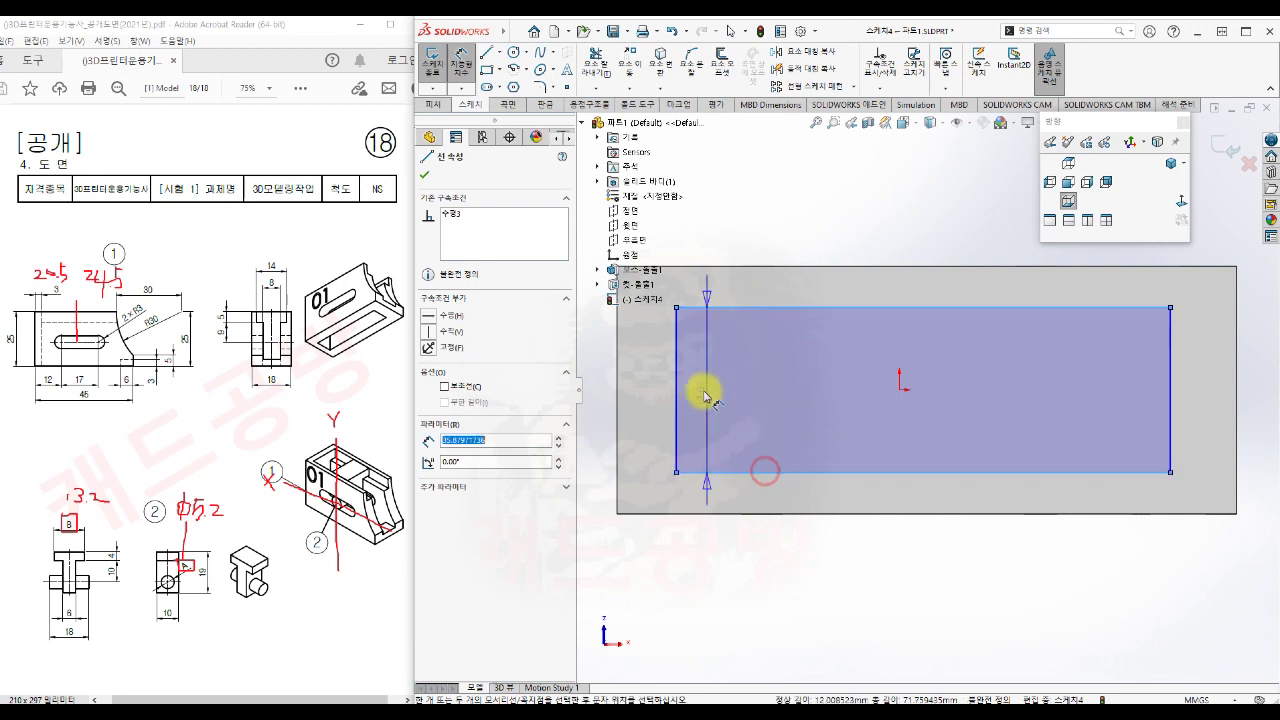
click(652, 382)
text(8)
key(Return)
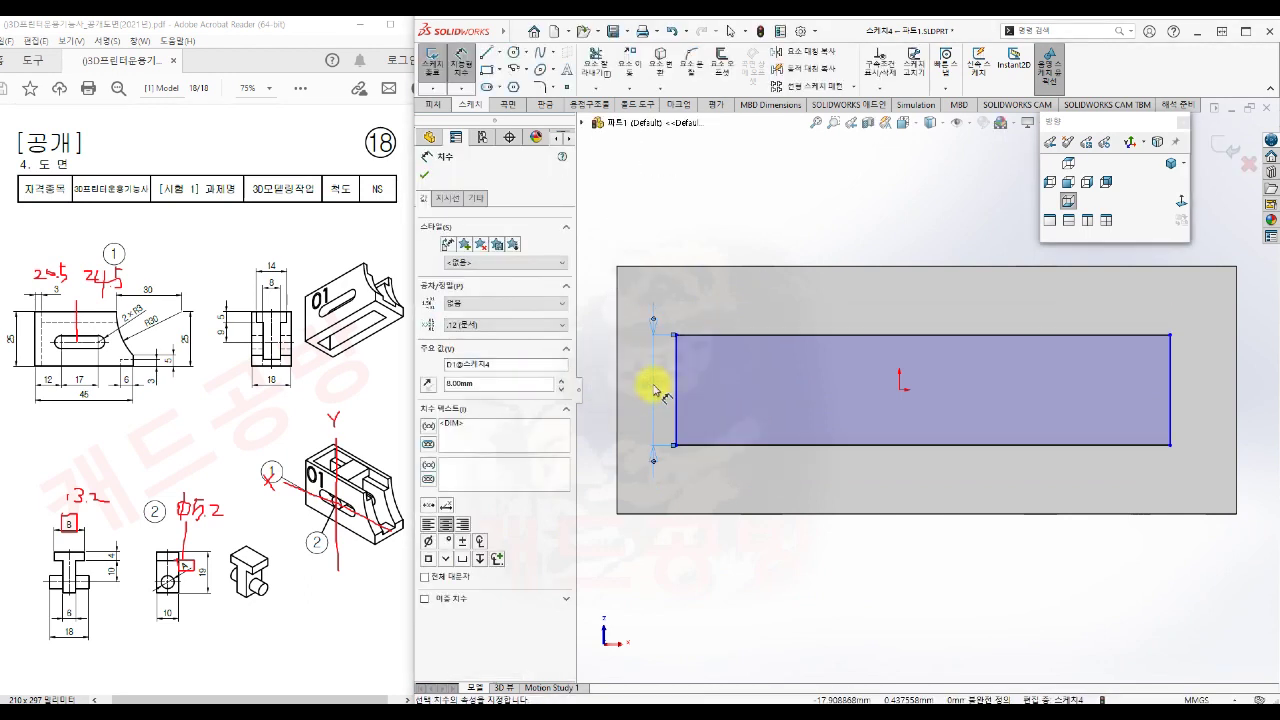
- Dimension the distance from the rectangle's right edge to the block's right edge as 6 mm
click(1175, 430)
click(1236, 426)
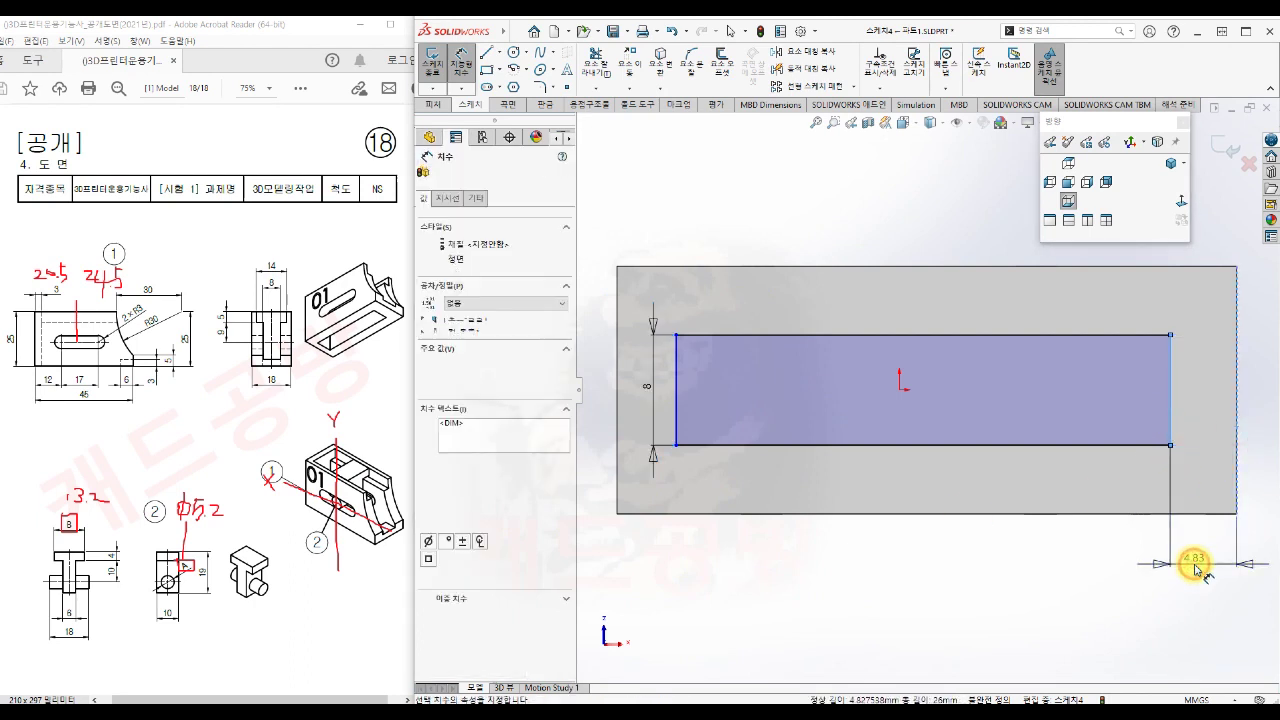
click(1197, 568)
text(6)
key(Return)
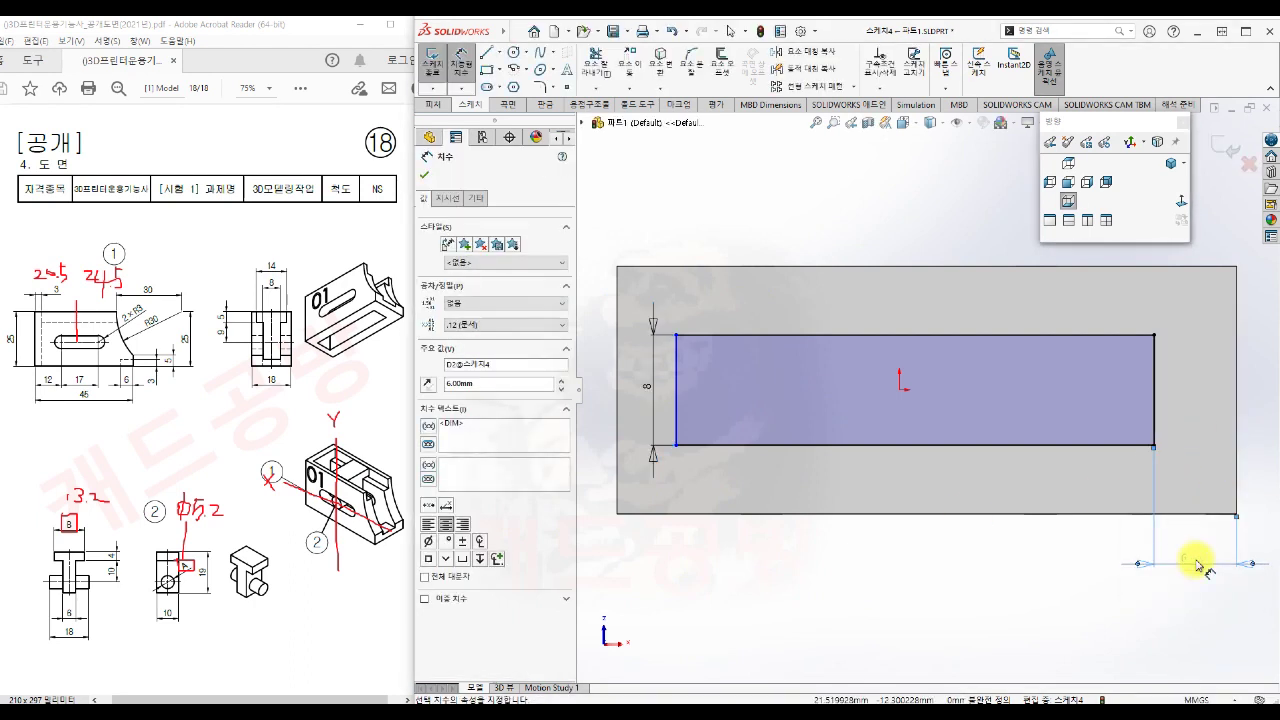
- Dimension the distance from the rectangle's left edge to the block's left edge as 3 mm
click(678, 431)
click(620, 425)
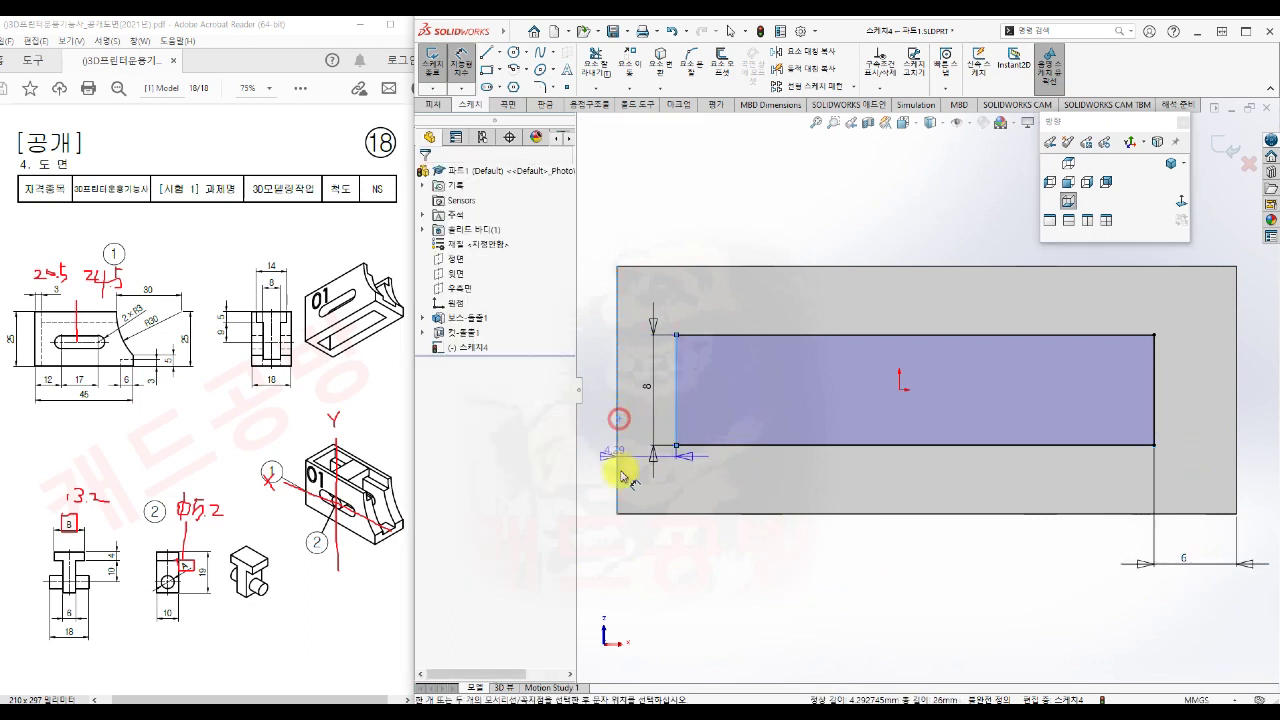
click(650, 540)
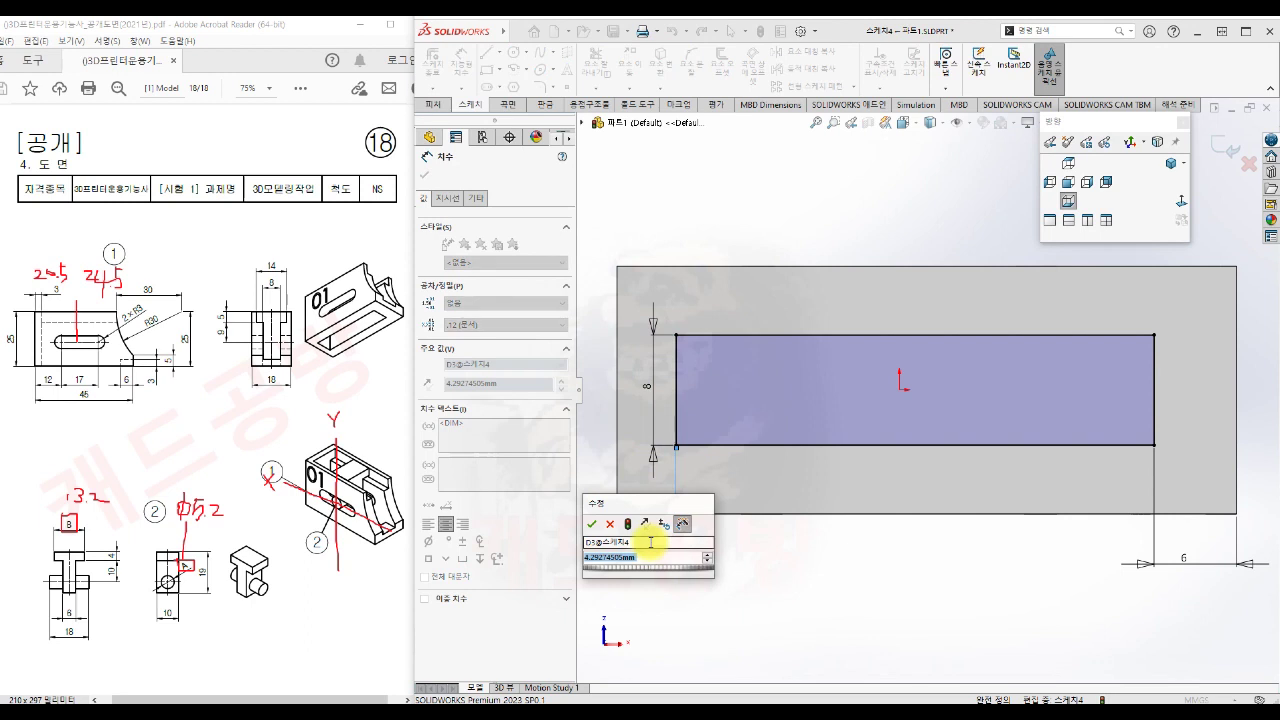
text(3)
key(Return)
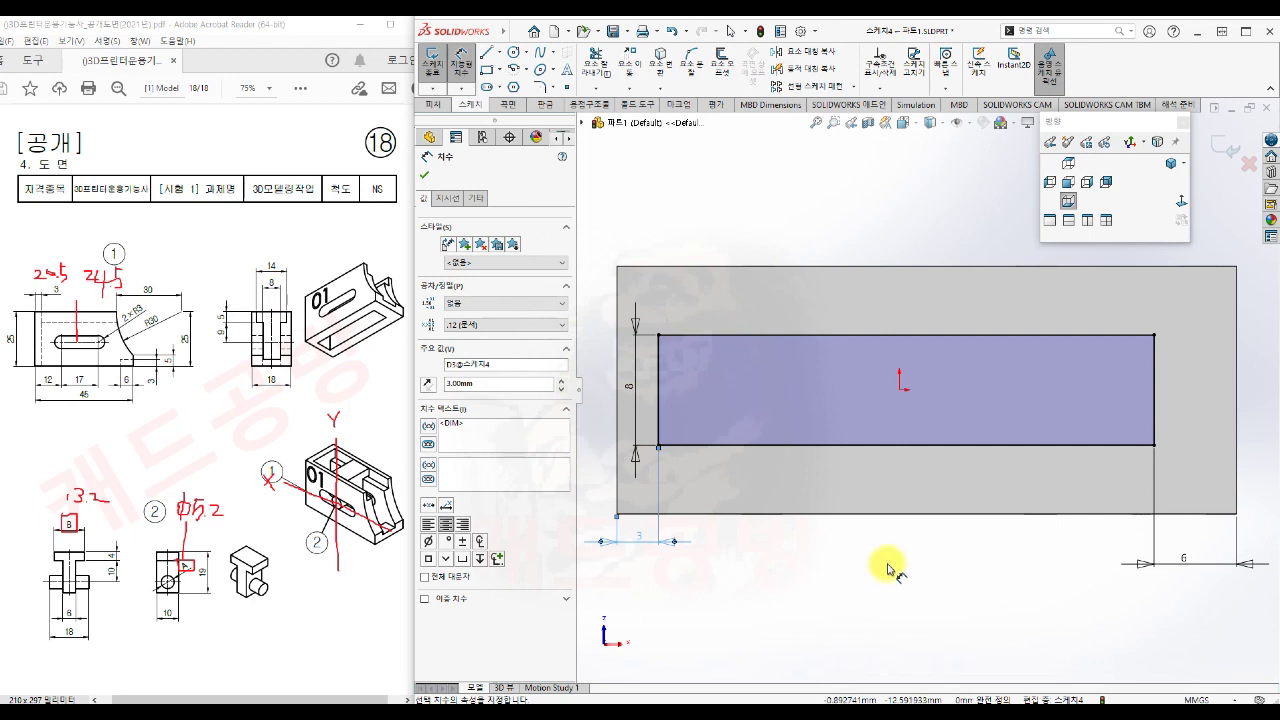
- Close the sketch and cut the rectangle through the block's floor with an extruded cut set to Up To Next
key(s)
click(1000, 590)
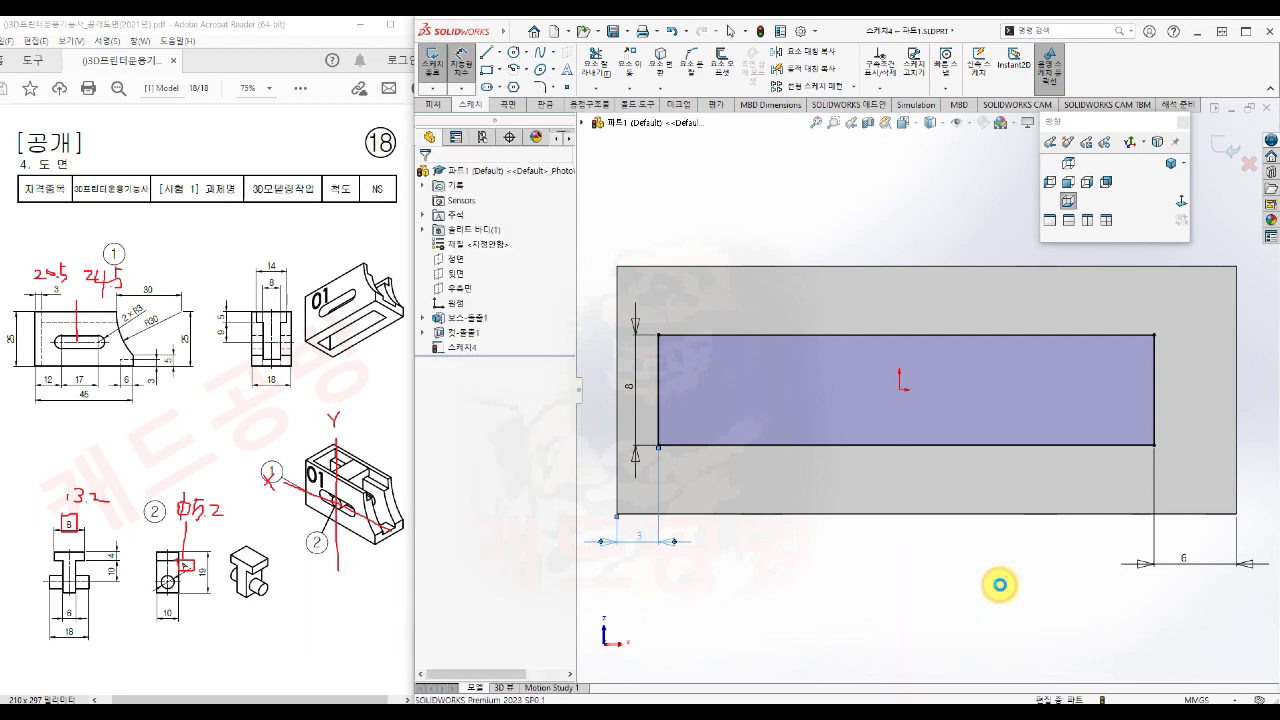
key(s)
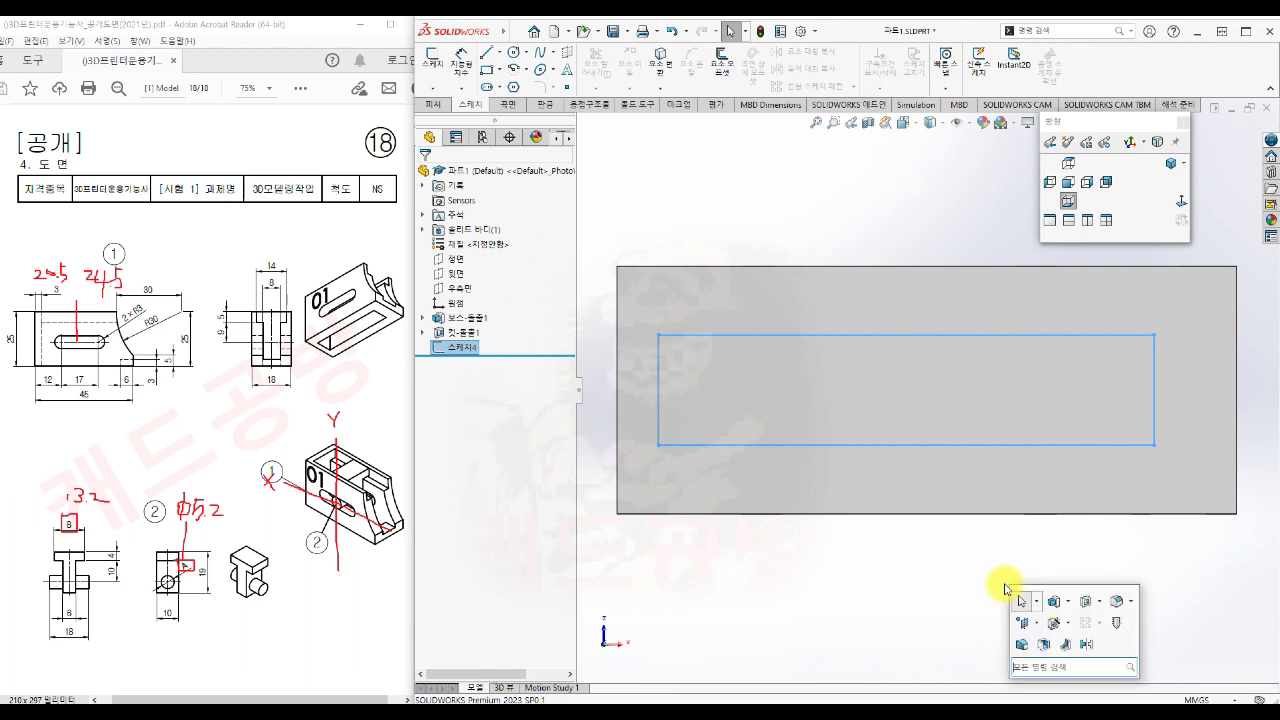
click(1089, 608)
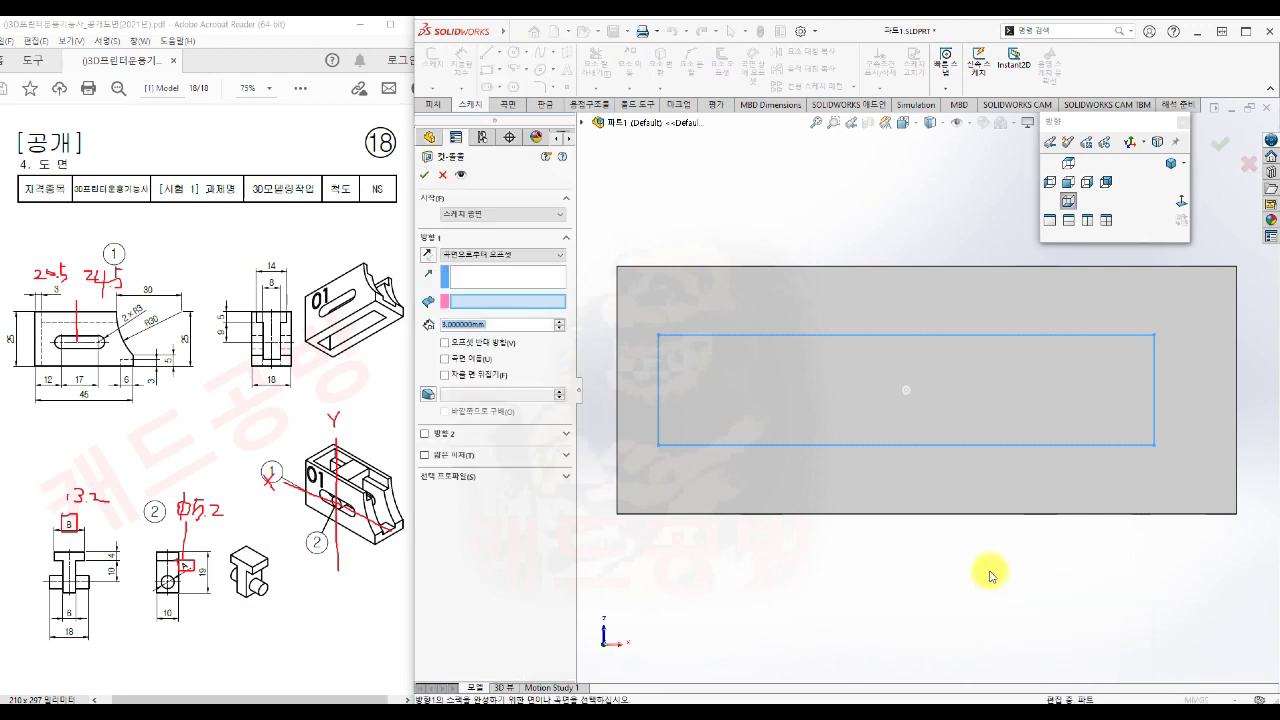
click(522, 255)
click(518, 268)
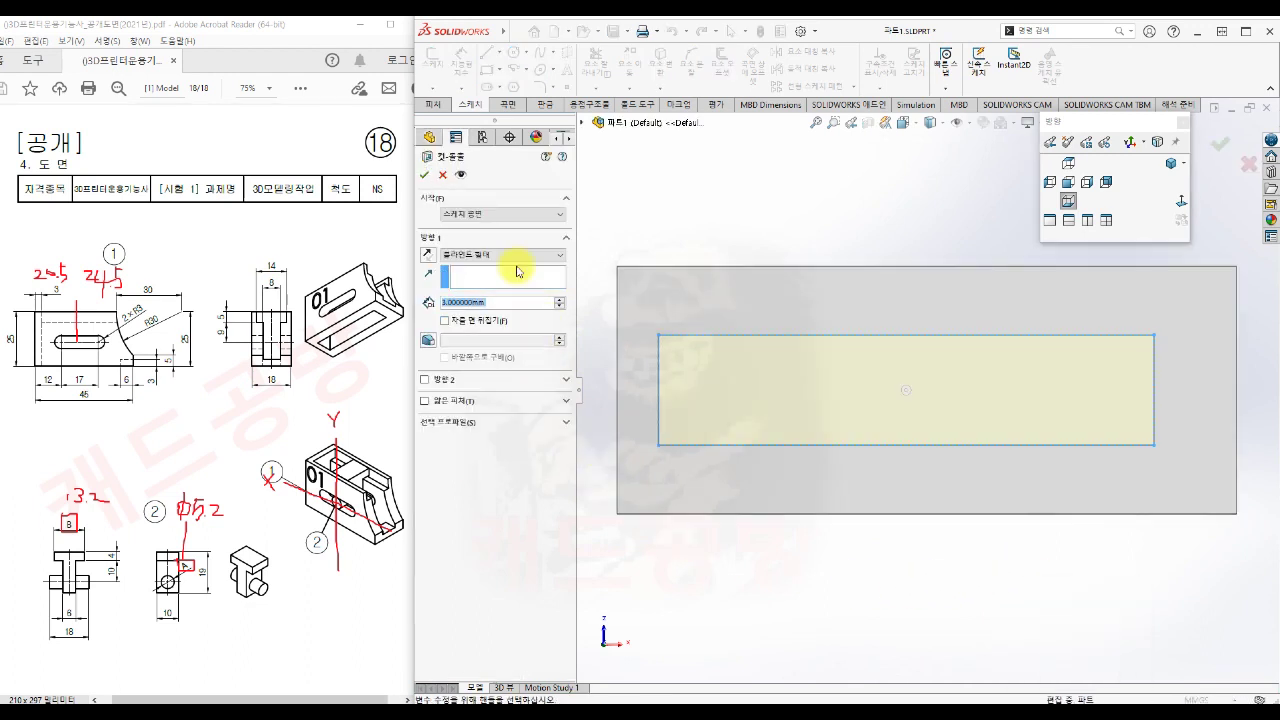
click(518, 259)
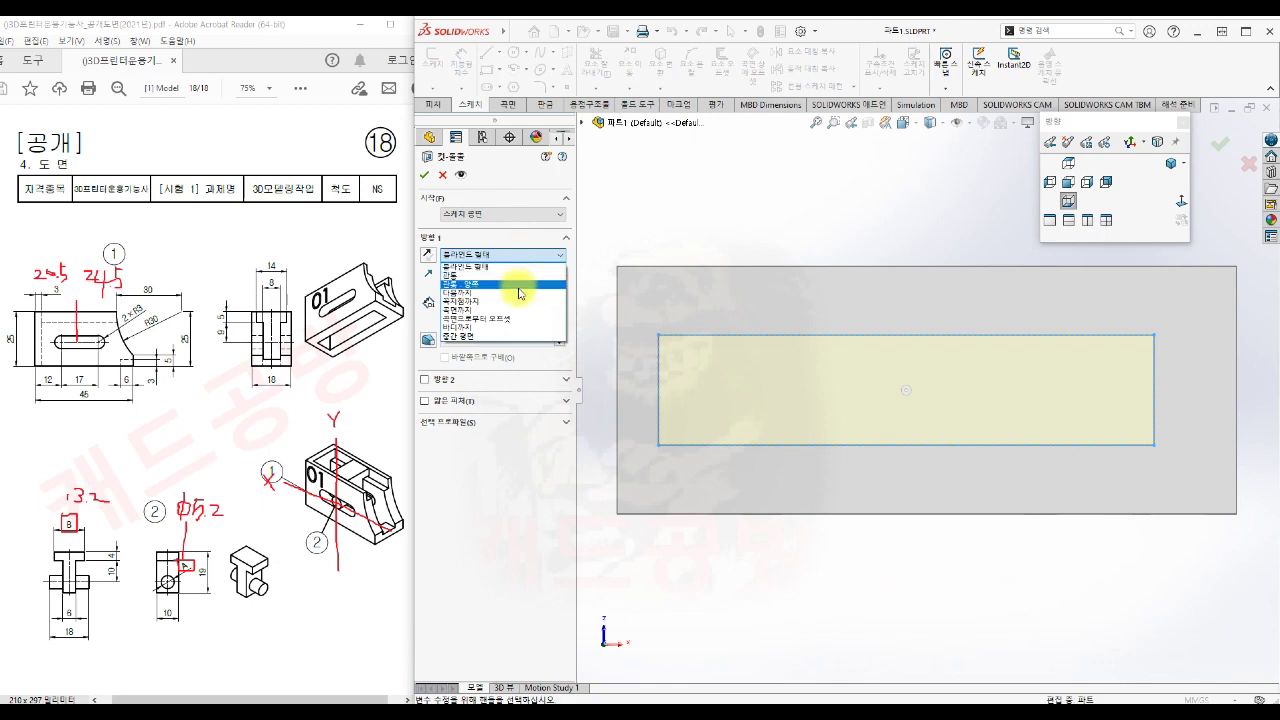
click(518, 290)
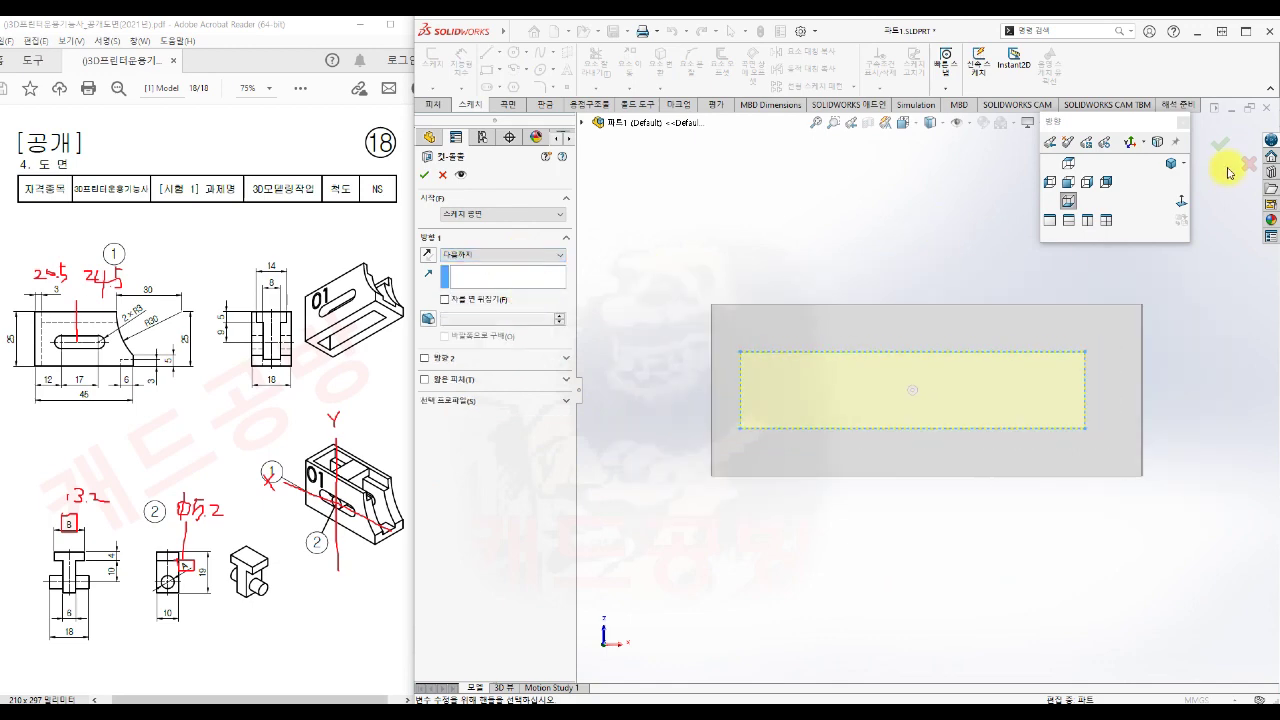
click(1171, 163)
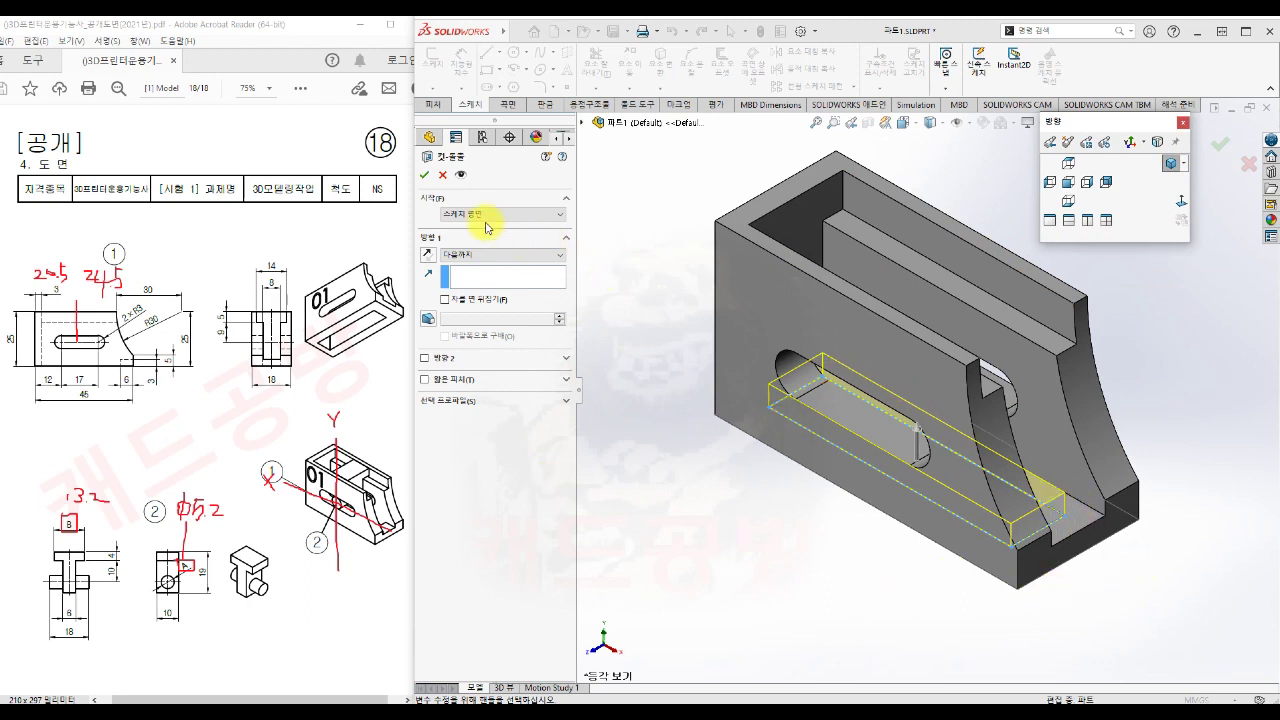
click(425, 177)
- Start a sketch on the block's slotted front face and add the sketch text "01"
middle_drag(871, 623, 1234, 520)
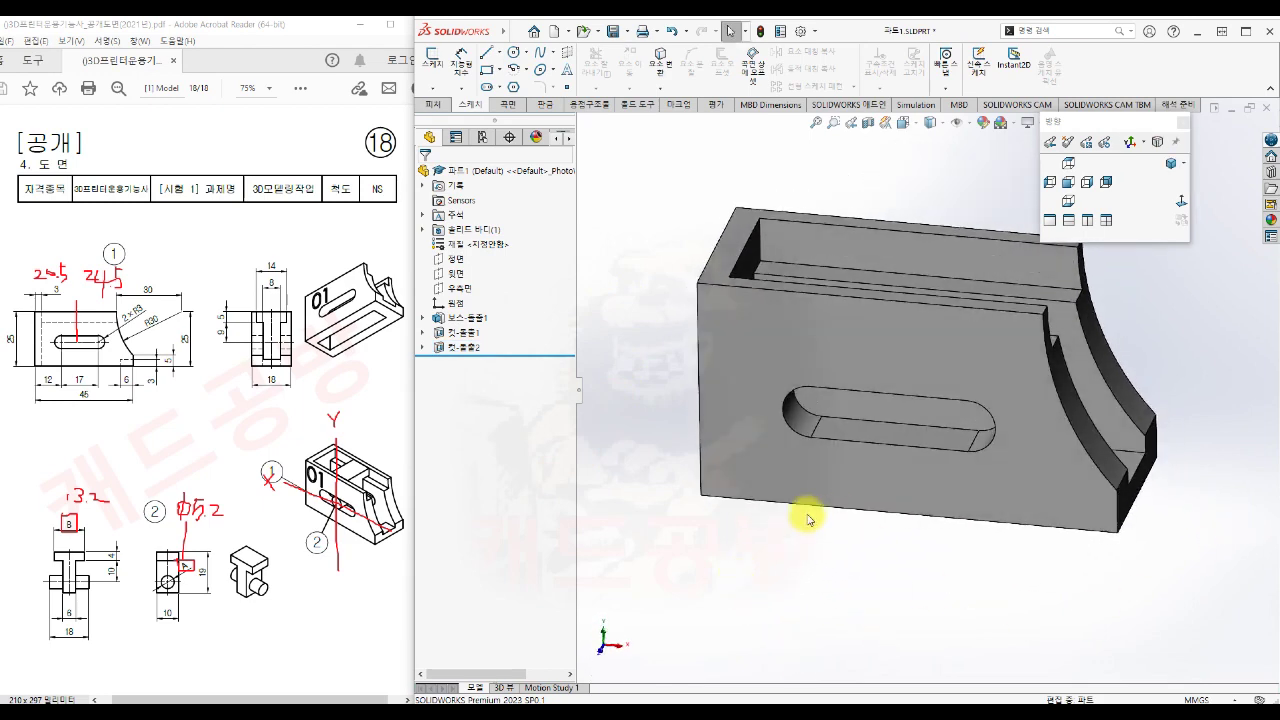
click(762, 350)
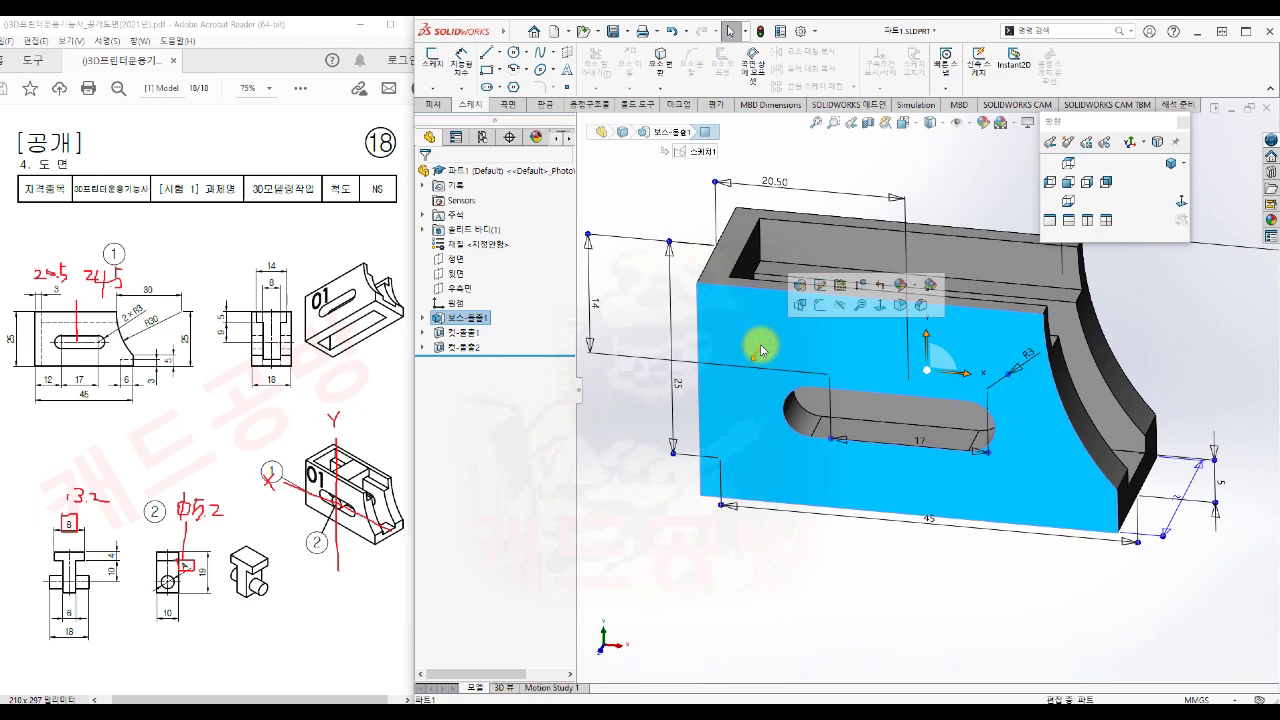
click(825, 307)
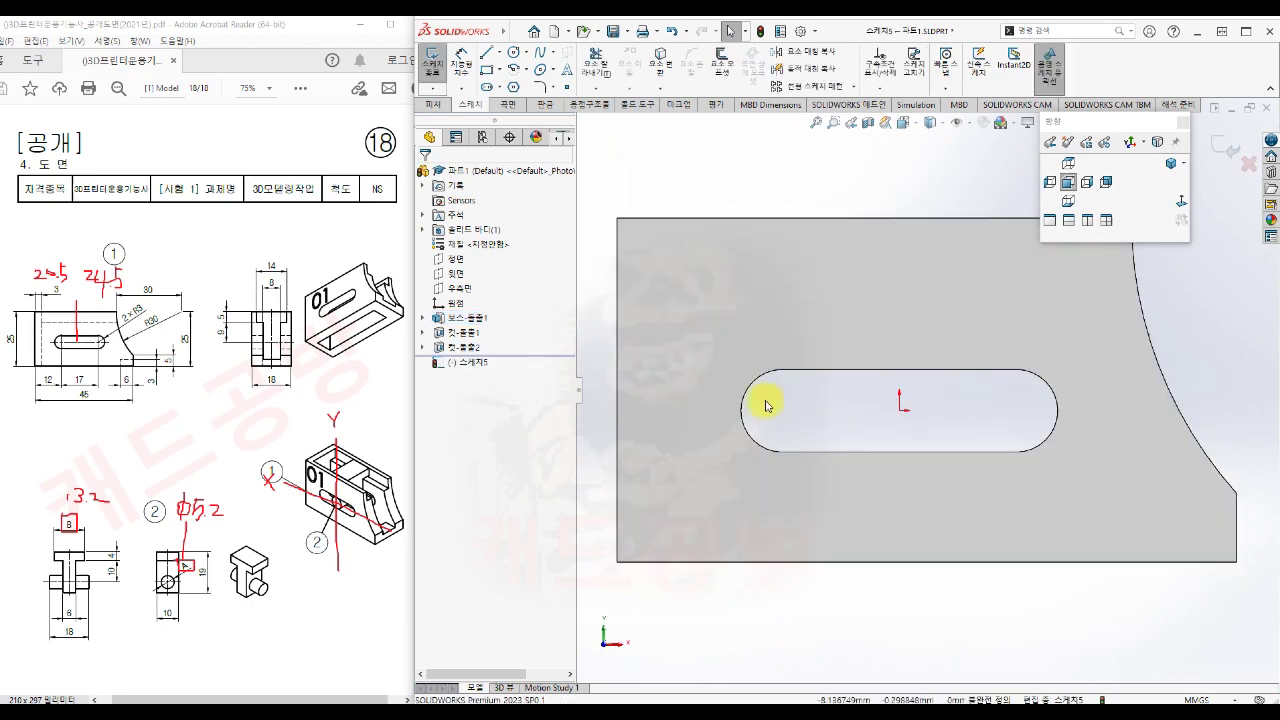
click(564, 72)
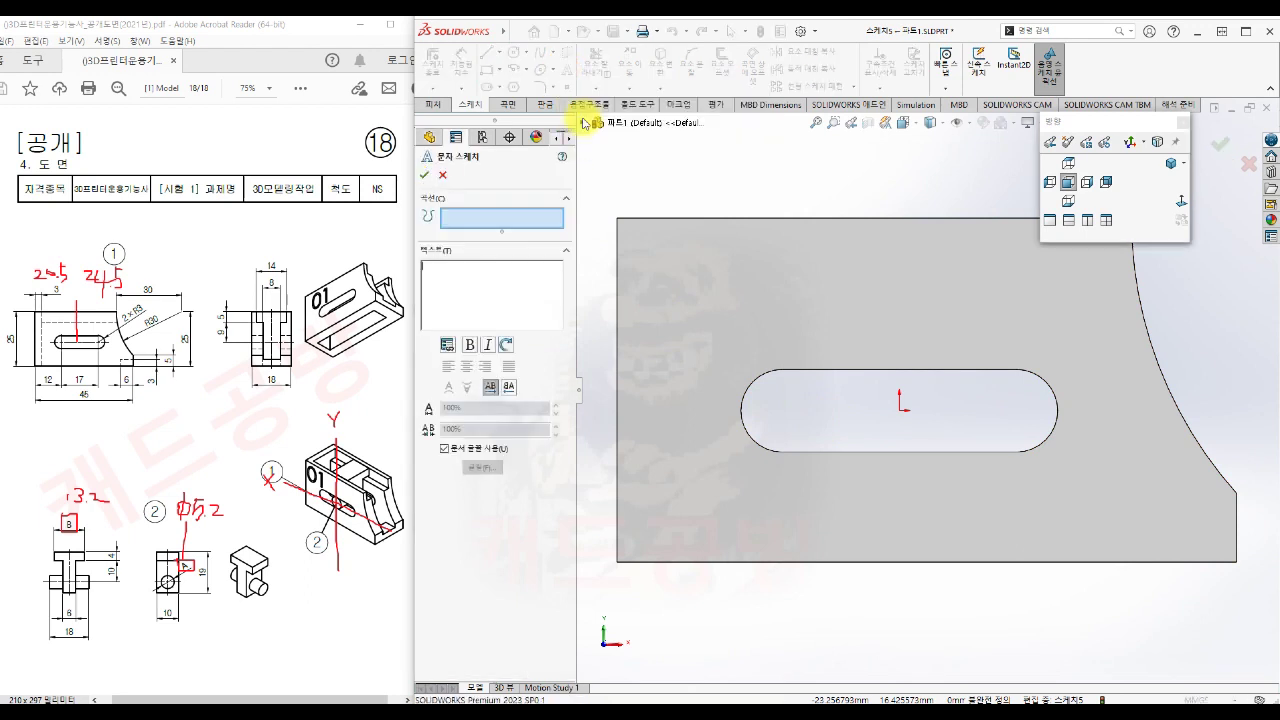
click(492, 296)
text(01)
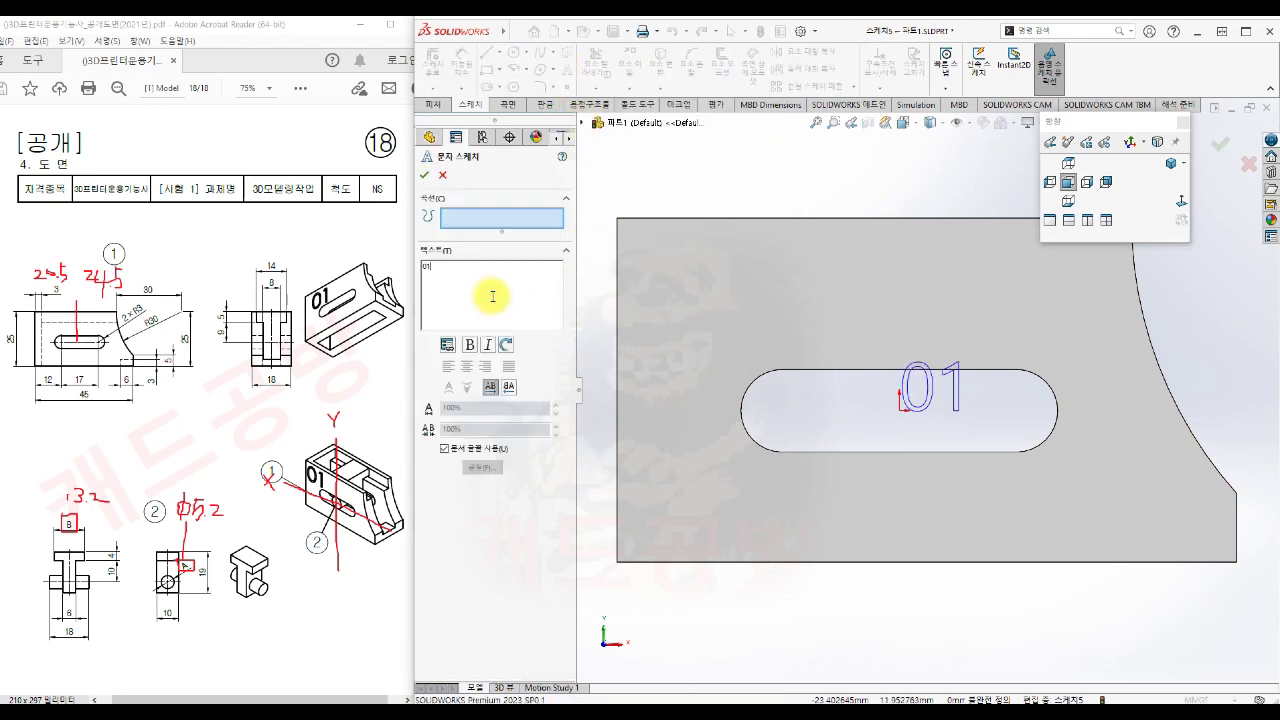
click(428, 270)
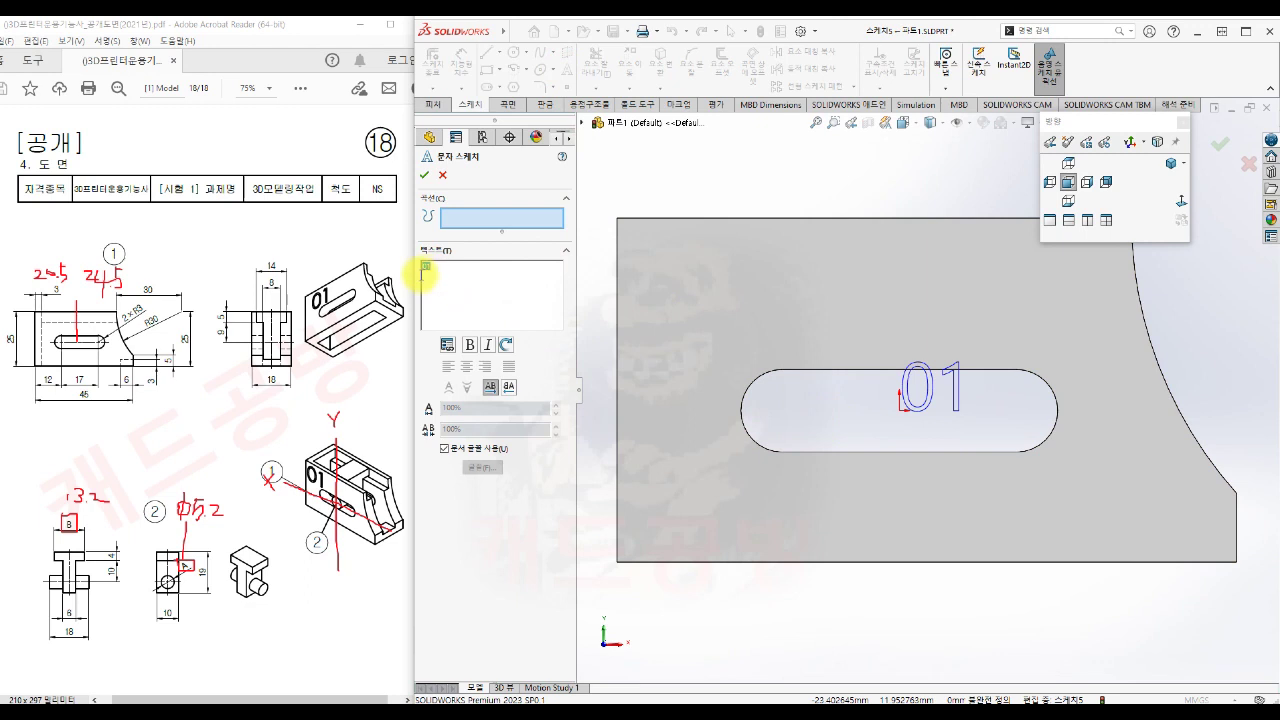
drag(421, 276, 423, 363)
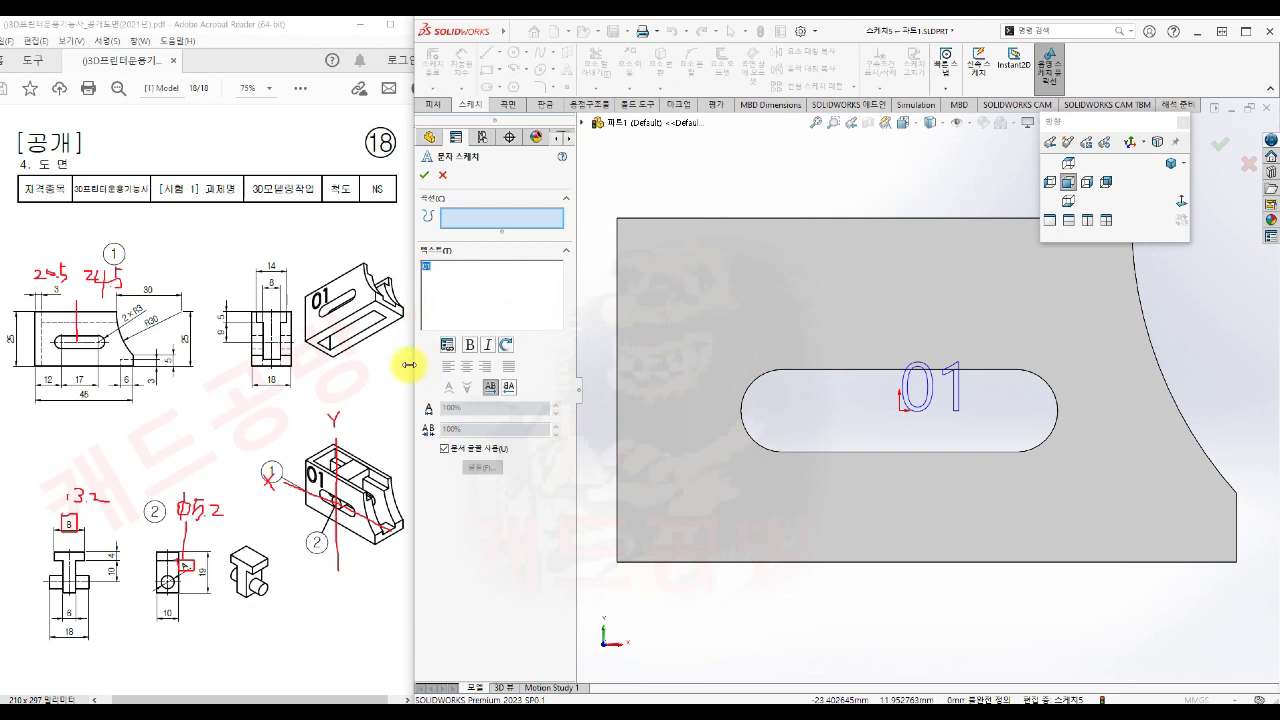
- Override the document font for the "01" text and set its size to 26 points
click(446, 451)
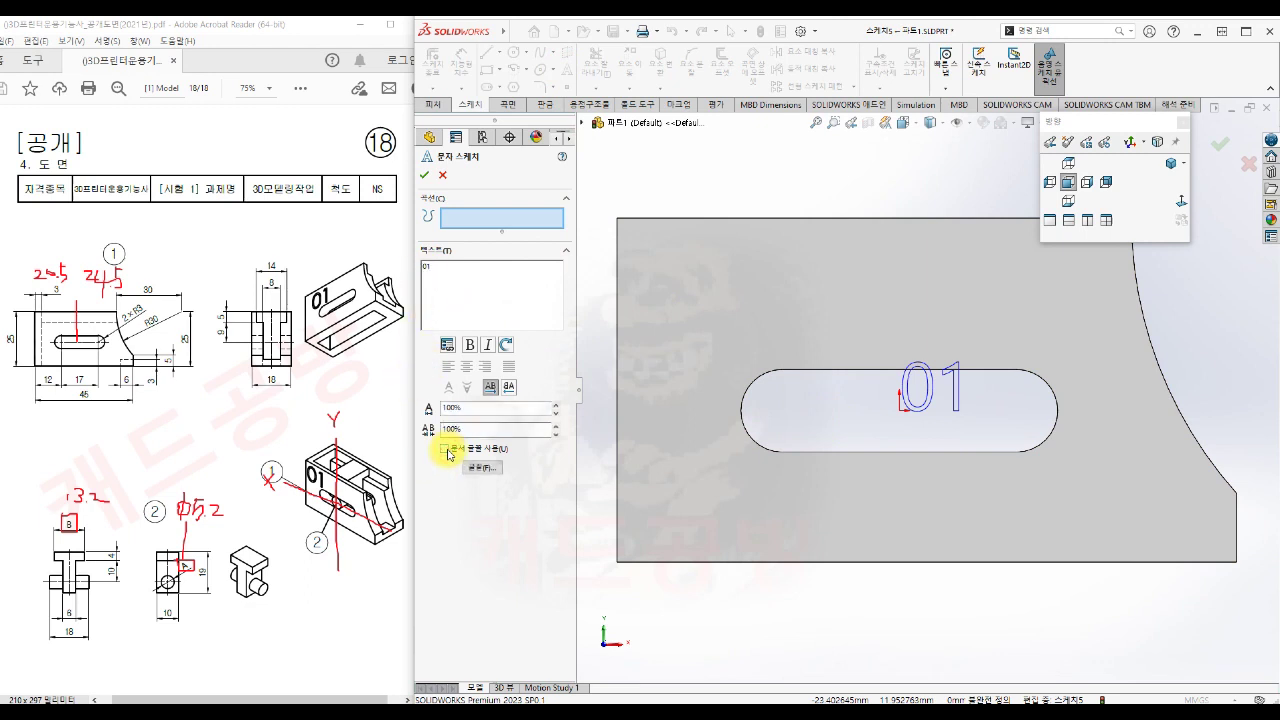
click(483, 467)
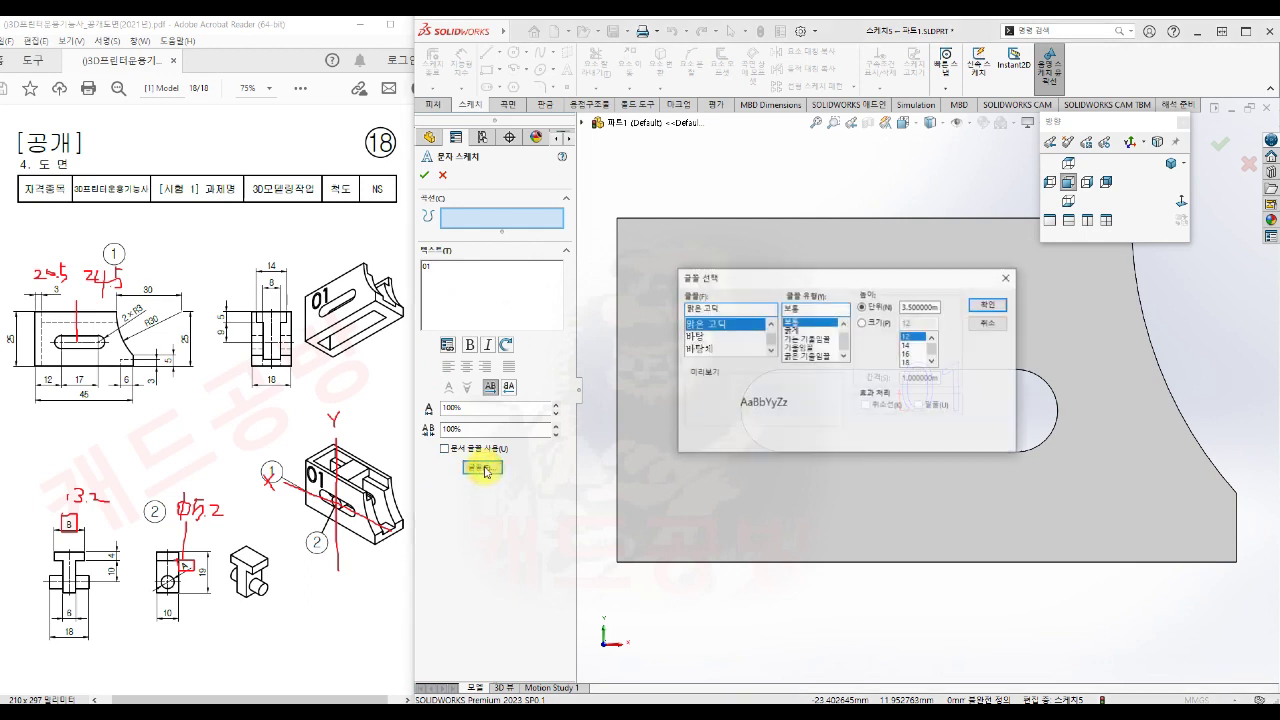
click(872, 323)
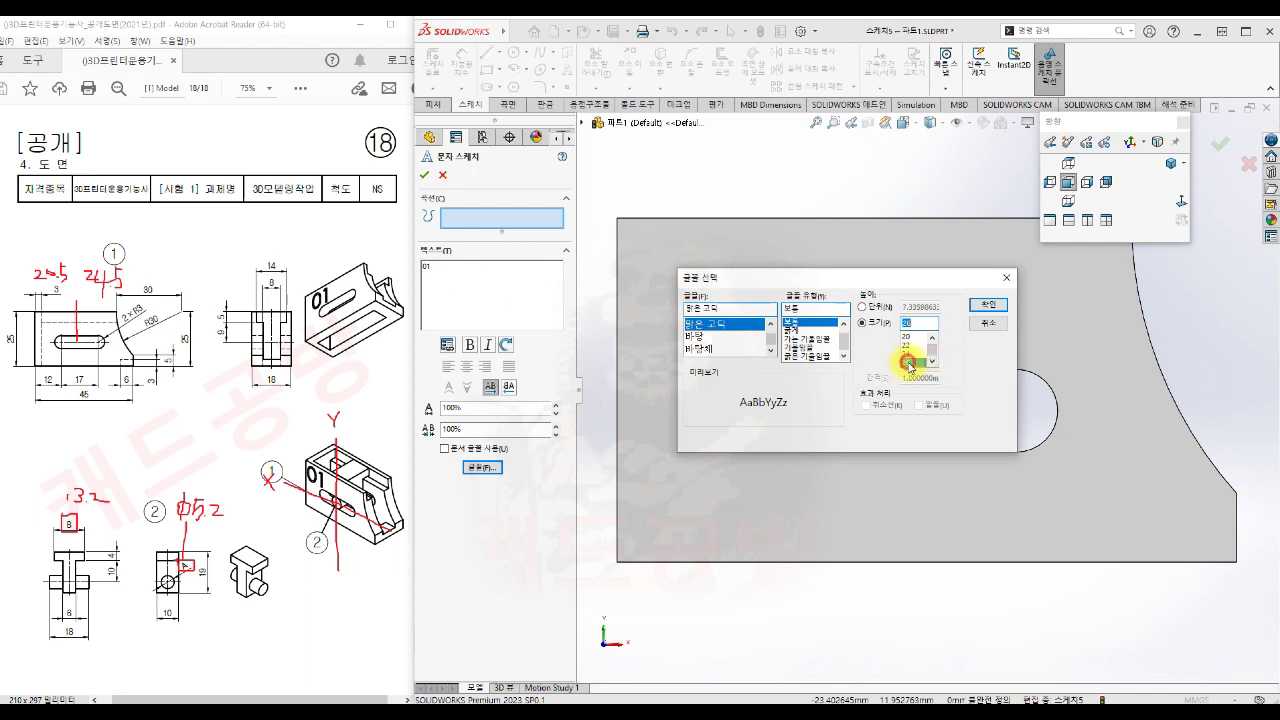
click(983, 305)
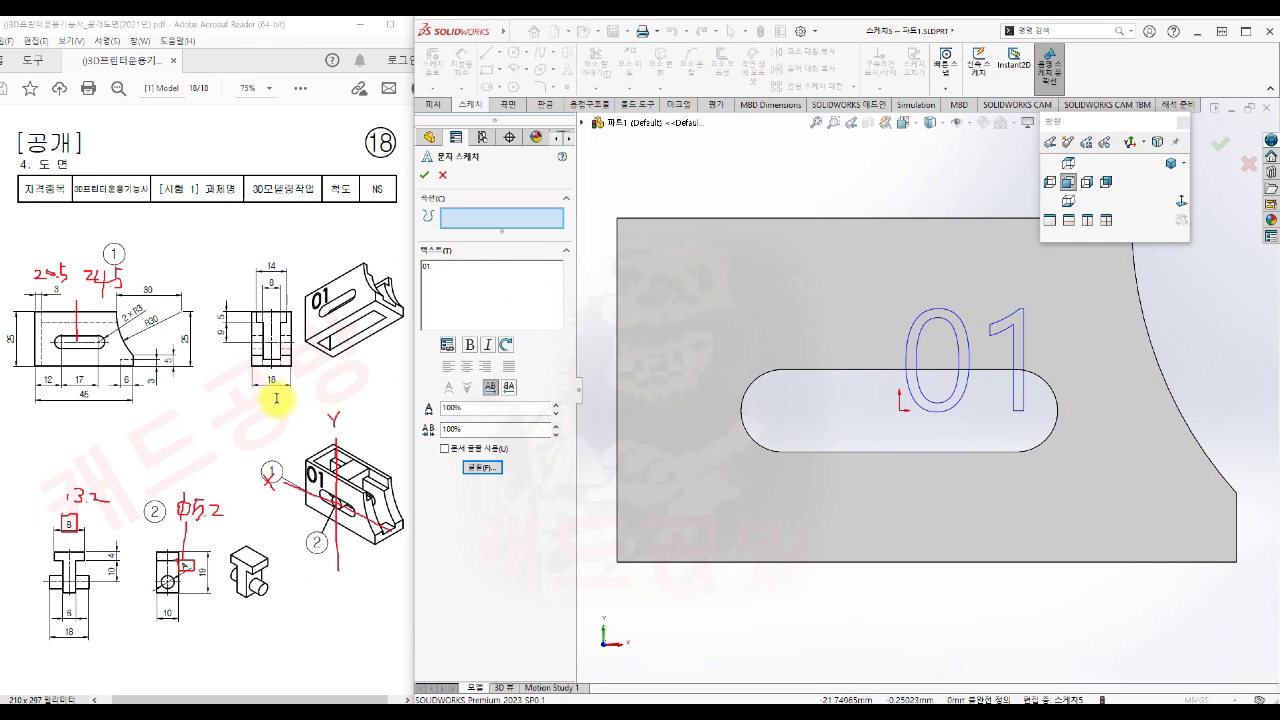
- Place the "01" text near the face's upper-left corner above the slot and close the sketch
click(657, 352)
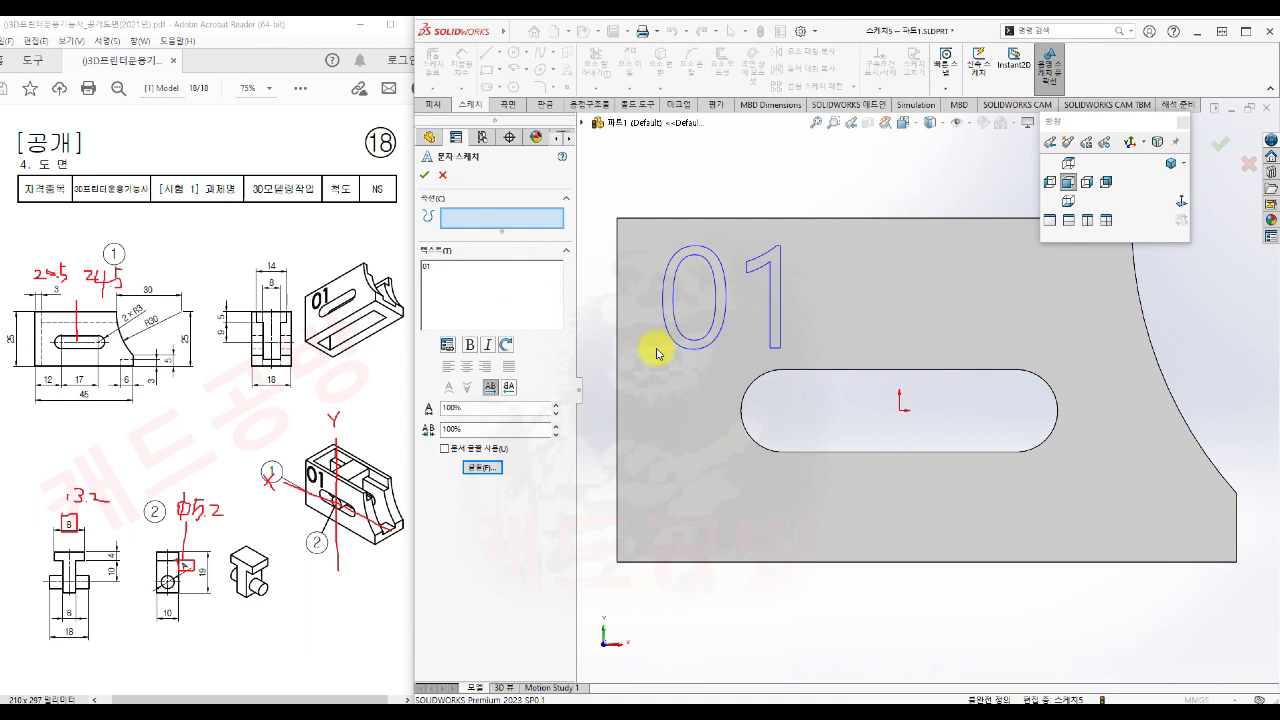
click(424, 175)
right_click(677, 601)
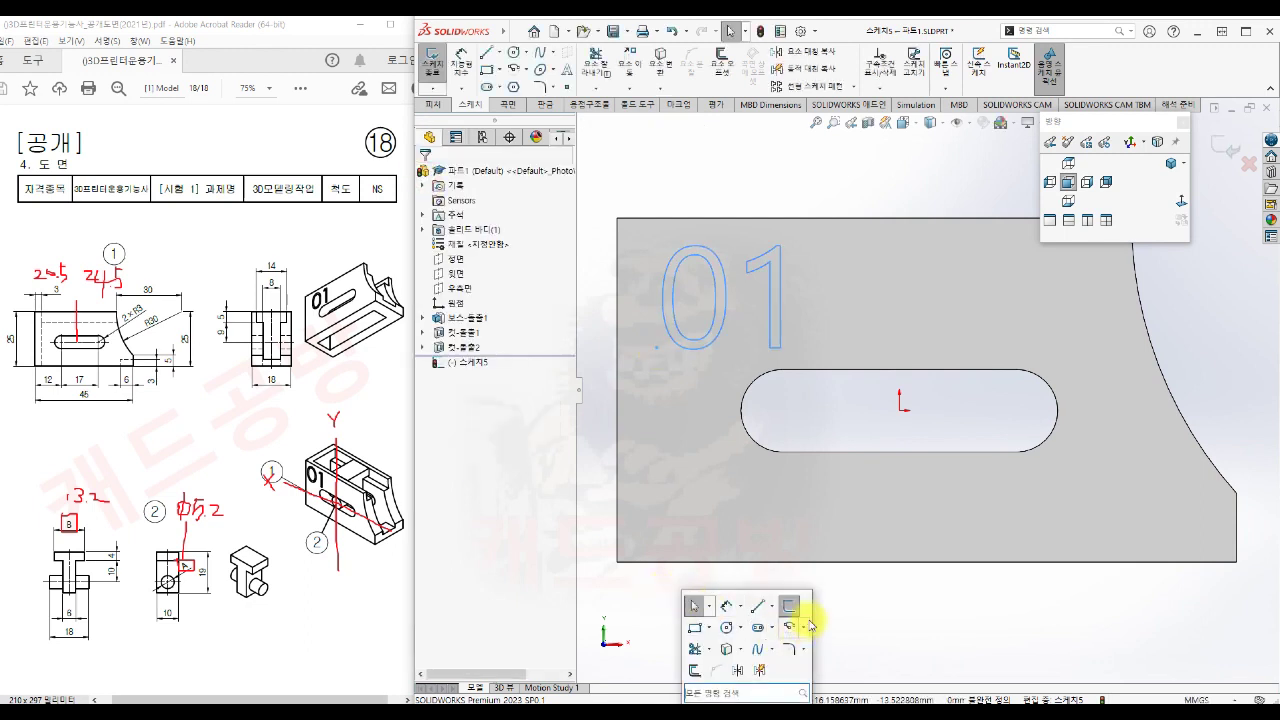
click(790, 612)
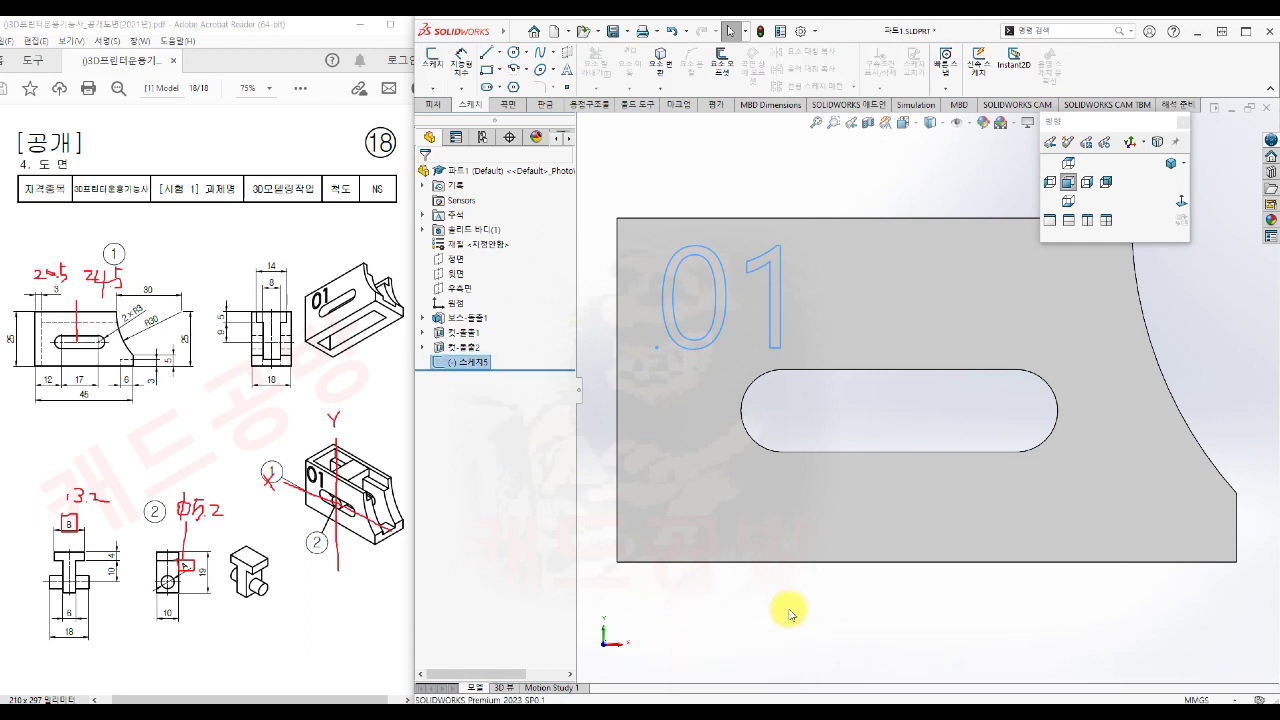
- Engrave the "01" text into the block's front face with a Blind extruded cut 1 mm deep
right_click(790, 612)
click(873, 633)
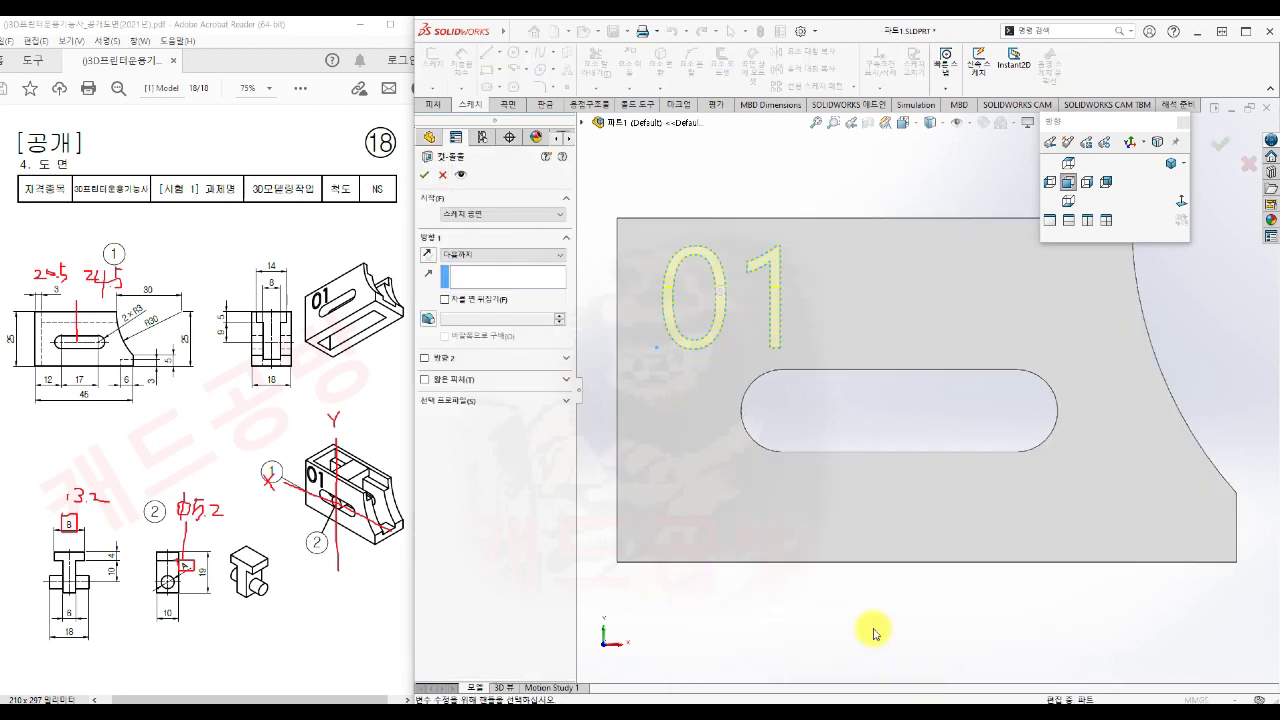
click(471, 257)
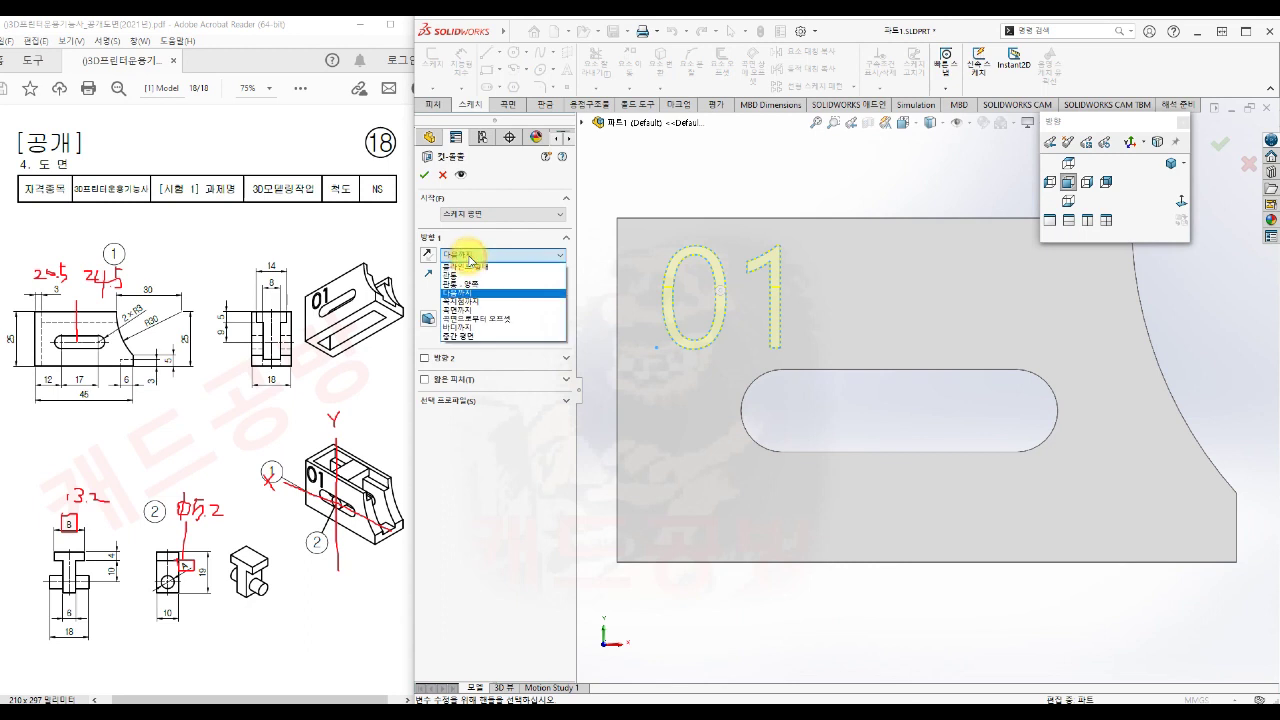
click(471, 265)
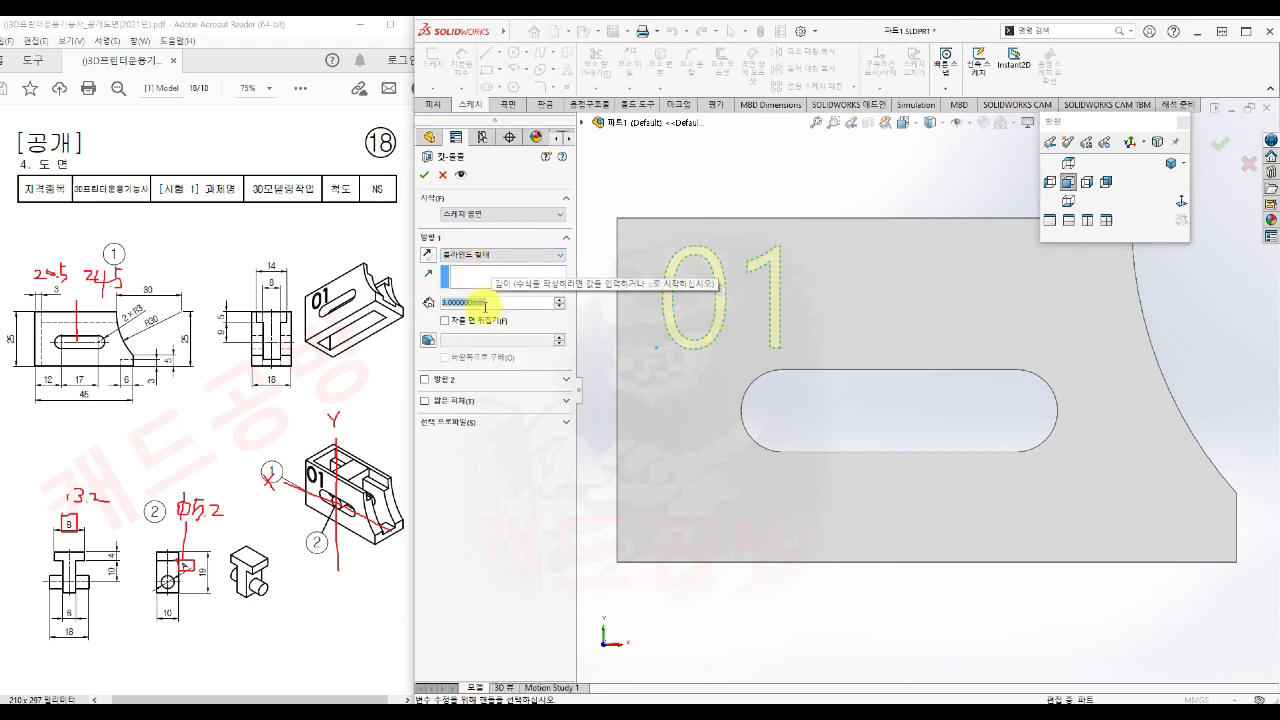
text(1)
click(757, 612)
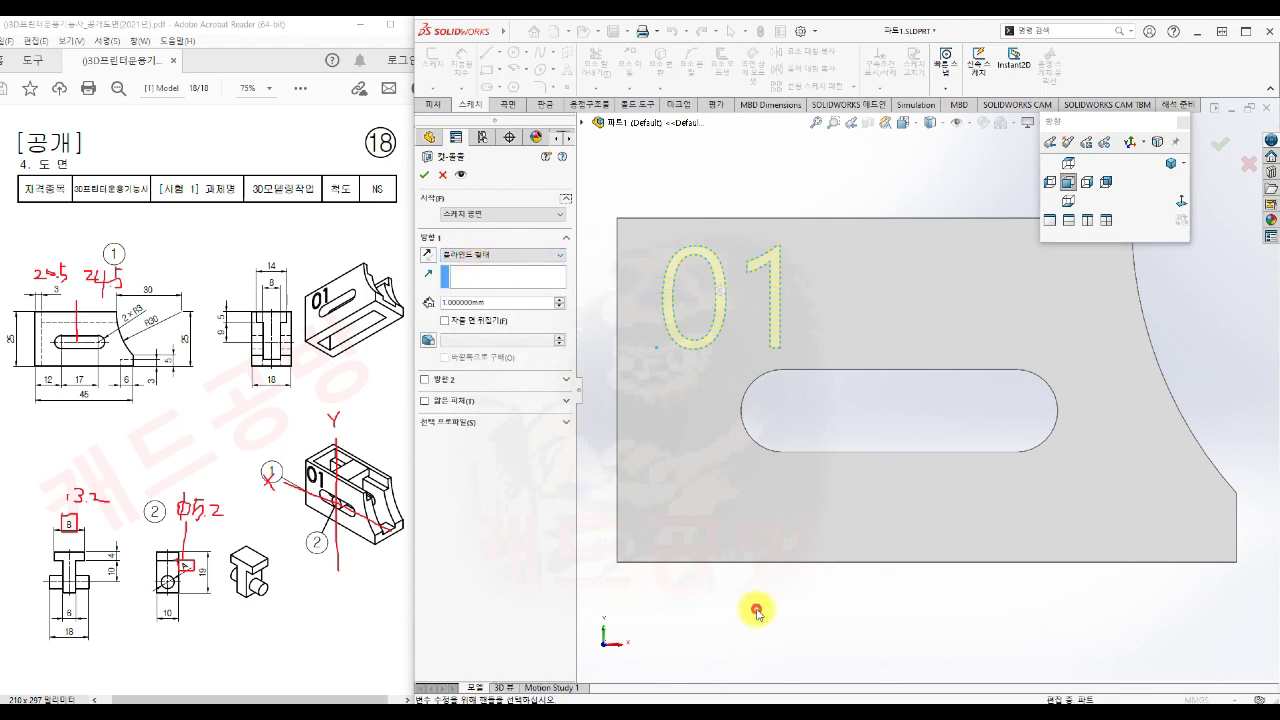
click(1170, 164)
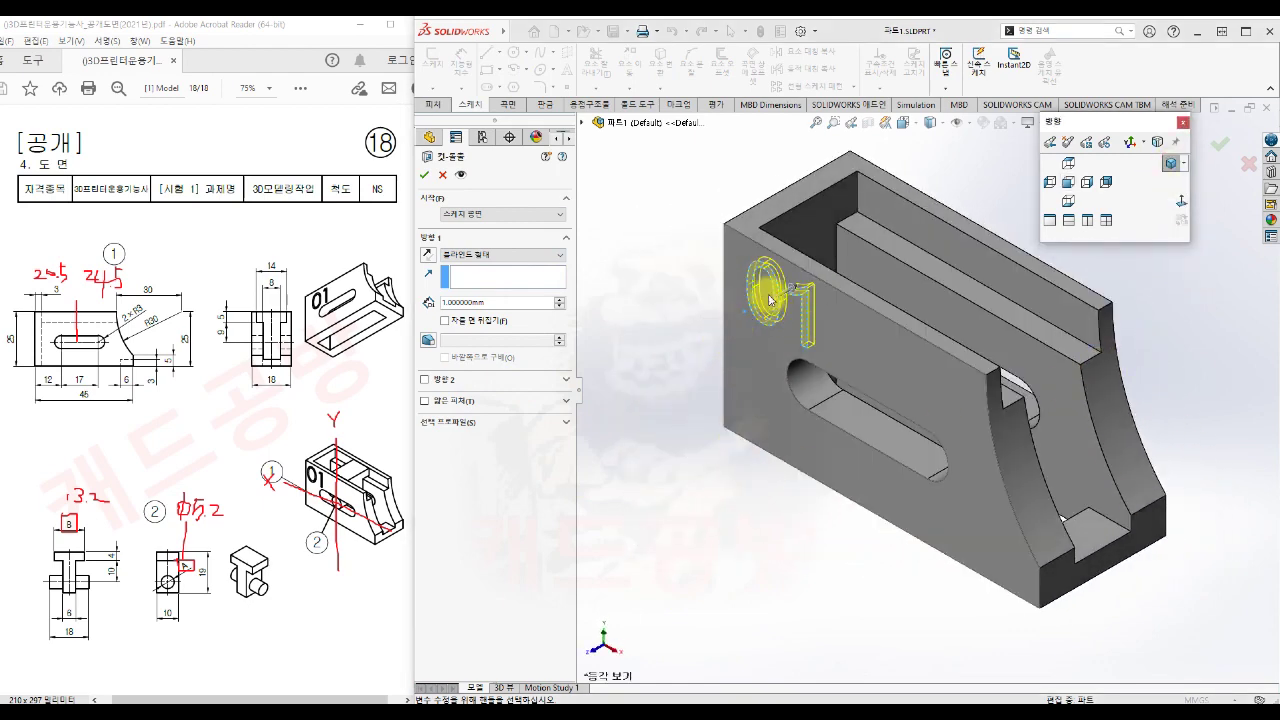
click(424, 174)
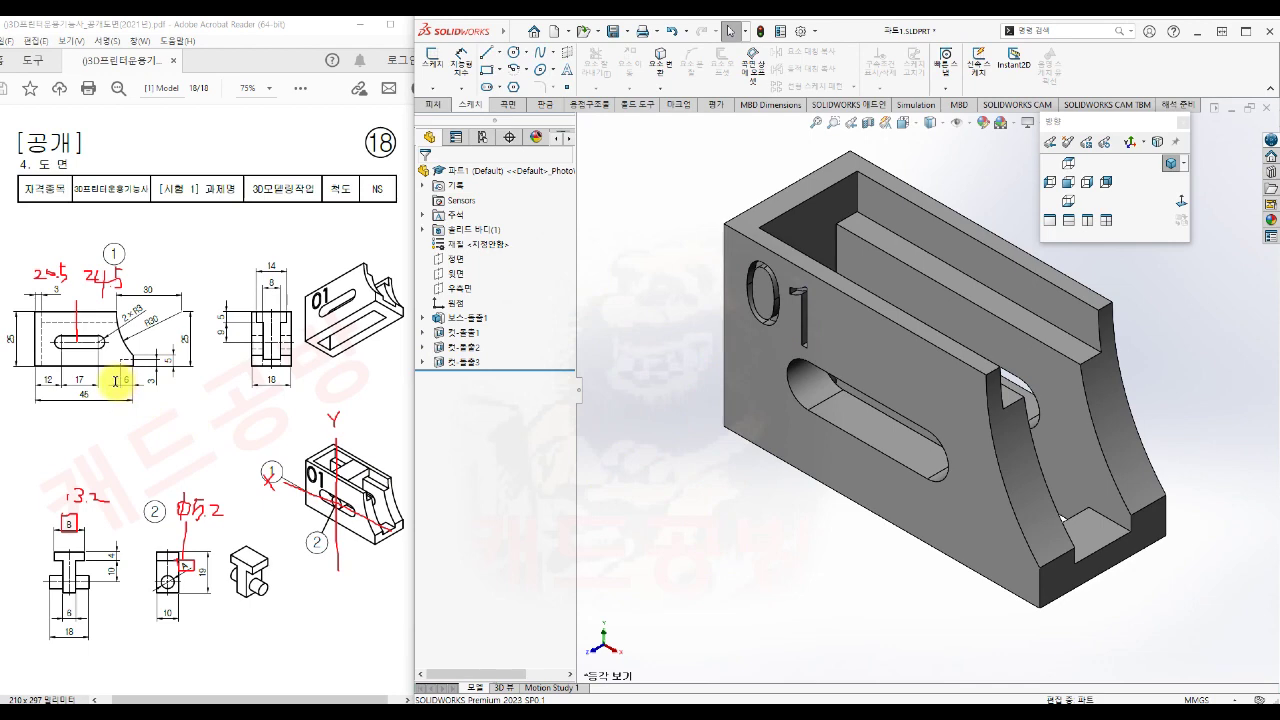
- Check the finished block against the drawing in the front, right and bottom views
click(1068, 182)
scroll(917, 408, up, 3)
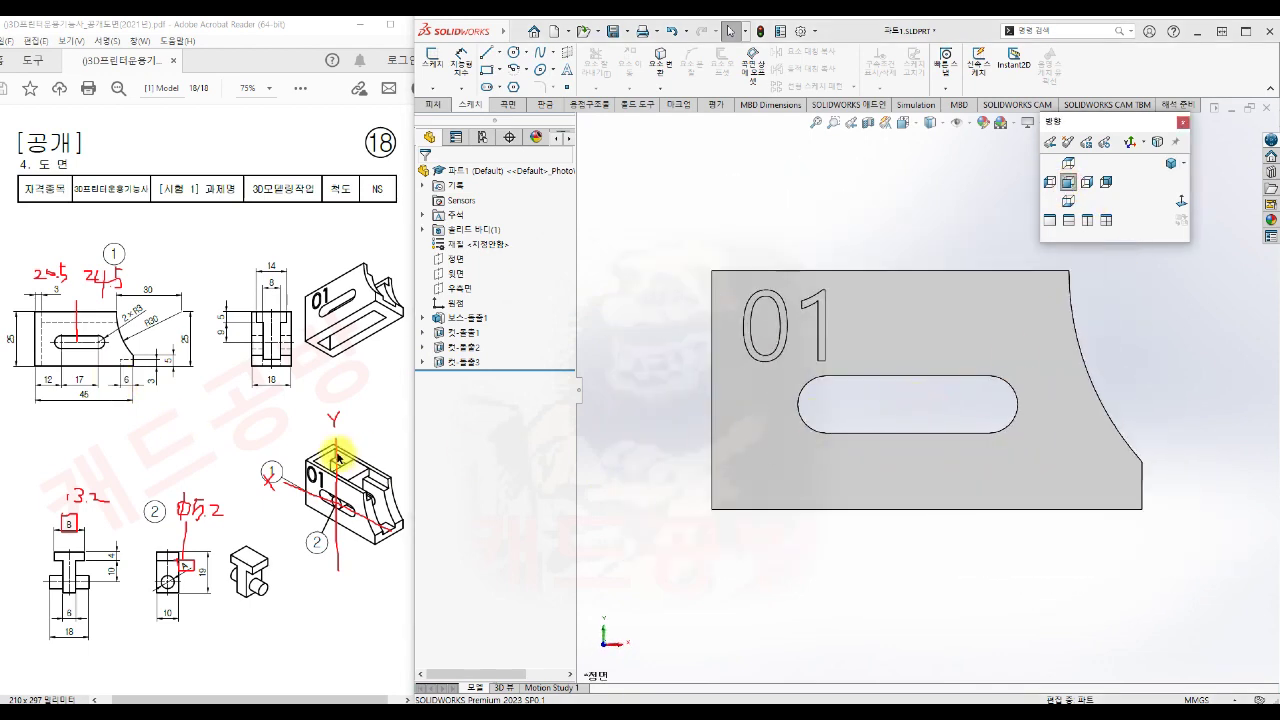
click(1087, 182)
scroll(967, 355, up, 3)
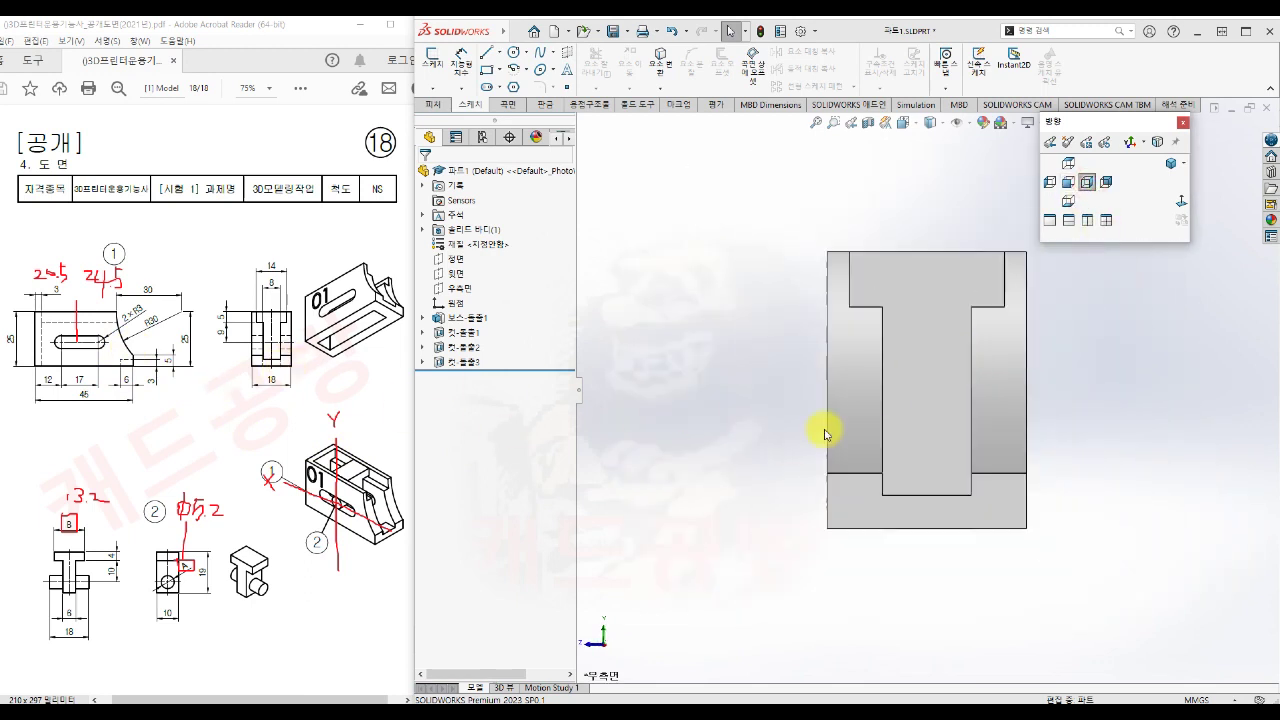
click(1067, 183)
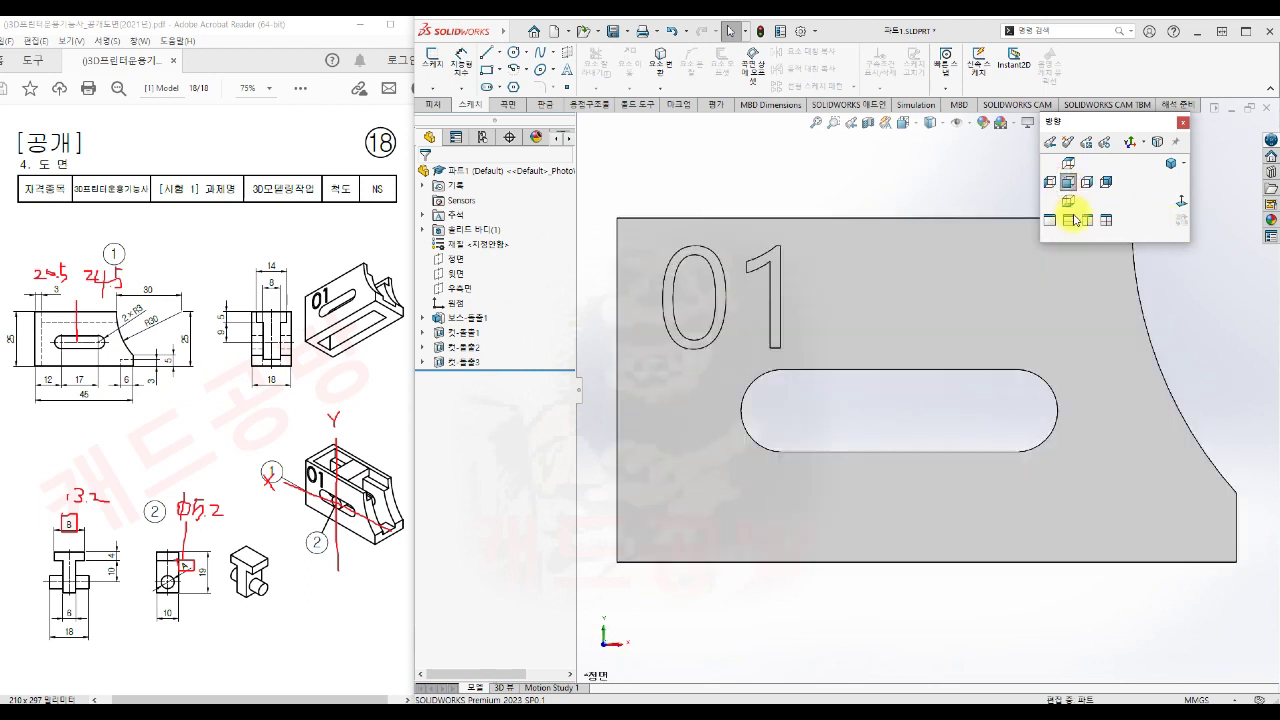
click(1068, 202)
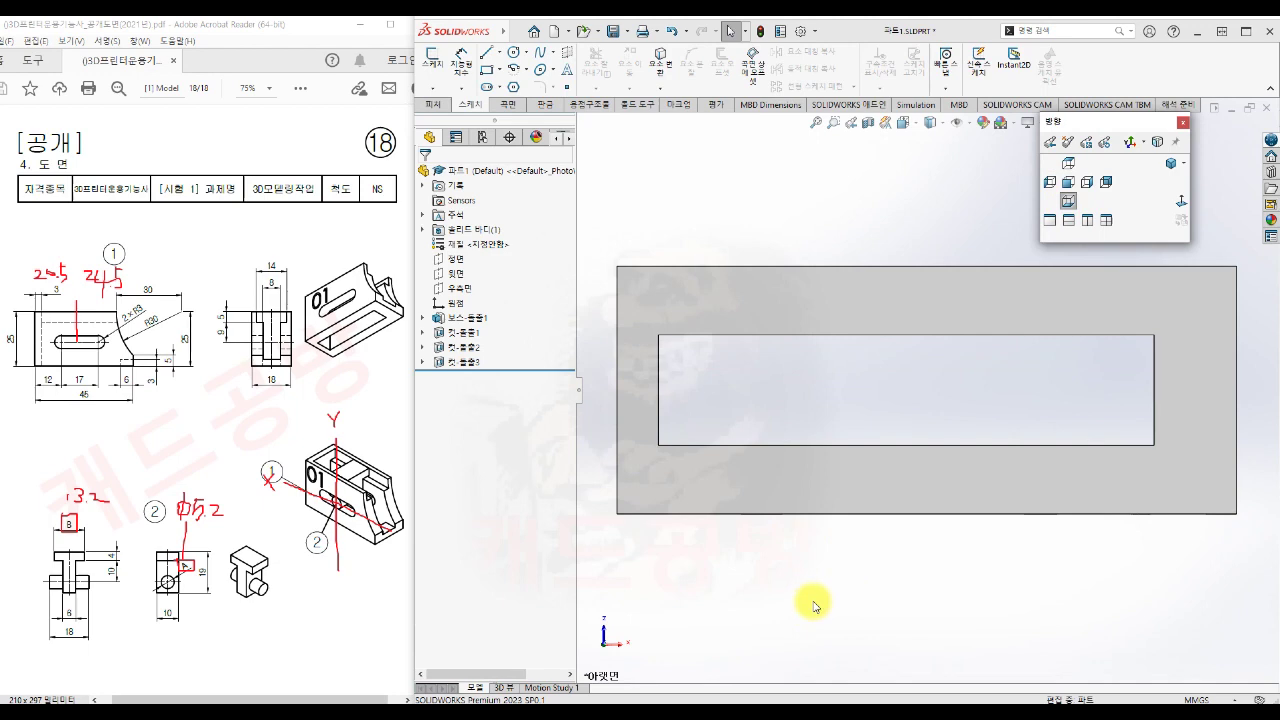
- Show the finished block in isometric view, then save and close the part
click(1171, 166)
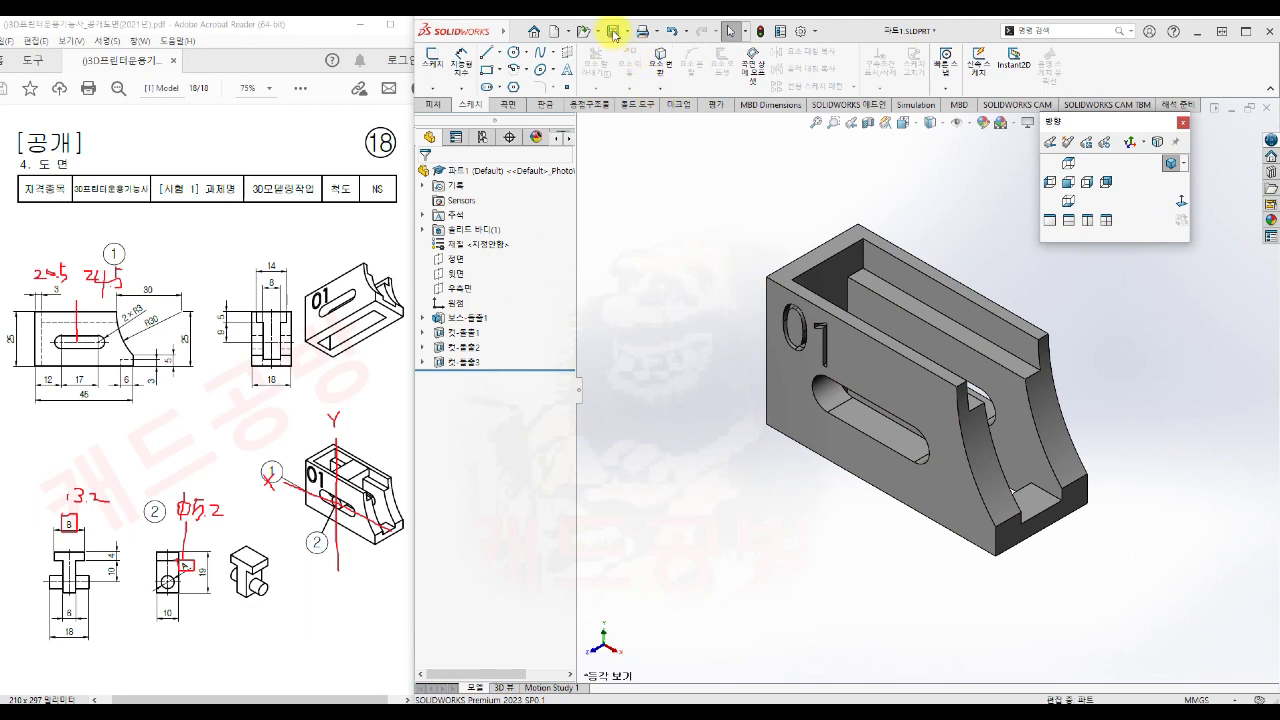
click(613, 34)
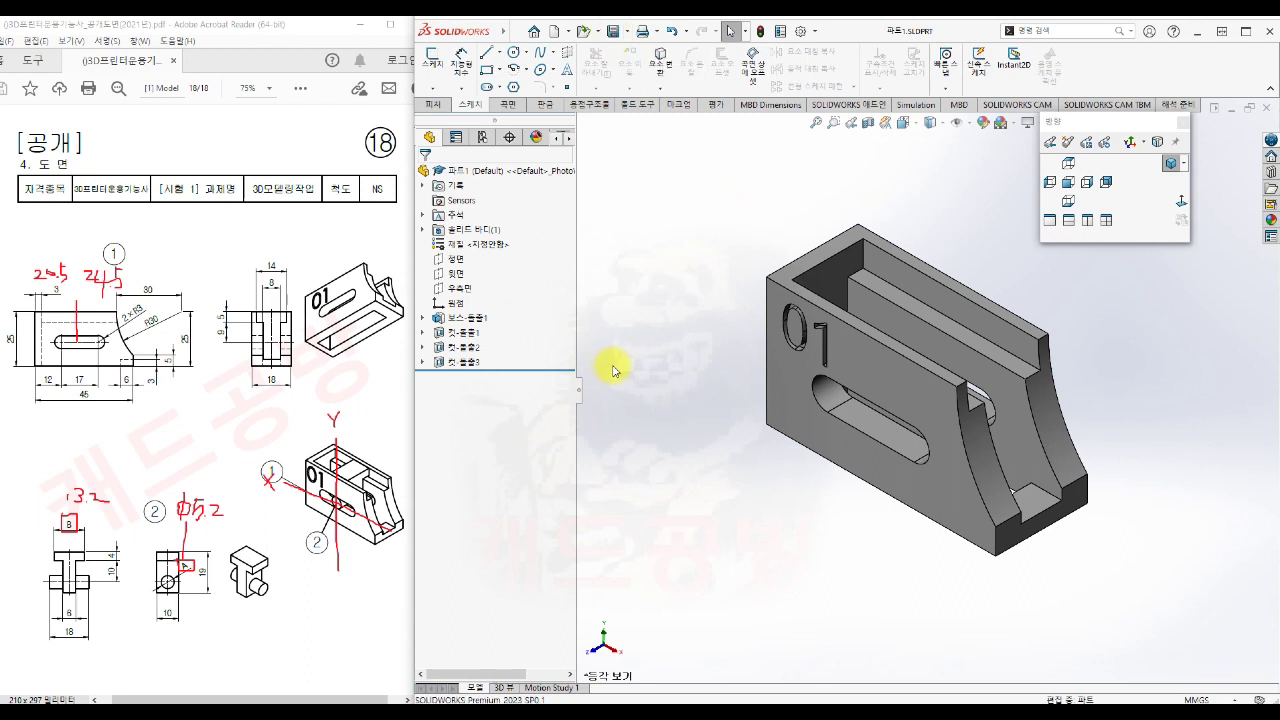
click(1267, 107)
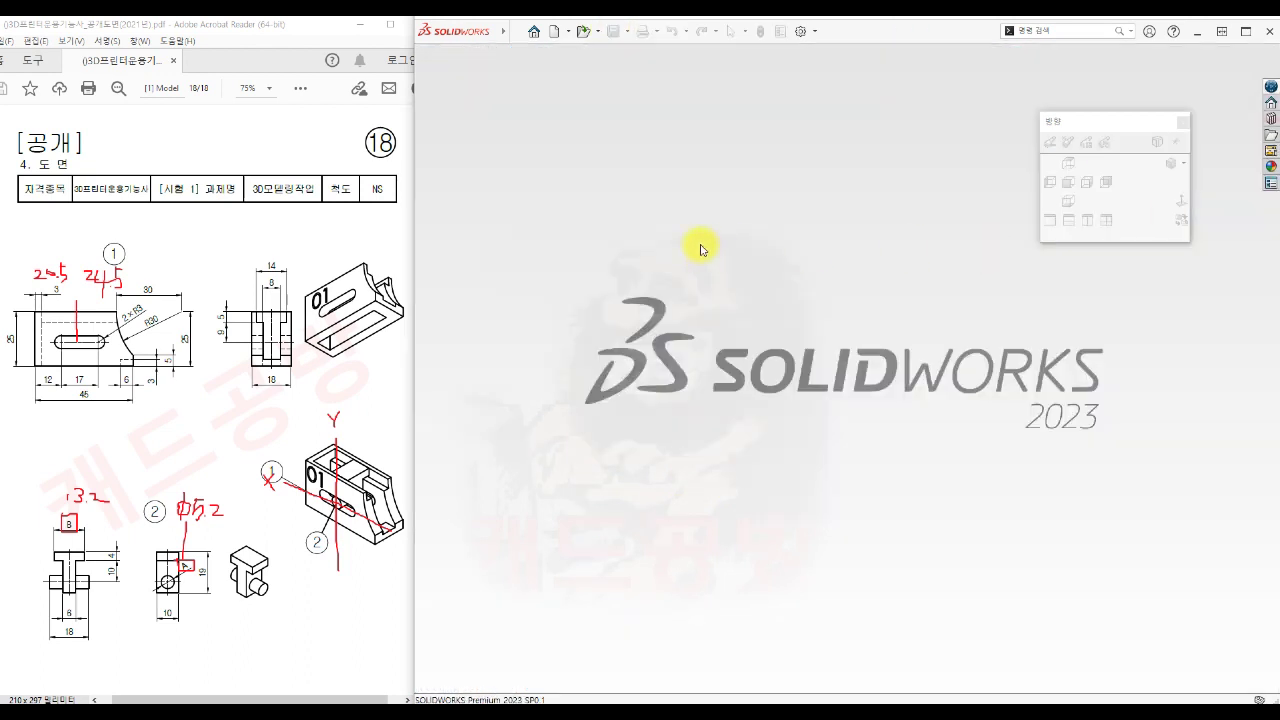
- Create a new part document and save it in folder 18 as 파트2.SLDPRT
click(553, 31)
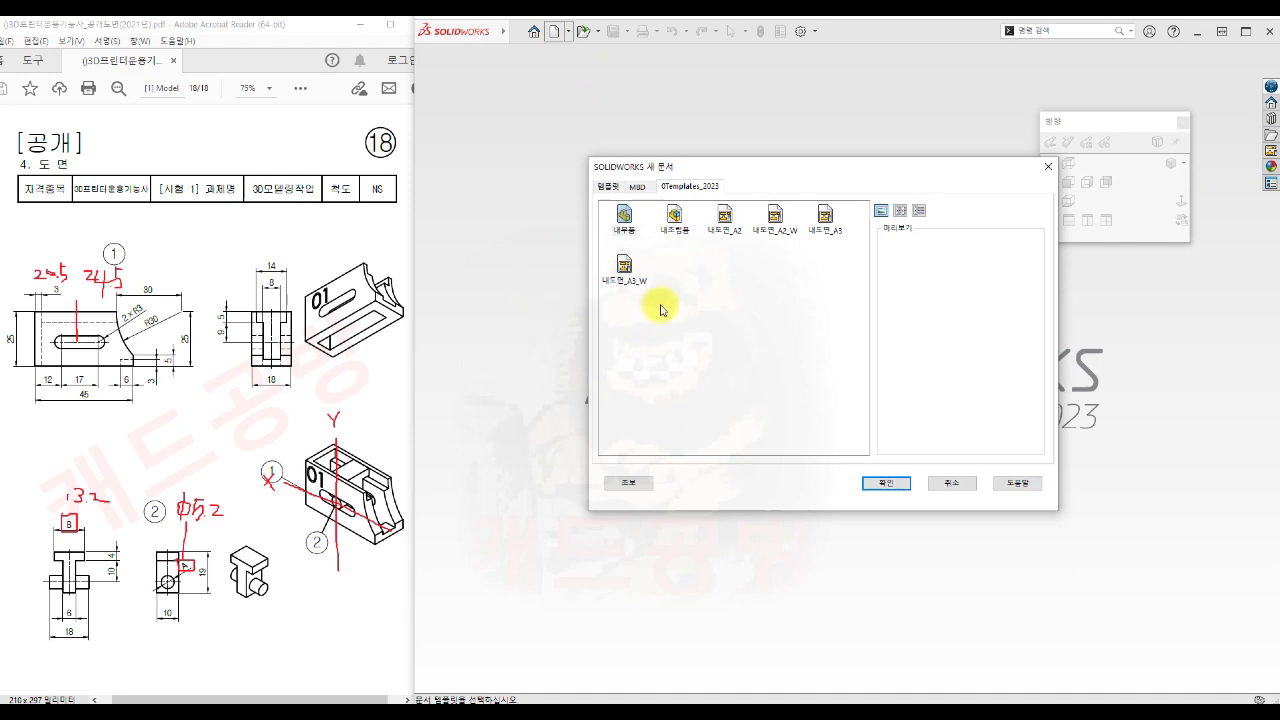
click(886, 484)
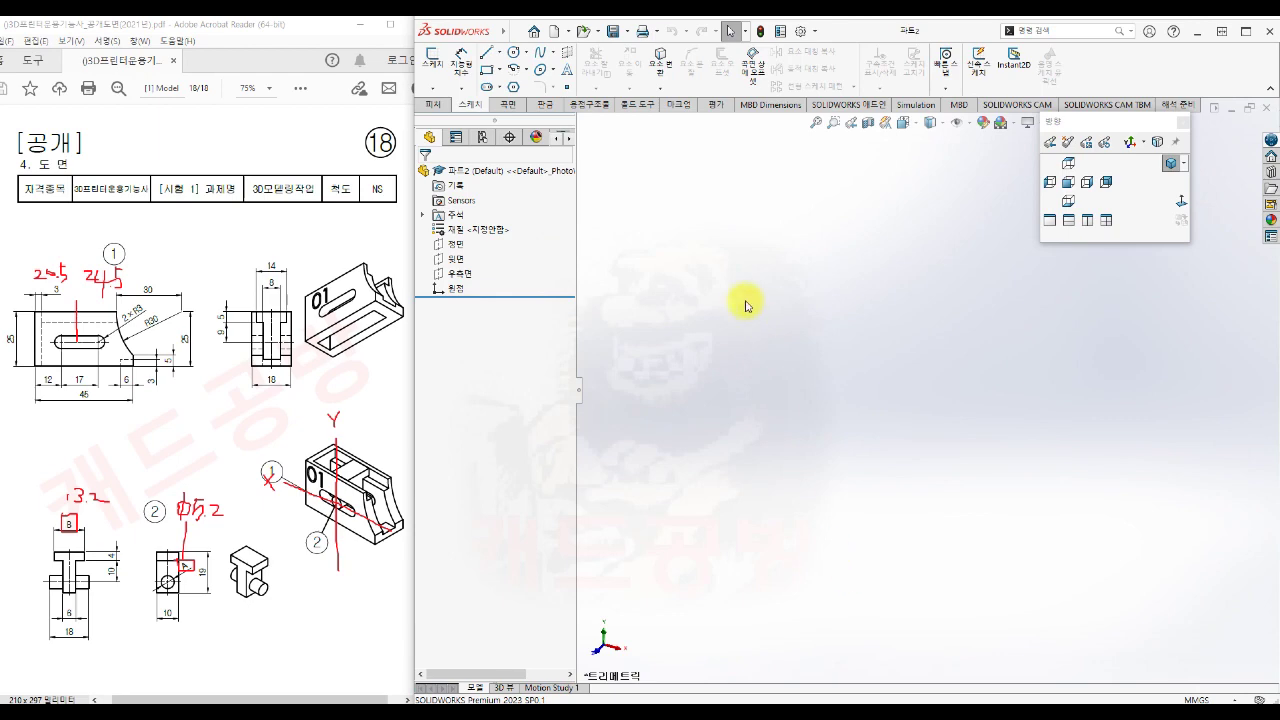
click(628, 34)
click(640, 64)
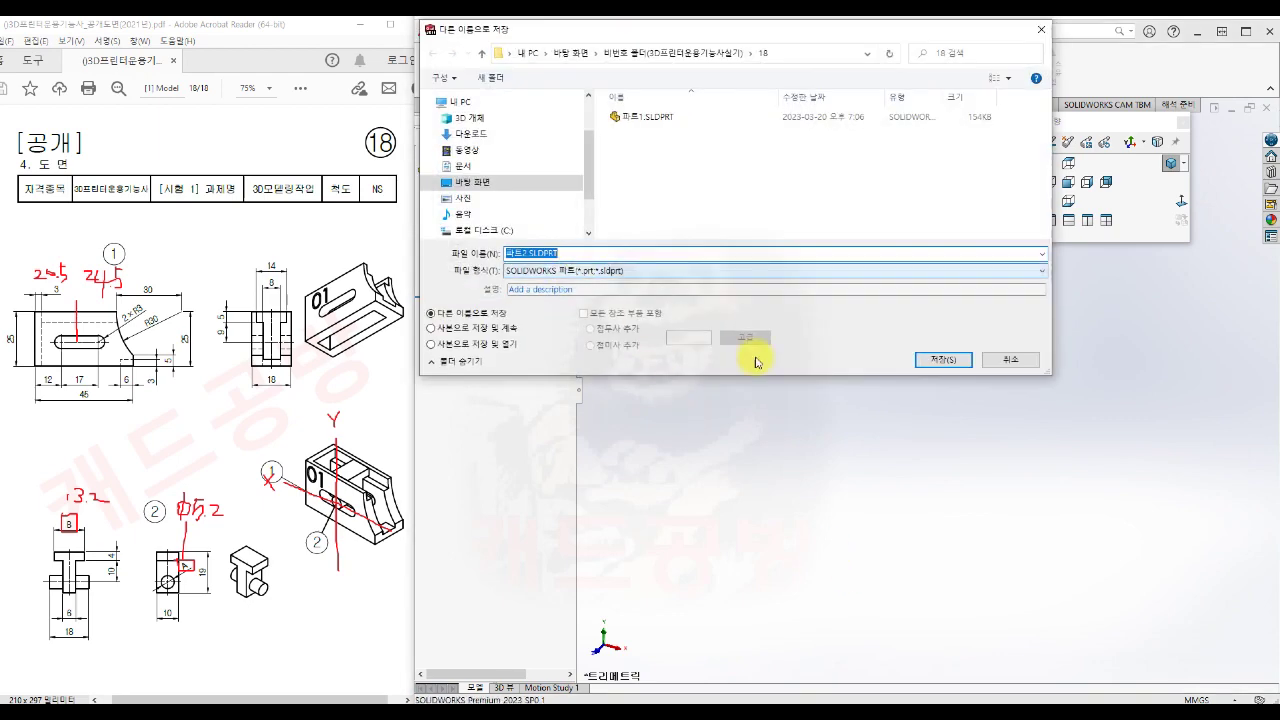
click(943, 359)
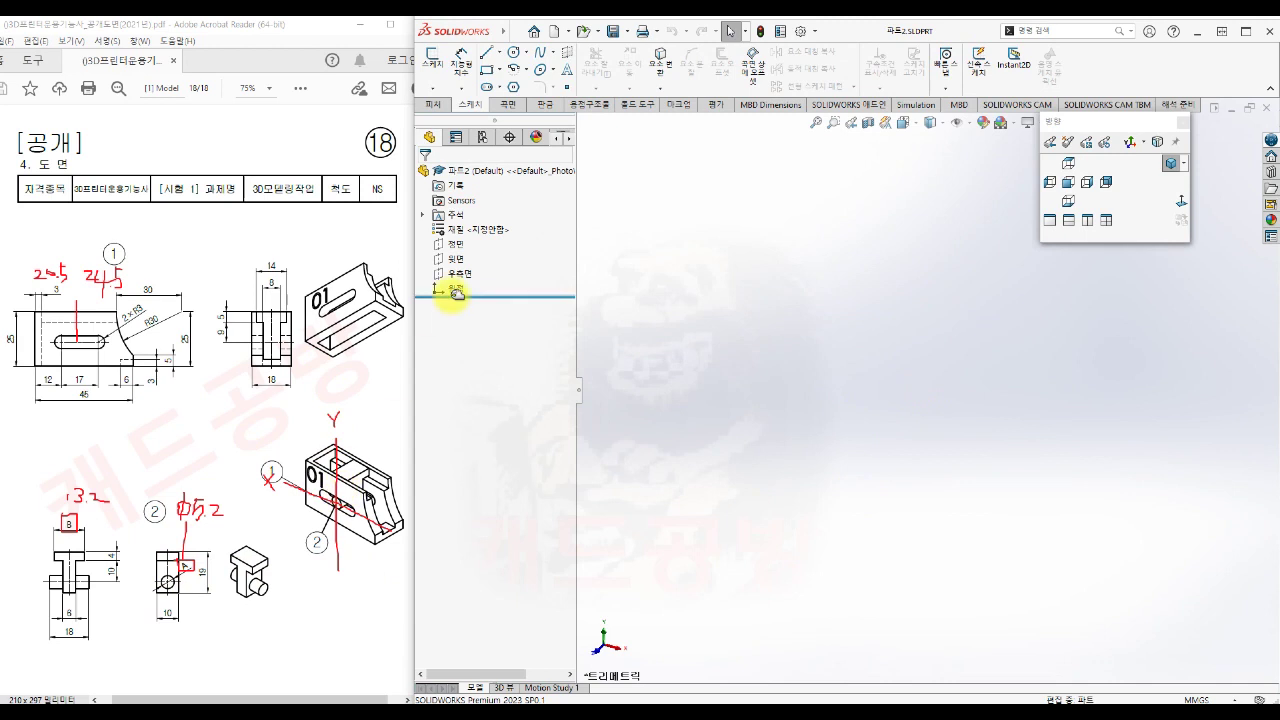
- Start a sketch on the Front Plane and draw a 5.2 mm diameter circle centred on the origin
click(463, 245)
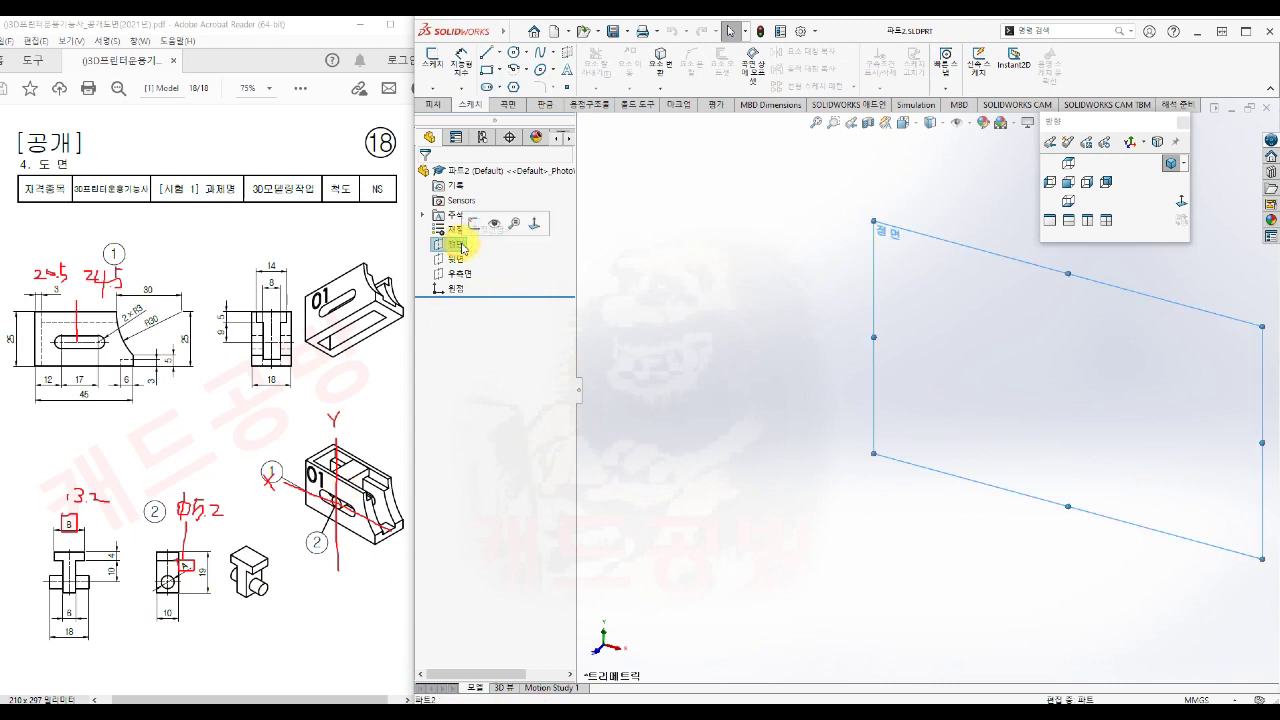
click(474, 224)
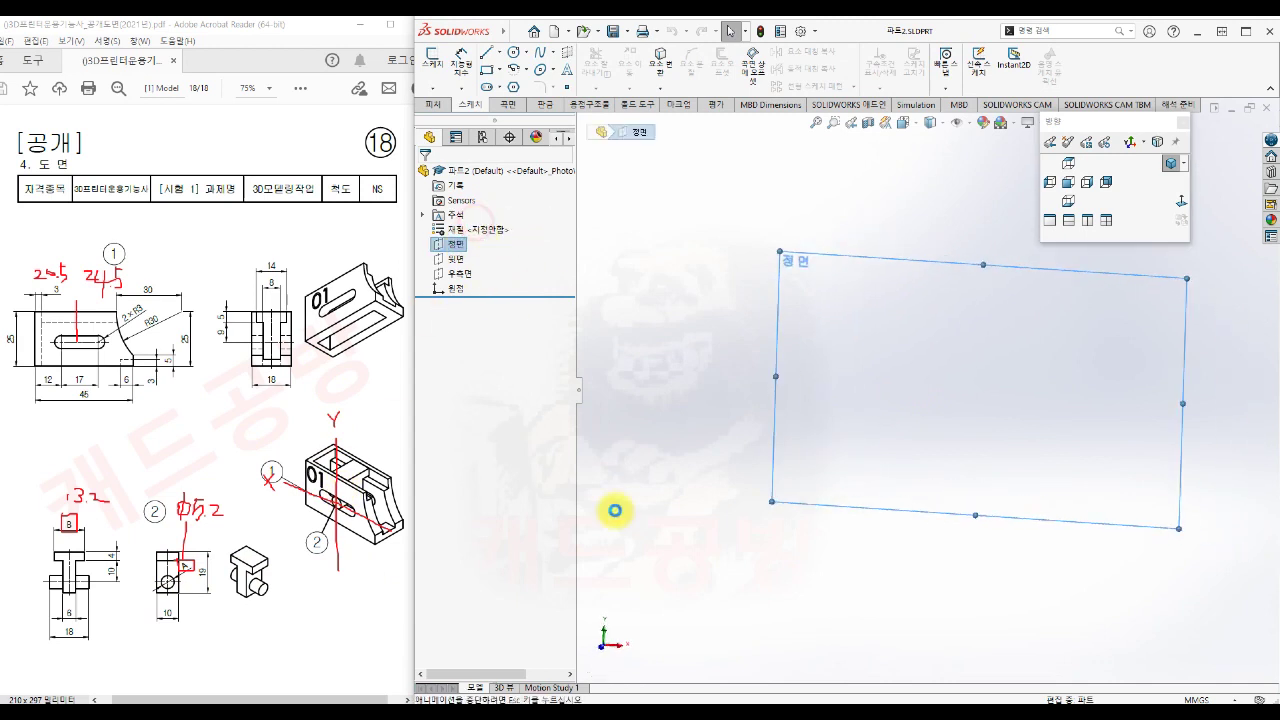
click(871, 573)
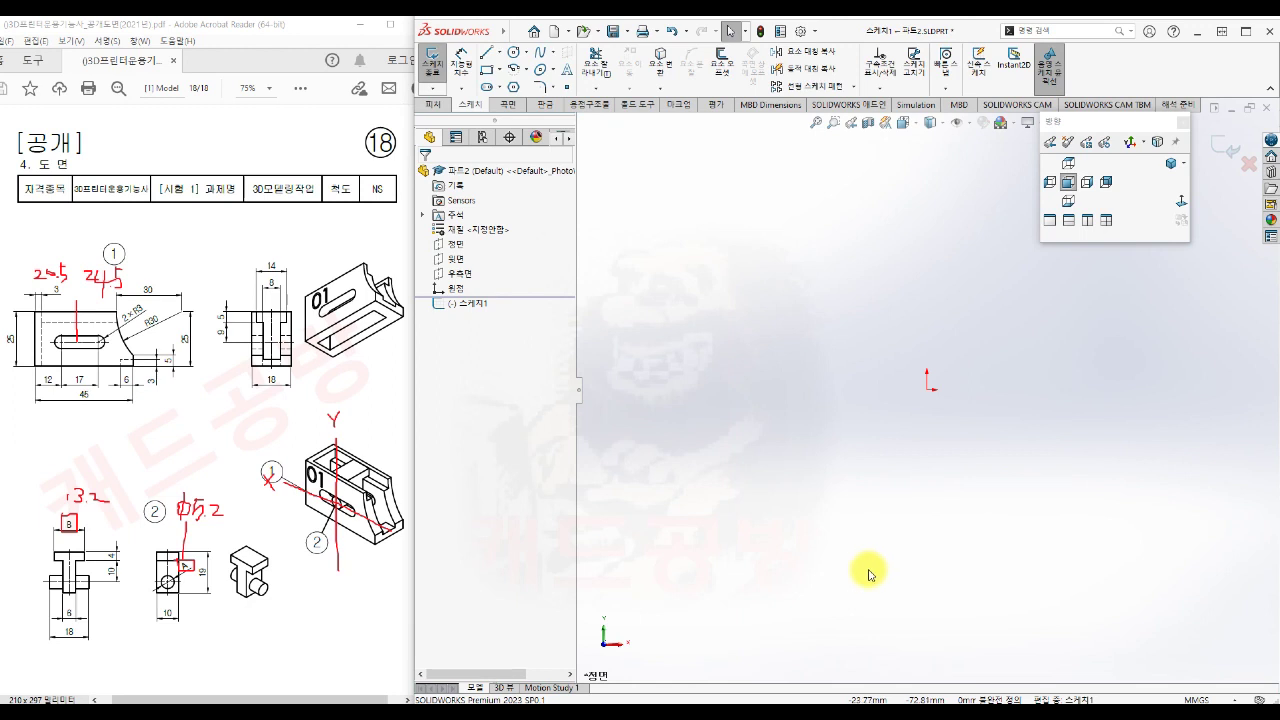
key(s)
click(914, 607)
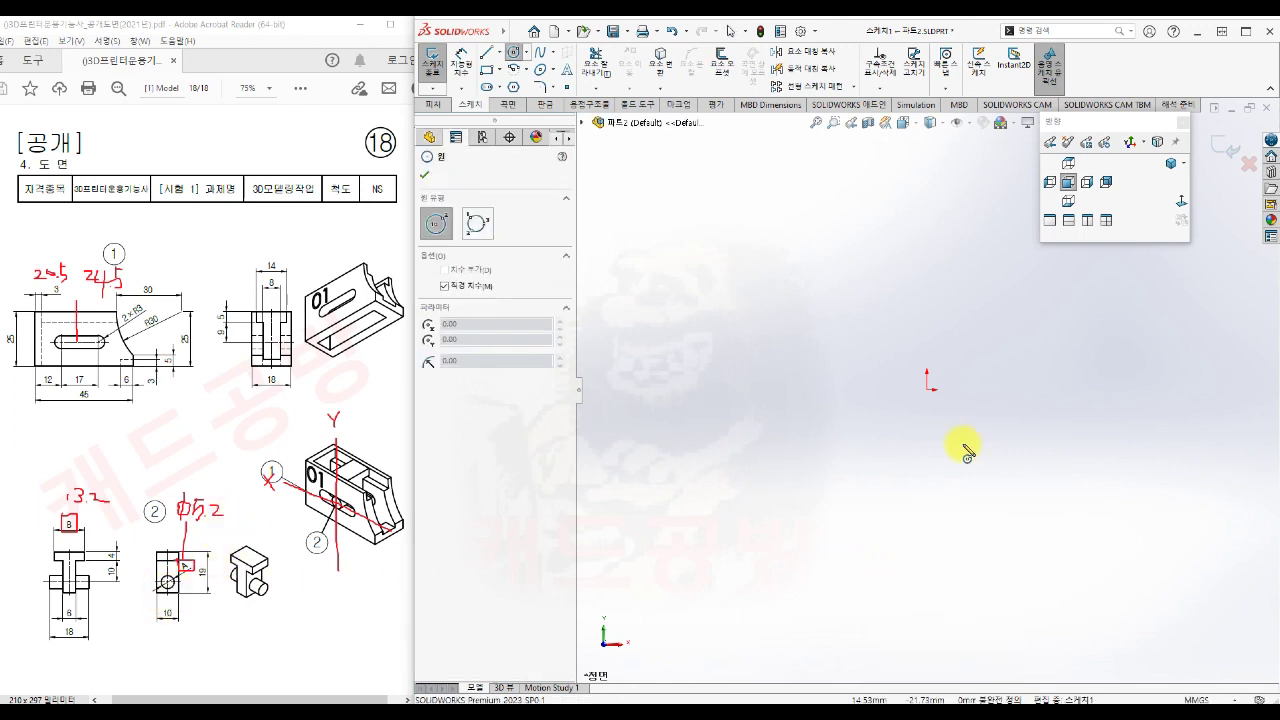
click(927, 391)
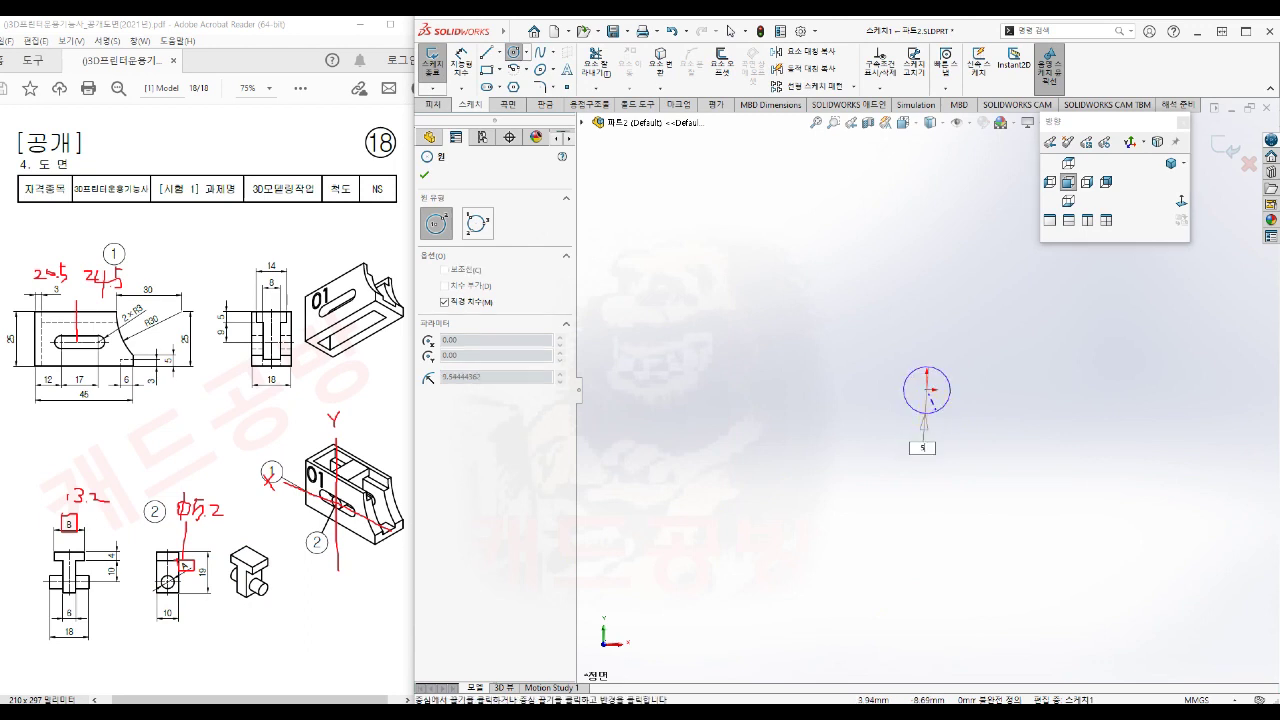
click(930, 412)
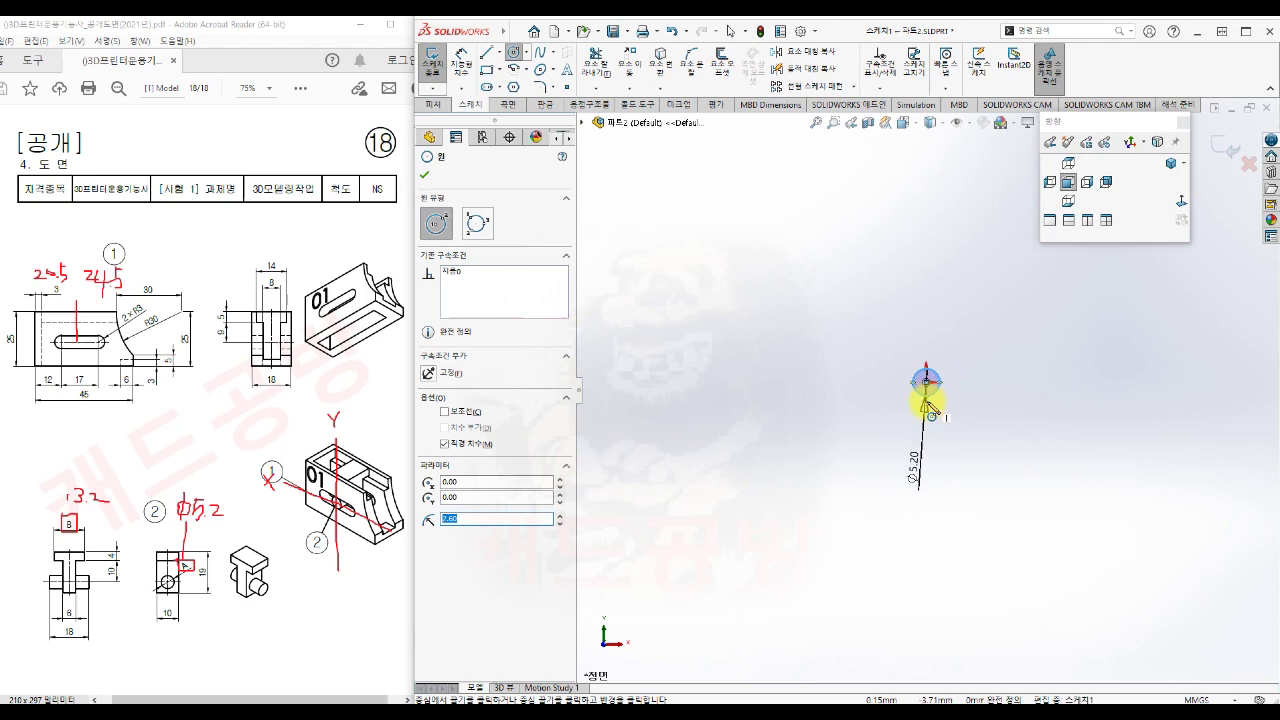
scroll(958, 408, down, 1)
scroll(958, 408, down, 2)
key(Escape)
key(Escape)
click(873, 450)
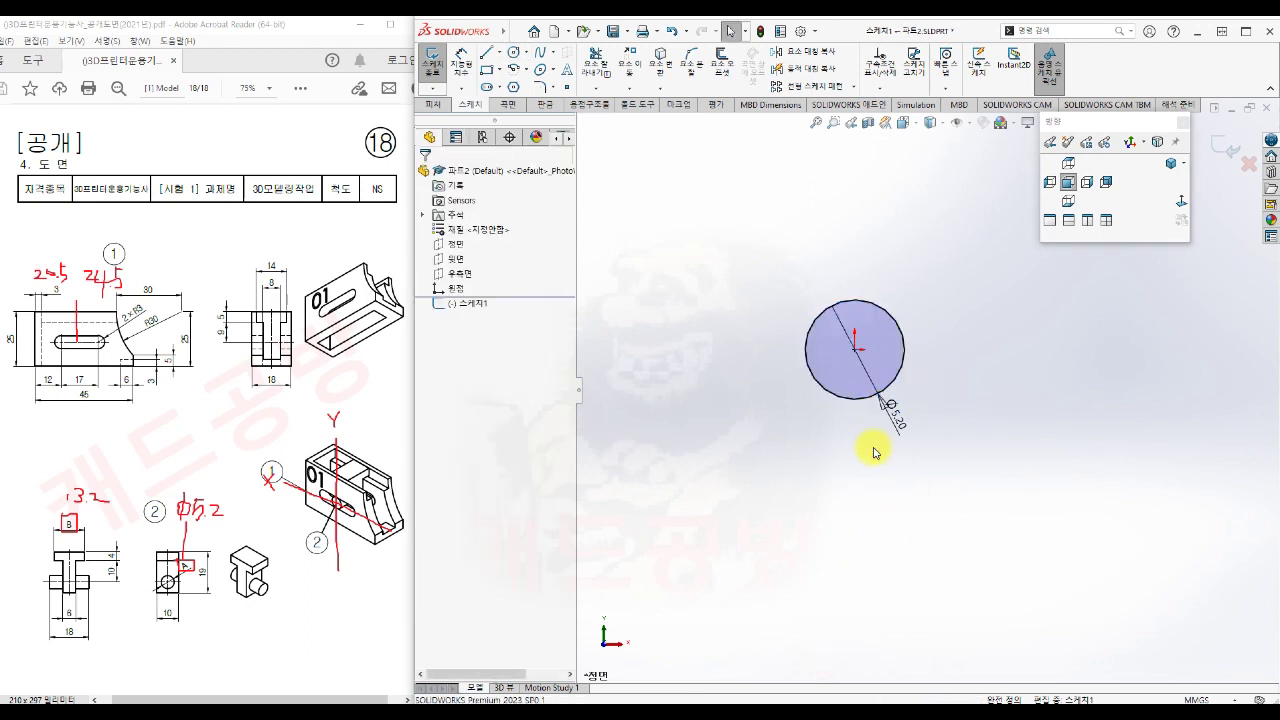
ctrl+middle_drag(871, 435, 917, 494)
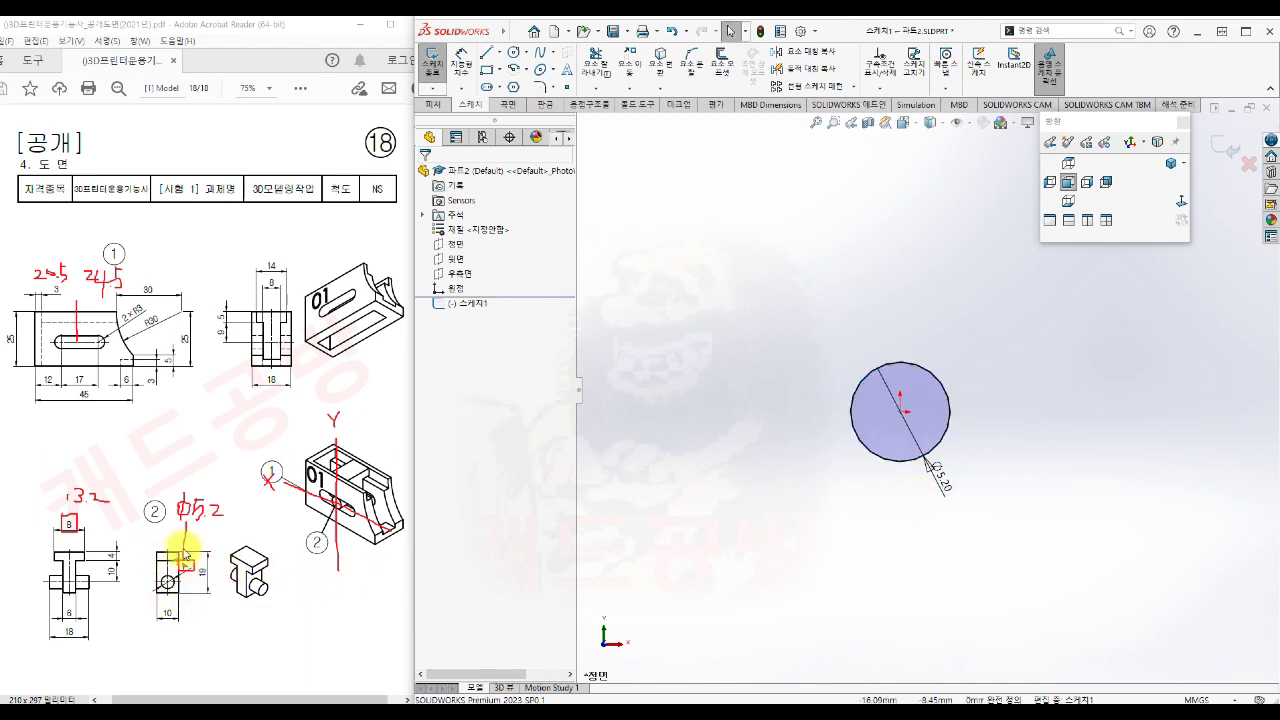
- Draw a corner rectangle around the circle, 10 mm wide and 19 mm high
key(s)
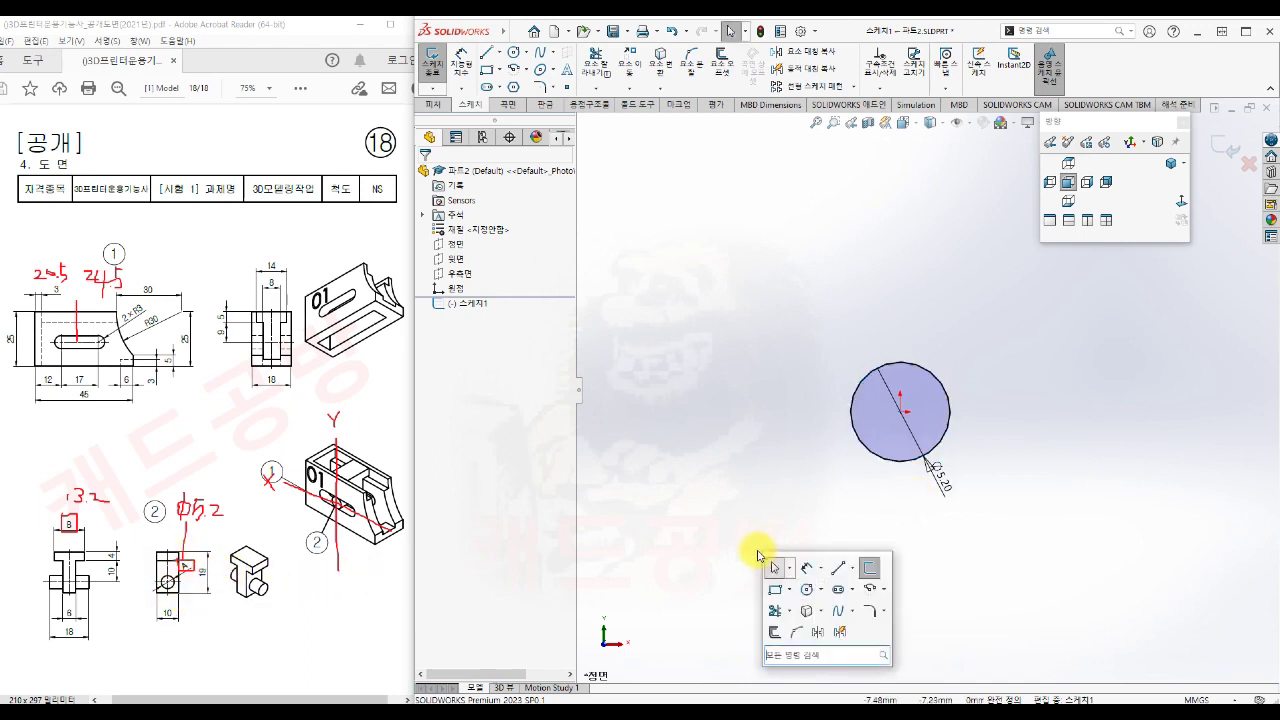
click(775, 594)
click(807, 287)
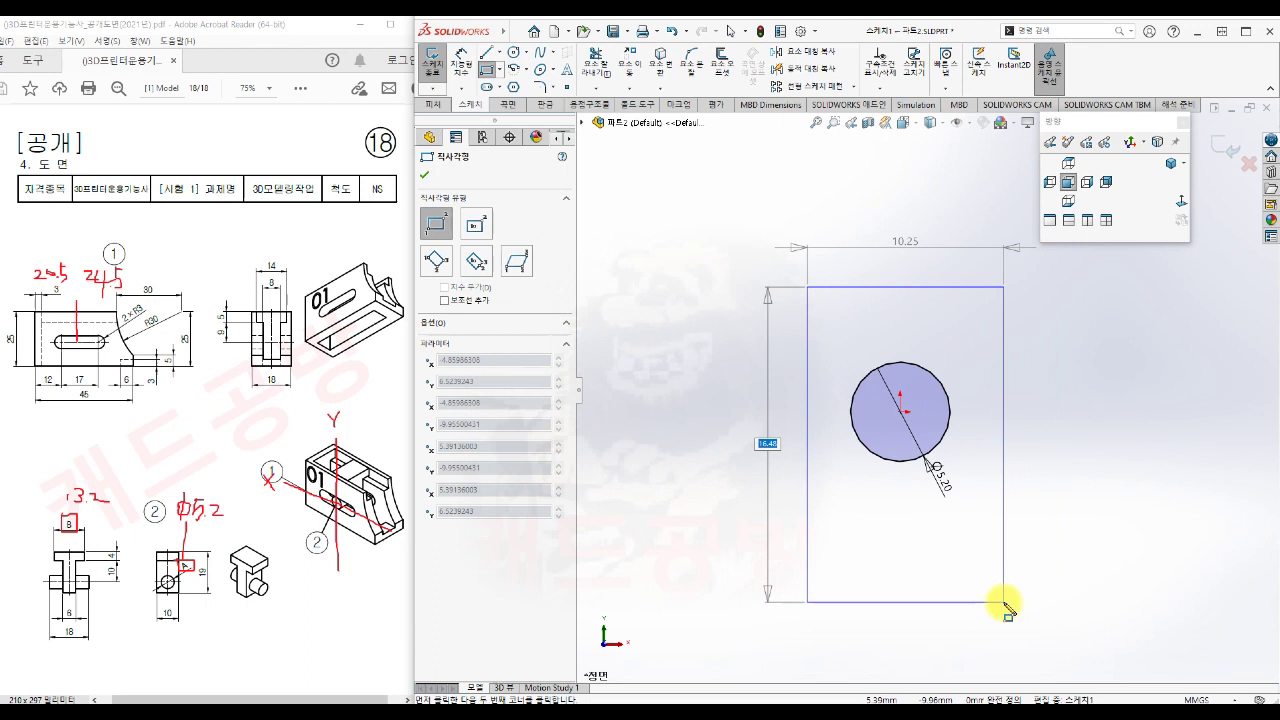
key(Tab)
text(1)
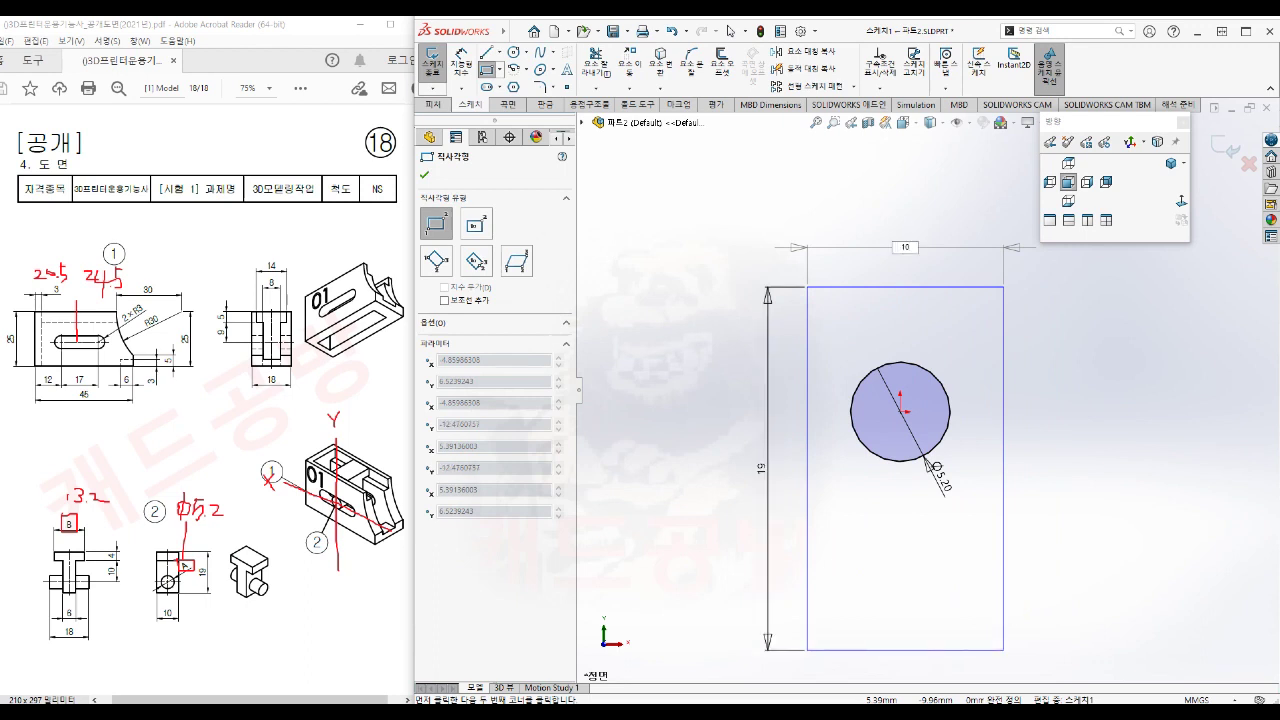
text(0)
key(Return)
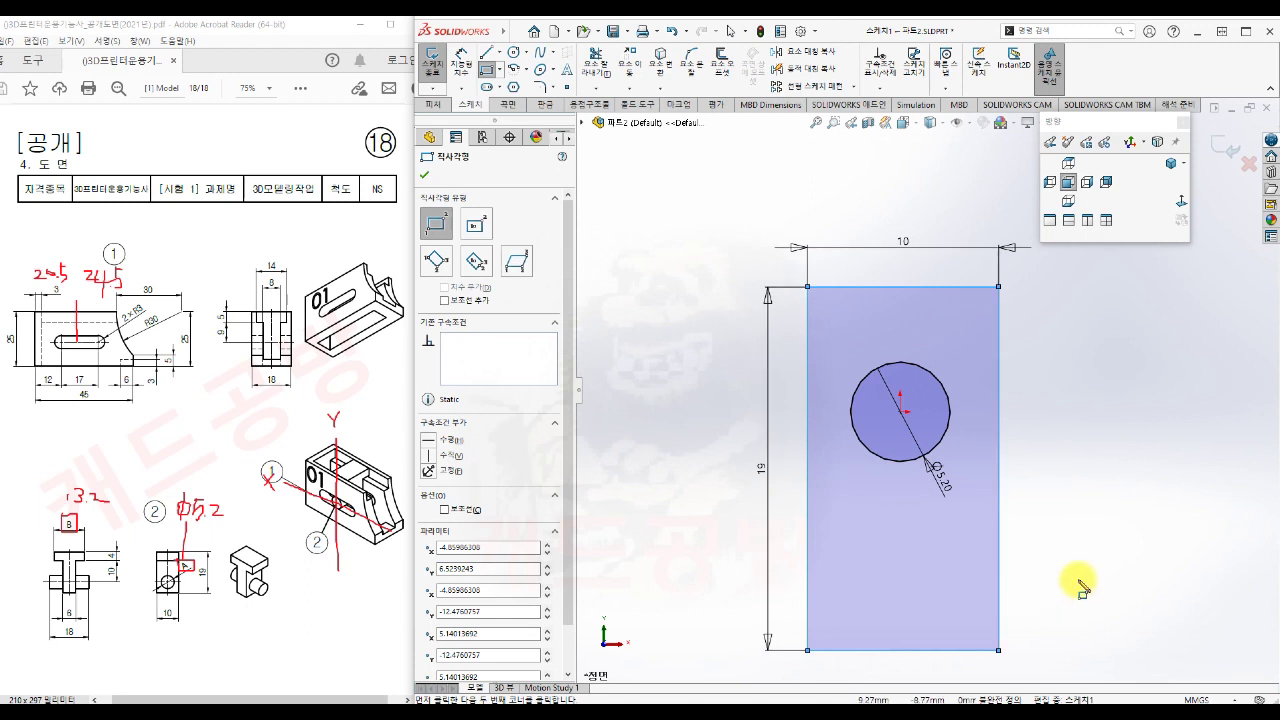
key(Escape)
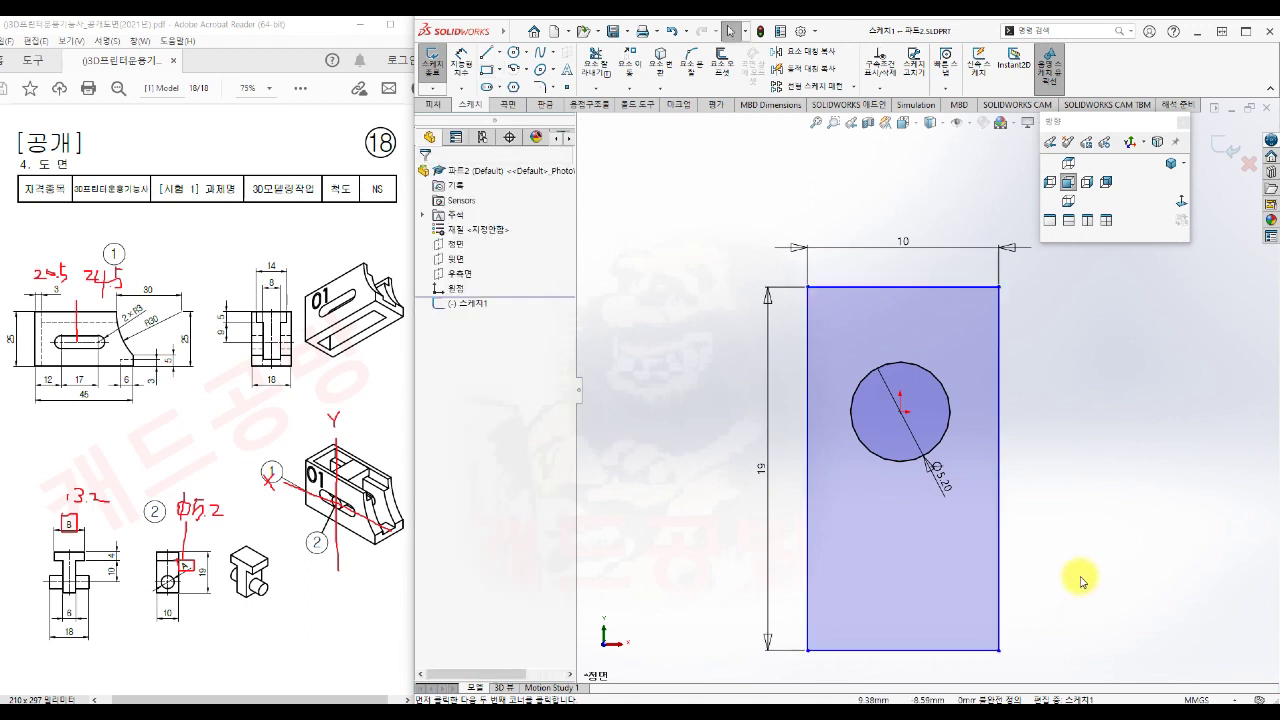
- Draw a horizontal line across the rectangle above the circle and trim the ends that overhang both sides
key(s)
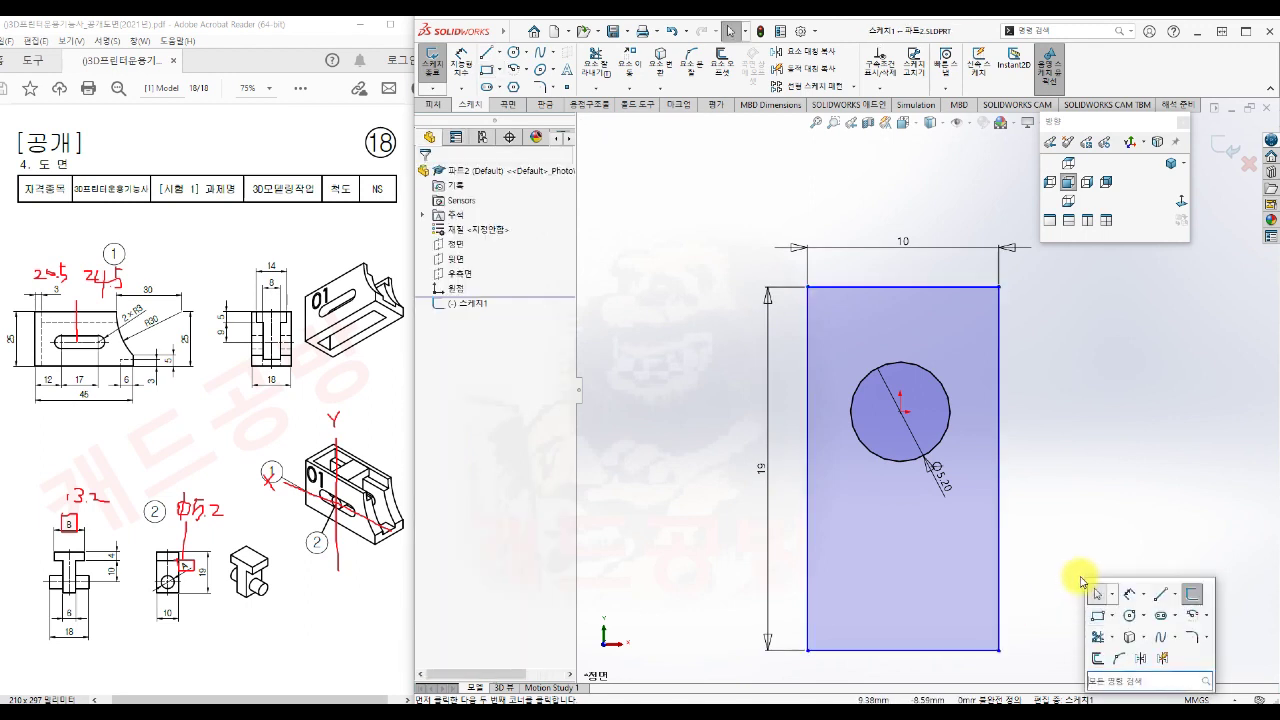
click(1163, 594)
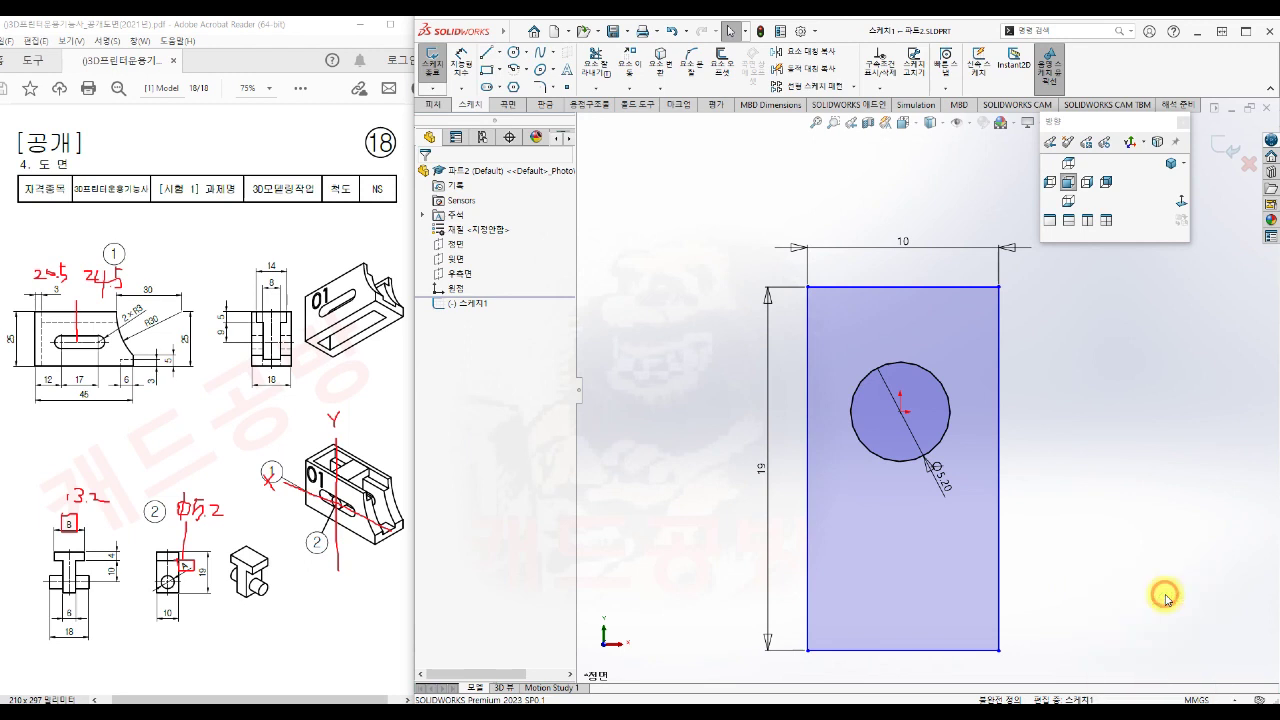
click(794, 350)
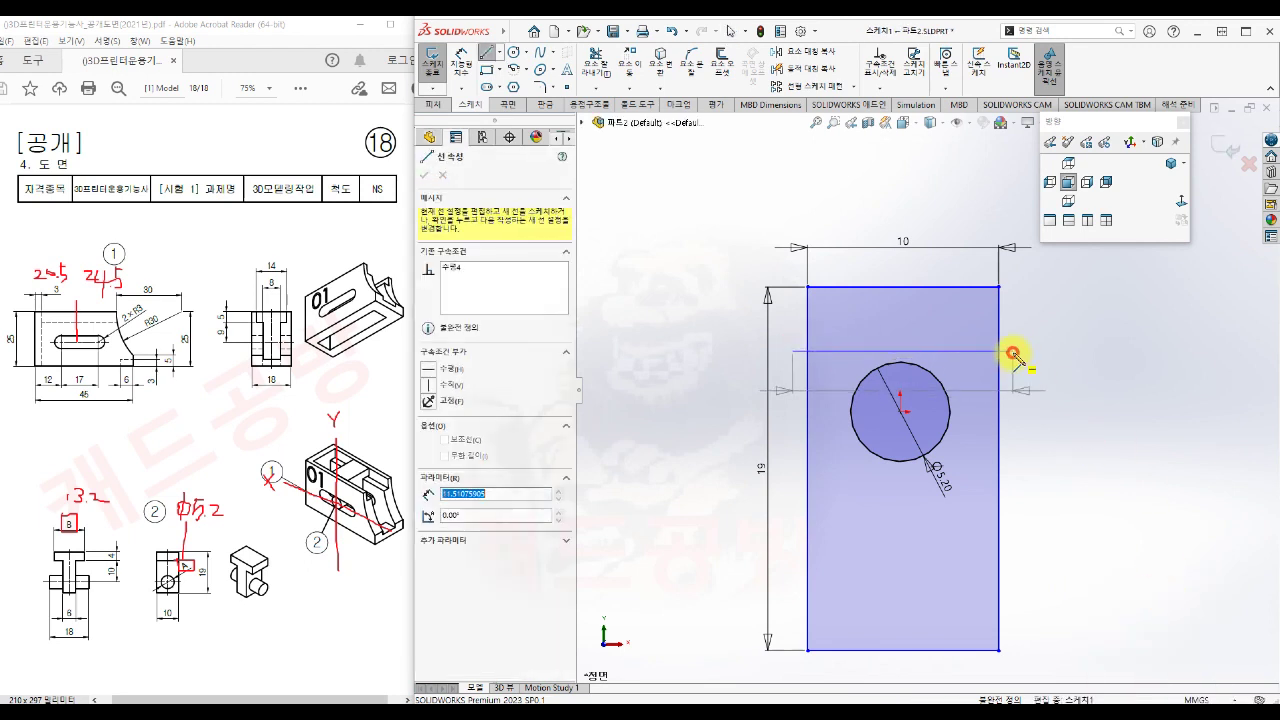
click(1013, 350)
key(Escape)
key(s)
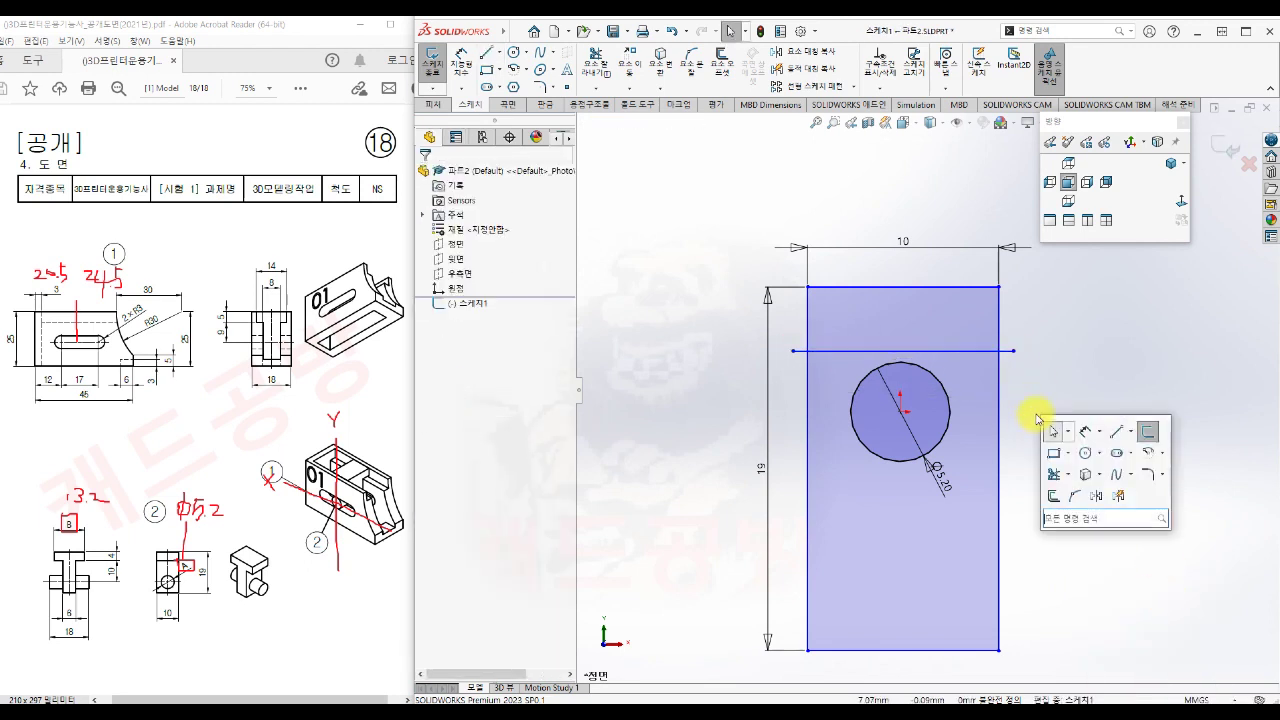
click(1052, 472)
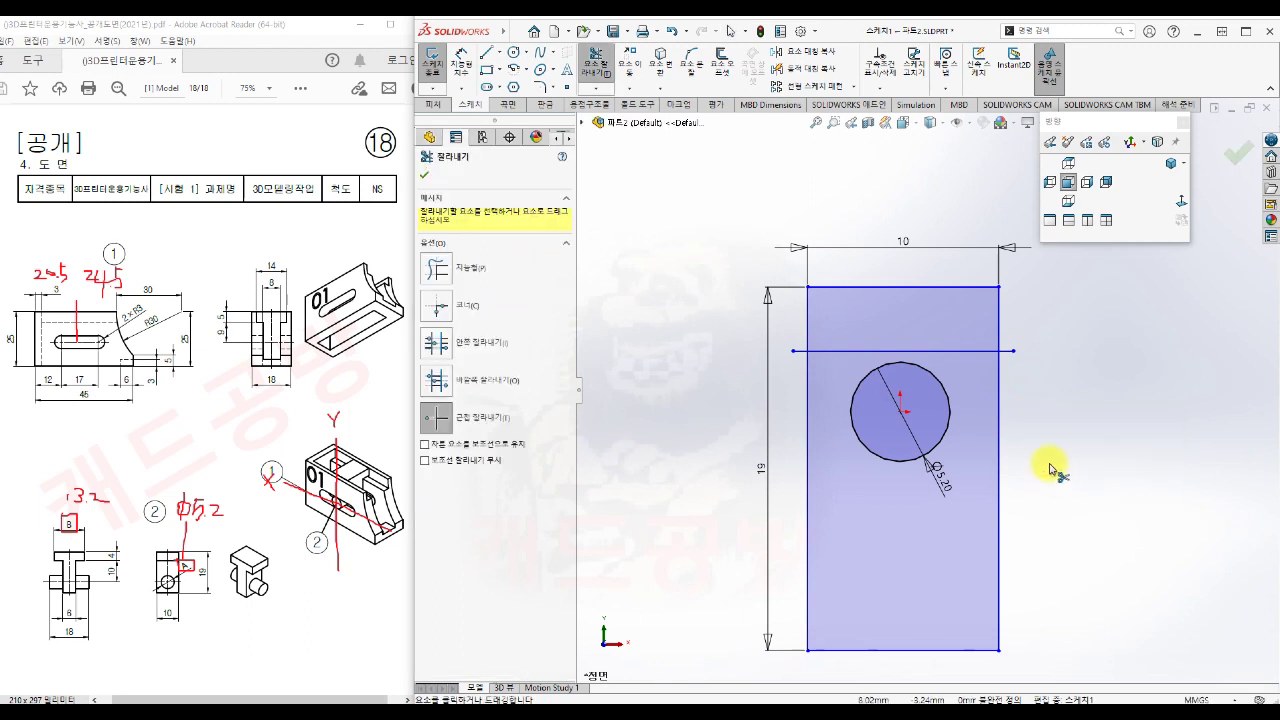
click(1008, 351)
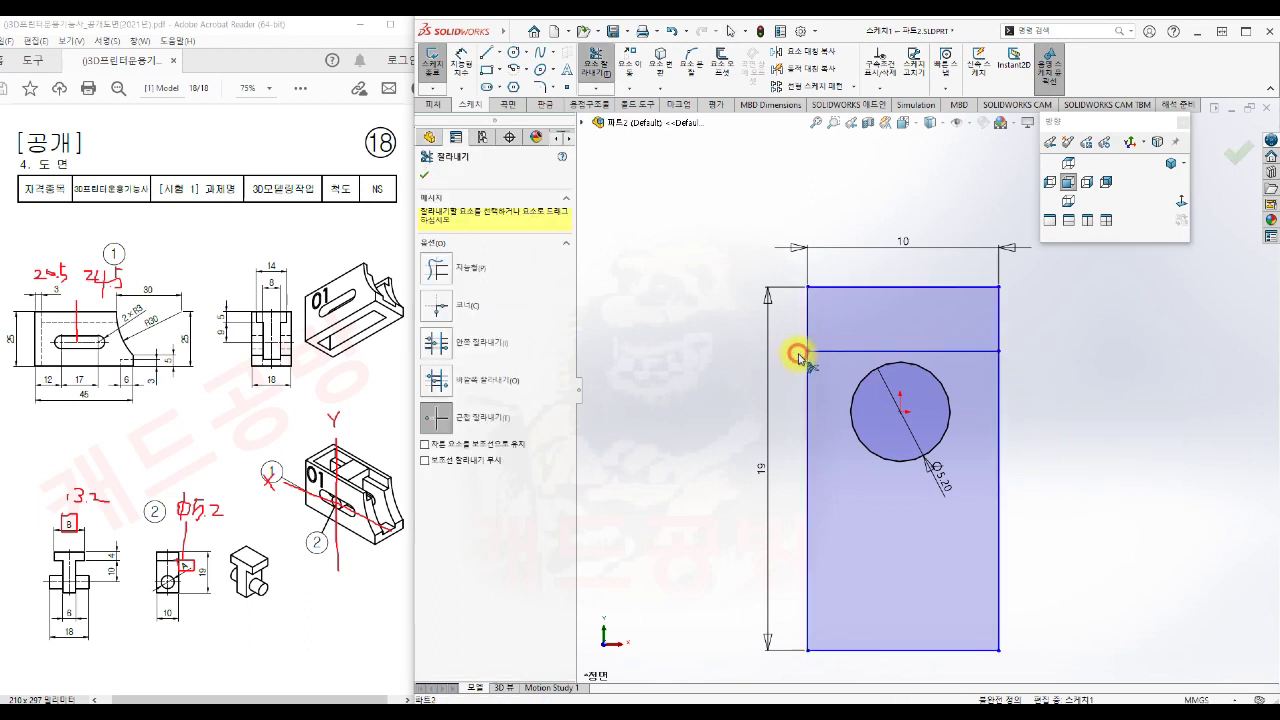
key(Escape)
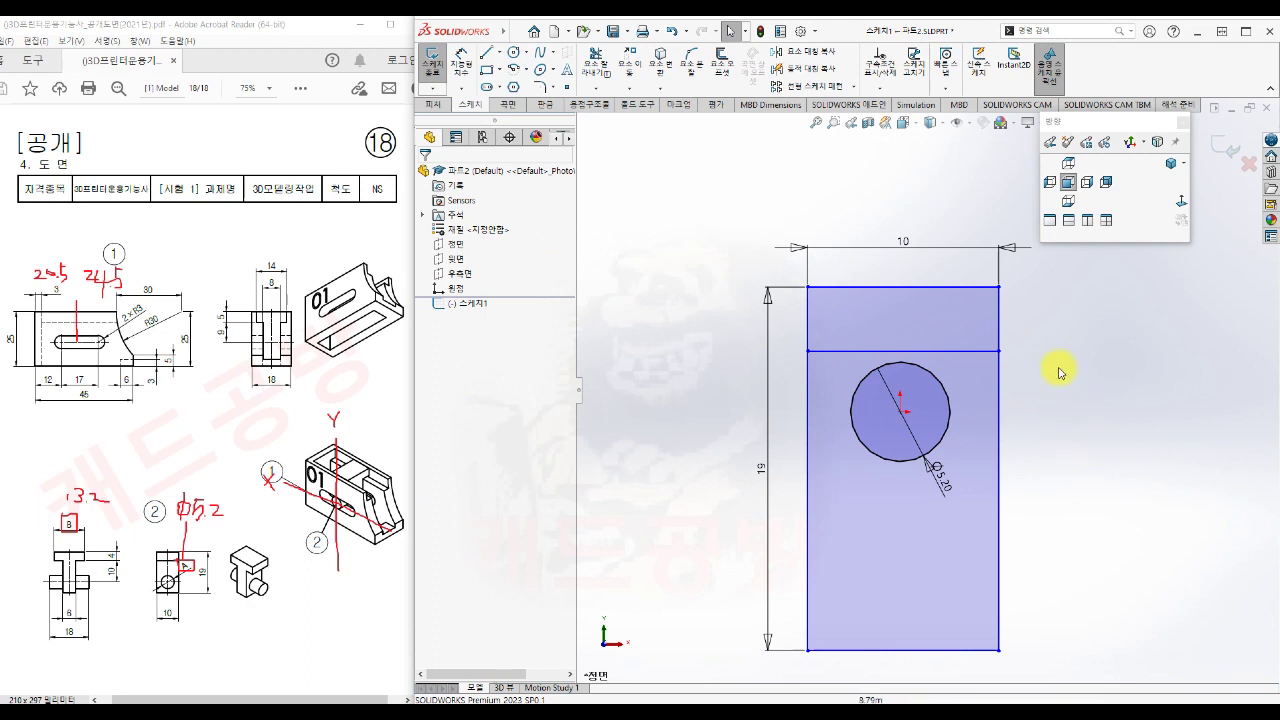
- Align the midpoint of the rectangle's top edge vertically with the circle's centre at the origin
click(901, 288)
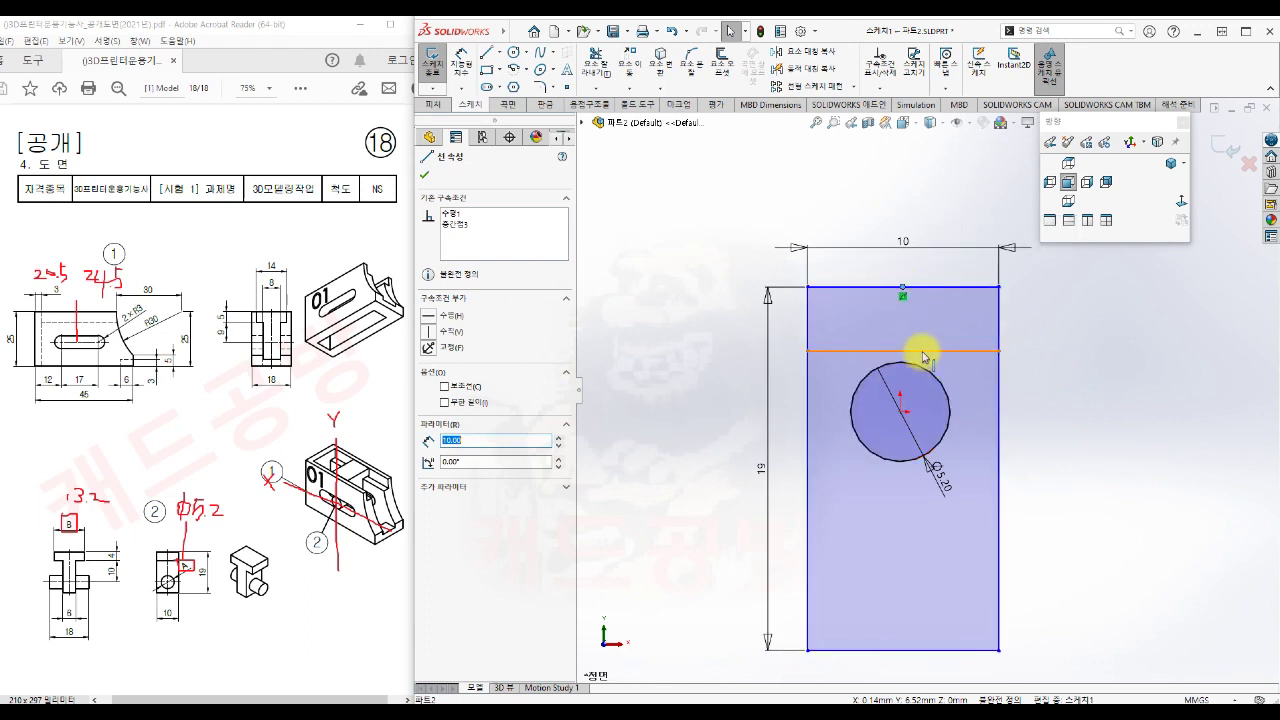
ctrl+click(901, 411)
click(963, 374)
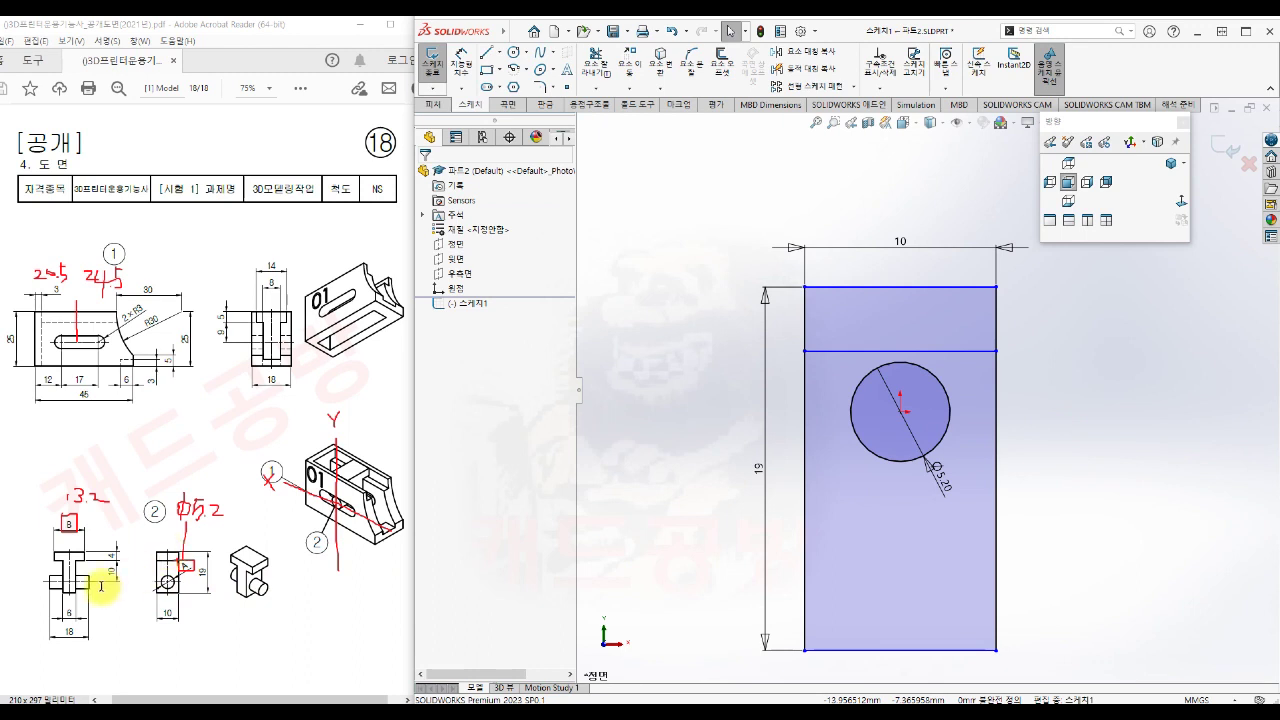
- Dimension the distance from the rectangle's top edge to the circle's centre as 14 mm
key(s)
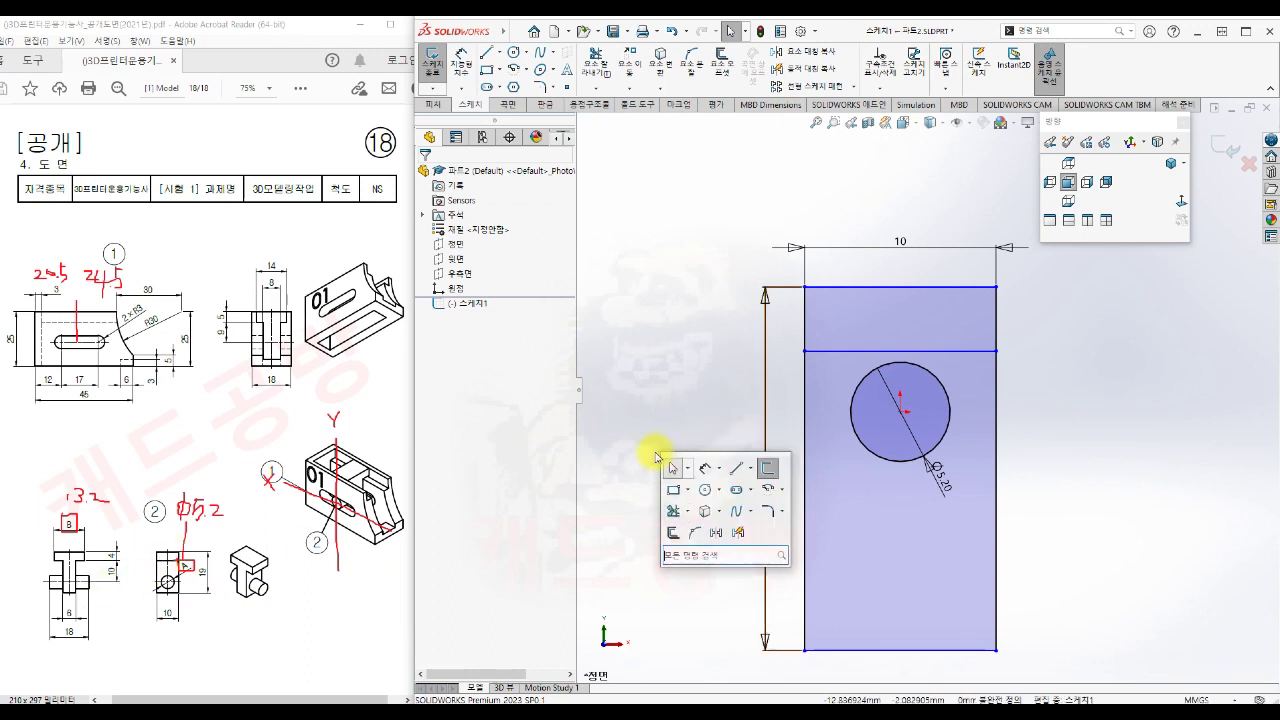
click(705, 467)
click(830, 288)
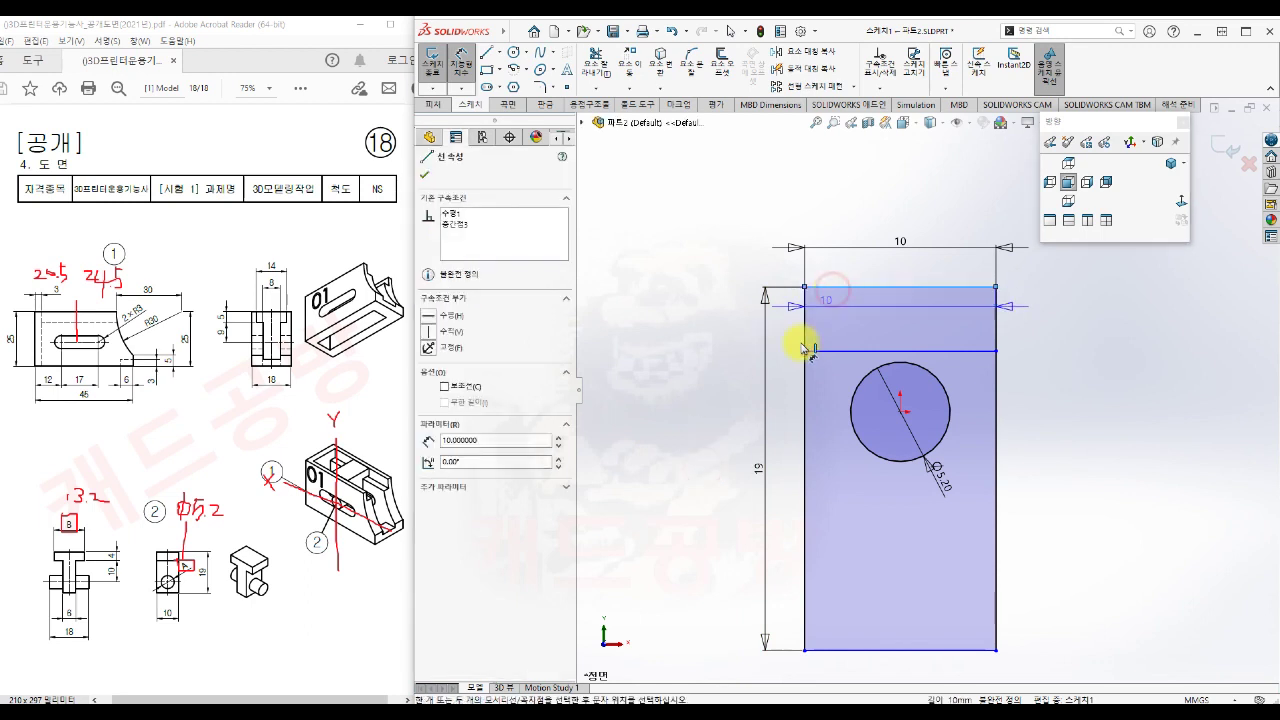
click(900, 410)
click(710, 372)
text(14)
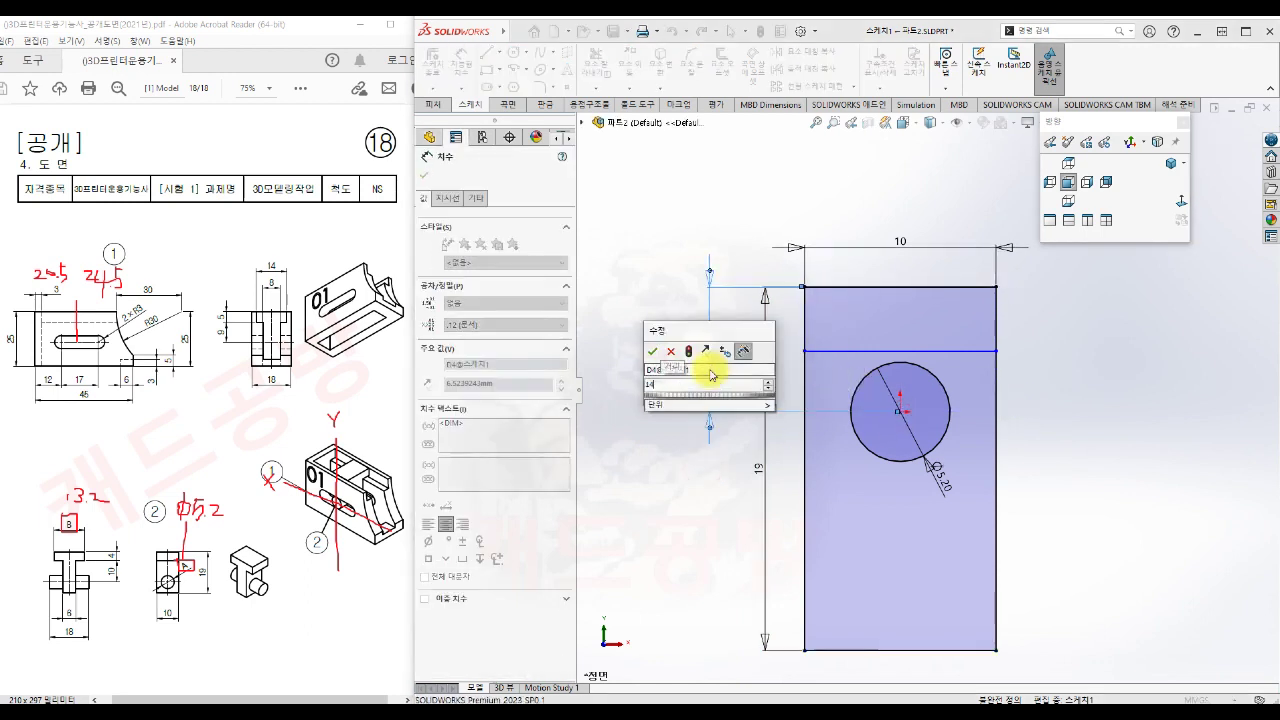
key(Return)
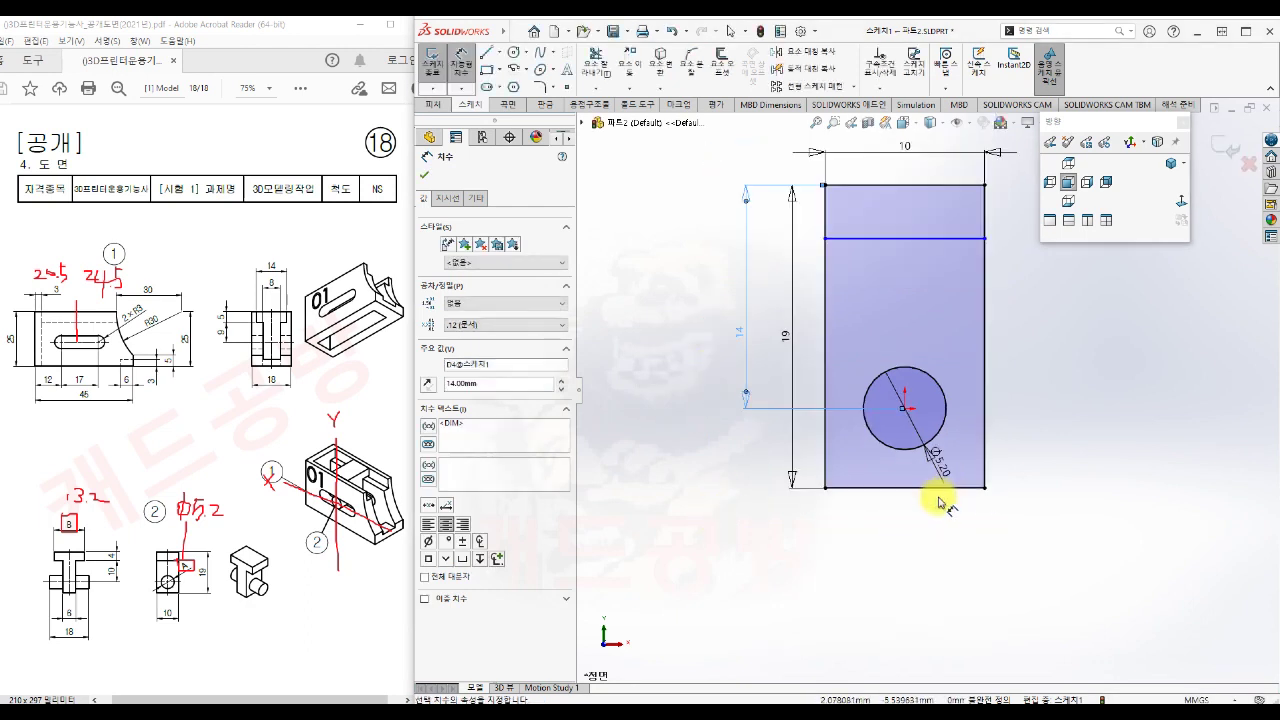
click(965, 144)
click(955, 152)
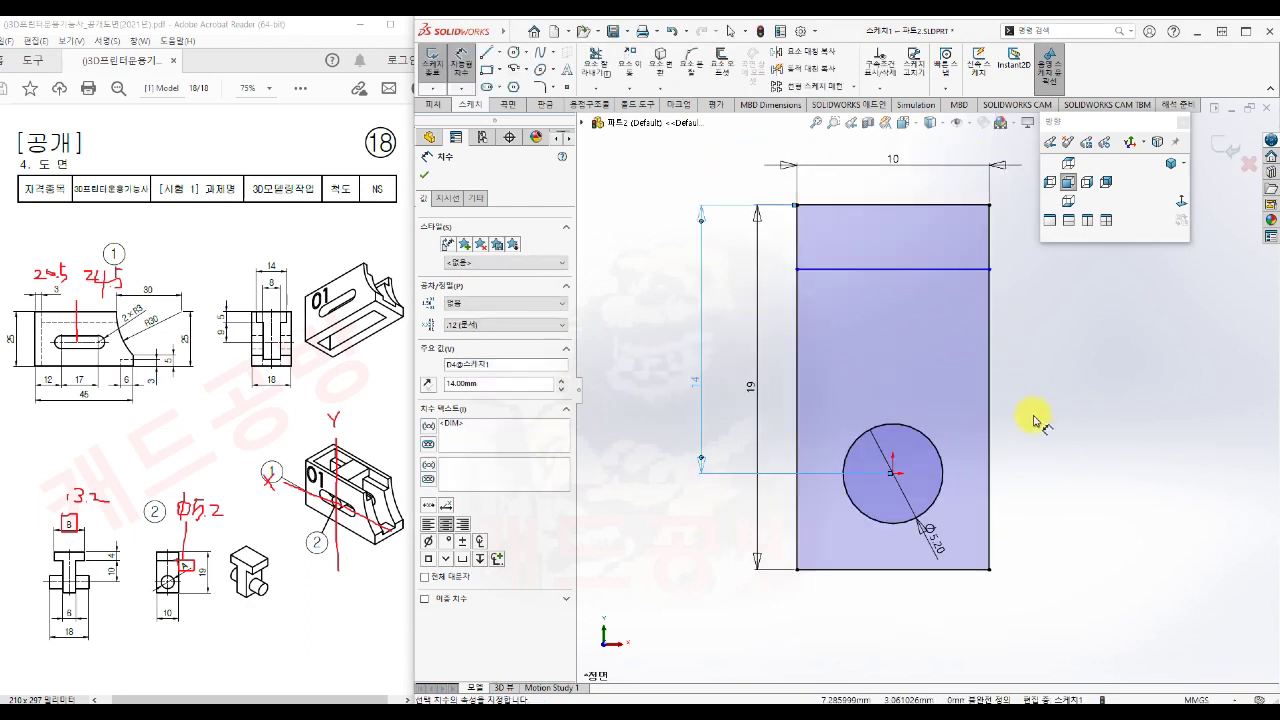
click(1036, 418)
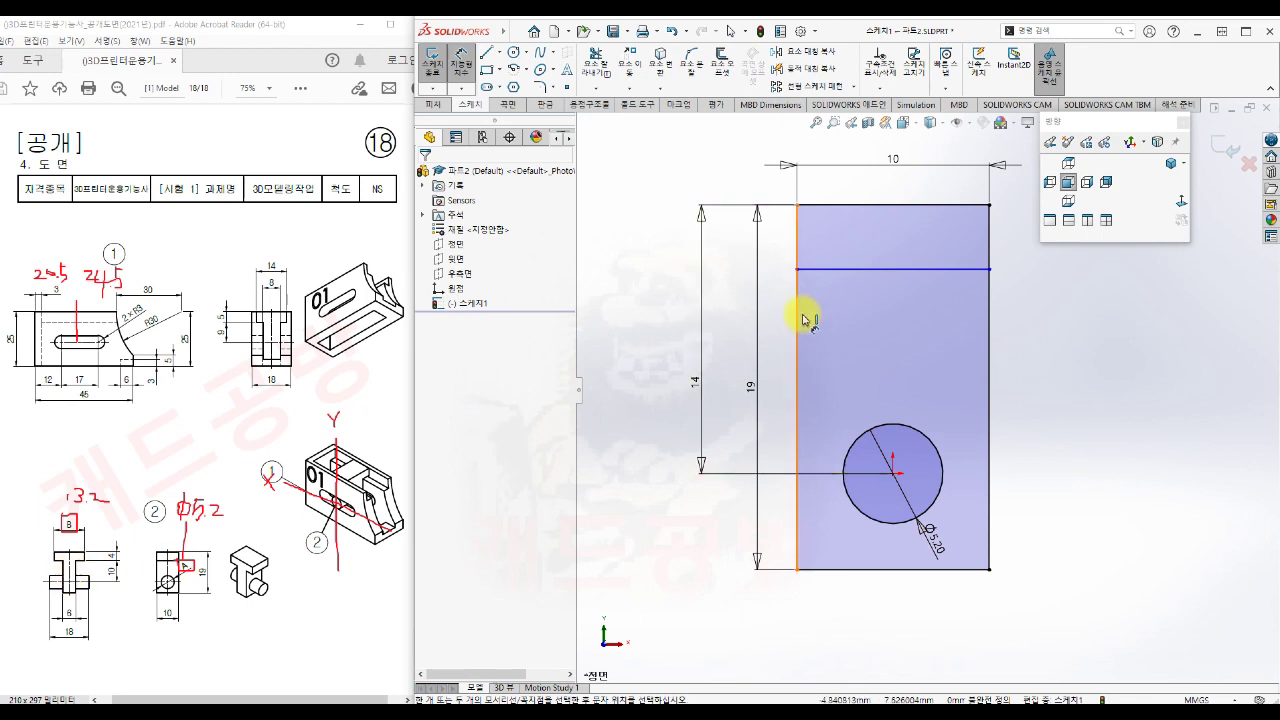
- Dimension the gap between the rectangle's top edge and the horizontal dividing line as 4 mm
click(829, 205)
click(829, 268)
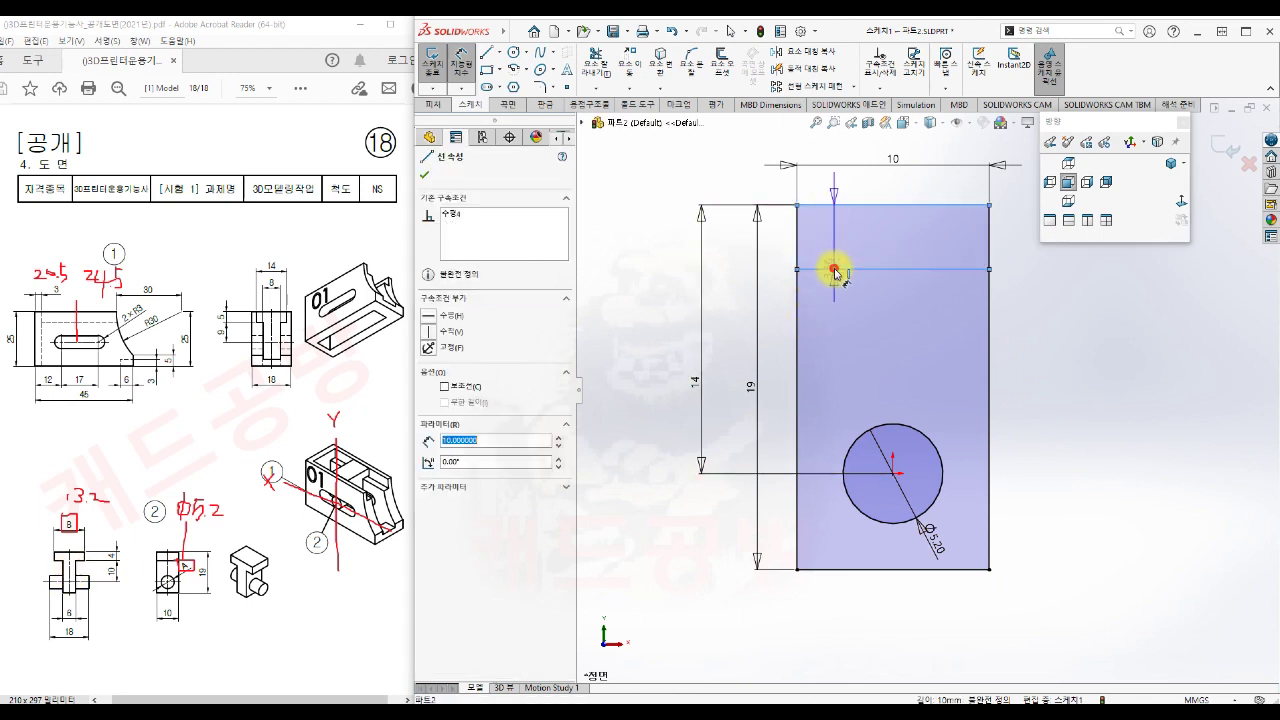
click(771, 245)
text(4)
key(Return)
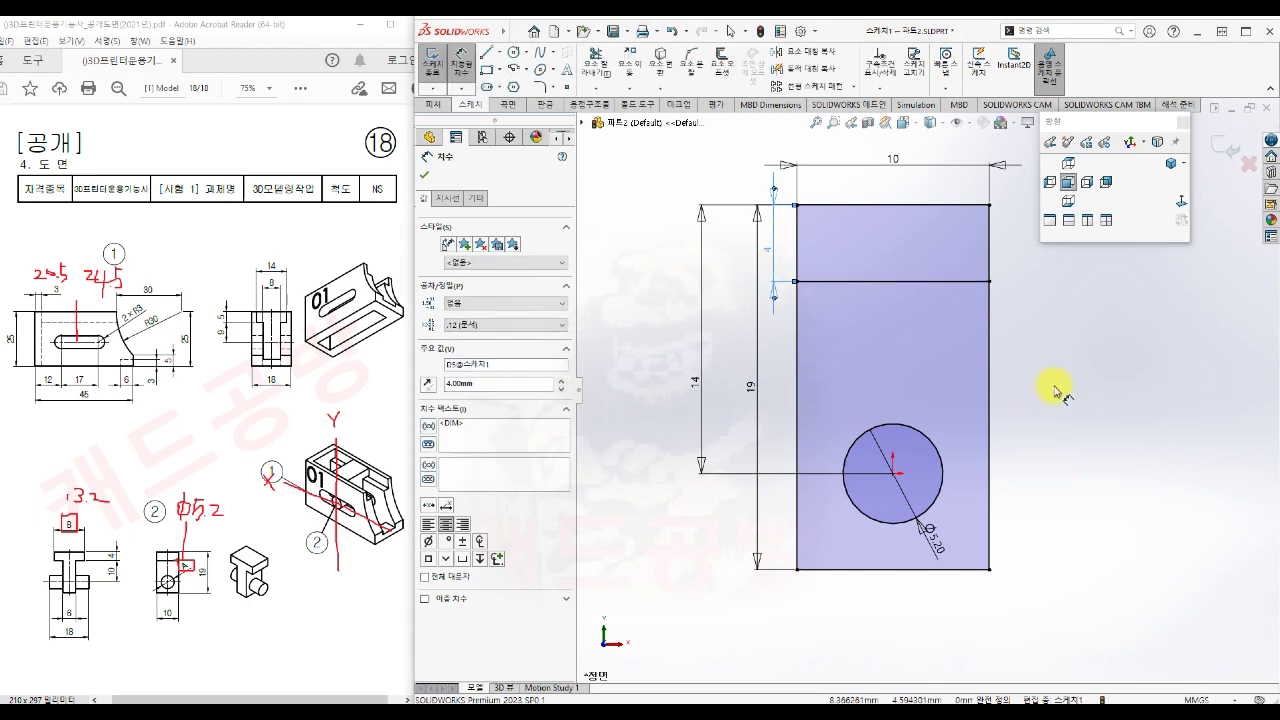
key(Escape)
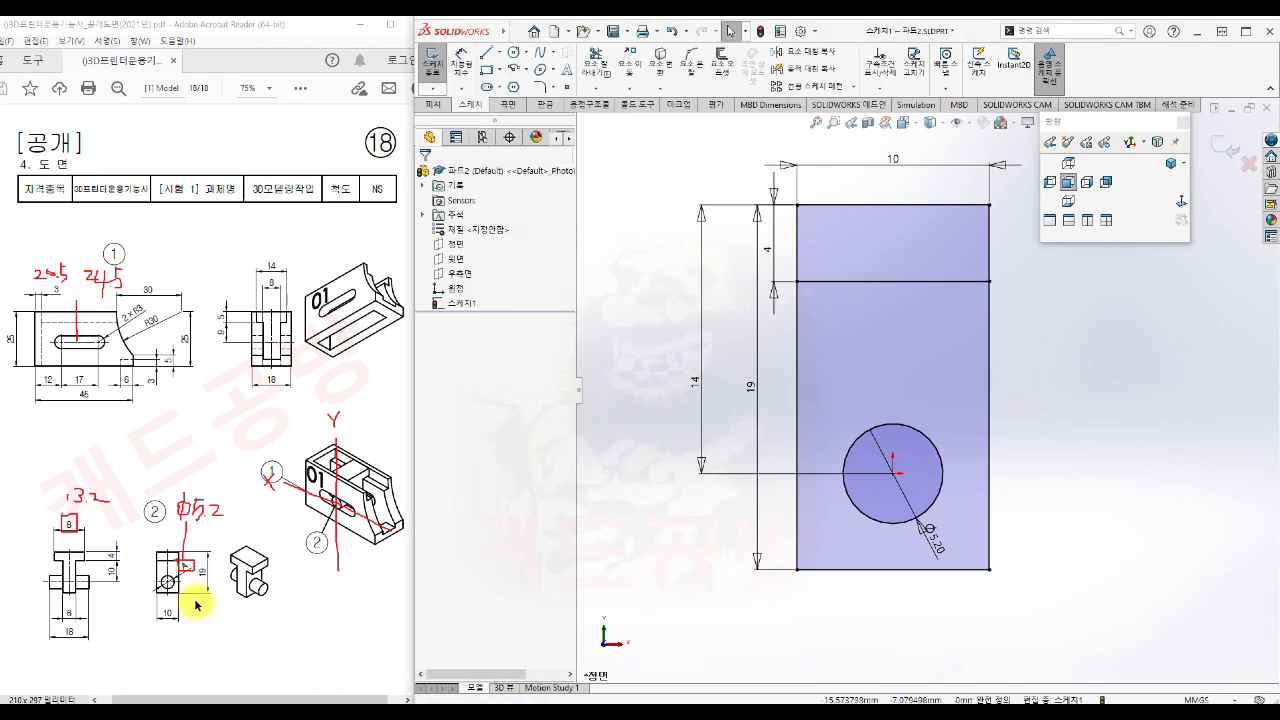
- Finish the sketch and extrude its circle 18 mm with the mid-plane end condition
right_click(1073, 500)
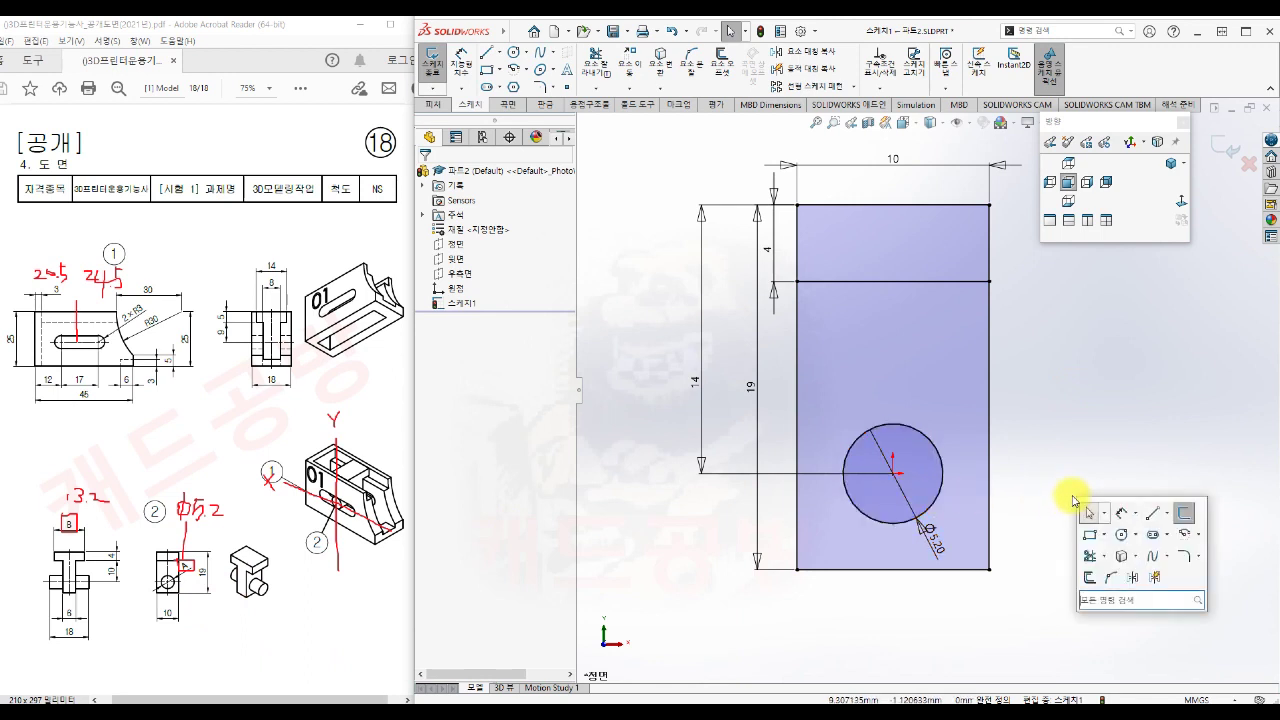
click(1180, 509)
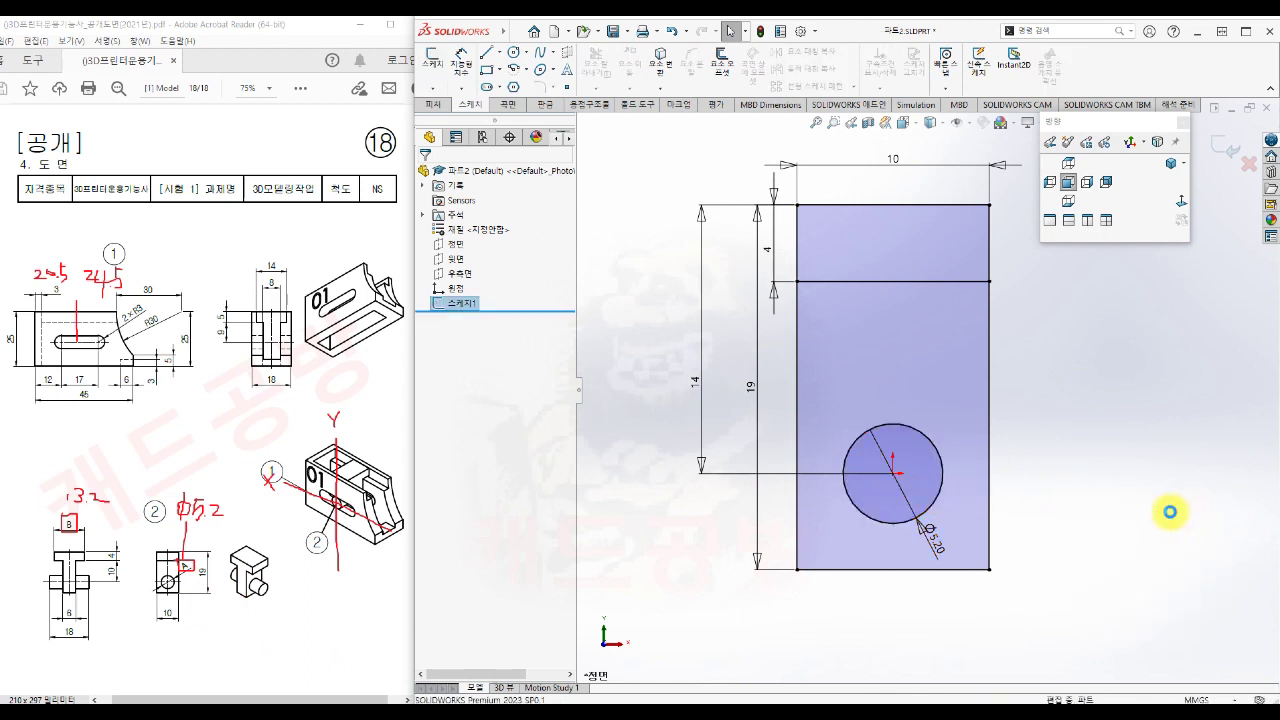
right_click(1088, 510)
click(1137, 522)
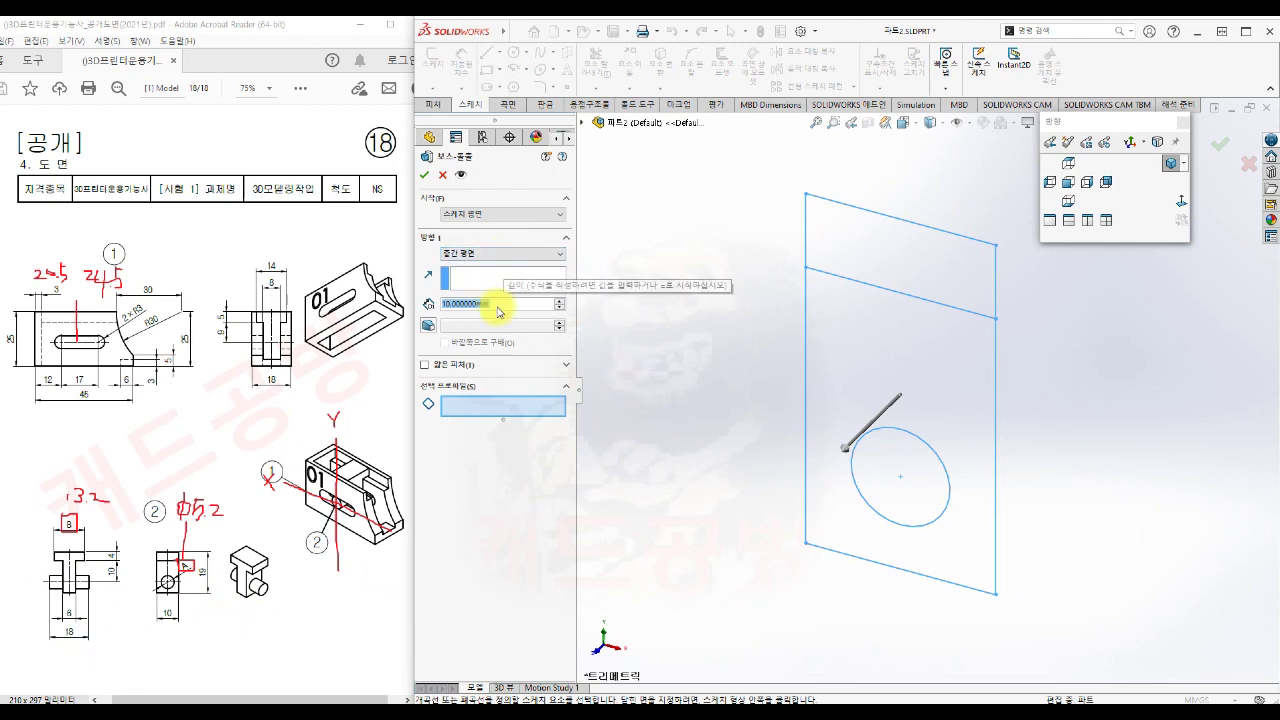
text(ㅋ)
key(BackSpace)
text(18)
click(530, 405)
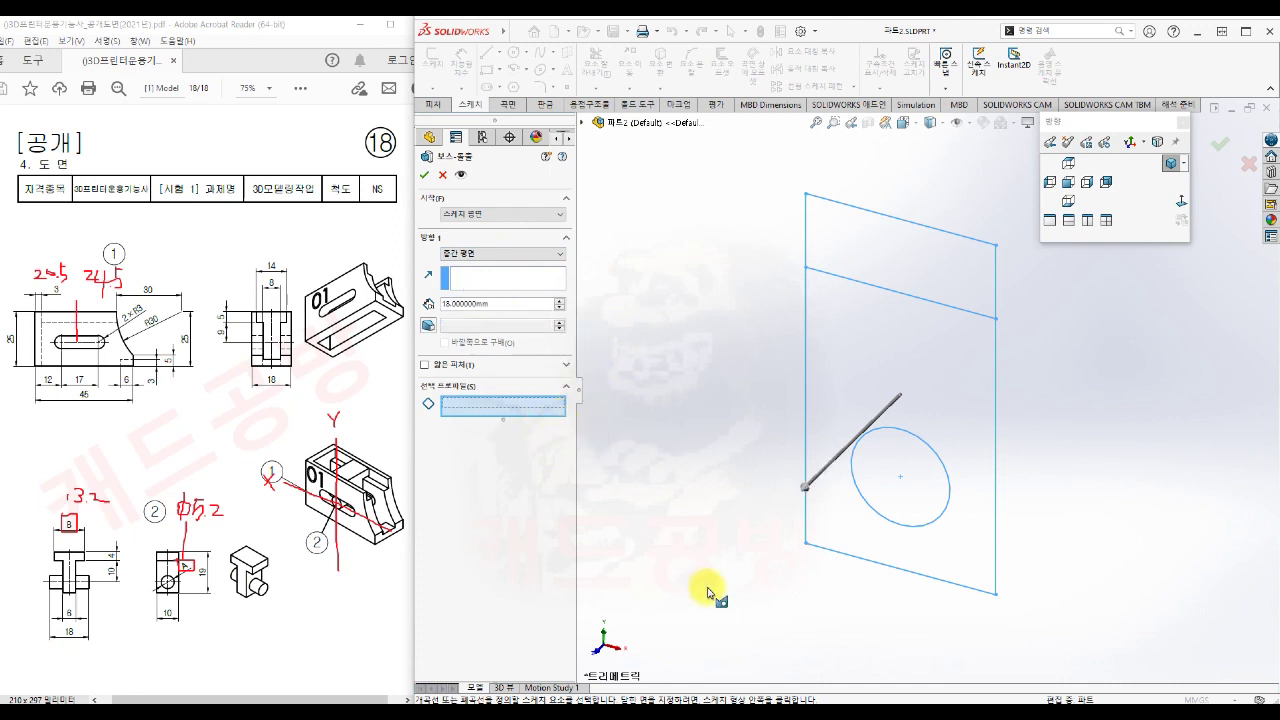
click(918, 482)
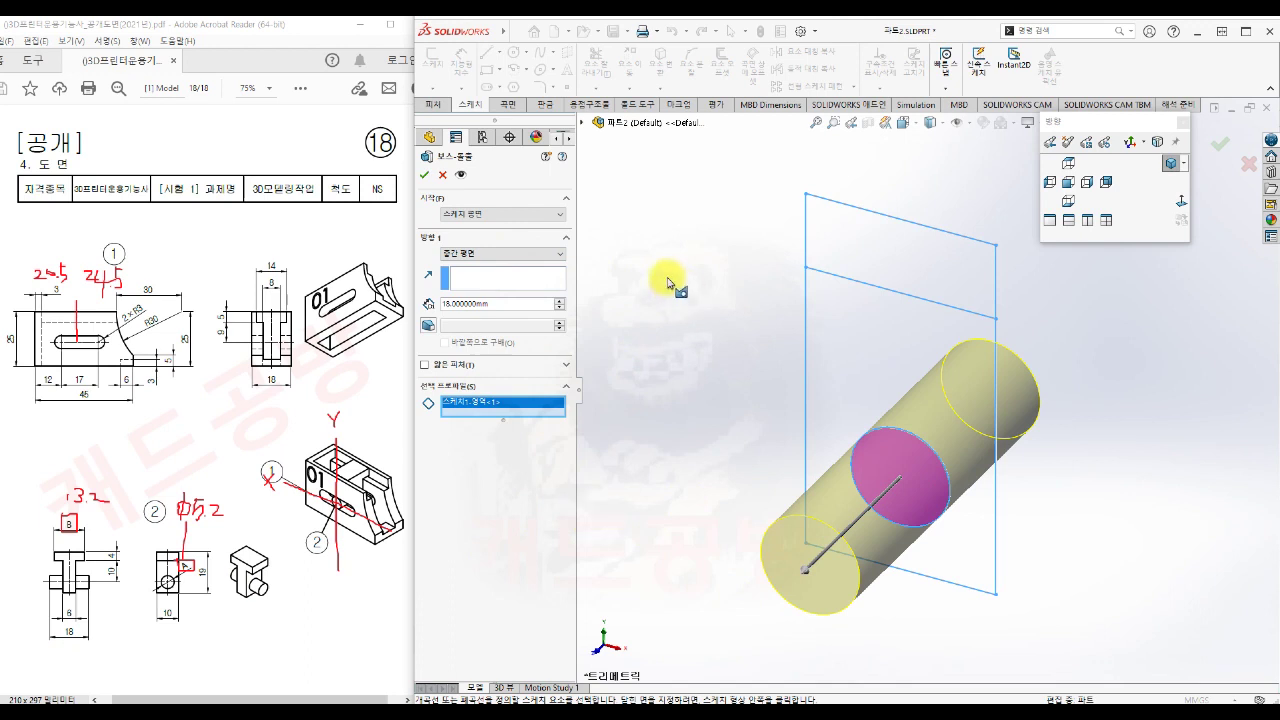
click(425, 175)
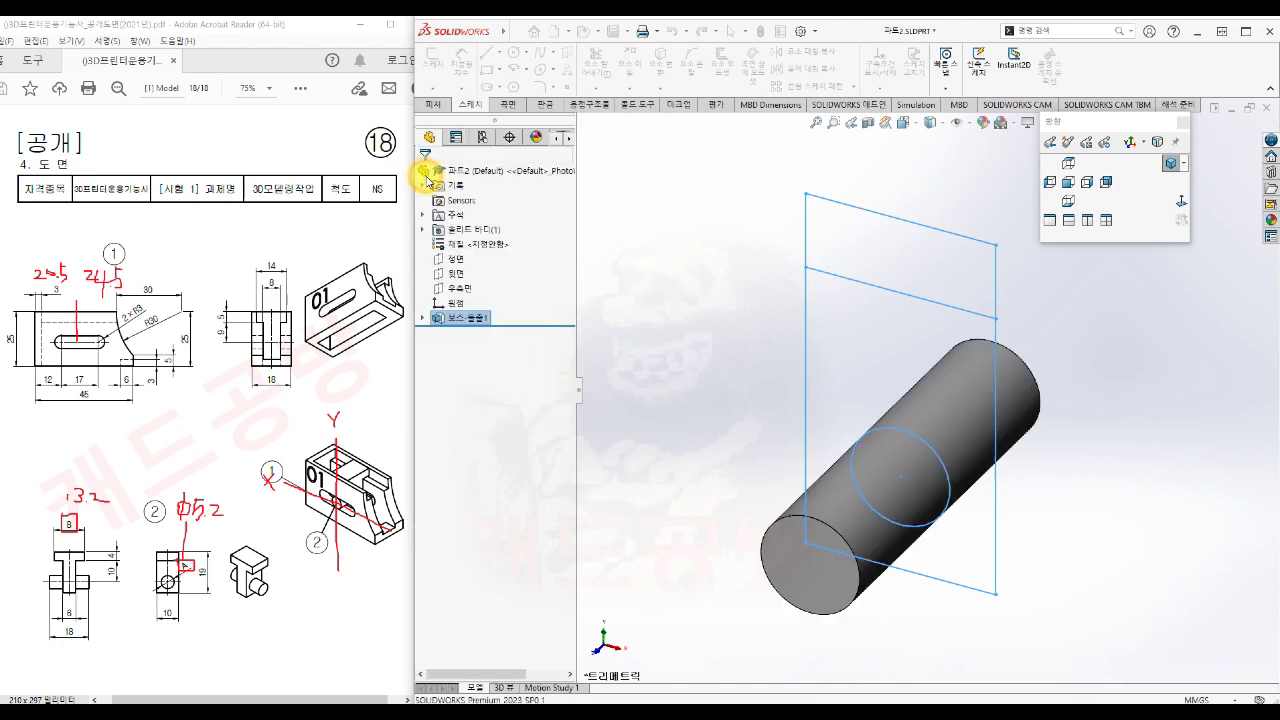
click(707, 420)
- Extrude the narrow region above the dividing line of the same sketch 13.2 mm using the mid-plane end condition
key(s)
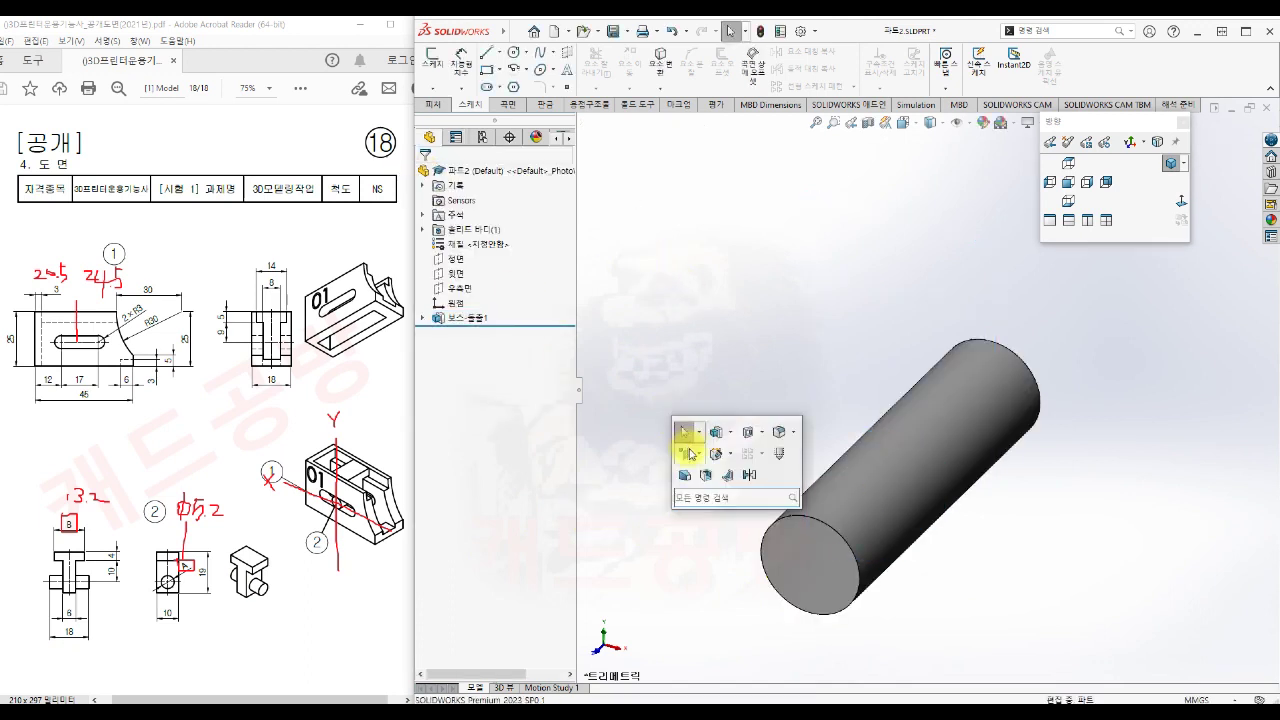
click(716, 432)
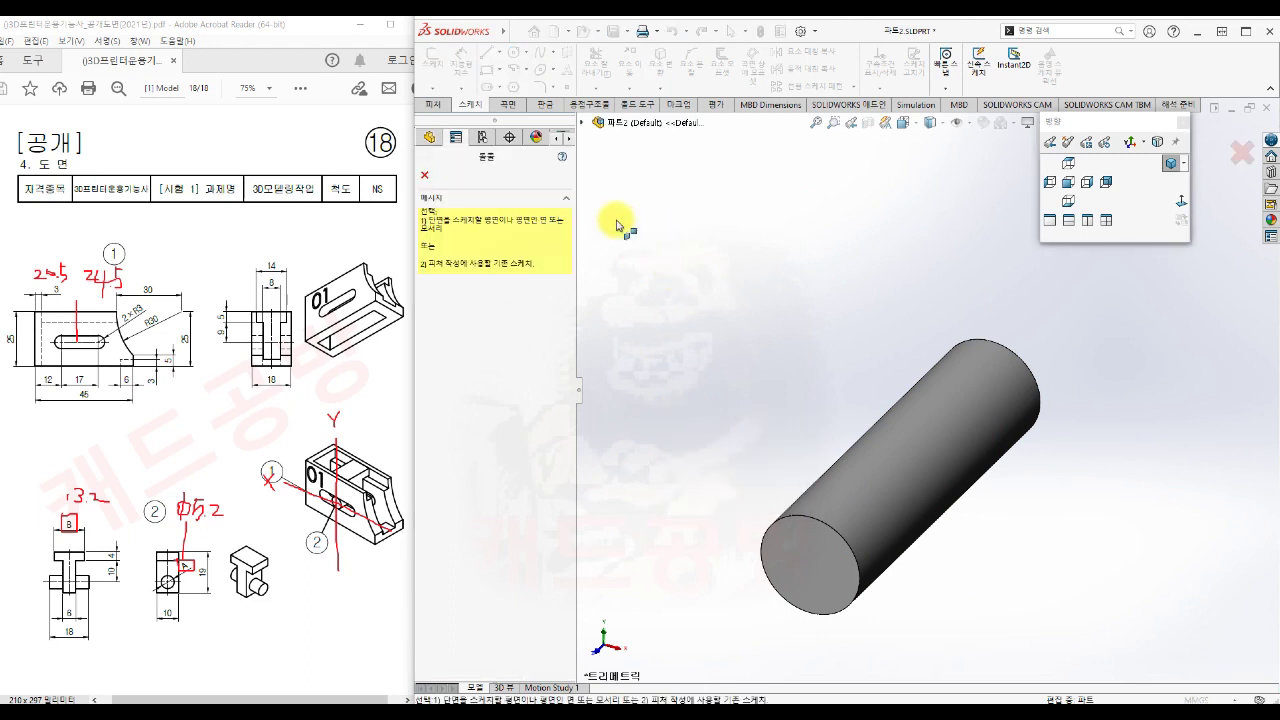
click(583, 122)
click(598, 270)
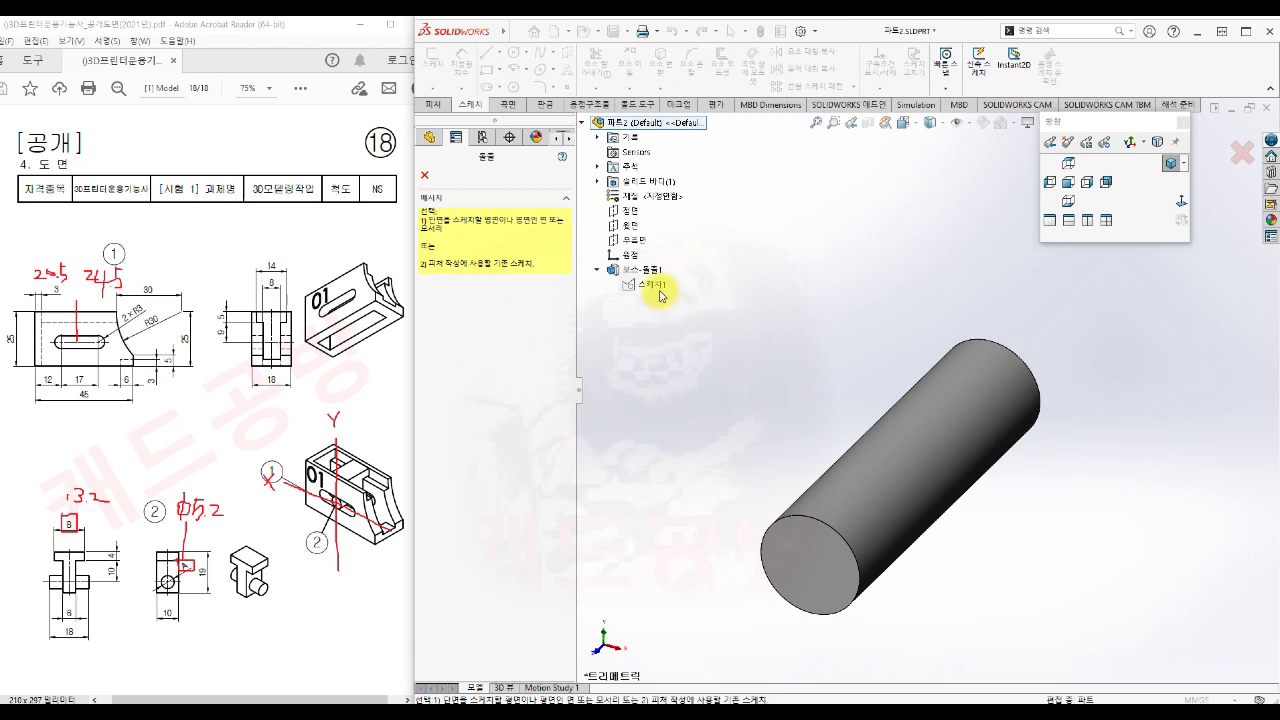
click(654, 286)
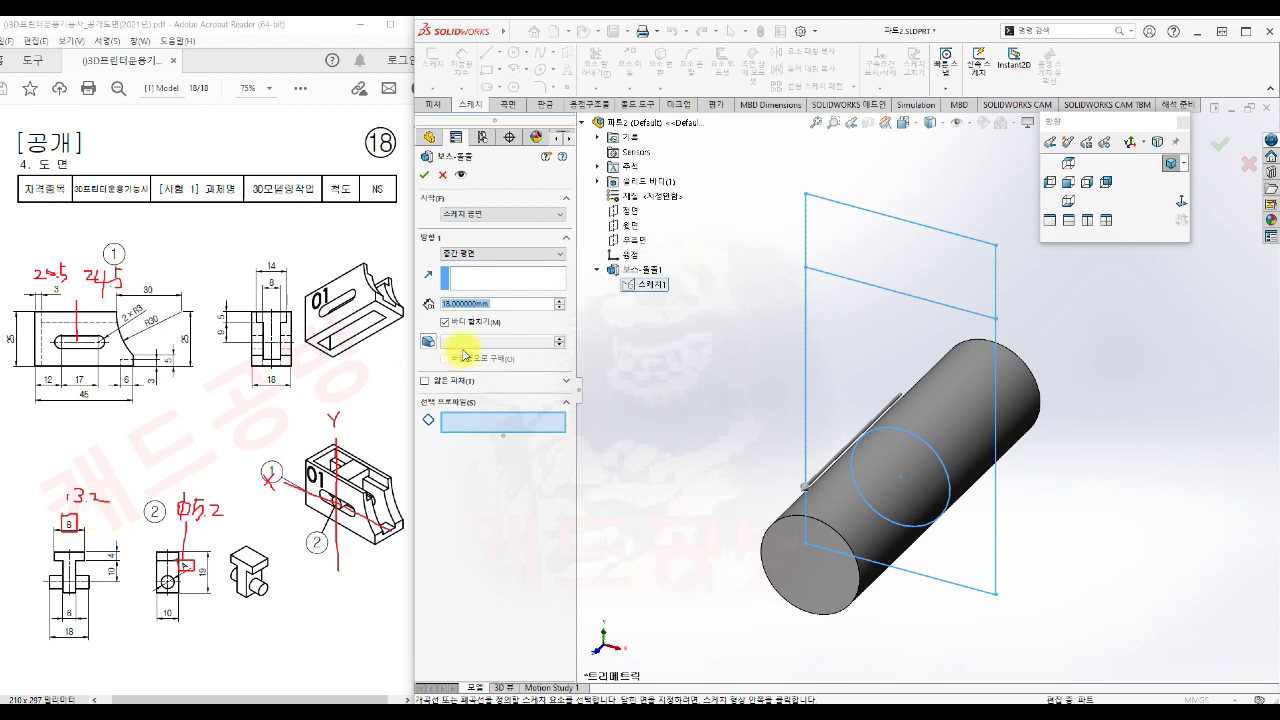
text(13.)
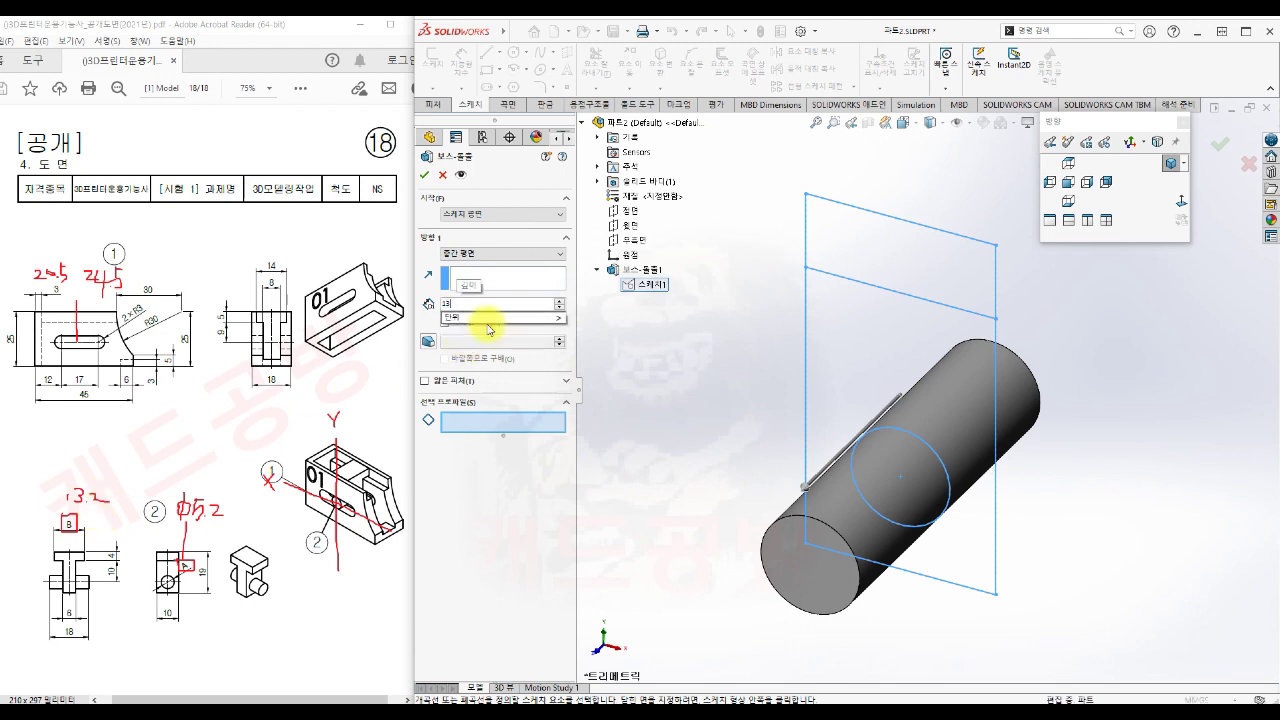
text(2)
click(486, 423)
click(866, 256)
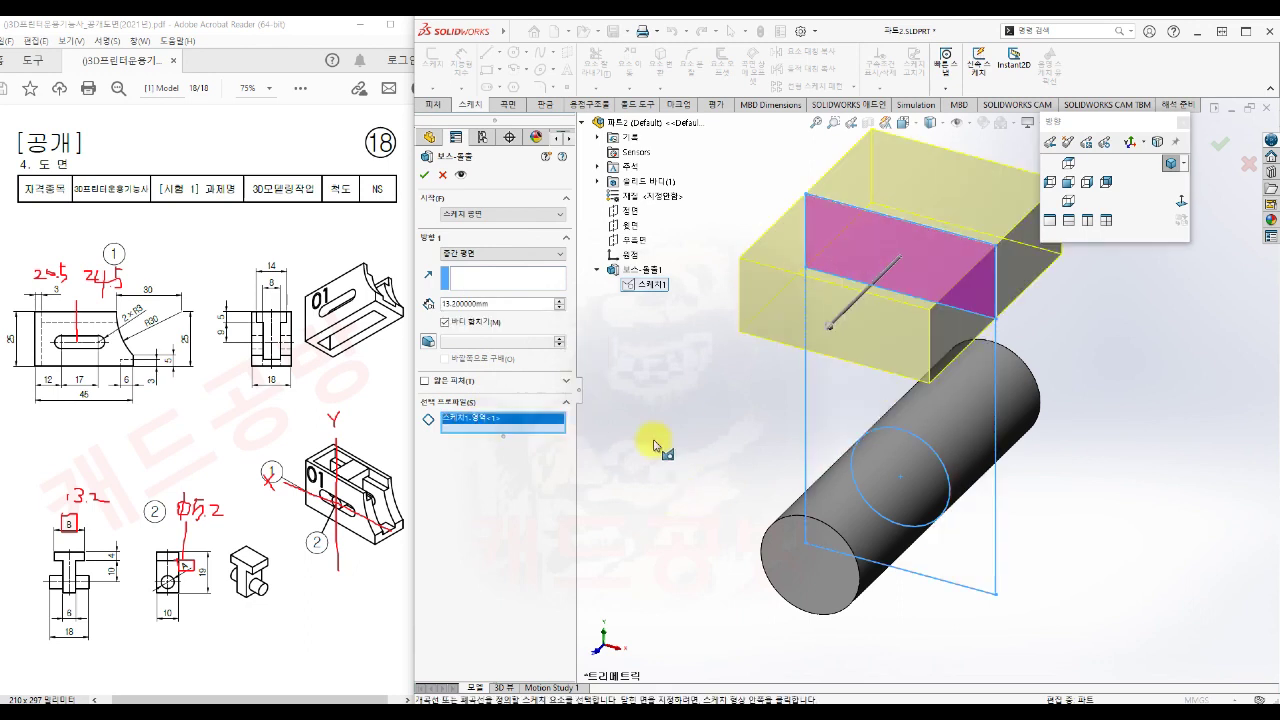
click(423, 174)
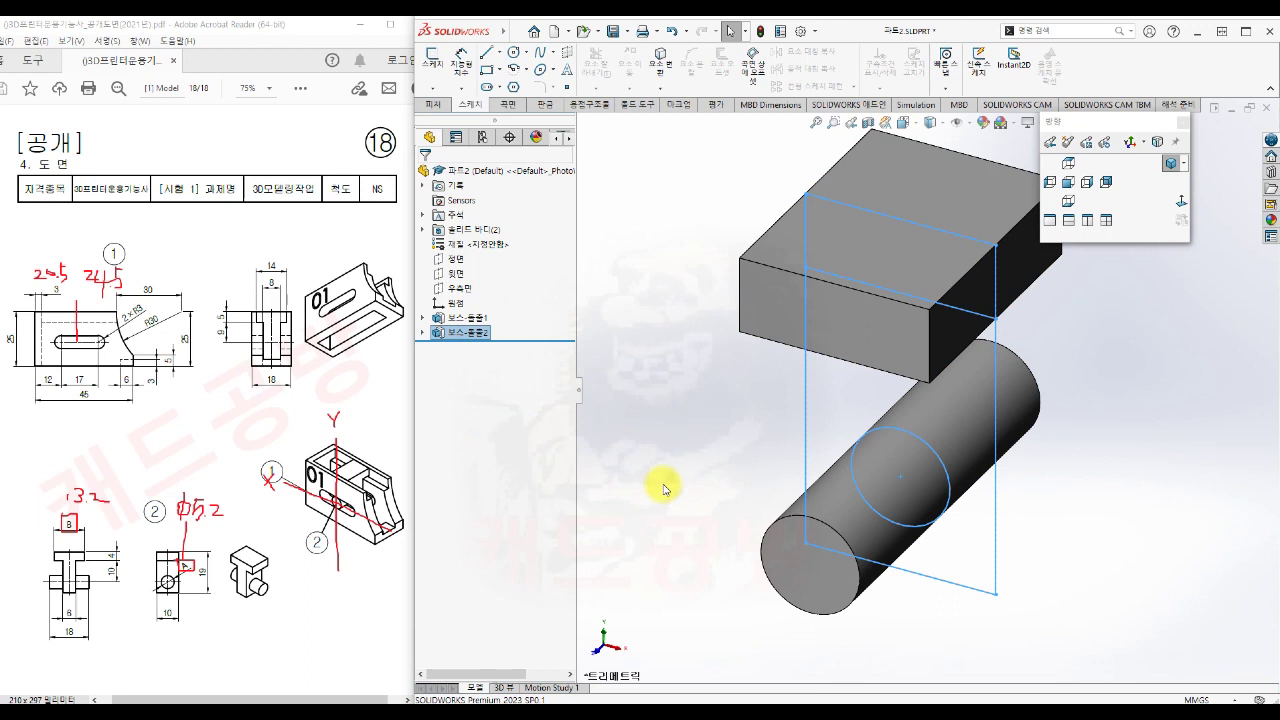
click(663, 487)
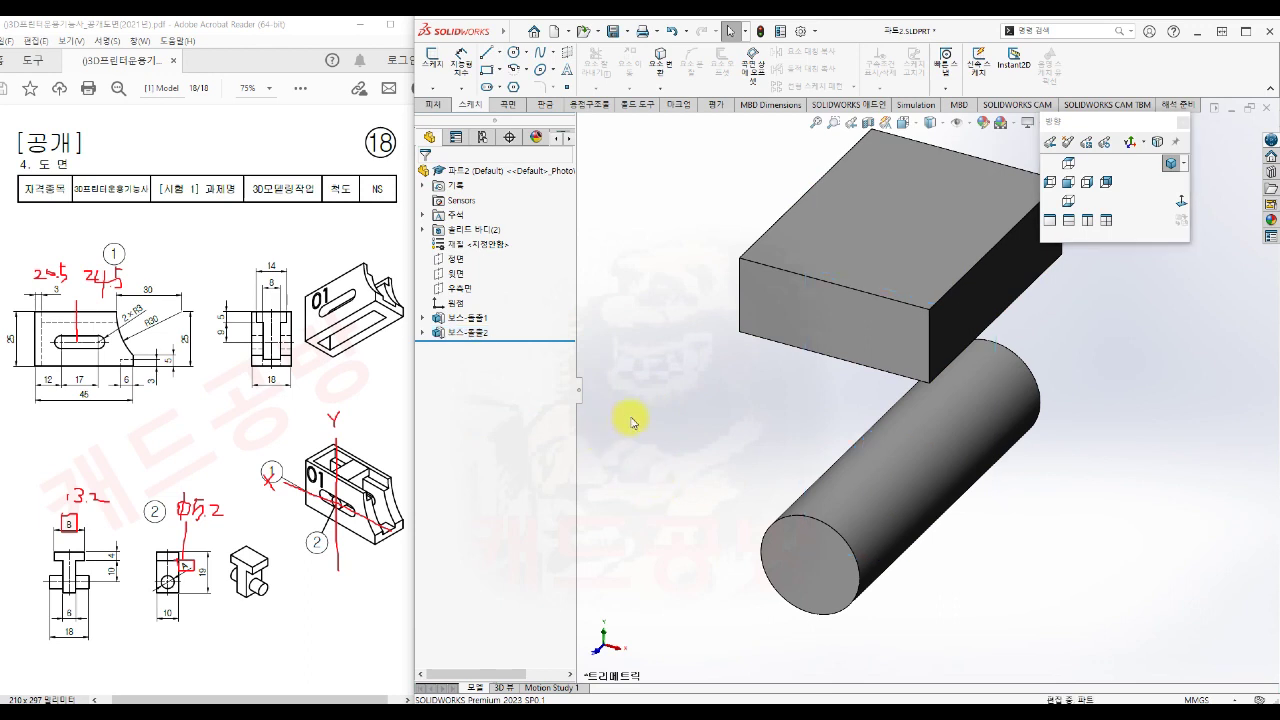
- Extrude the sketch region below the dividing line 6 mm mid-plane, merging it with the existing bodies
key(s)
click(682, 440)
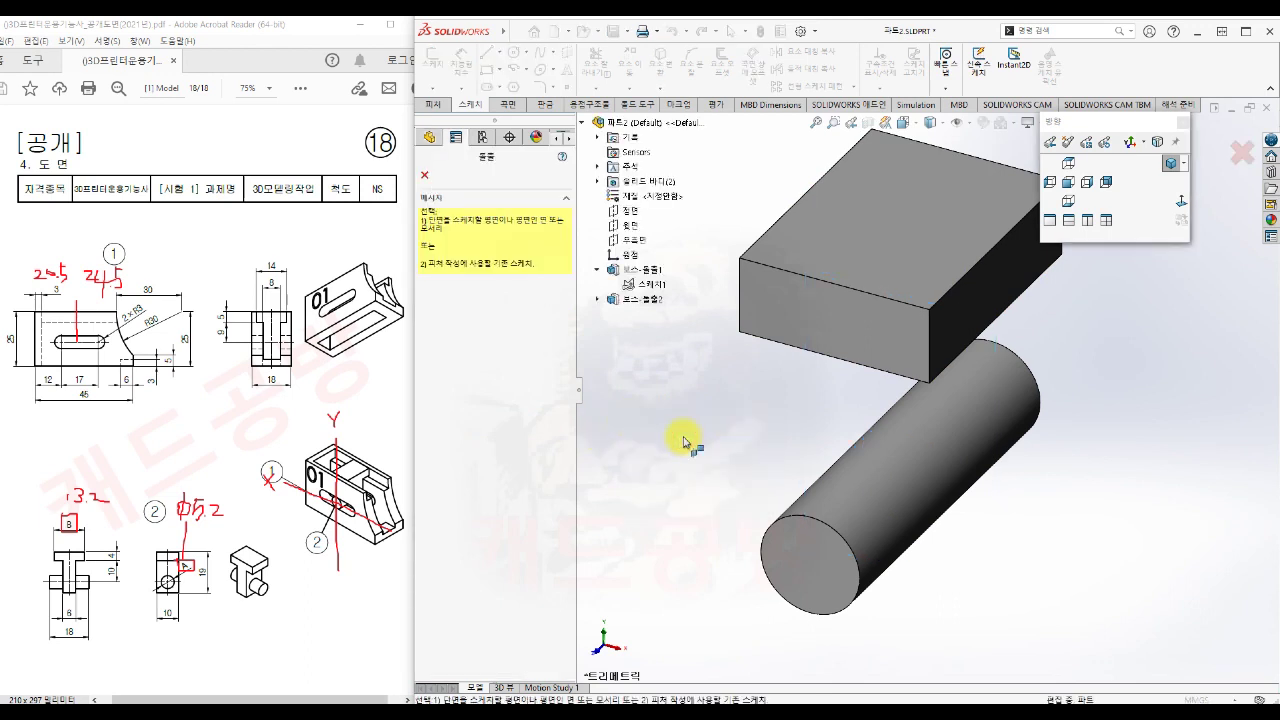
click(647, 284)
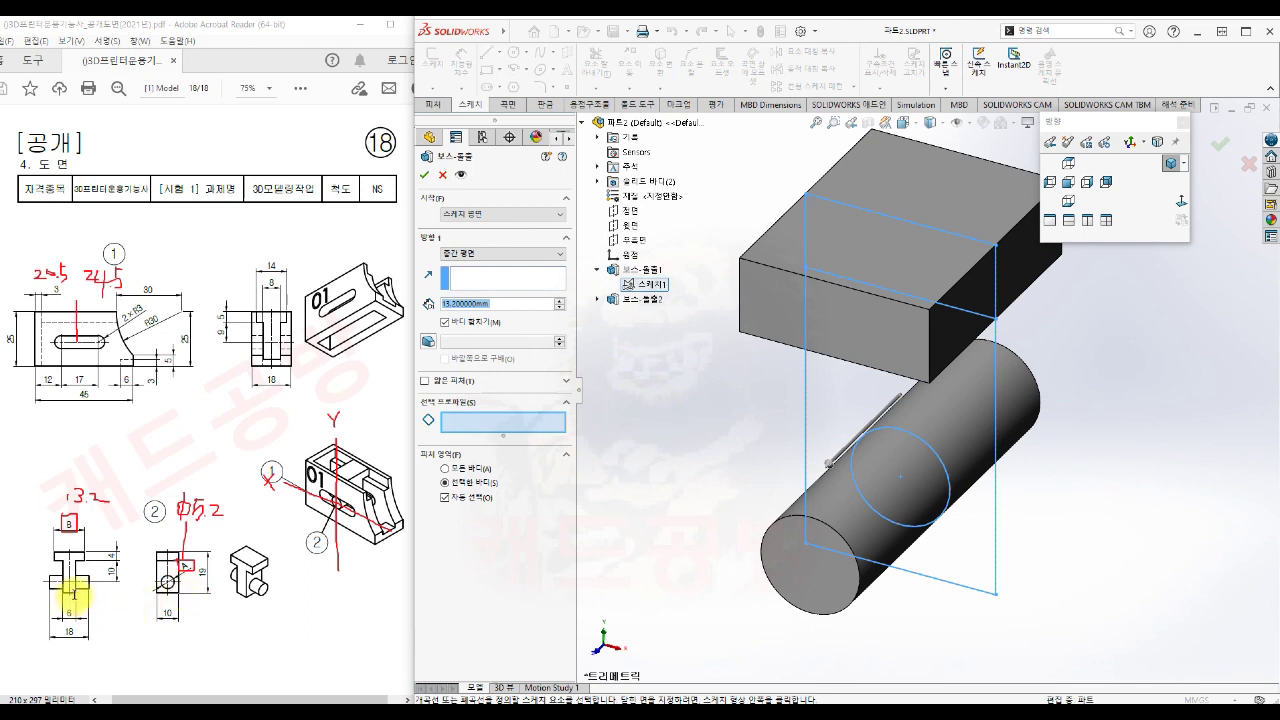
text(6)
click(499, 428)
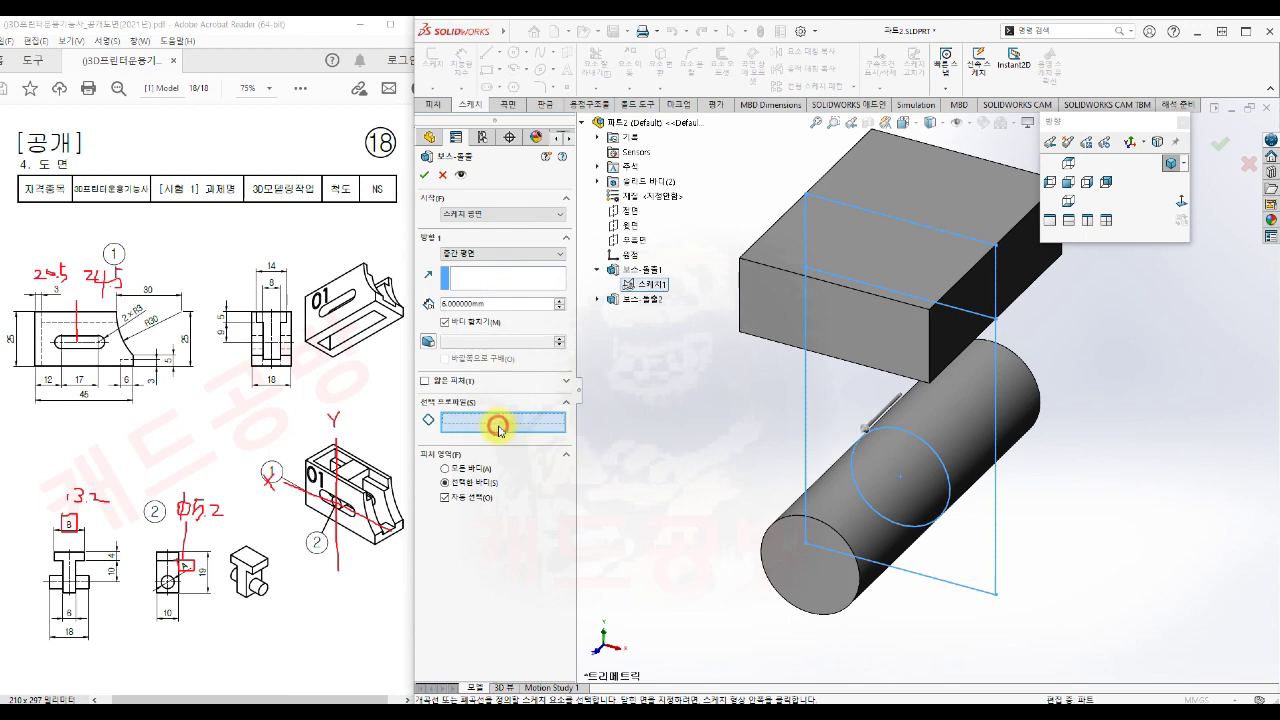
click(845, 392)
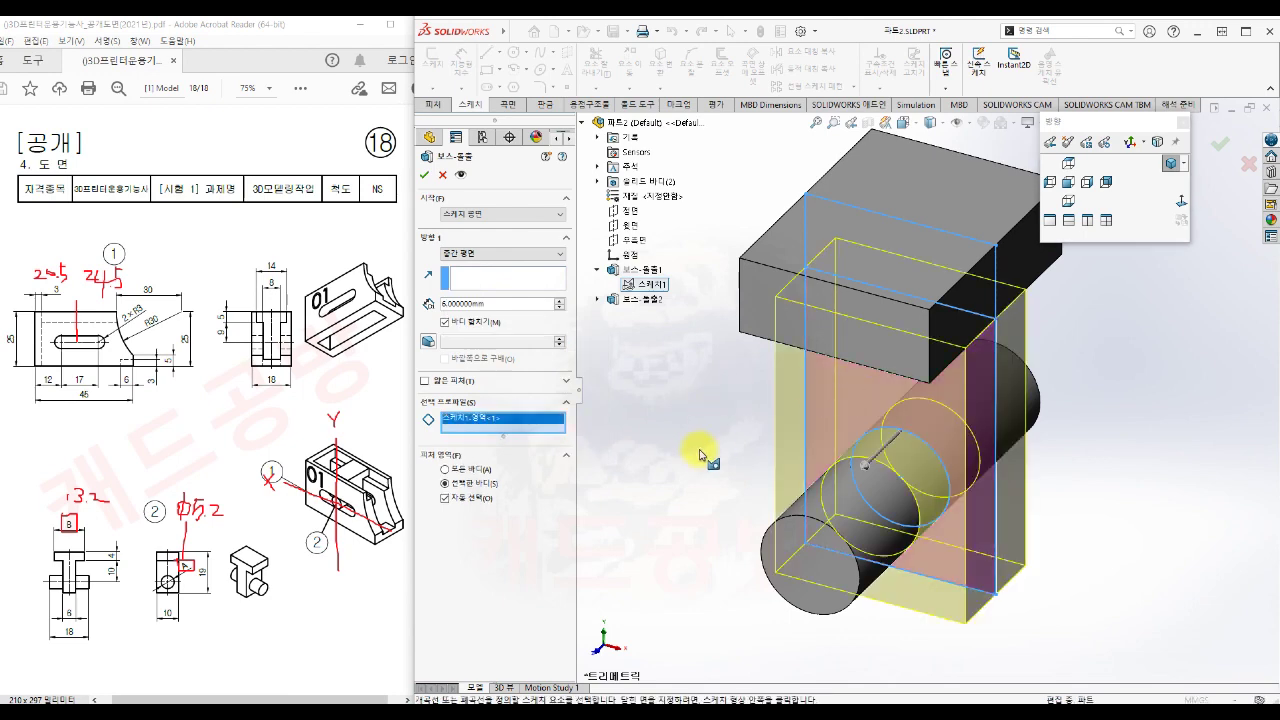
middle_drag(697, 484, 667, 463)
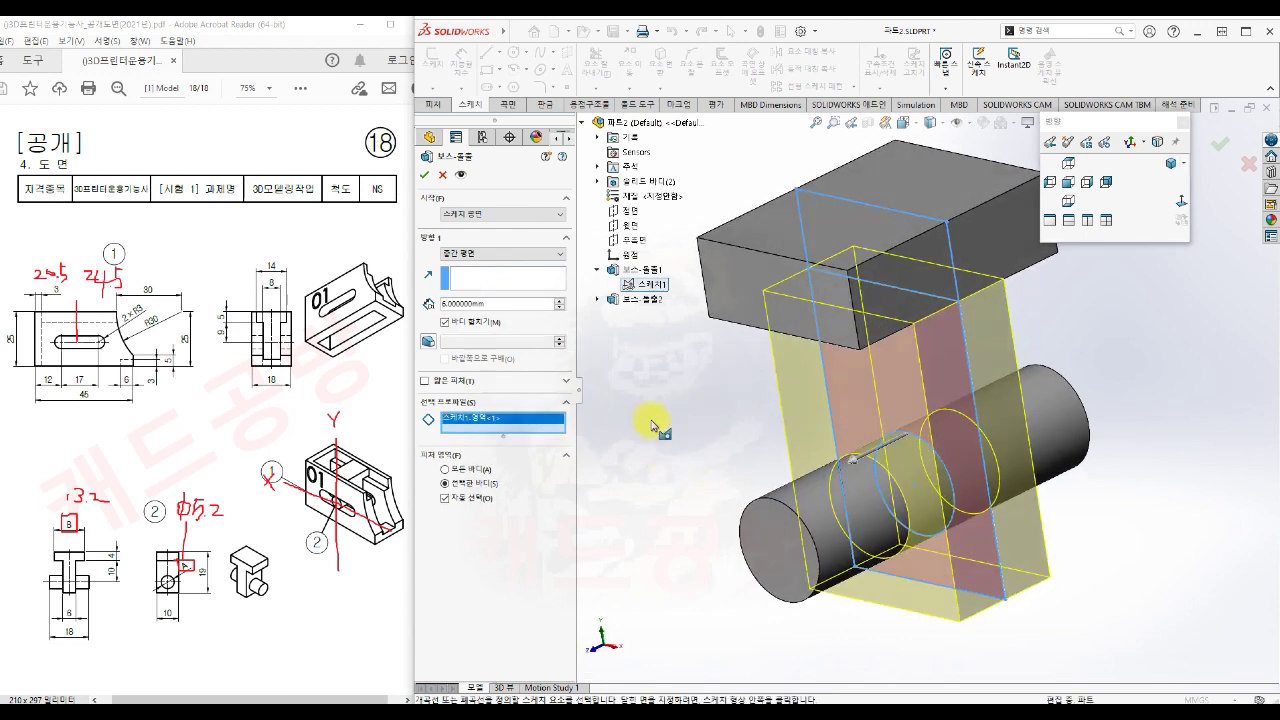
click(424, 175)
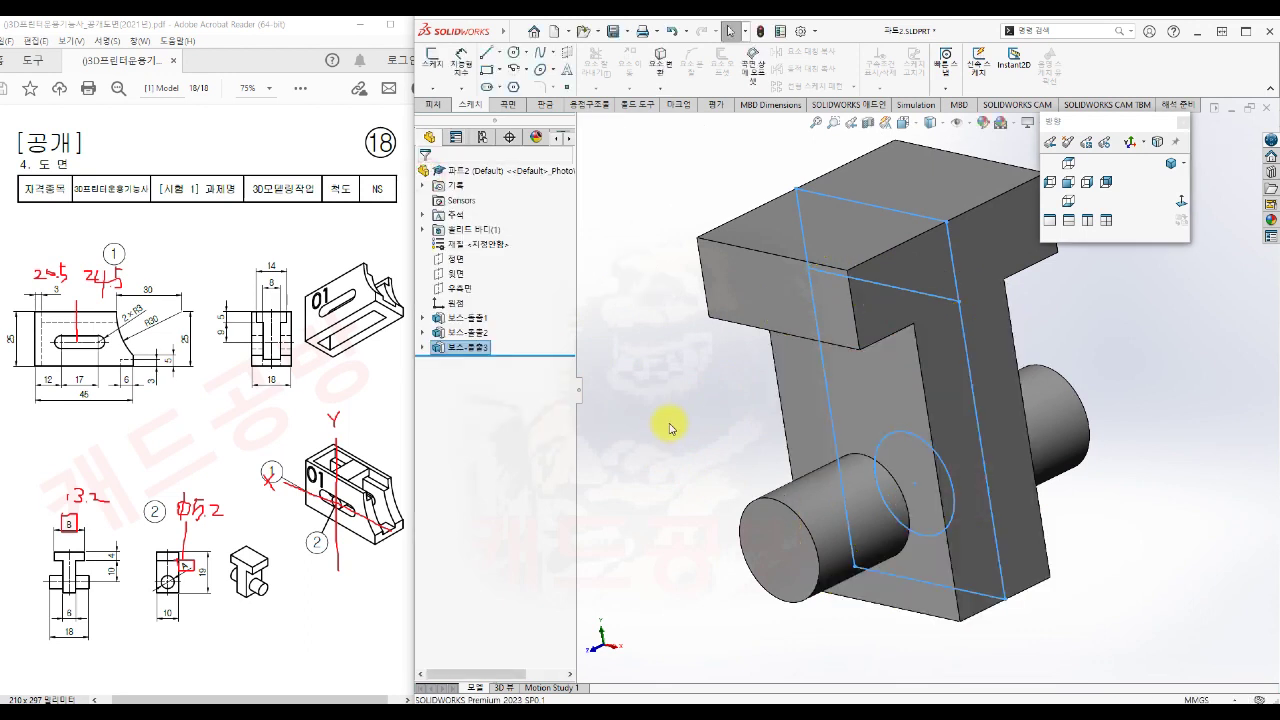
click(670, 427)
- Save the finished part 2 and close its file
click(1170, 163)
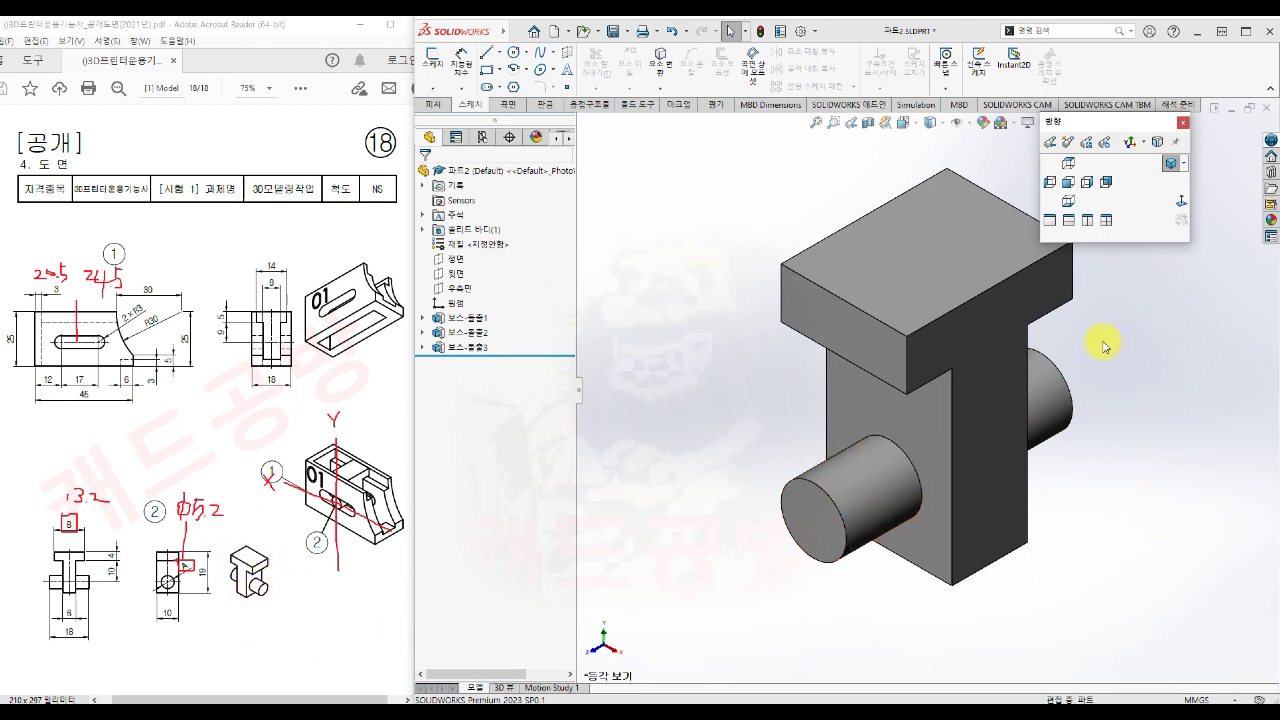
click(1157, 143)
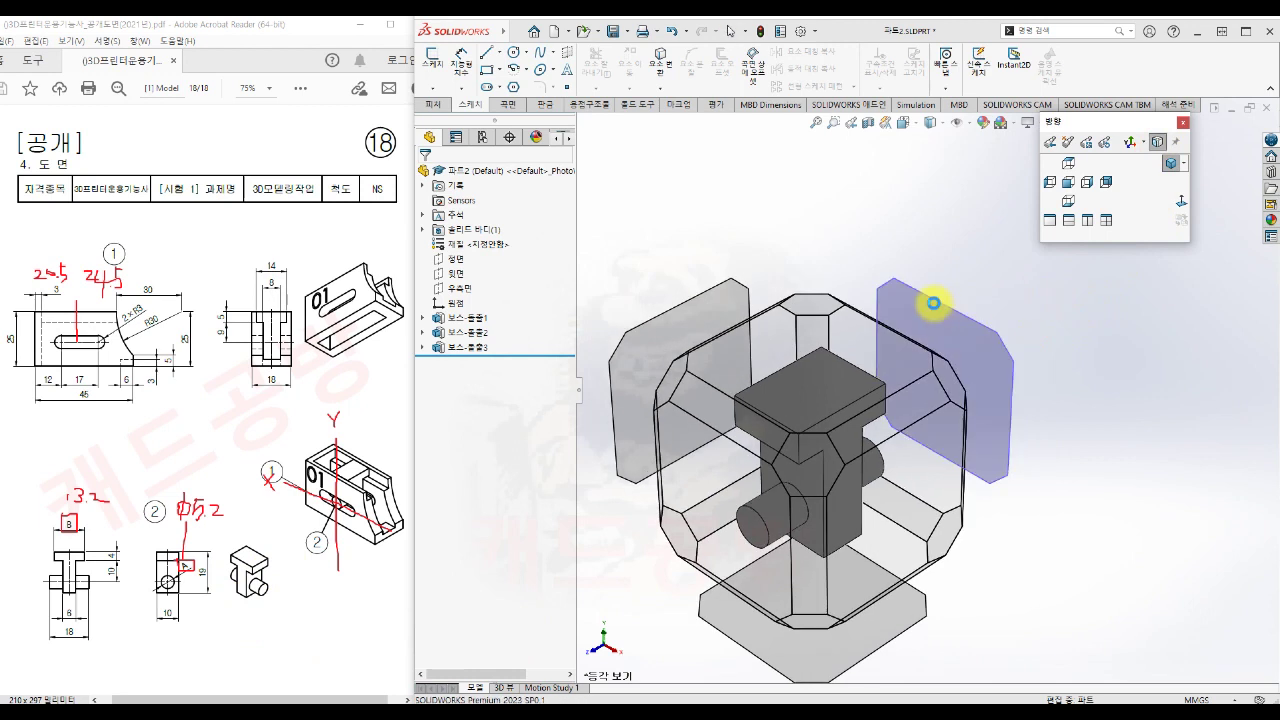
click(677, 373)
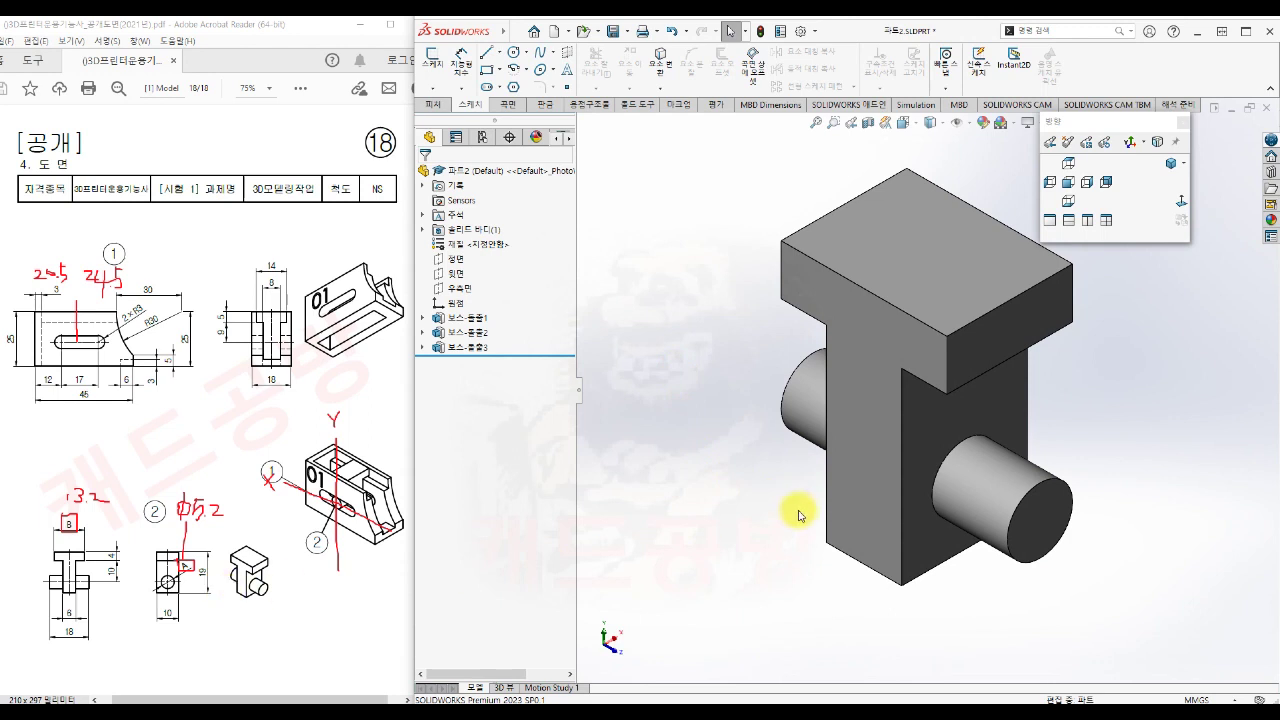
scroll(798, 515, up, 2)
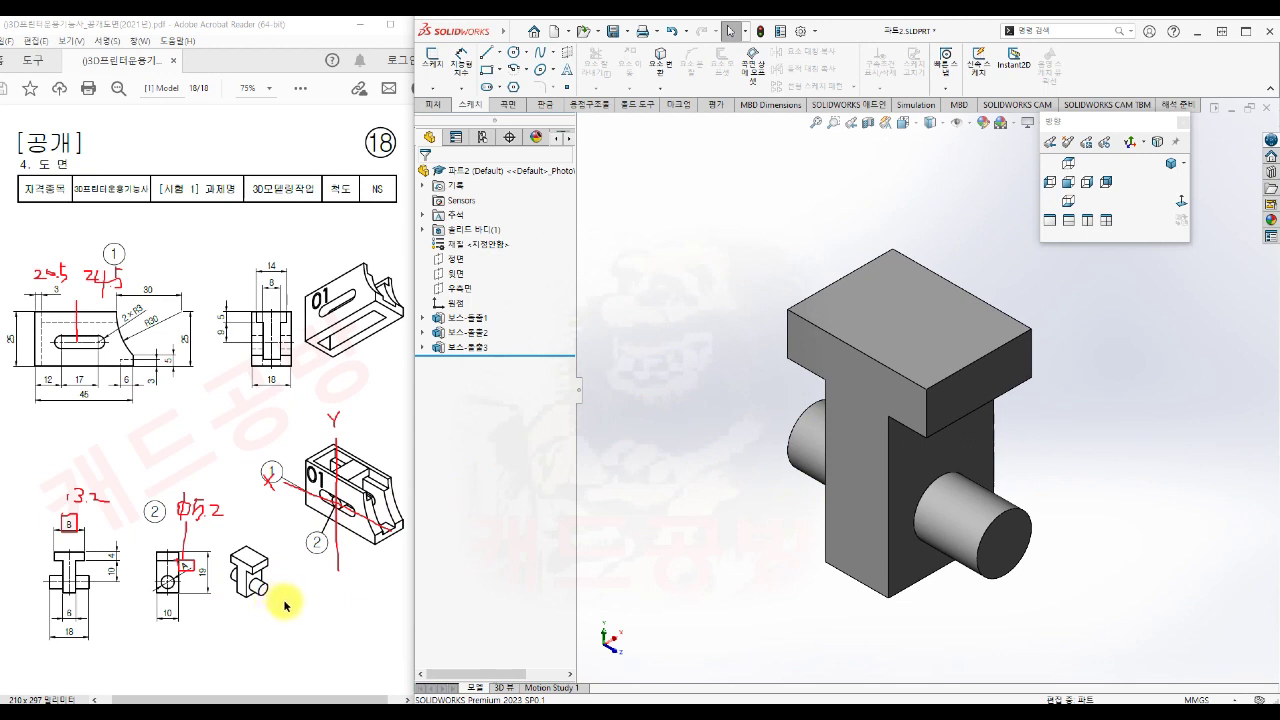
click(613, 33)
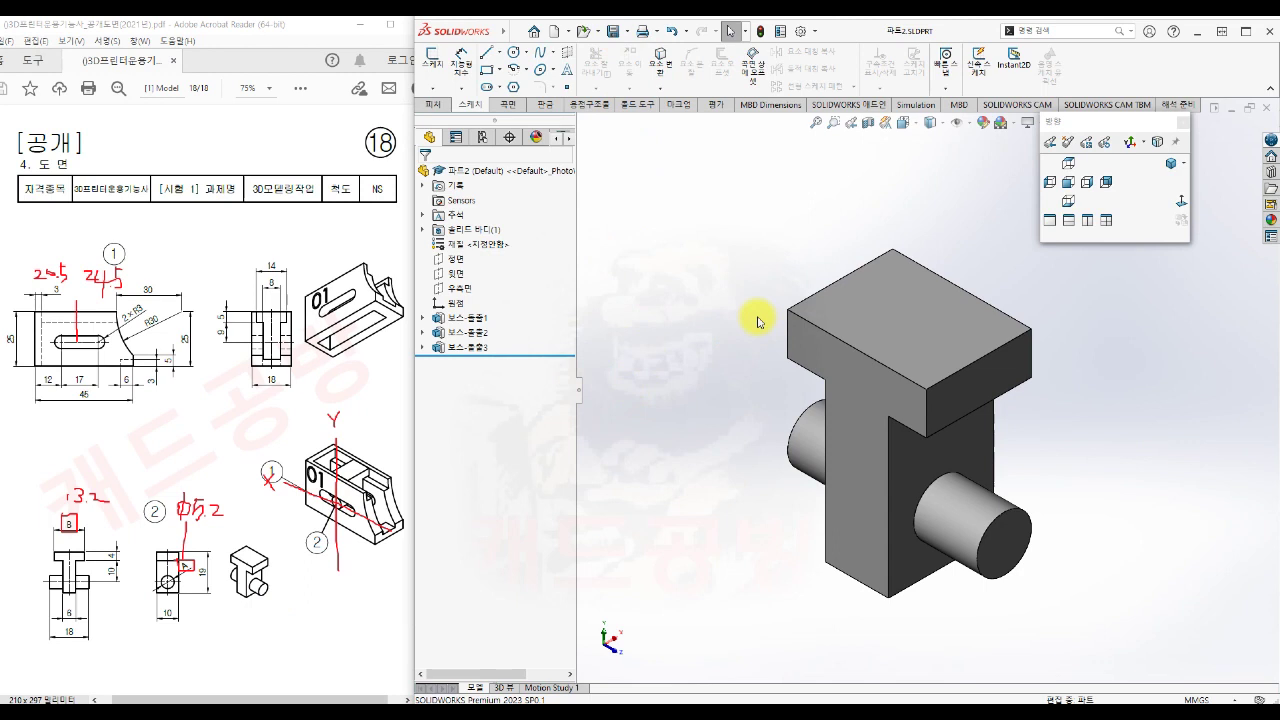
click(1266, 107)
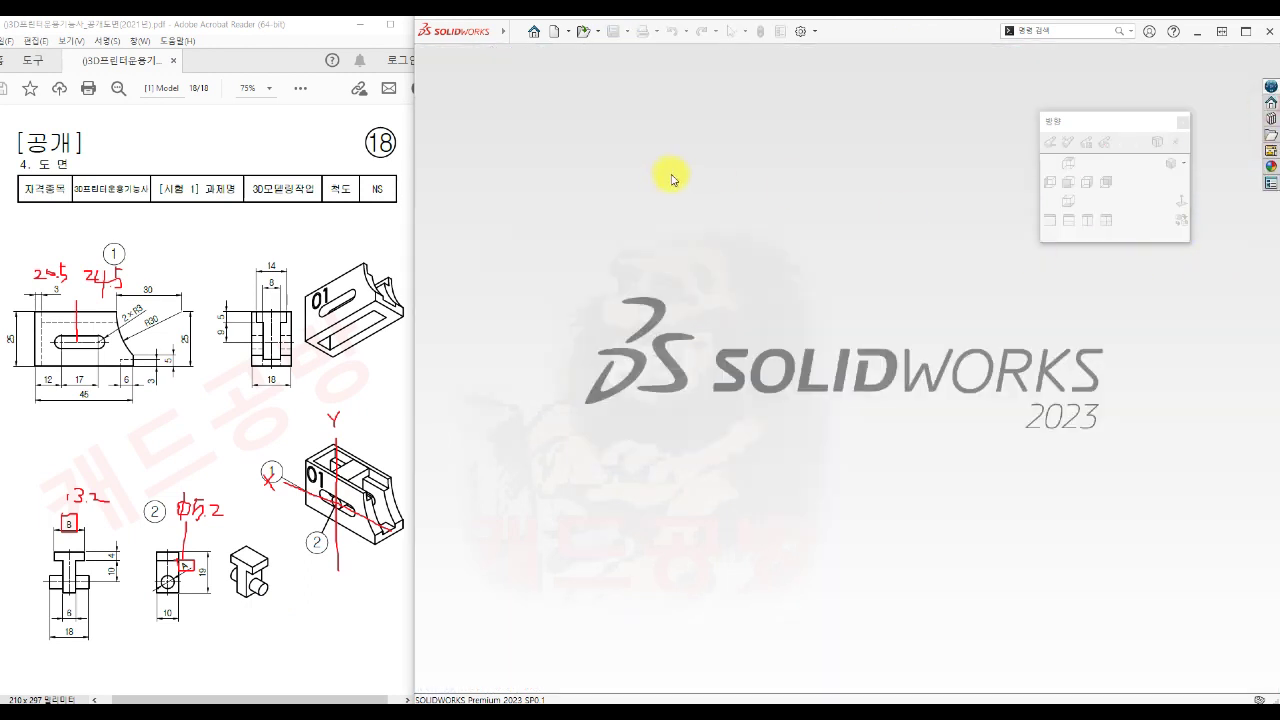
- Create a new assembly from the assembly template and place 파트1.SLDPRT at its origin
click(555, 31)
click(670, 222)
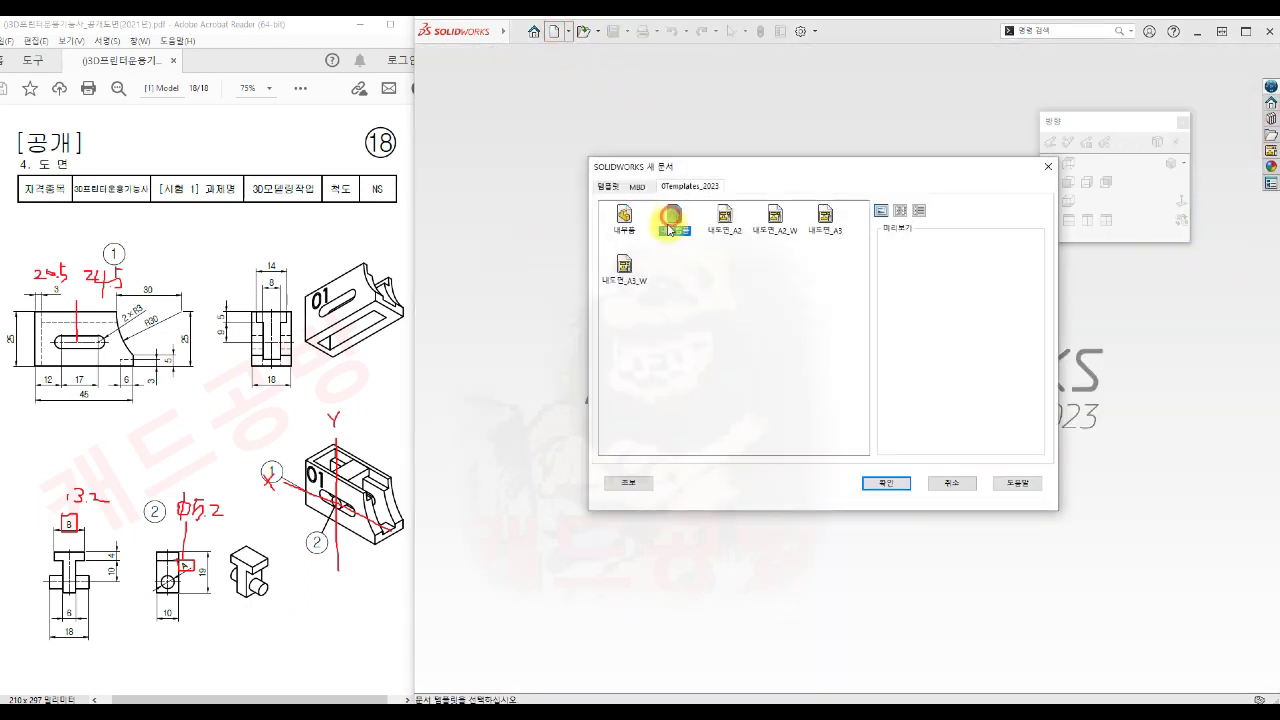
click(899, 482)
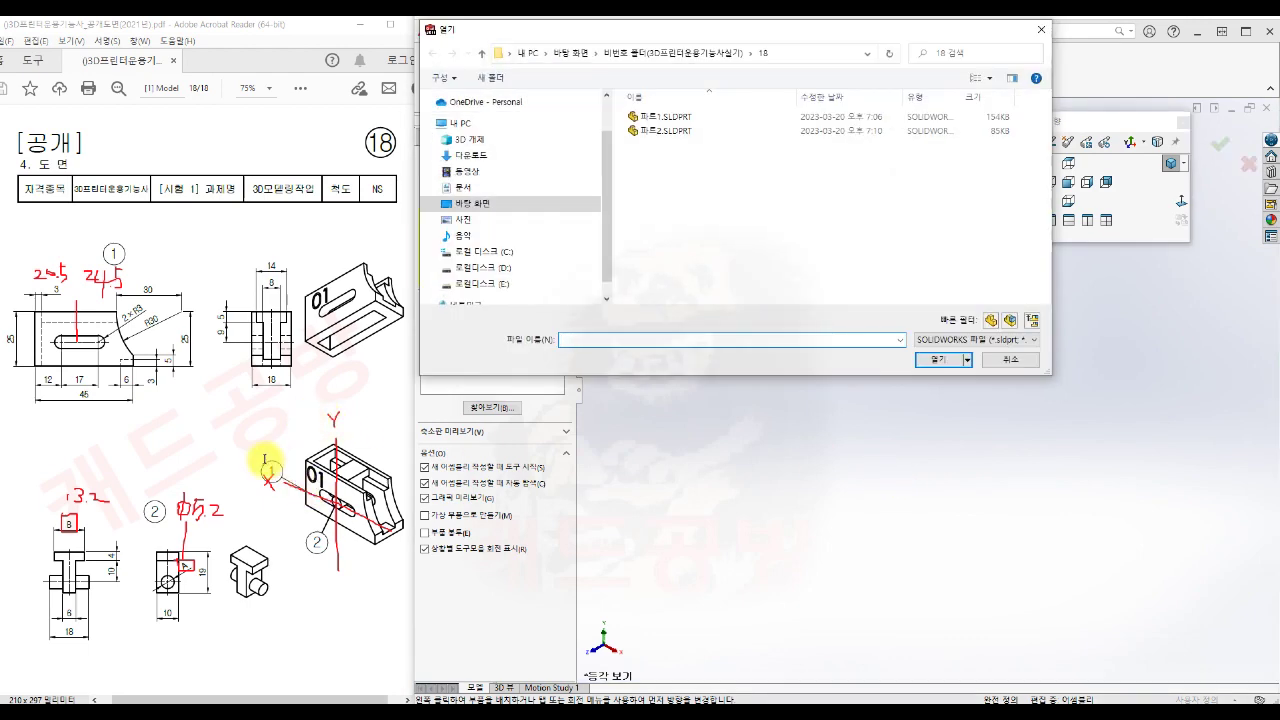
click(660, 117)
click(940, 359)
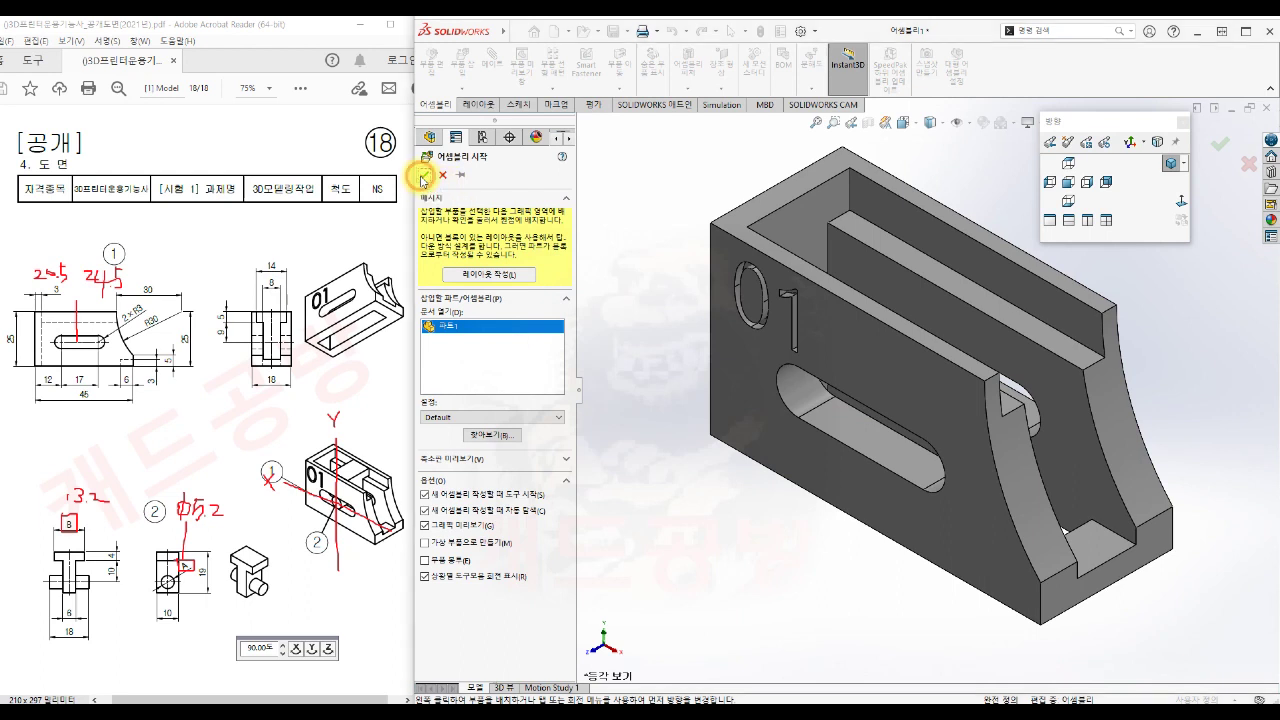
click(423, 180)
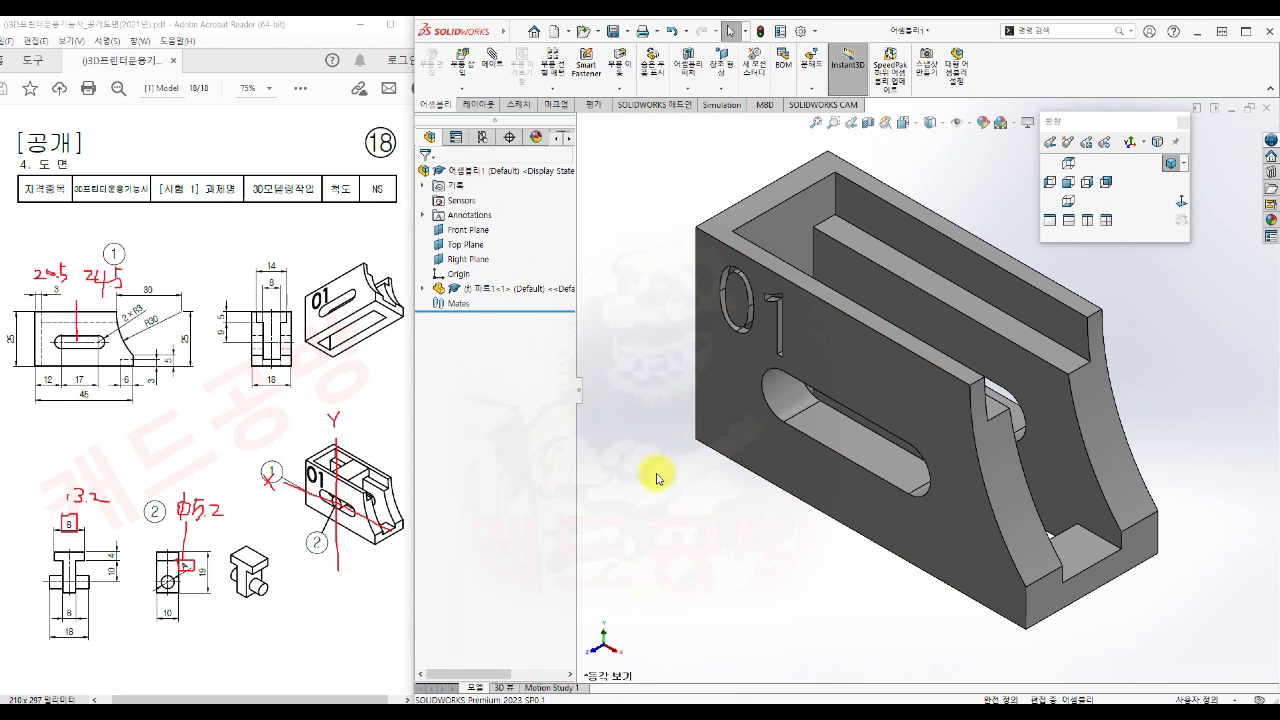
- Insert 파트2.SLDPRT into the assembly and place it in free space above the first part
scroll(800, 526, up, 2)
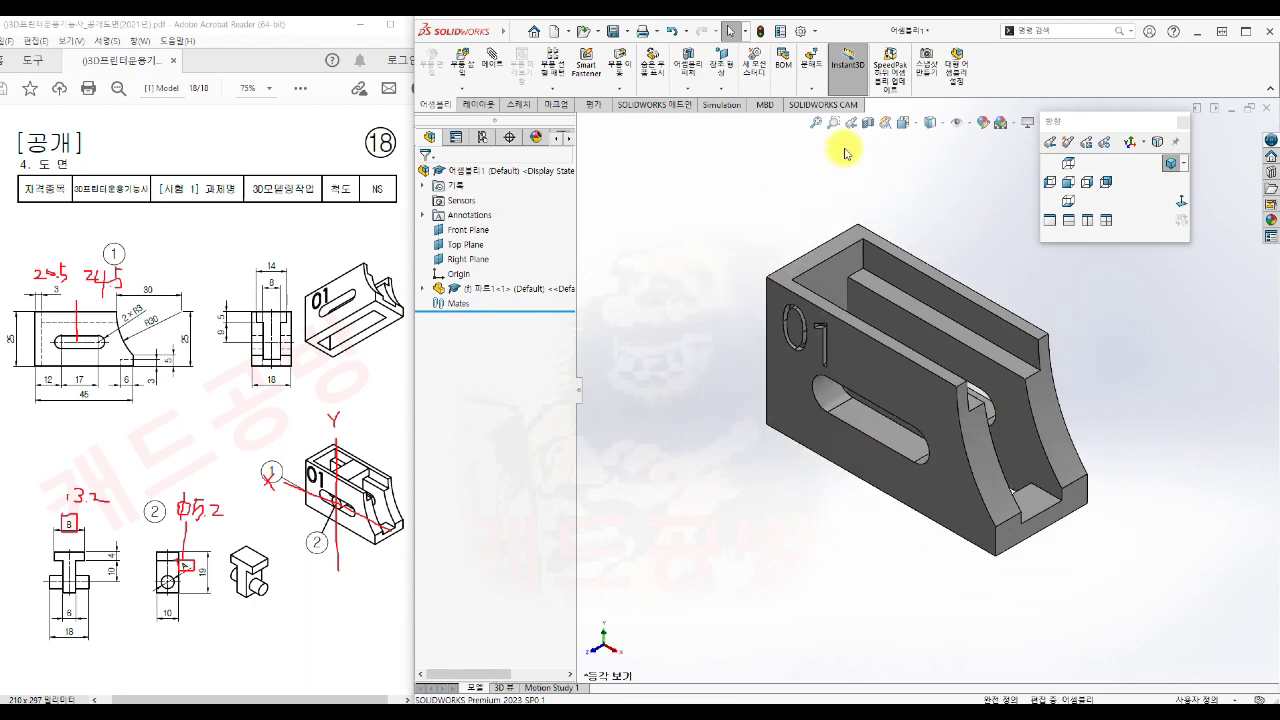
key(s)
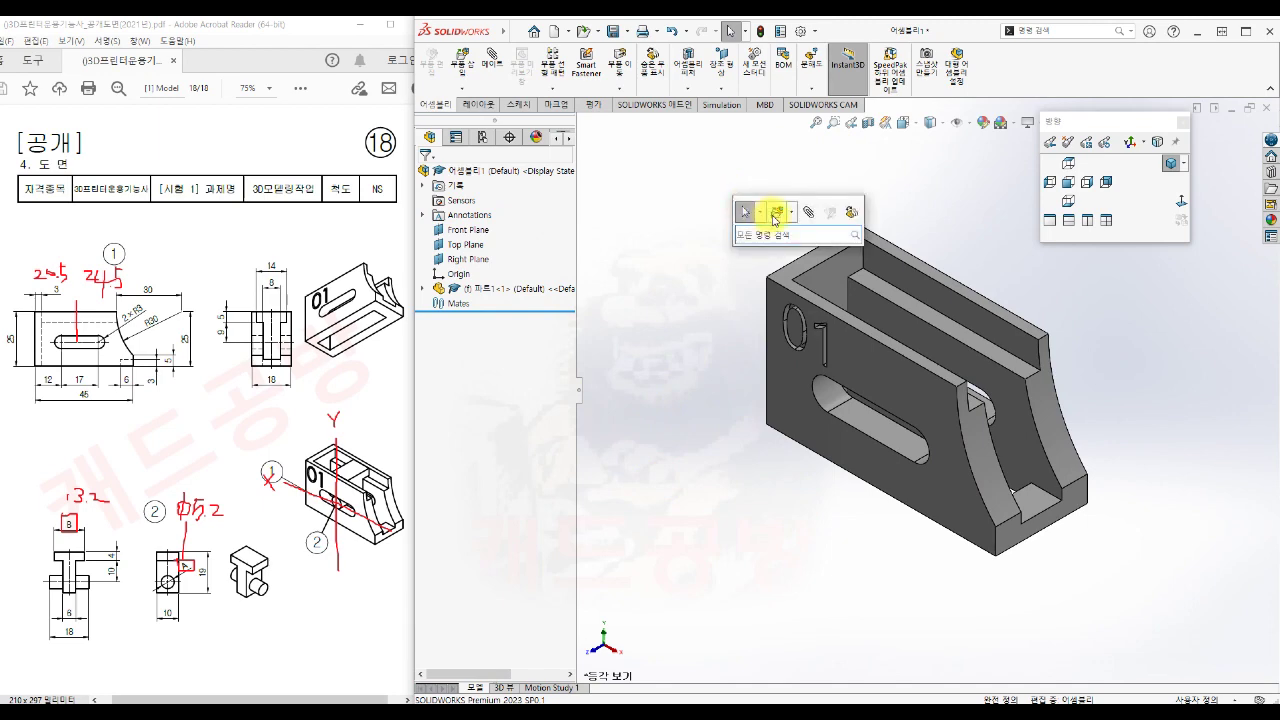
click(772, 213)
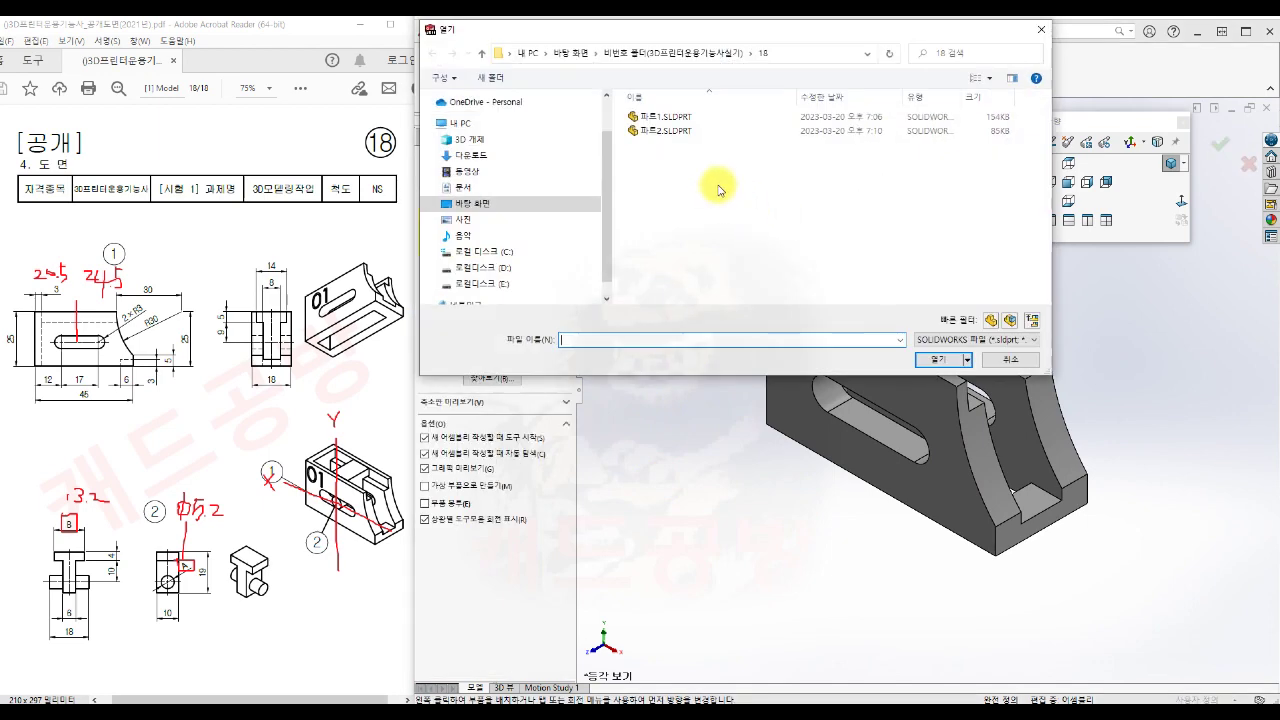
click(666, 133)
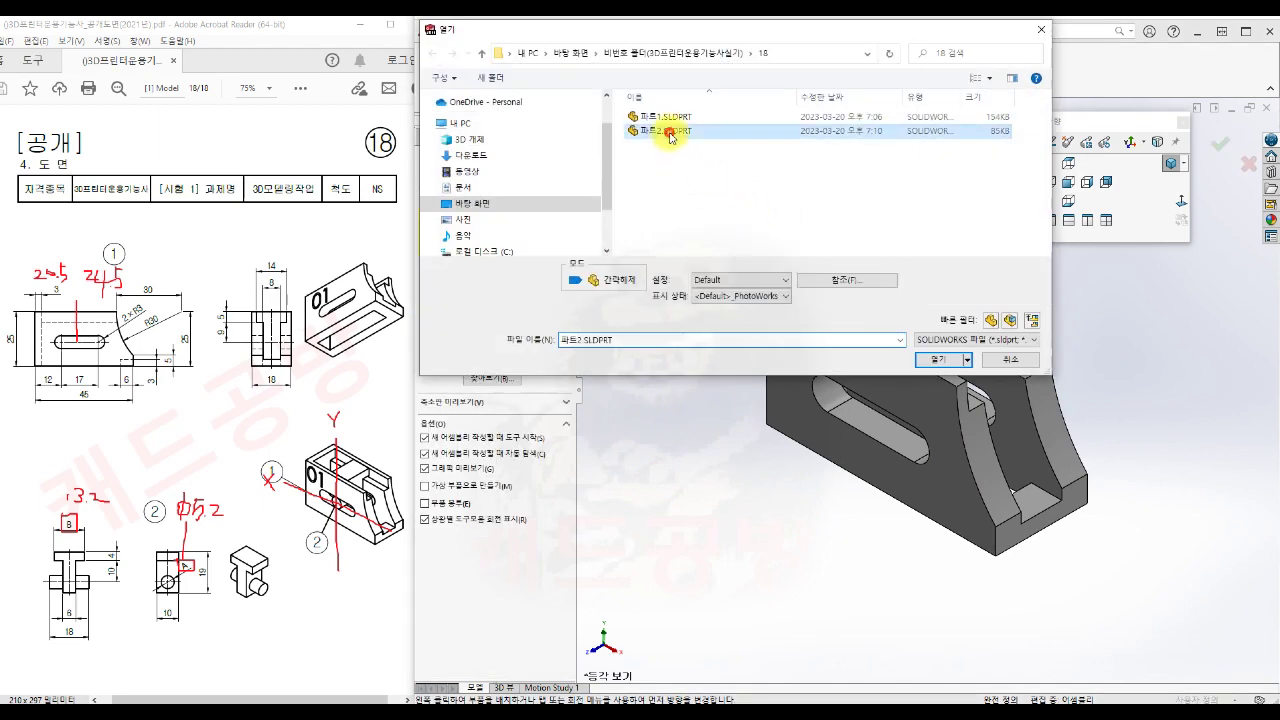
click(948, 360)
scroll(929, 363, up, 1)
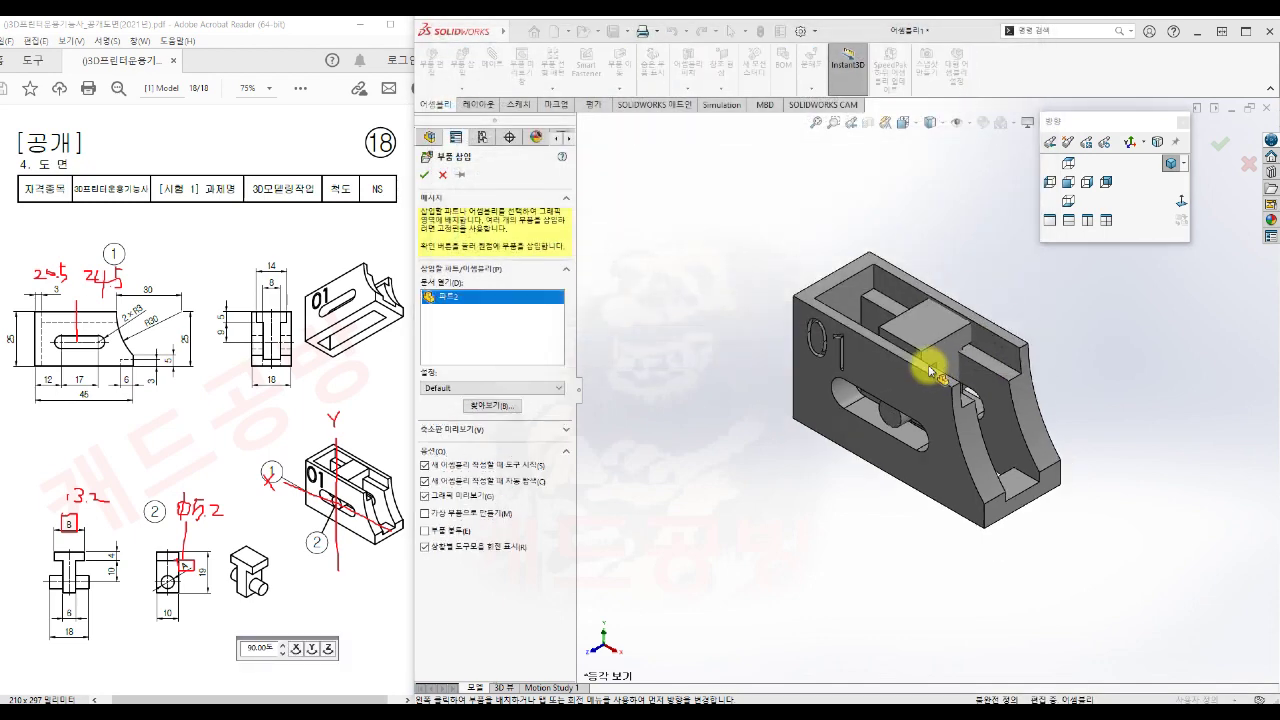
ctrl+middle_drag(926, 320, 931, 488)
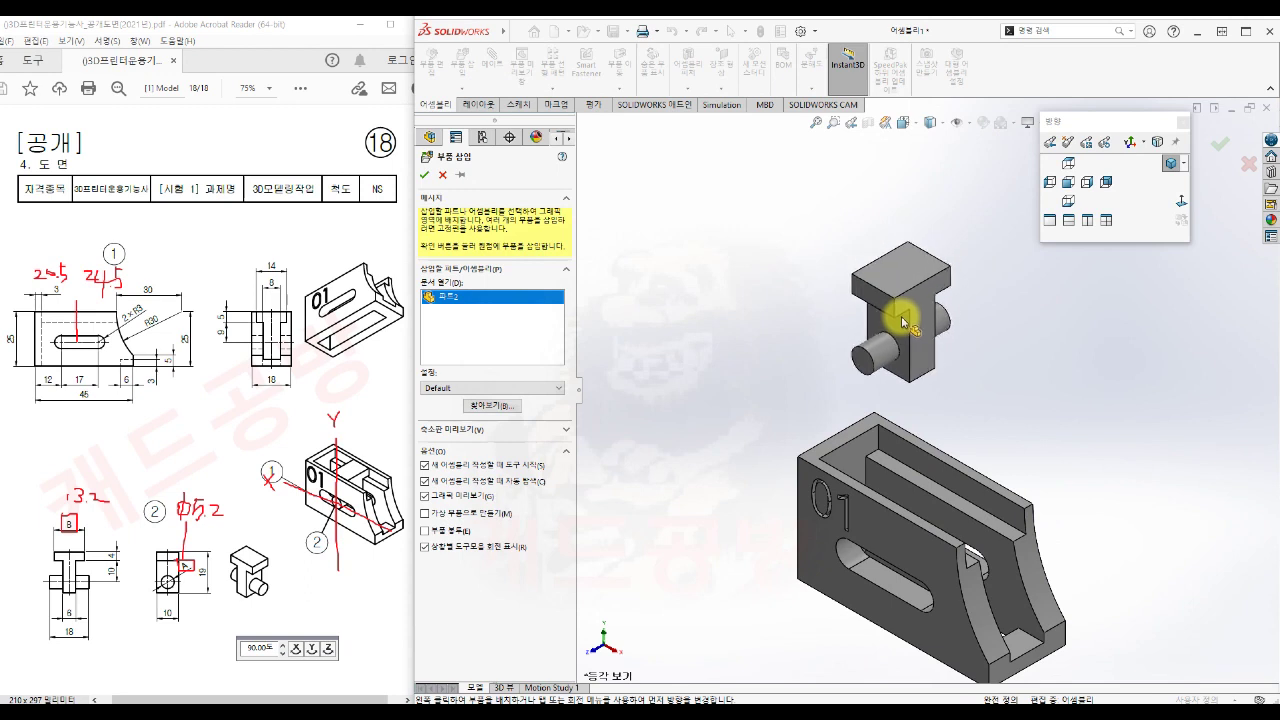
ctrl+middle_drag(901, 338, 896, 291)
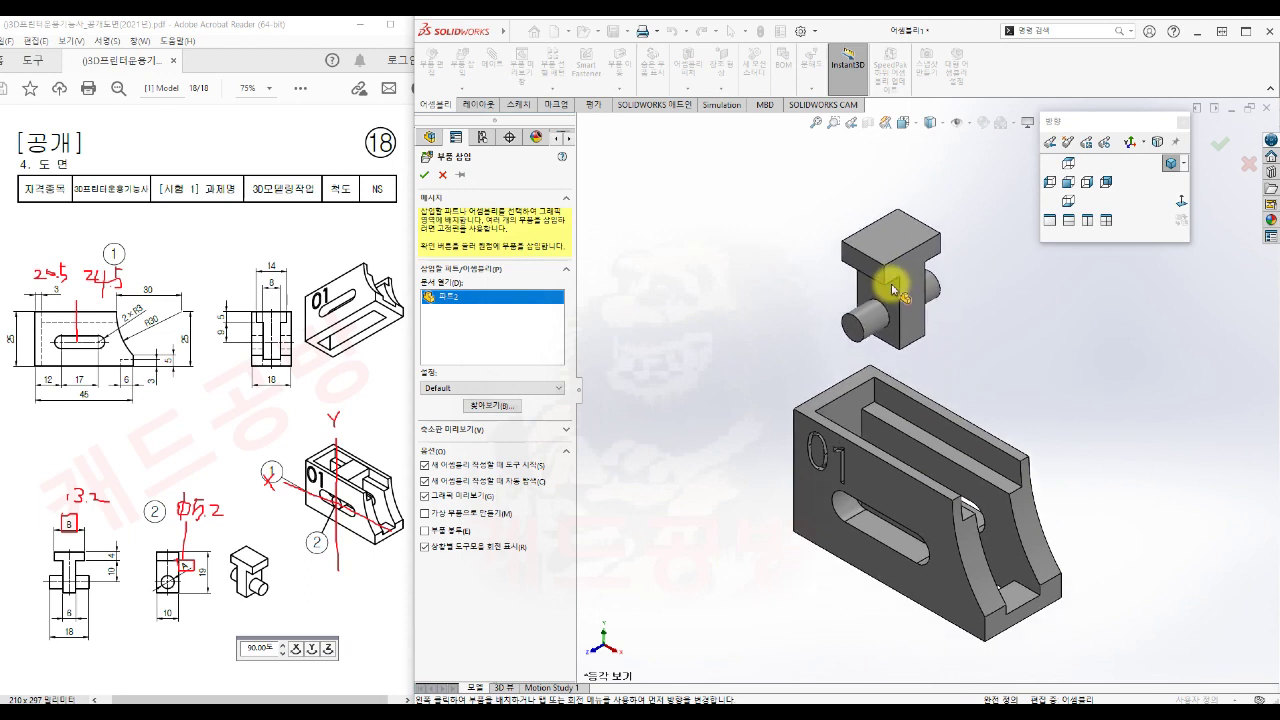
click(893, 289)
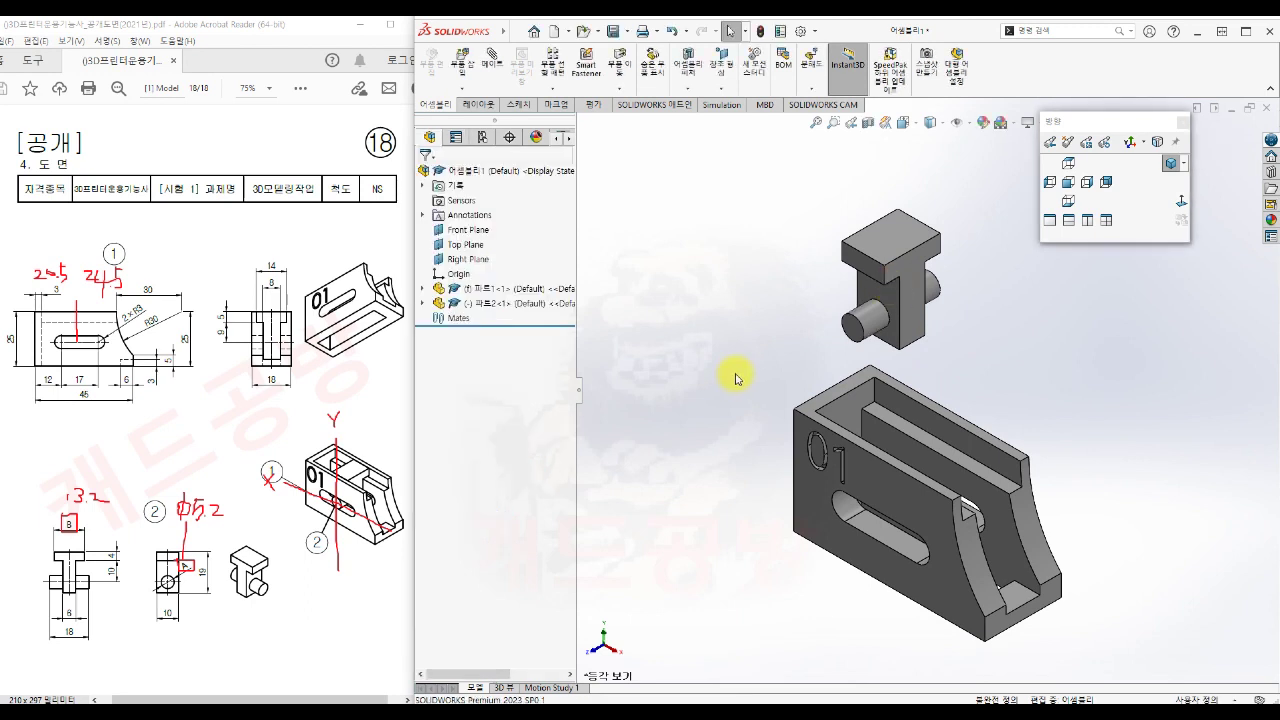
click(735, 378)
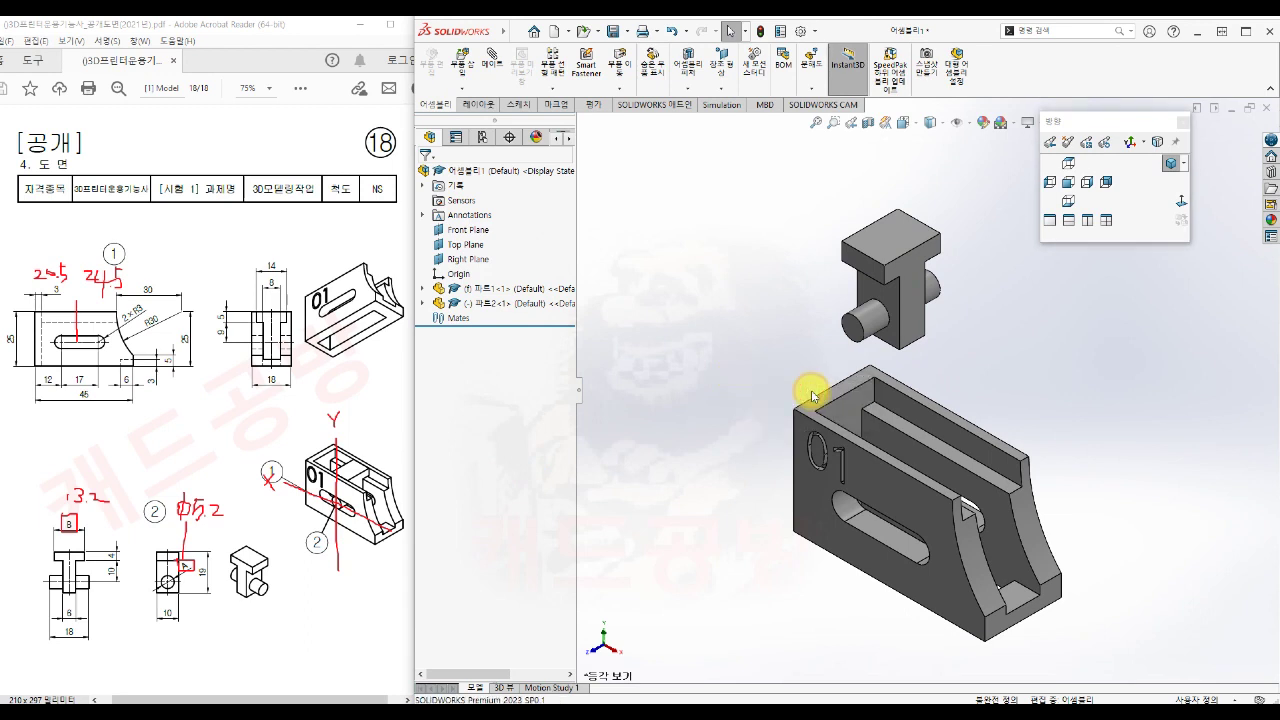
- Mate the top planes (윗면) of 파트1 and 파트2 as coincident
key(m)
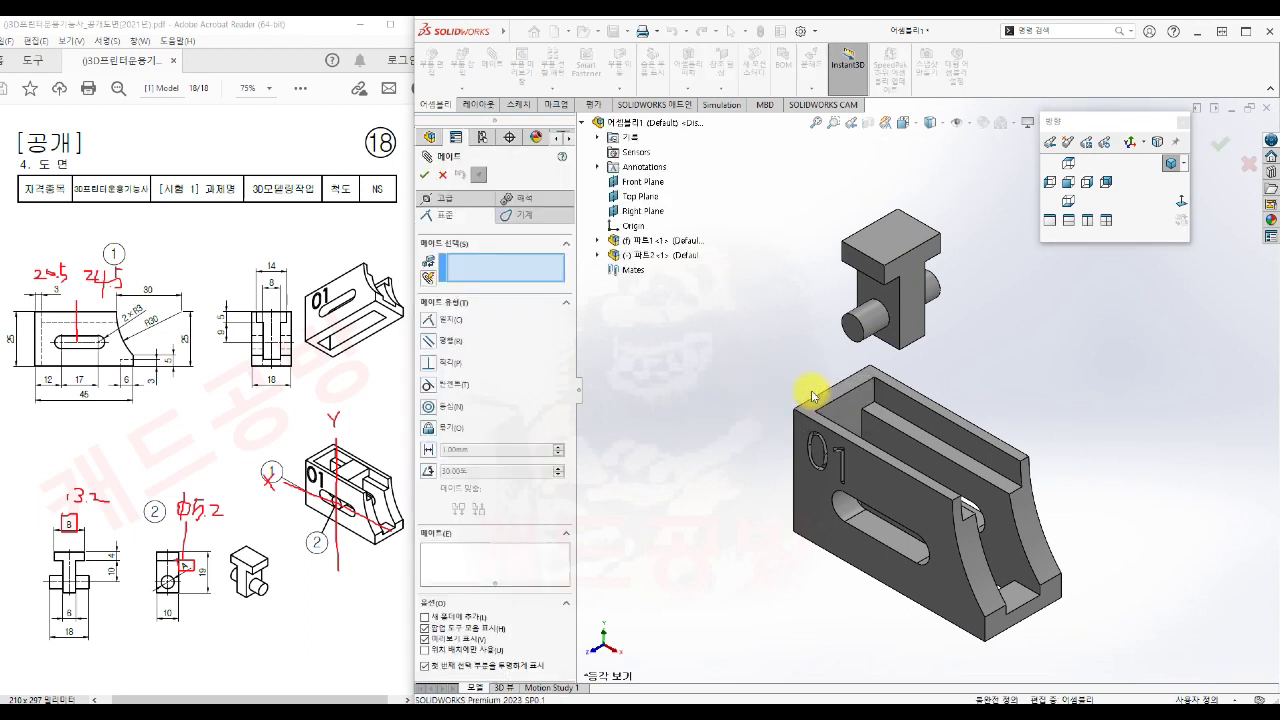
click(598, 241)
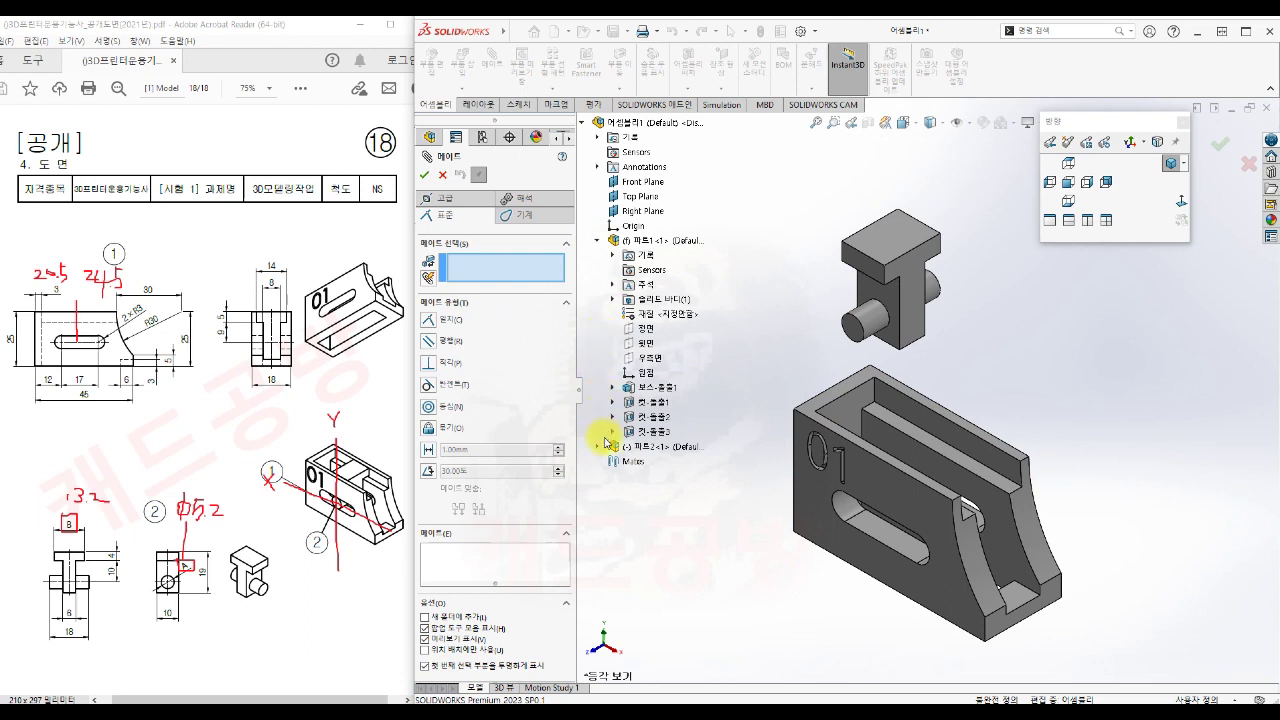
click(598, 447)
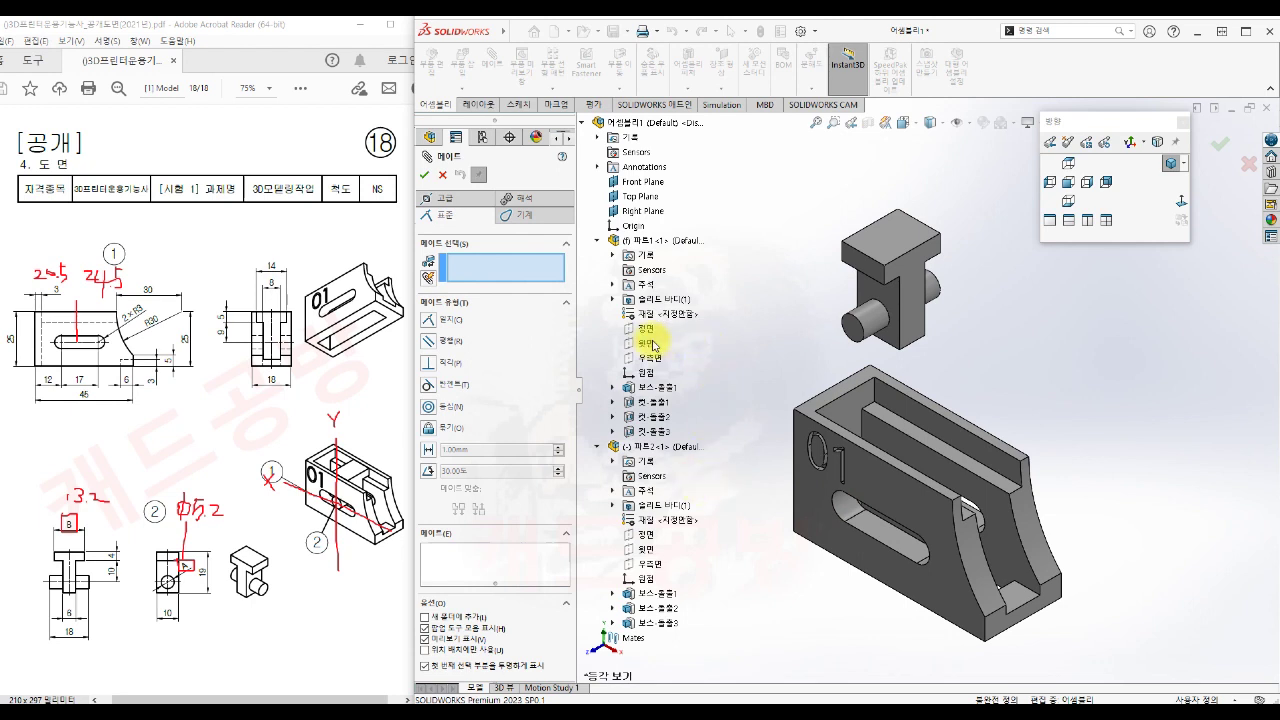
click(642, 344)
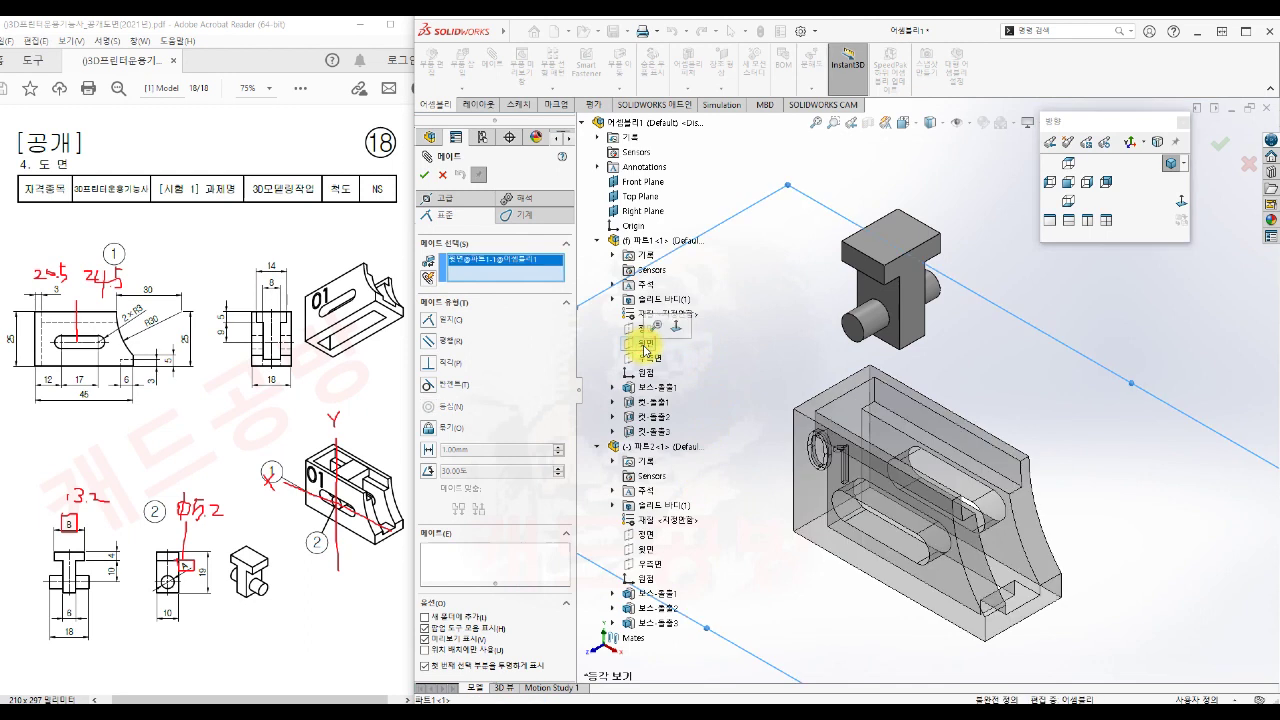
click(647, 550)
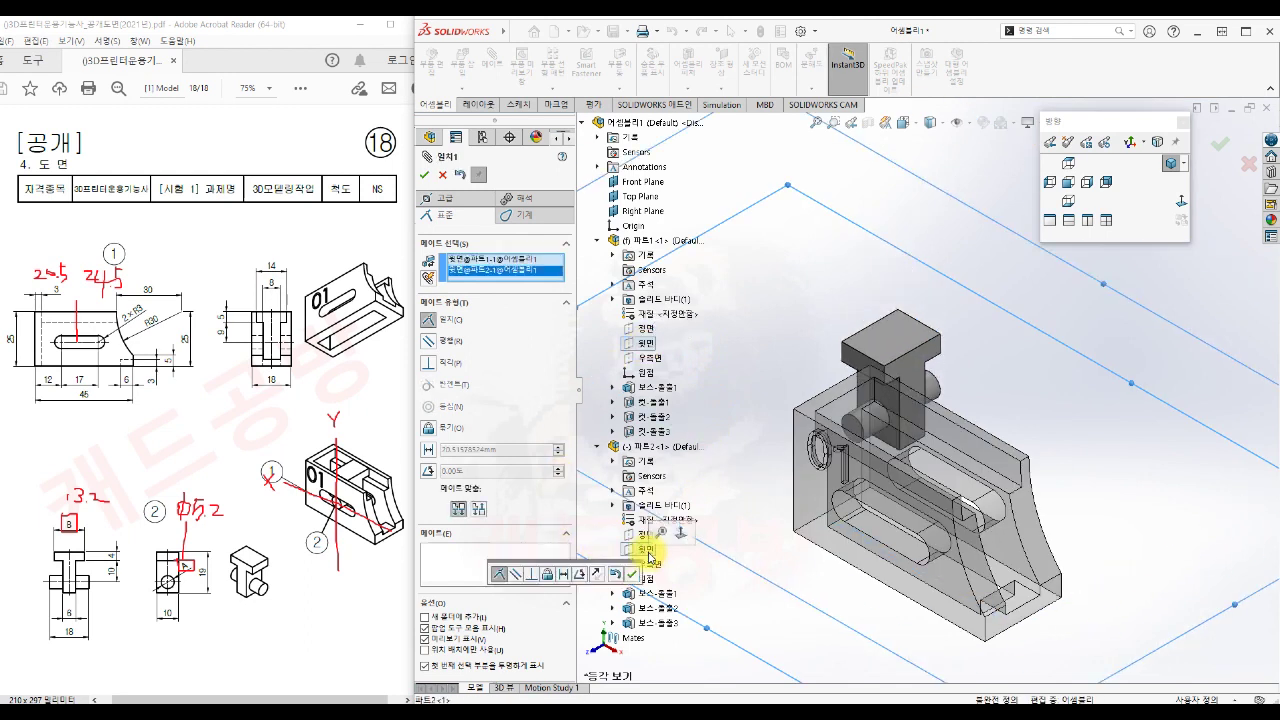
click(1068, 184)
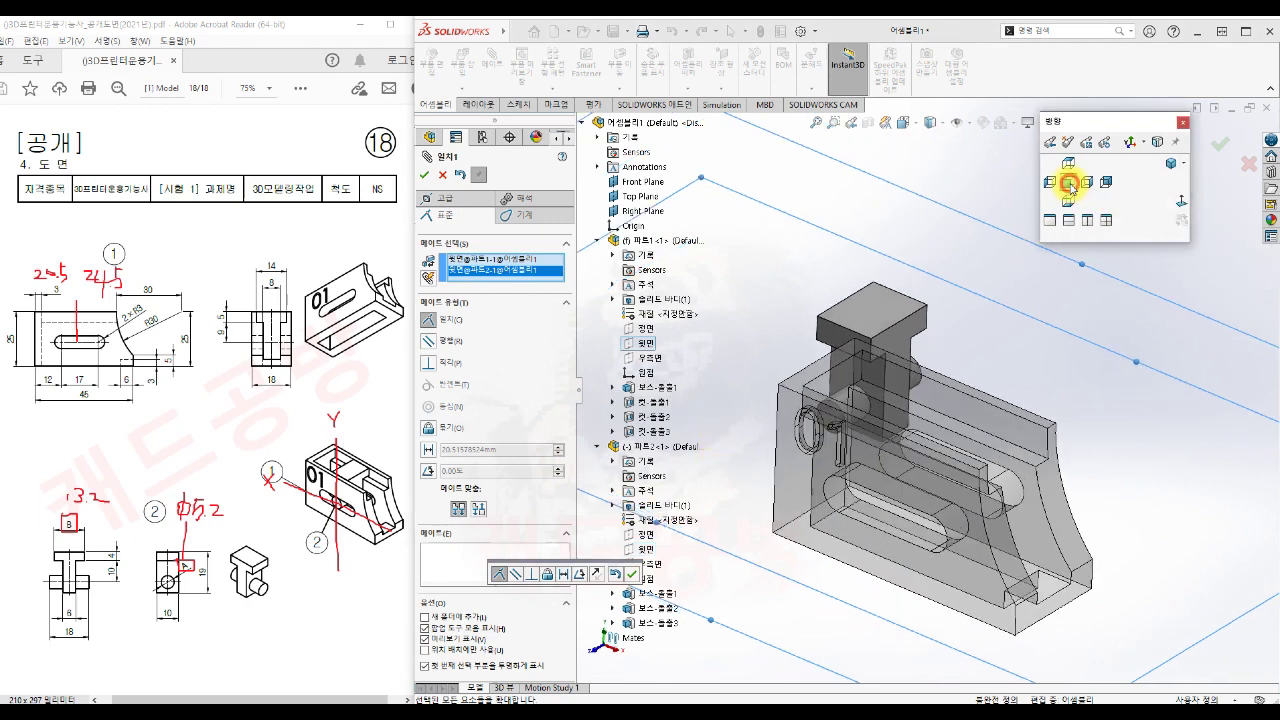
scroll(918, 282, up, 2)
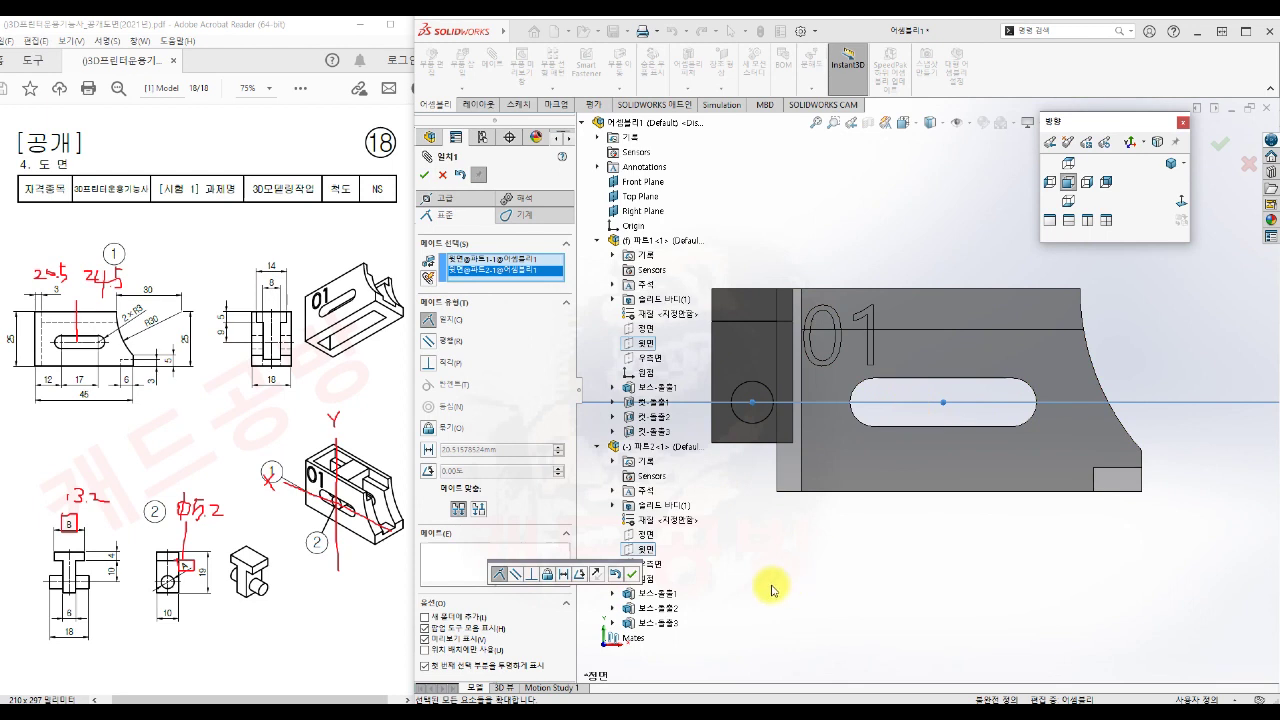
click(633, 576)
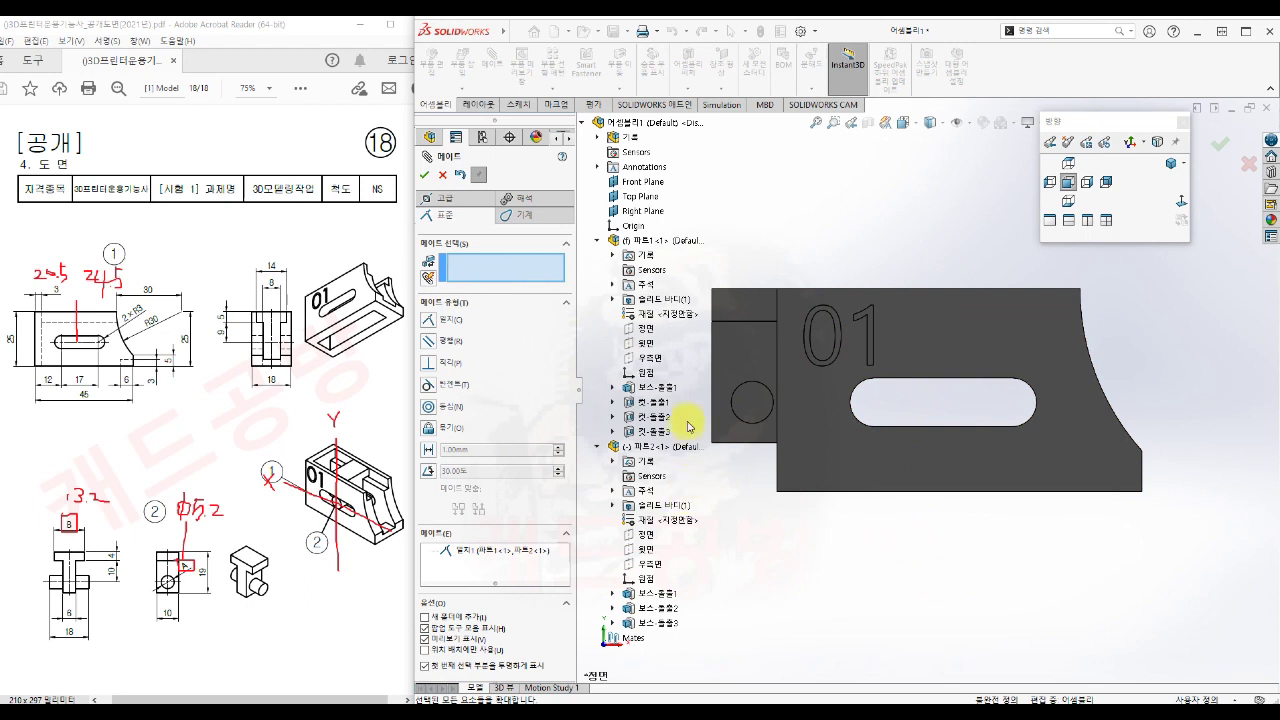
- Add a coincident mate between the right planes (우측면) of 파트1 and 파트2
click(650, 358)
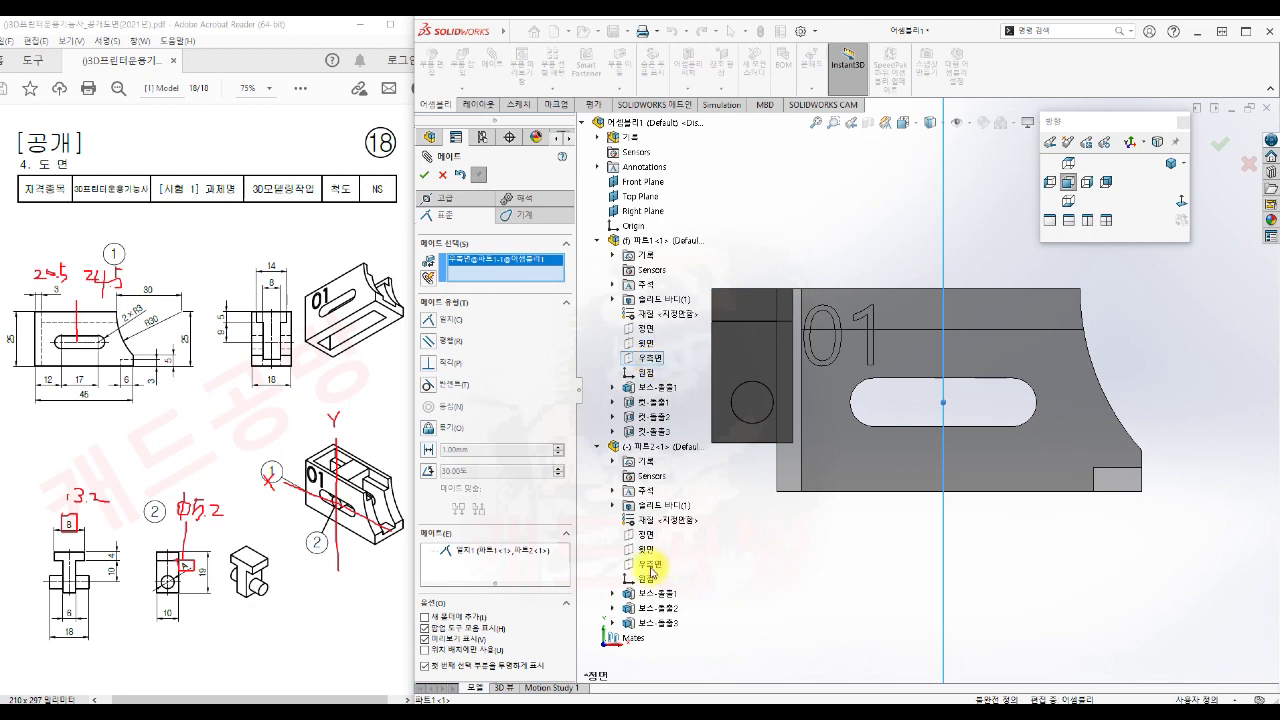
click(650, 568)
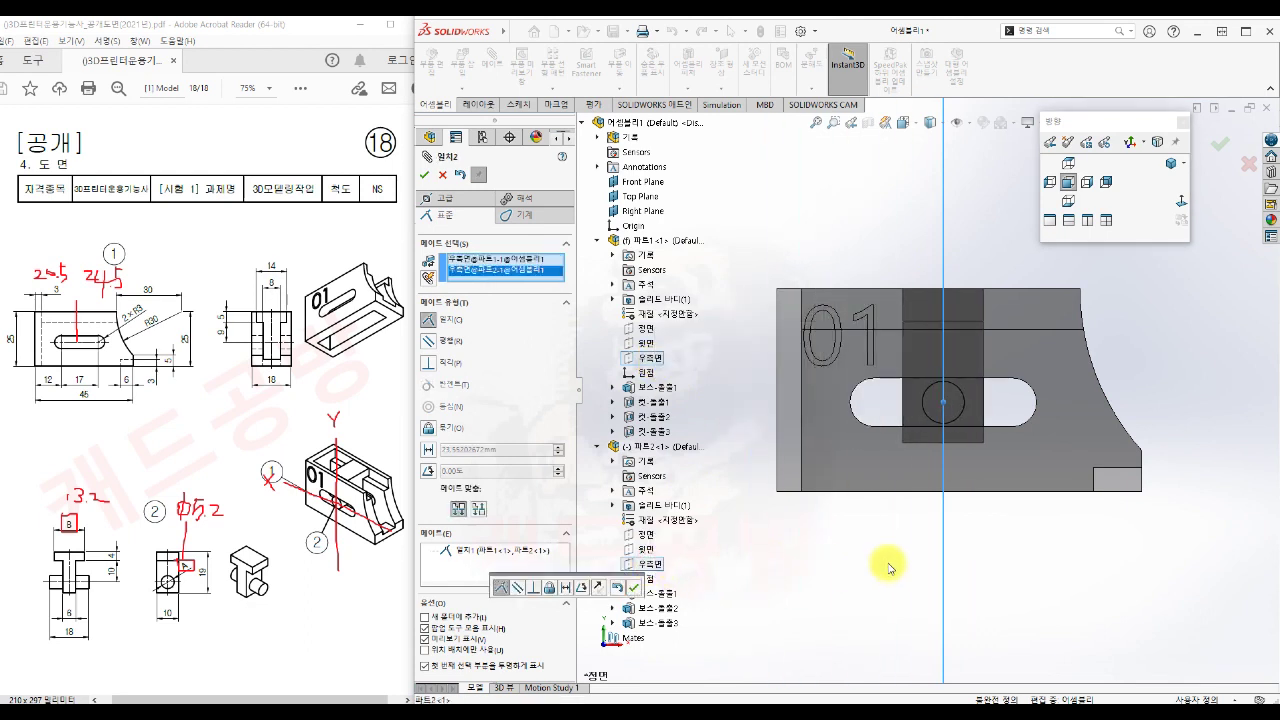
click(633, 587)
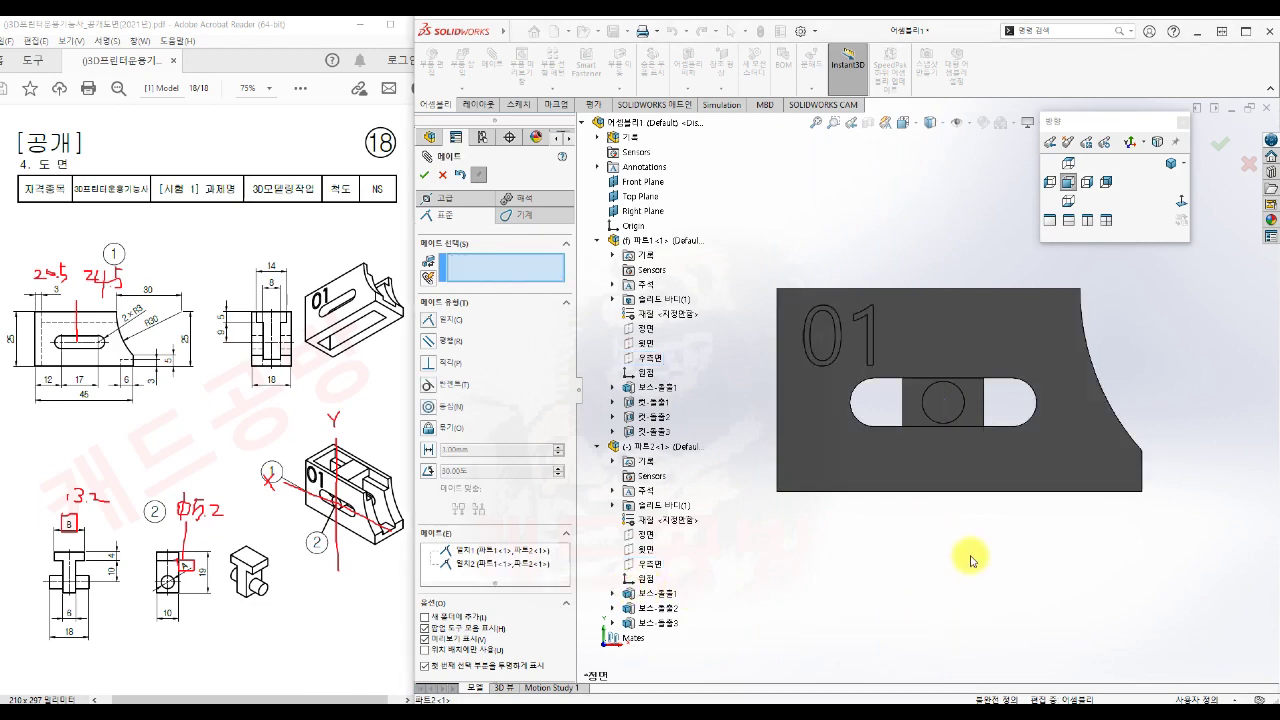
- Mate the front planes (정면) of both parts as coincident and finish mating
click(1087, 182)
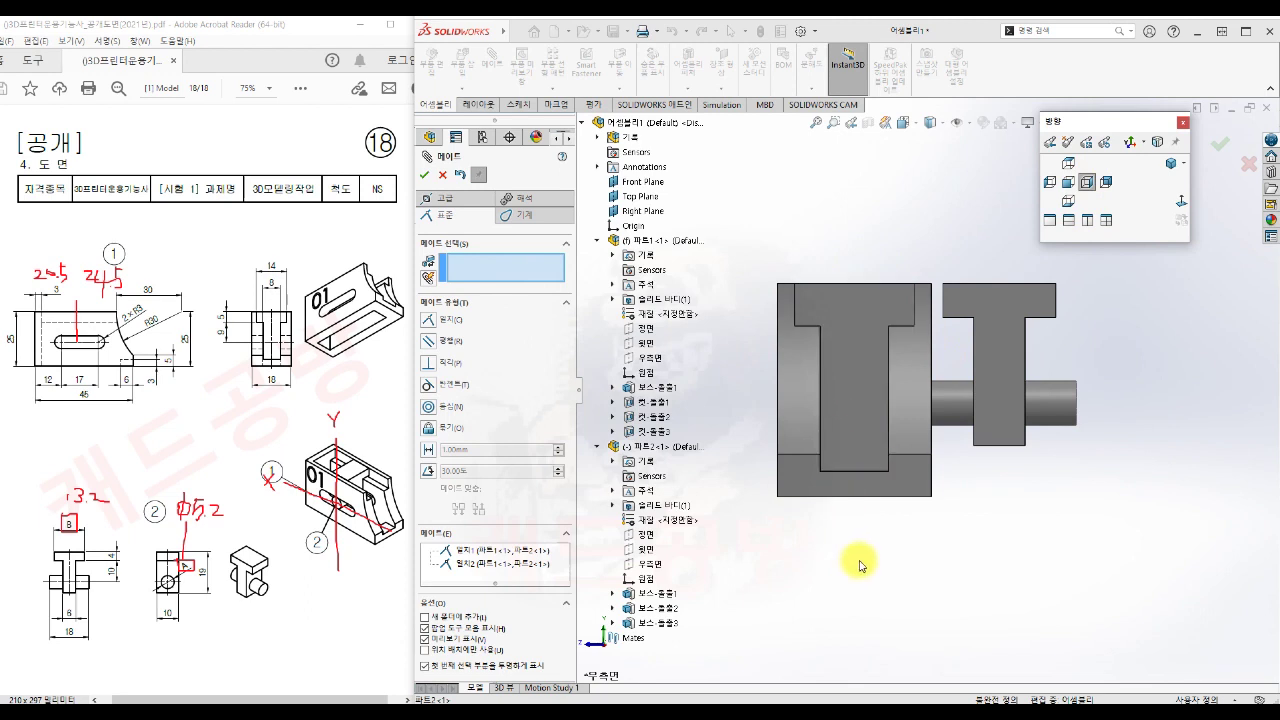
click(647, 330)
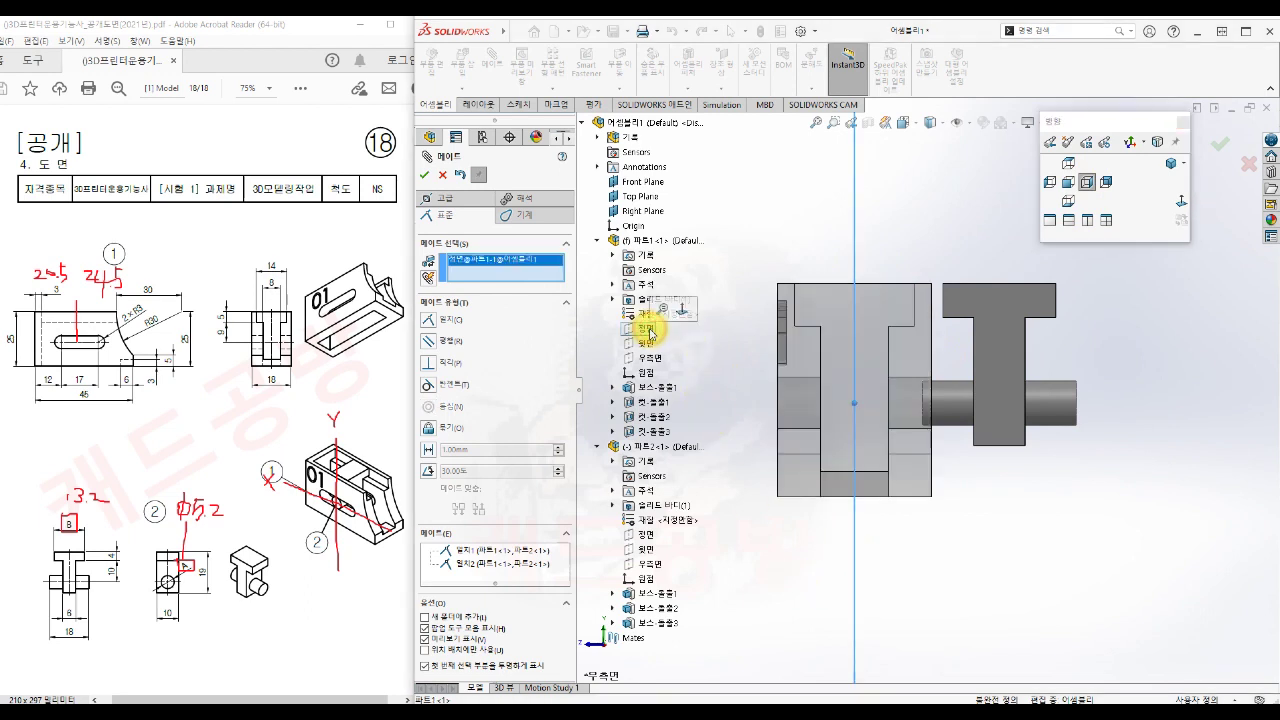
click(648, 537)
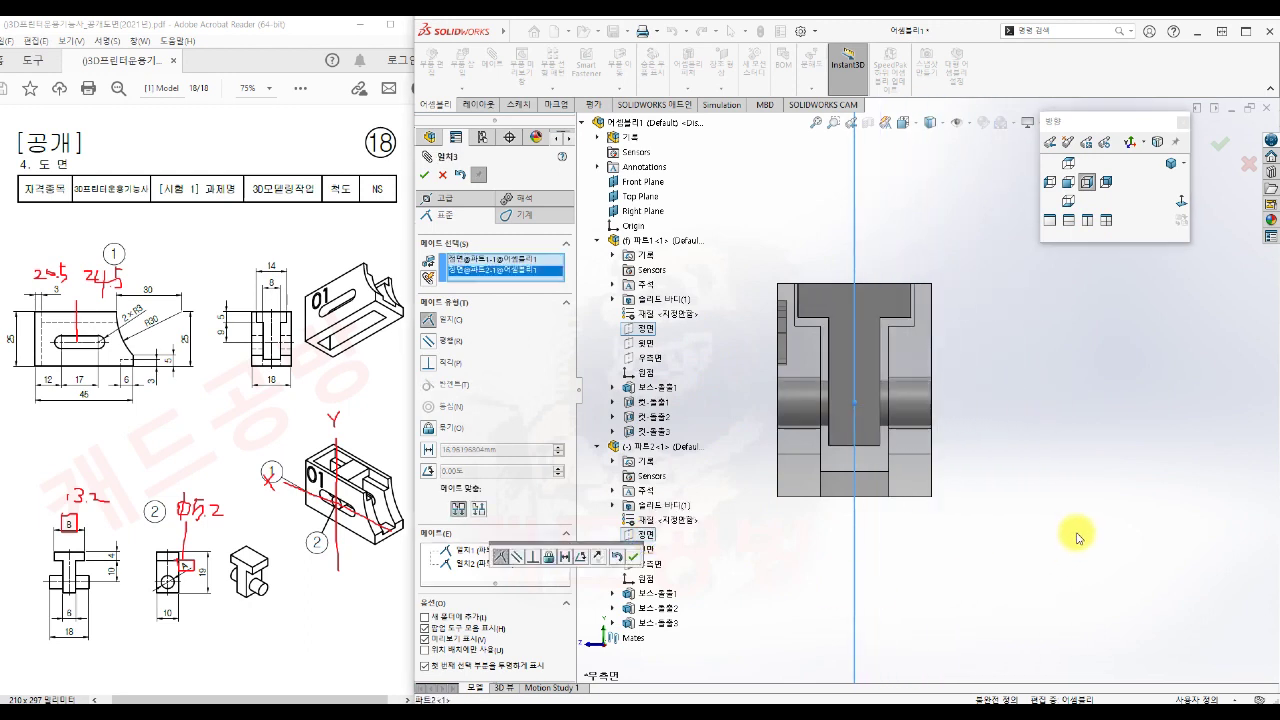
click(634, 556)
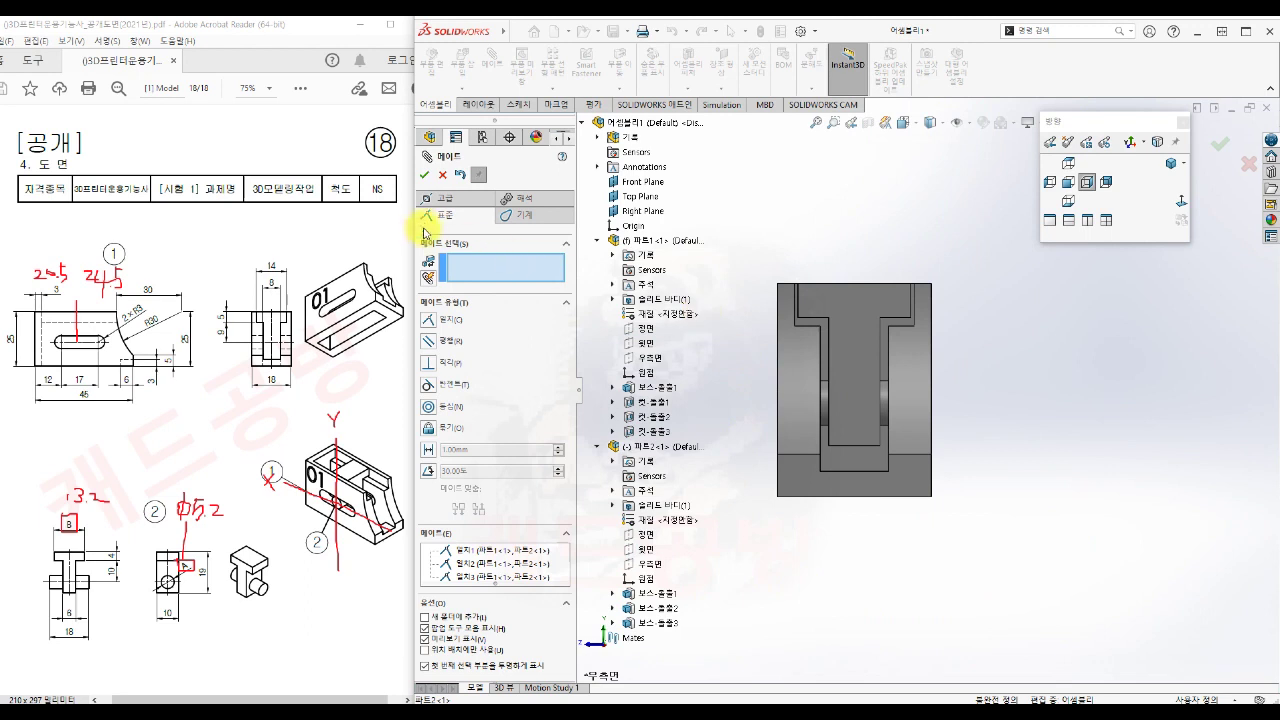
click(426, 175)
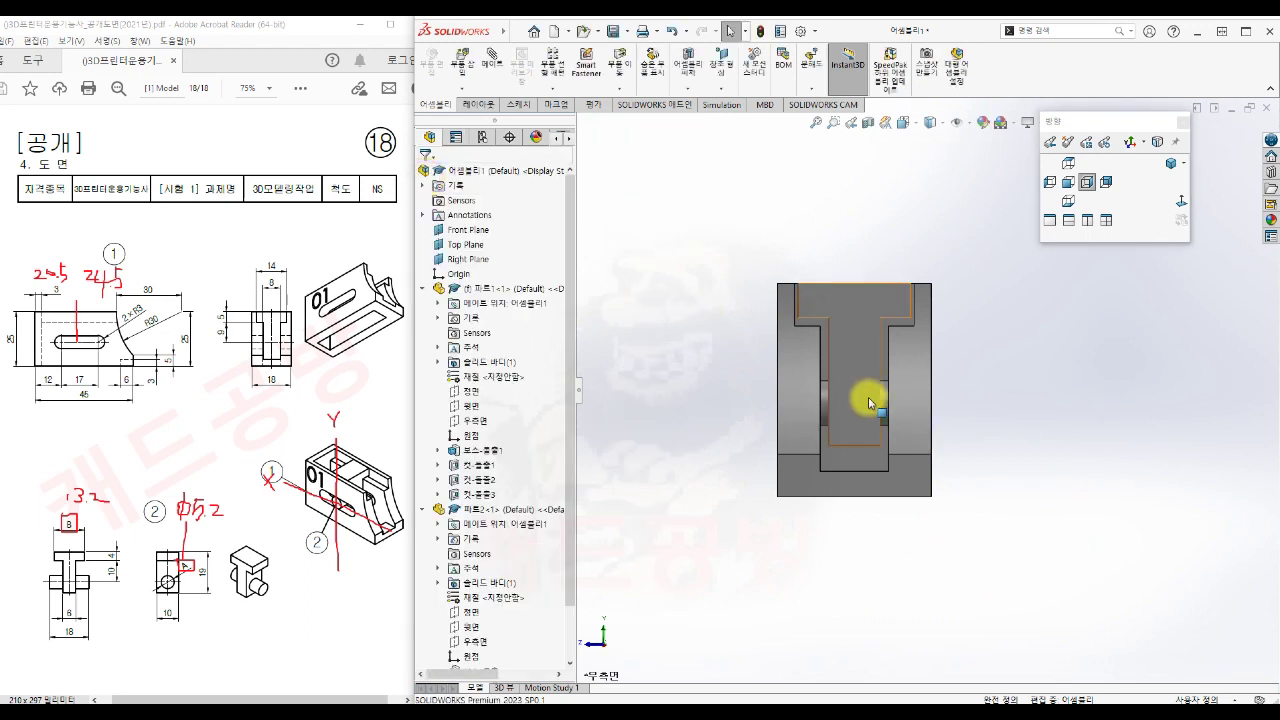
- Show the assembly in isometric view and save it as 비번호_18.SLDASM in folder 18
scroll(885, 410, down, 2)
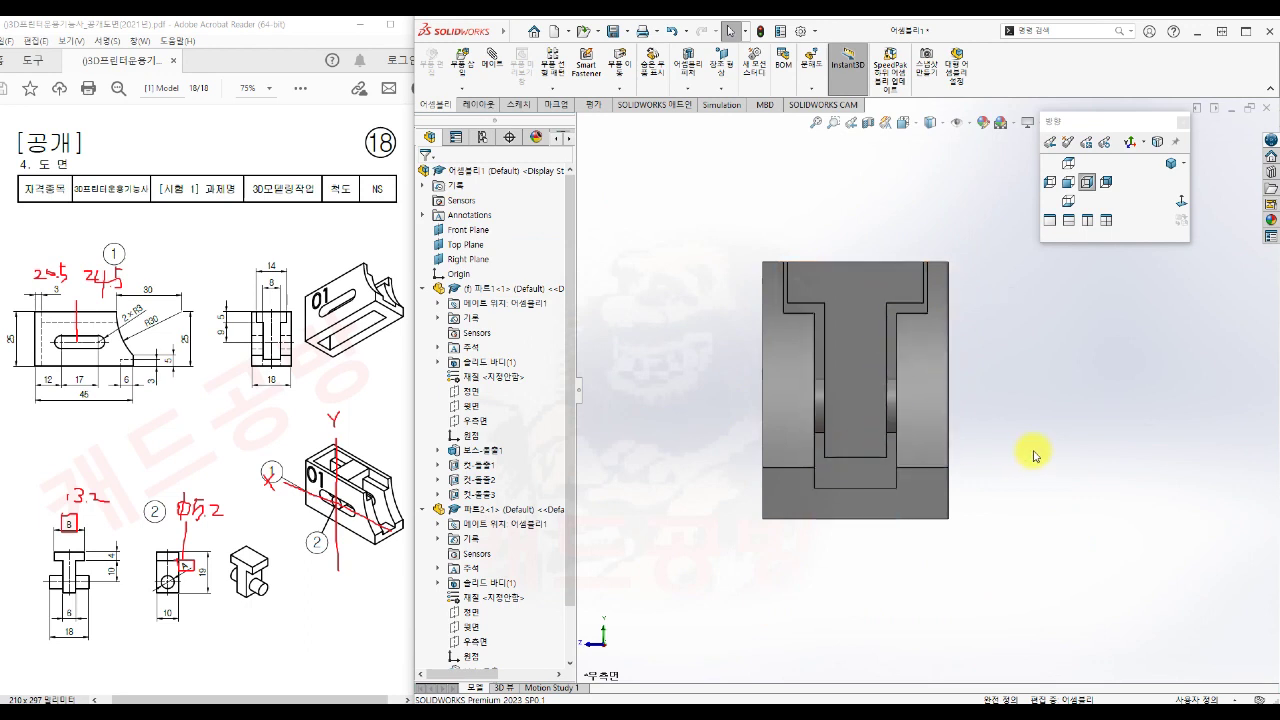
click(1170, 164)
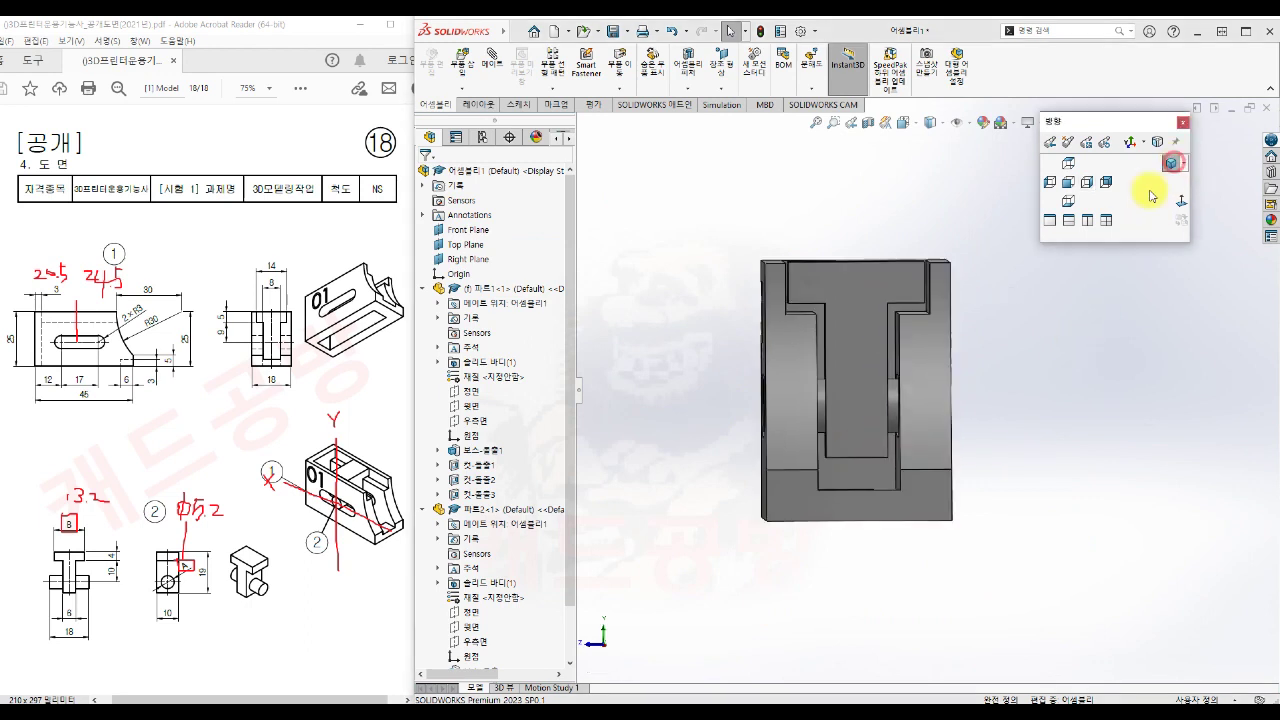
key(f)
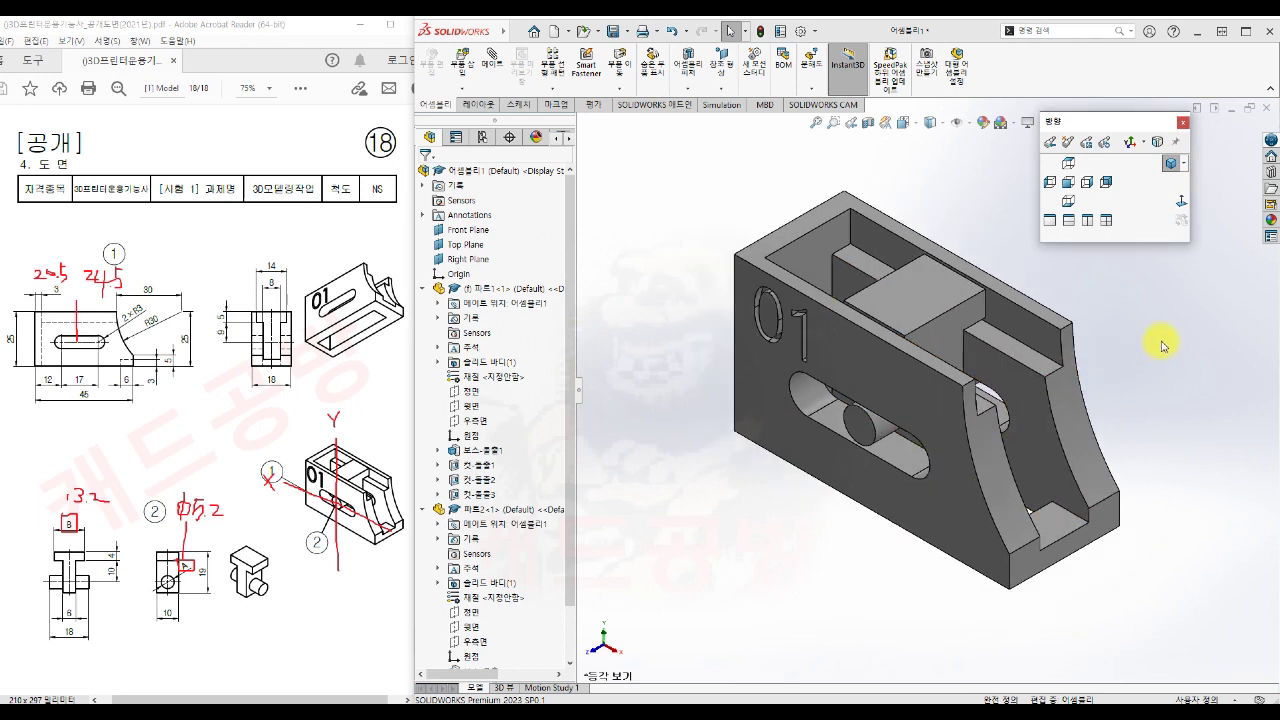
click(629, 37)
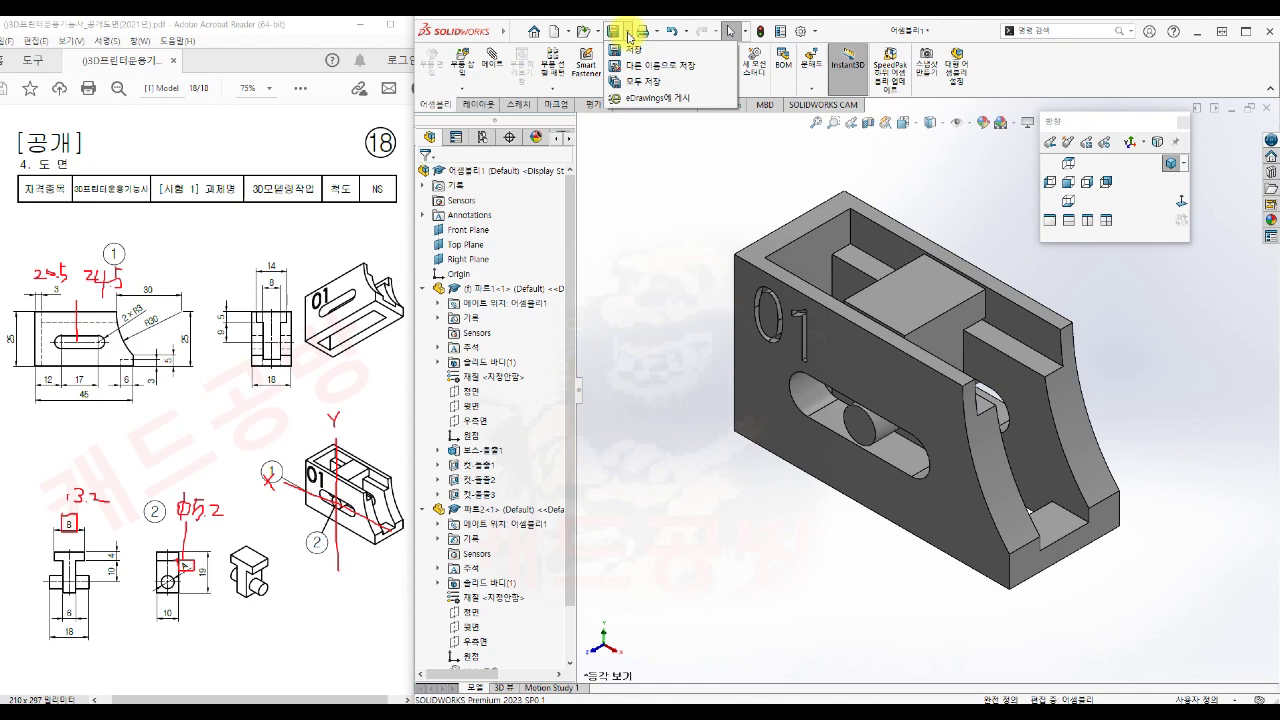
click(636, 65)
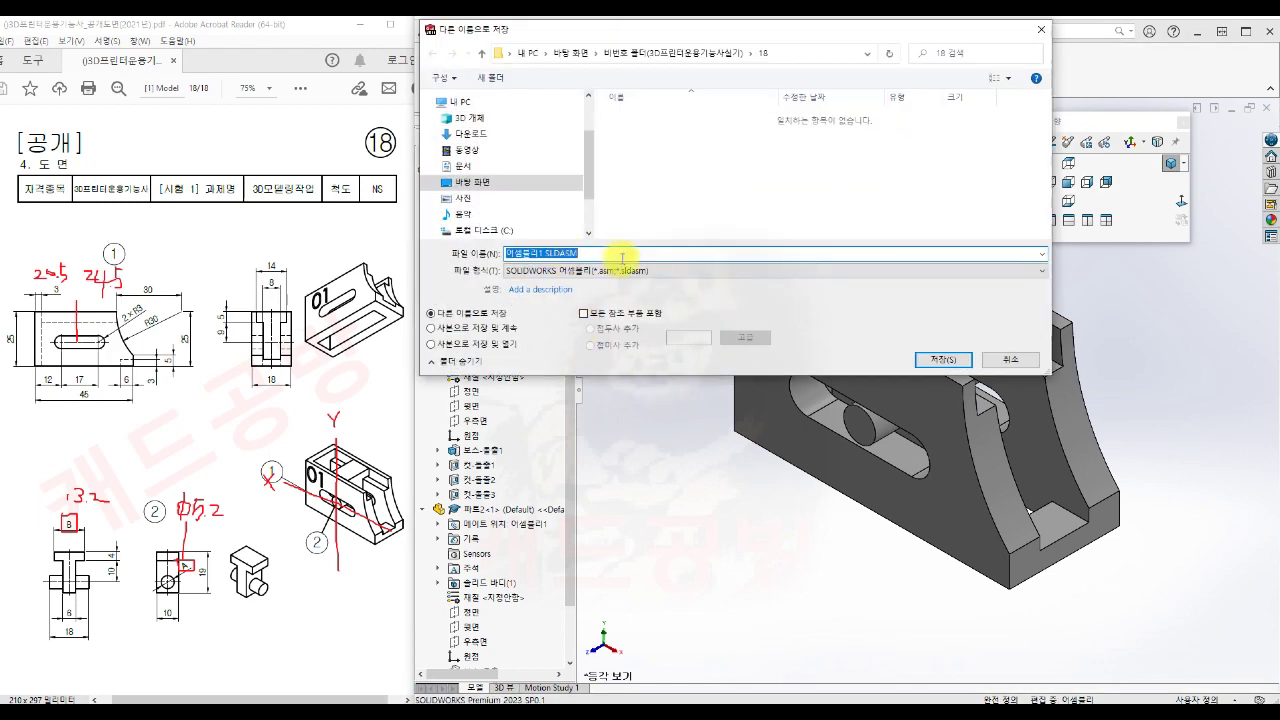
text(ㅁ비번호)
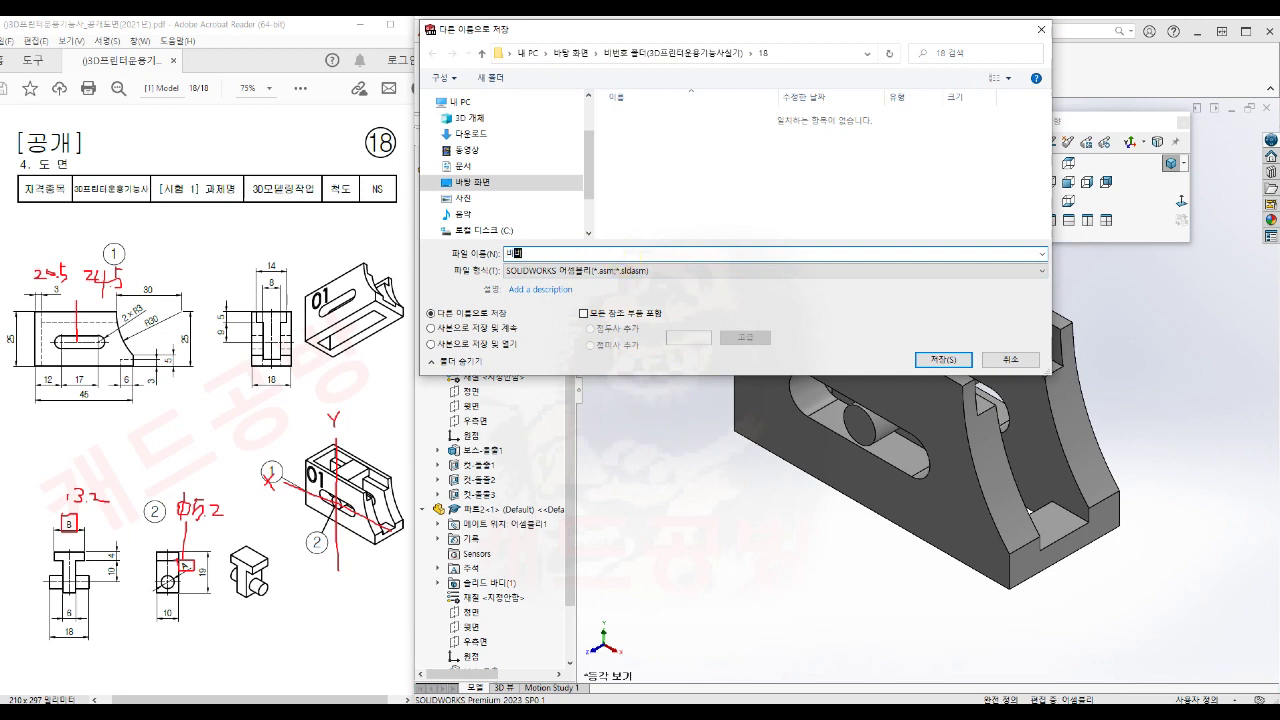
text(_18)
double_click(522, 254)
click(930, 360)
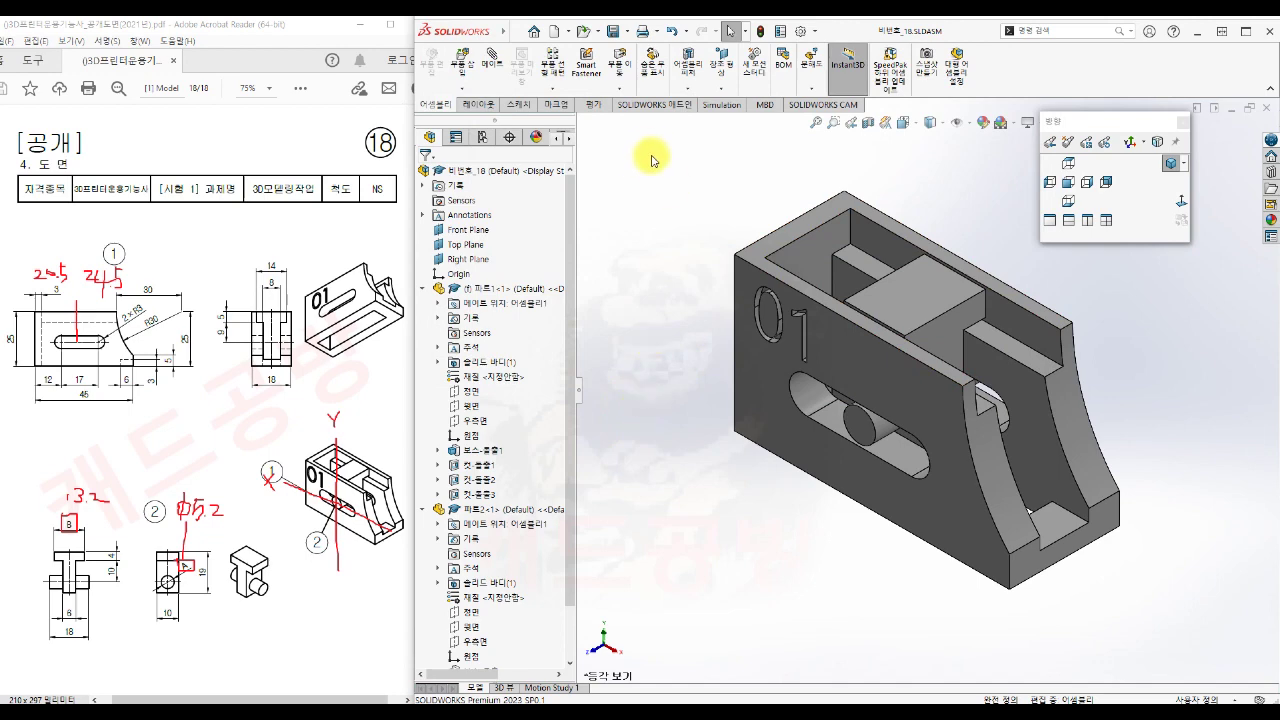
- Export the assembly to folder 18 as 비번호_18.STEP in STEP AP214 format with solid/surface geometry output
click(626, 33)
click(633, 65)
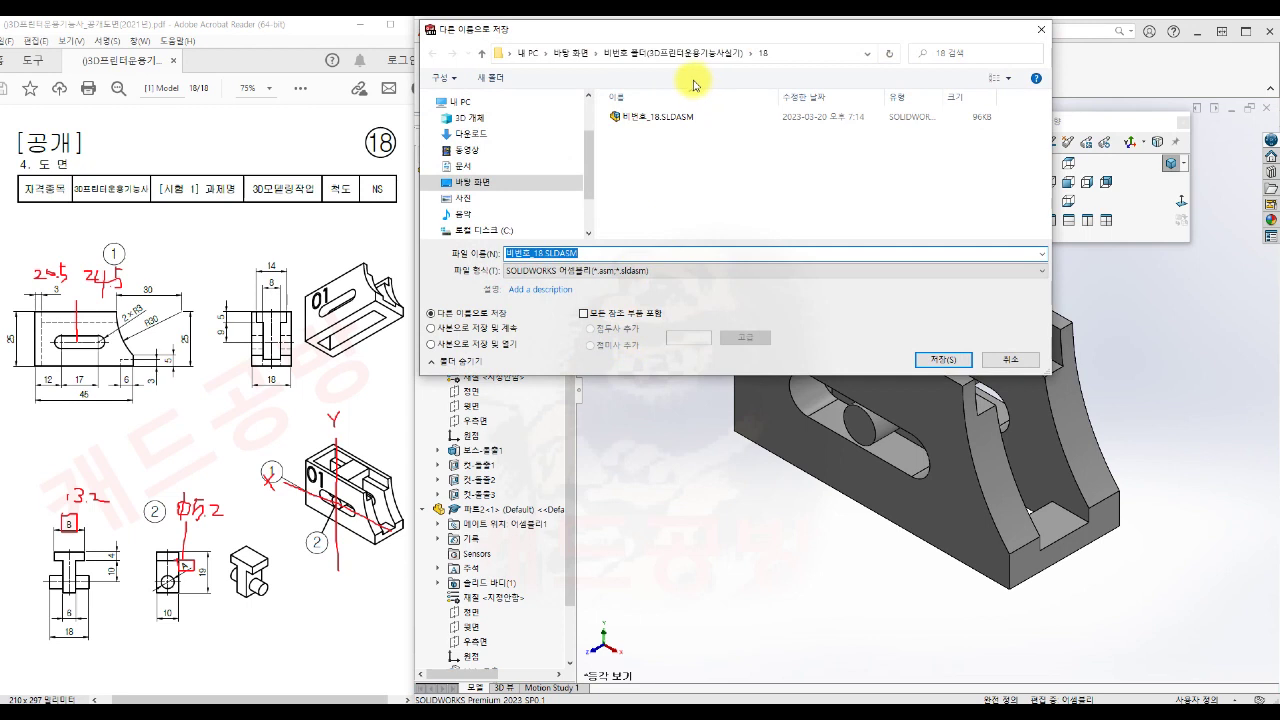
click(659, 278)
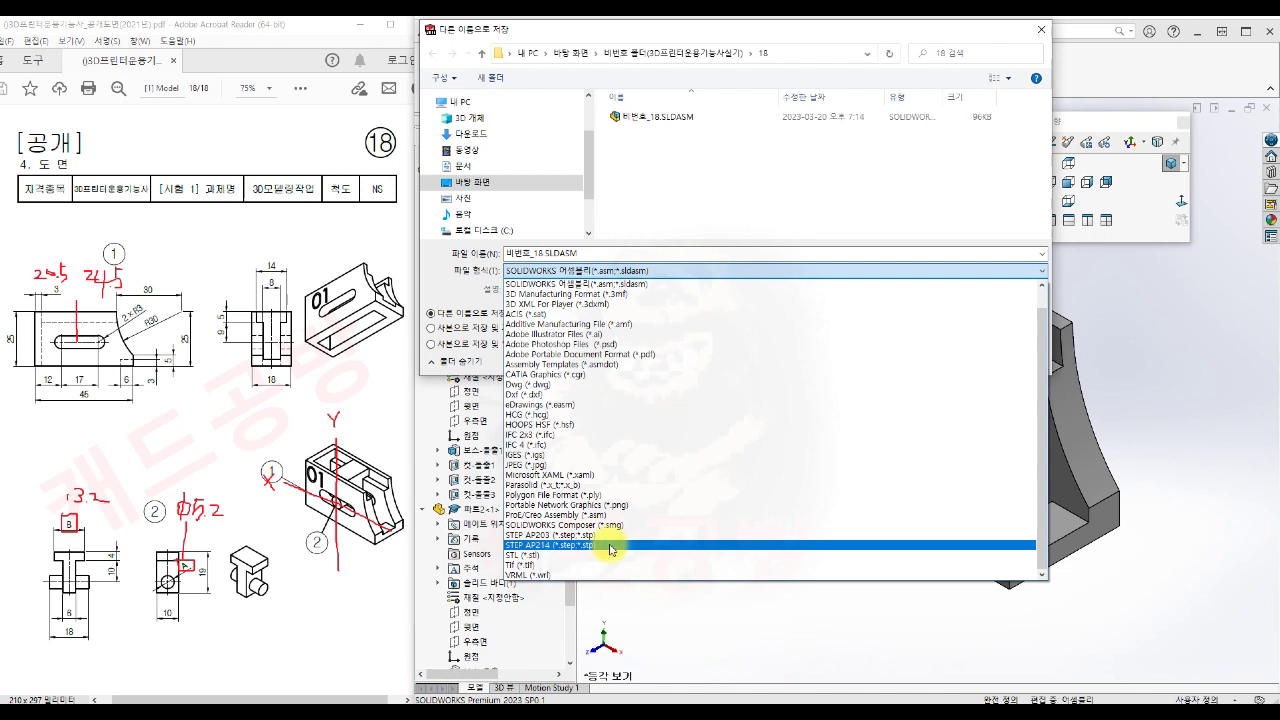
click(611, 548)
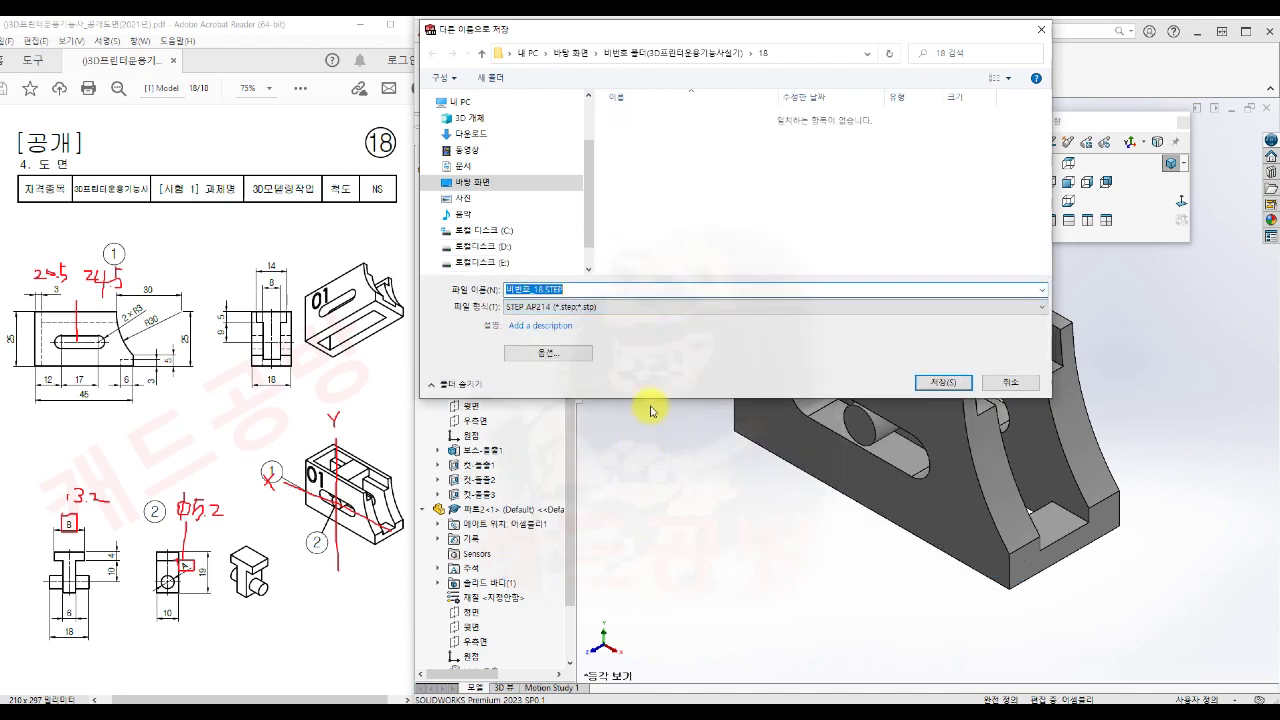
click(555, 353)
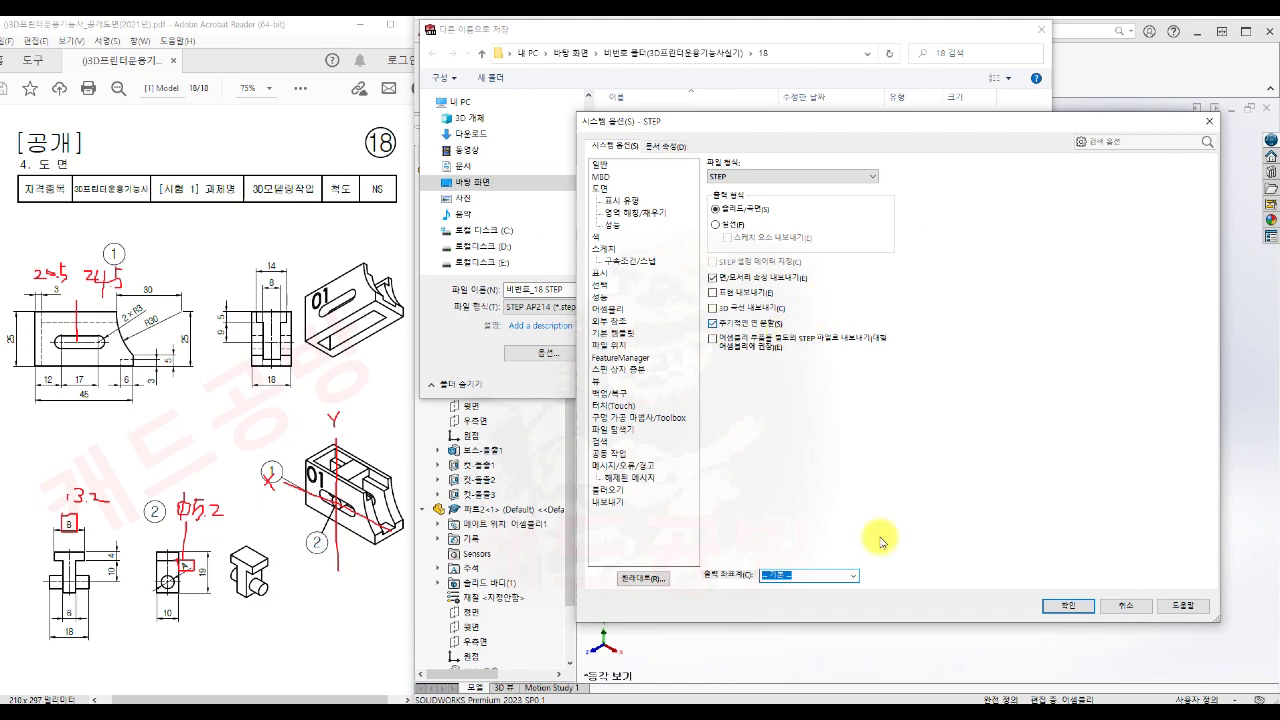
click(1066, 606)
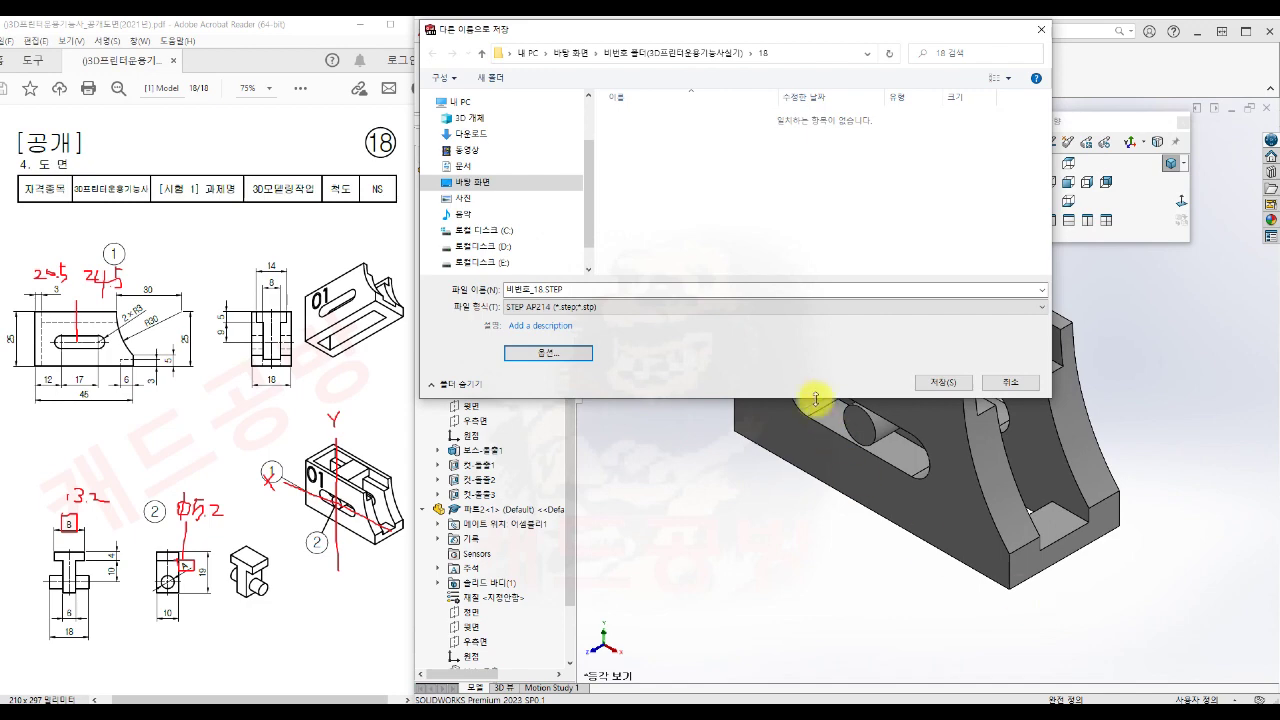
click(935, 386)
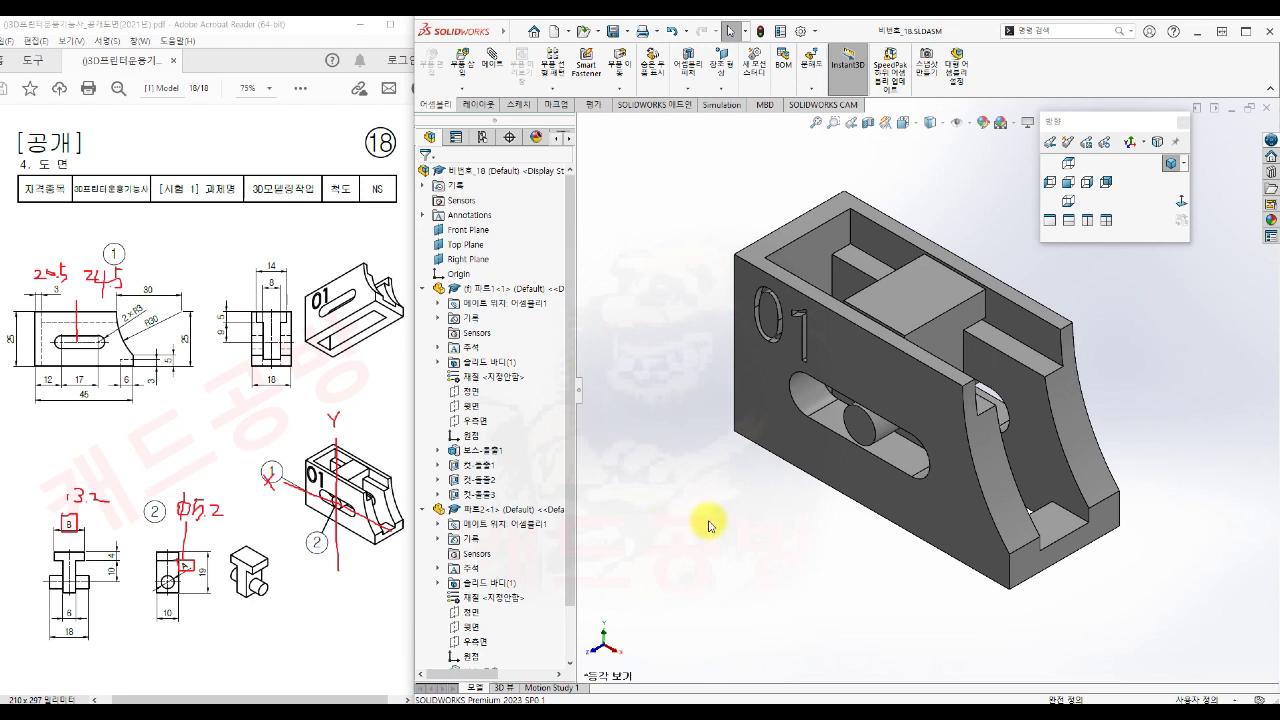
- Inspect the assembly from several angles and set it to the standard front view (정면)
middle_drag(893, 601, 969, 477)
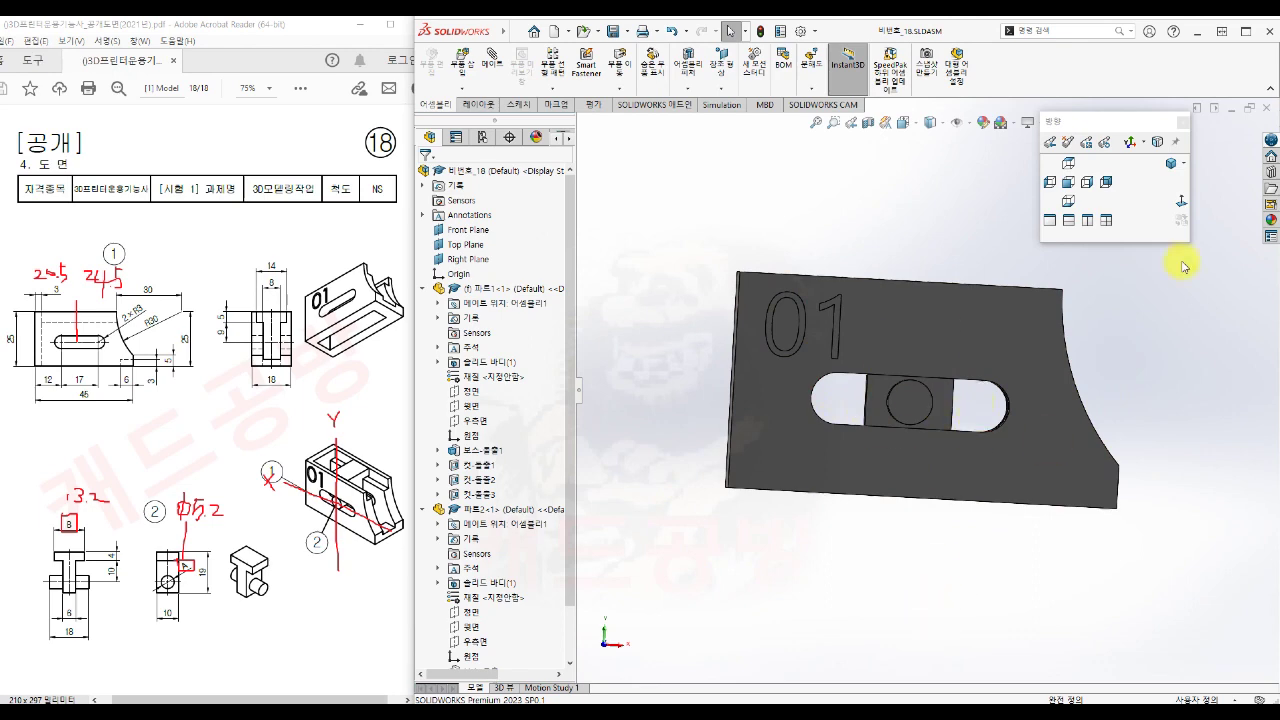
click(1170, 163)
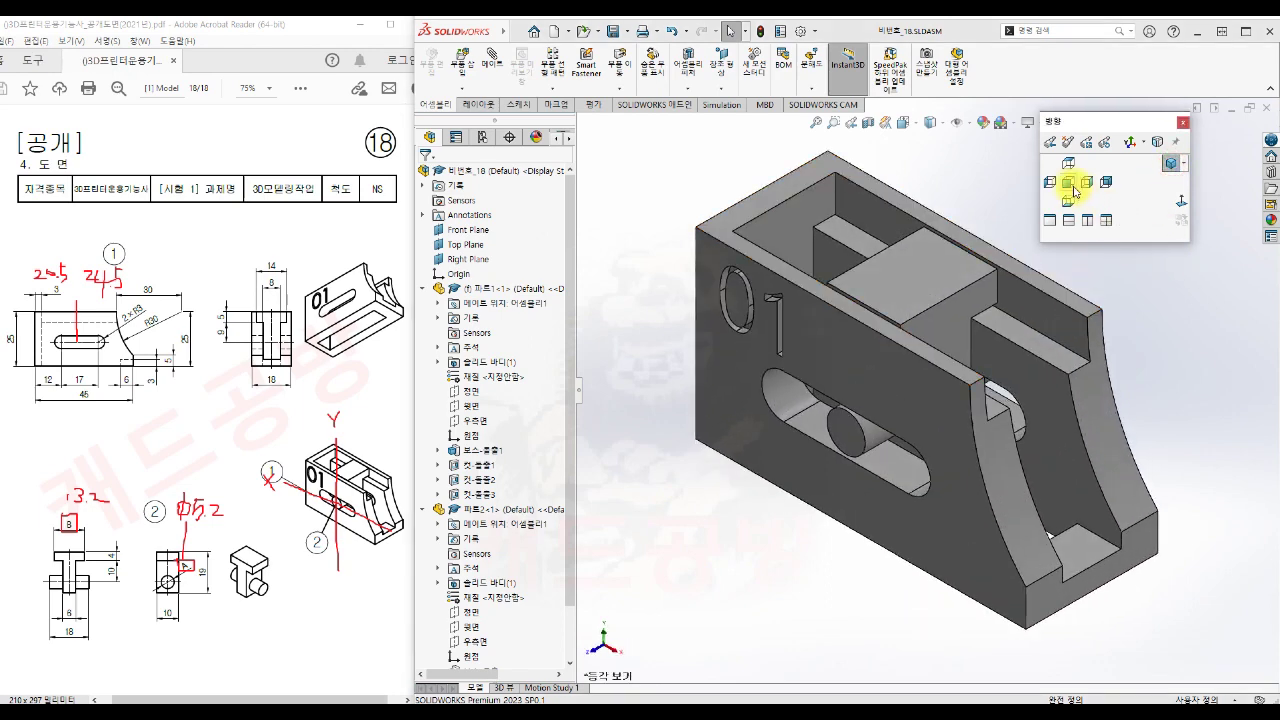
click(1070, 184)
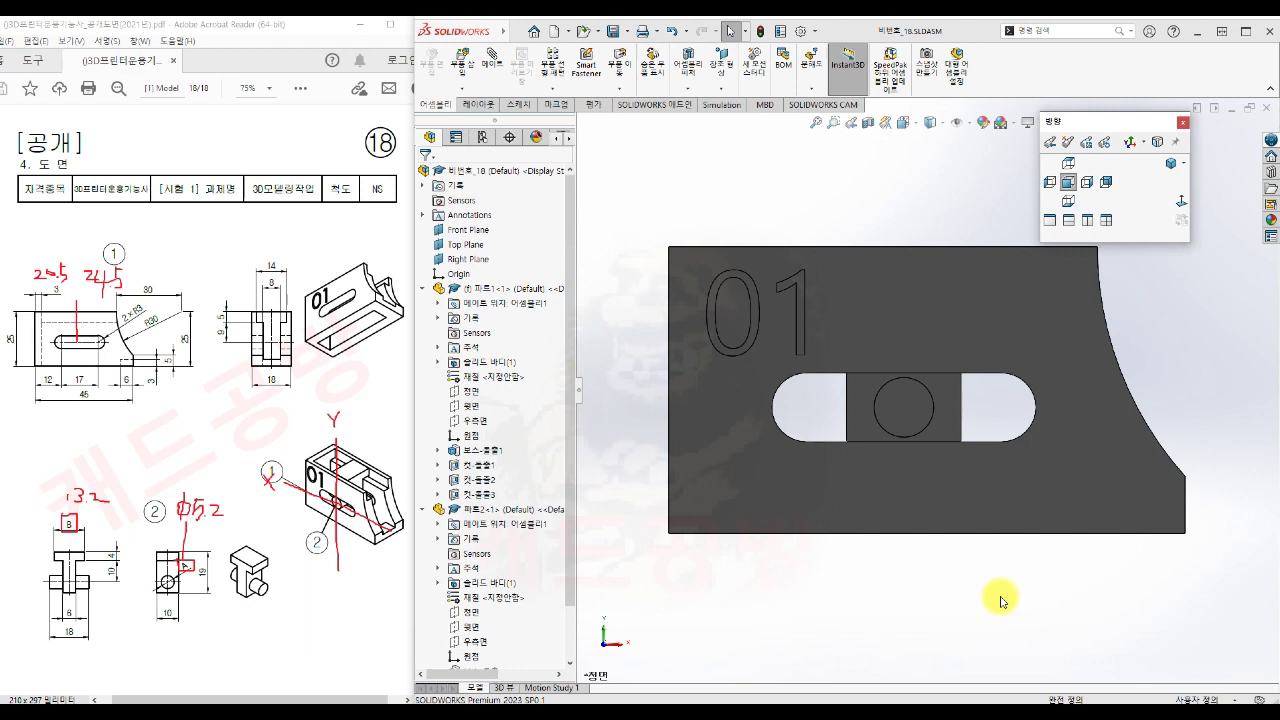
scroll(1005, 603, up, 1)
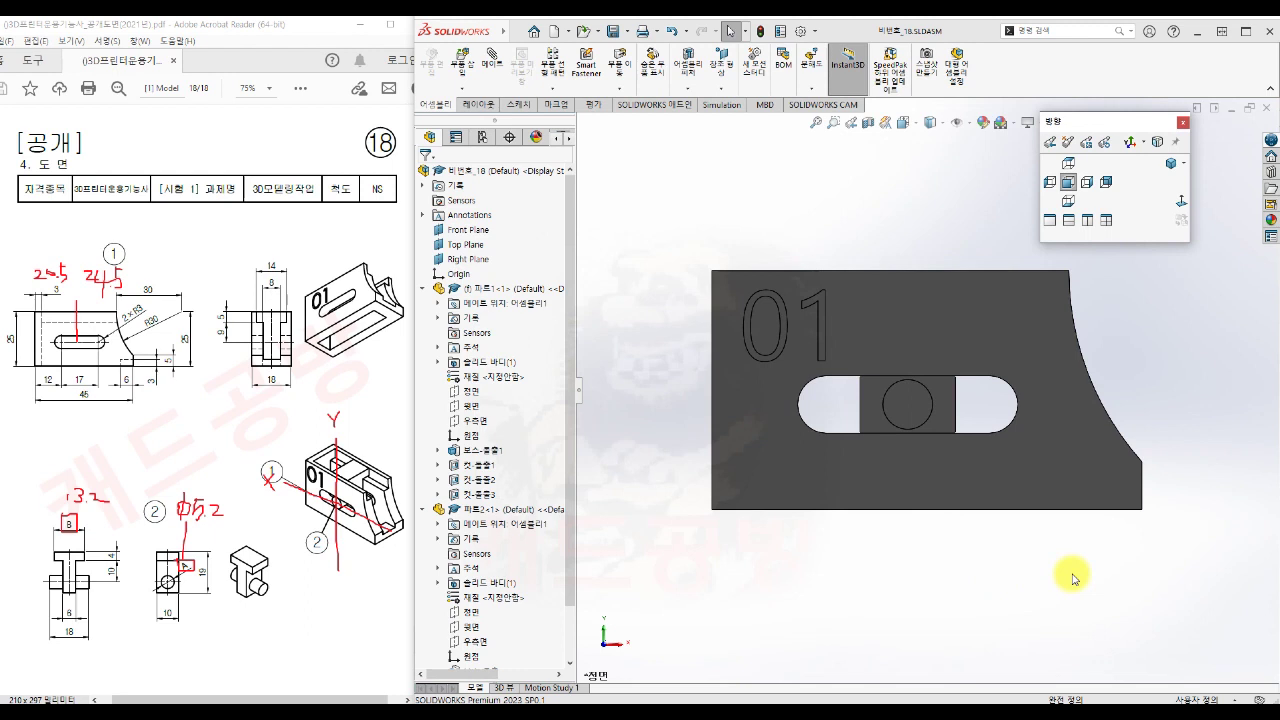
middle_drag(1080, 578, 1100, 614)
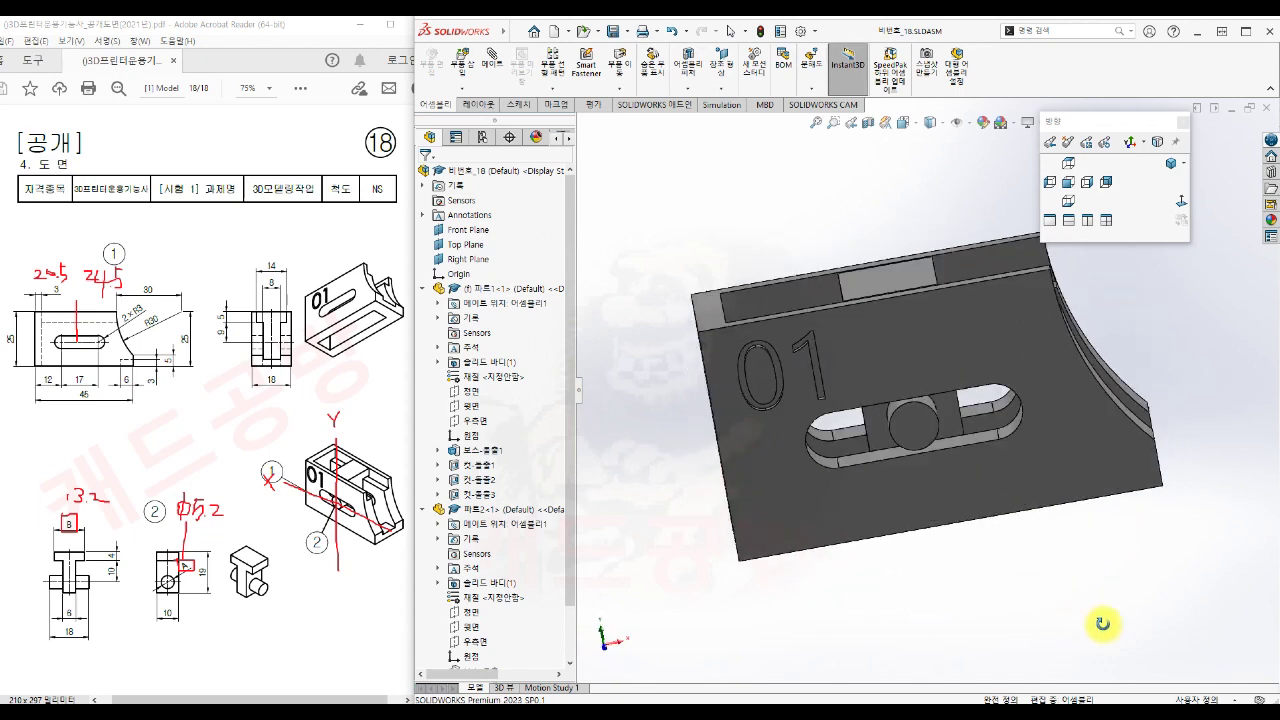
click(1068, 182)
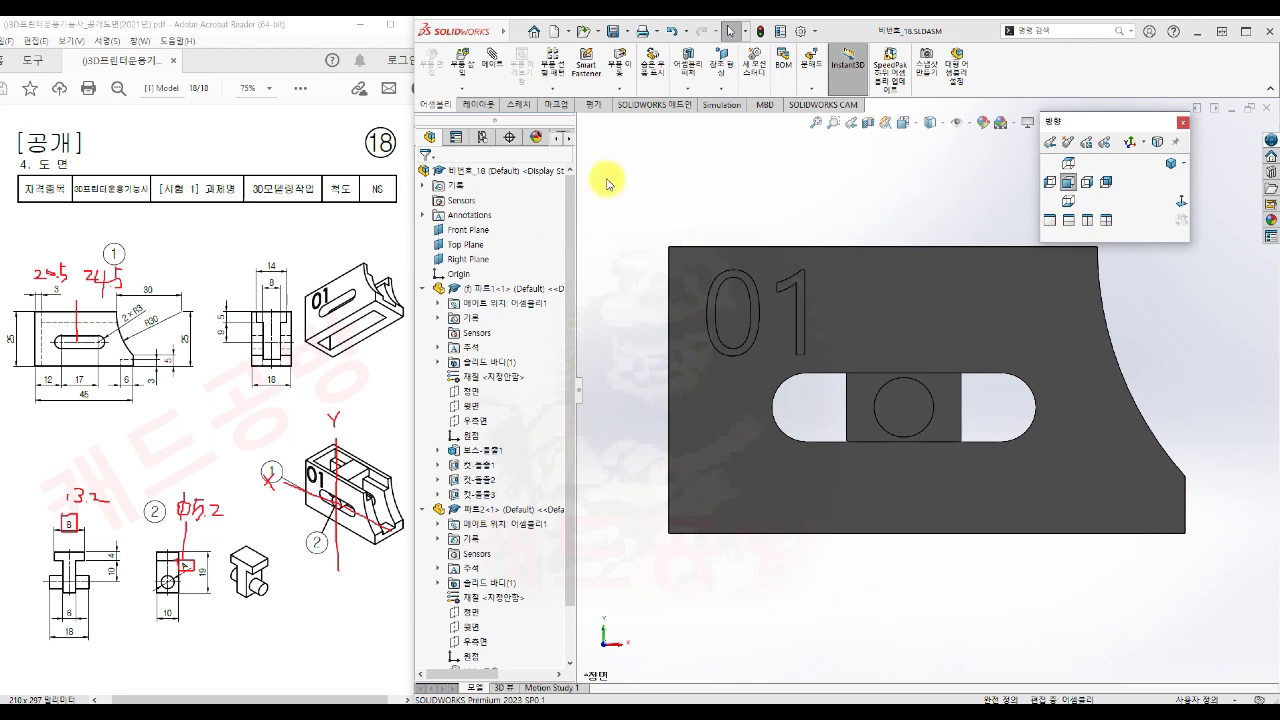
- Export the assembly to folder 18 as 비번호_18.STL, using binary output in mm with all components in a single file
click(627, 31)
click(655, 65)
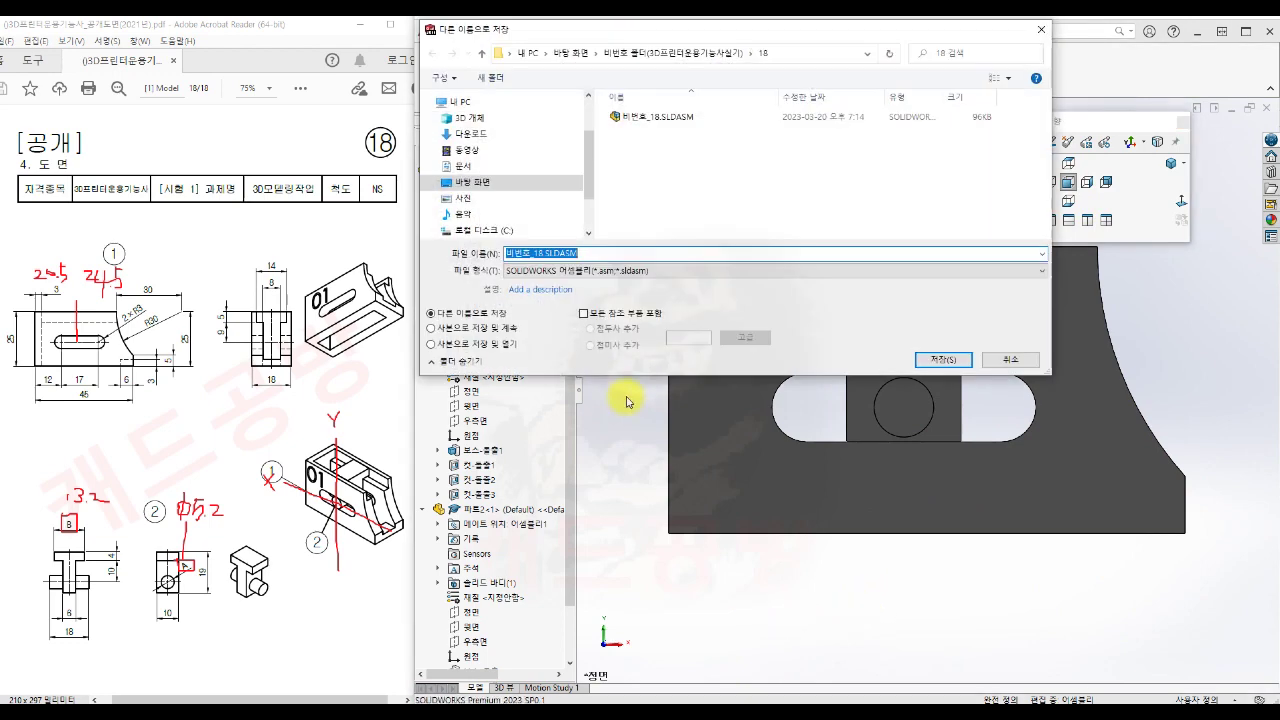
click(573, 270)
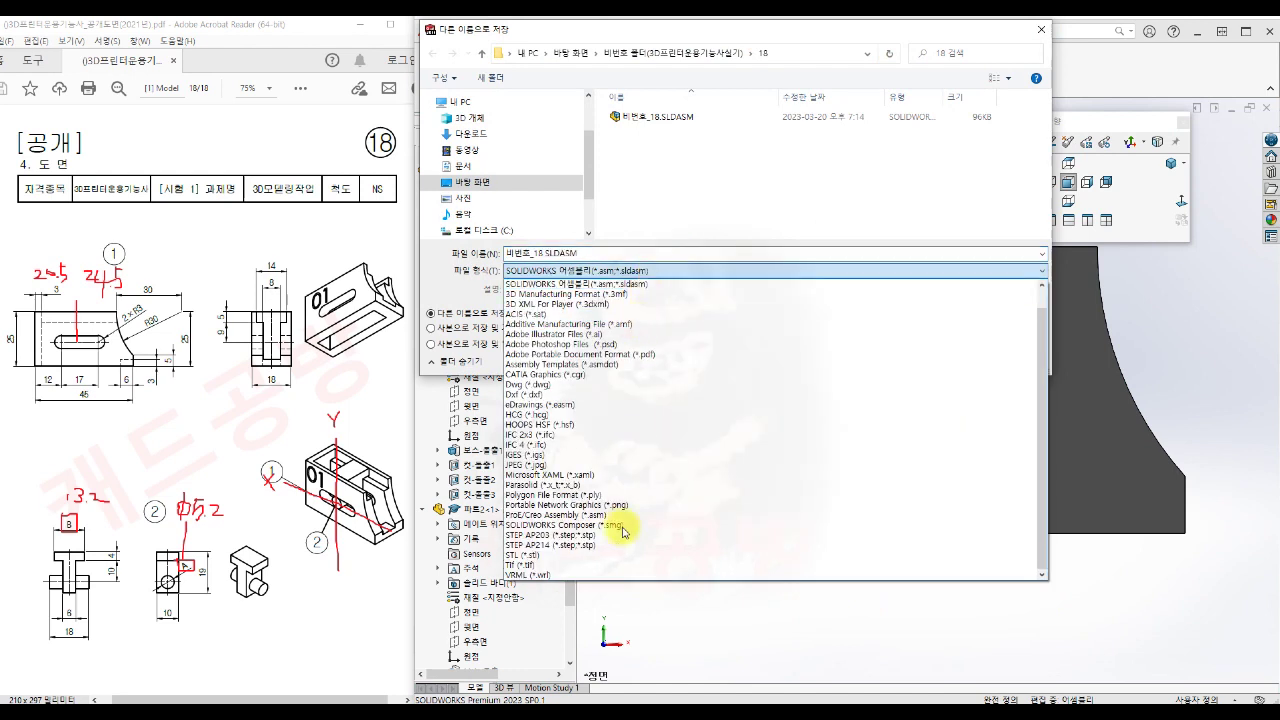
click(618, 555)
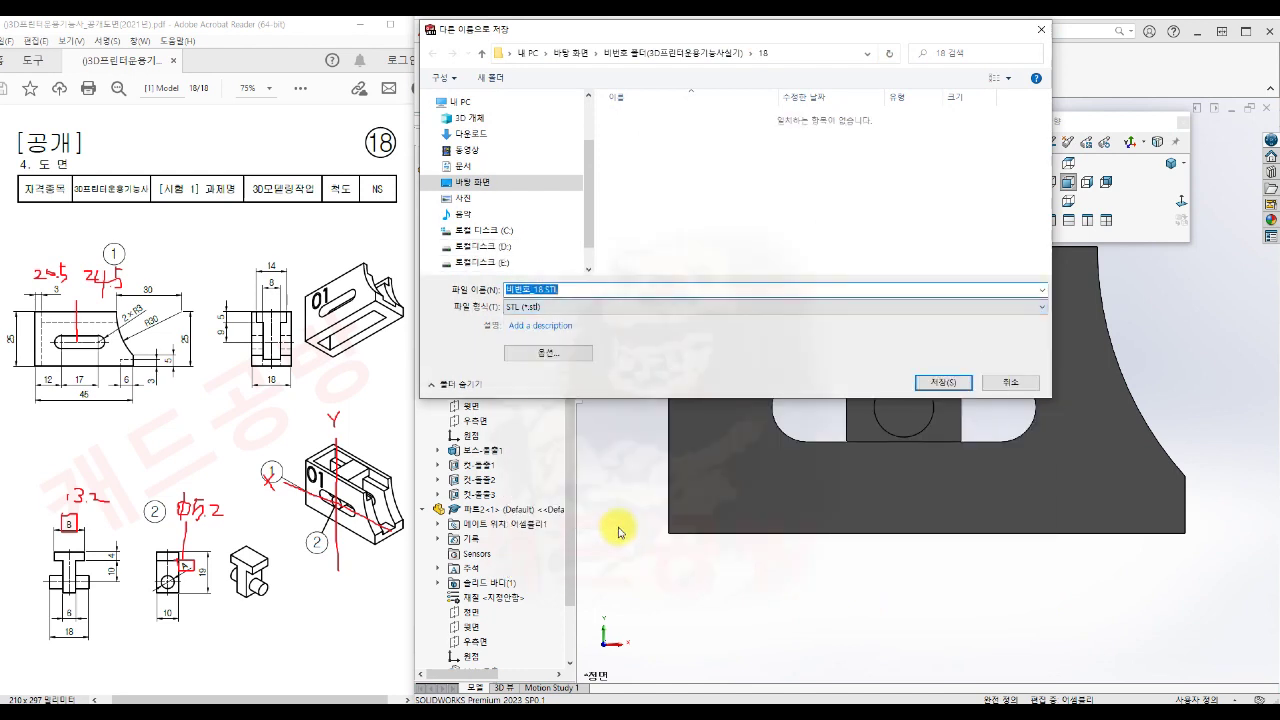
click(560, 358)
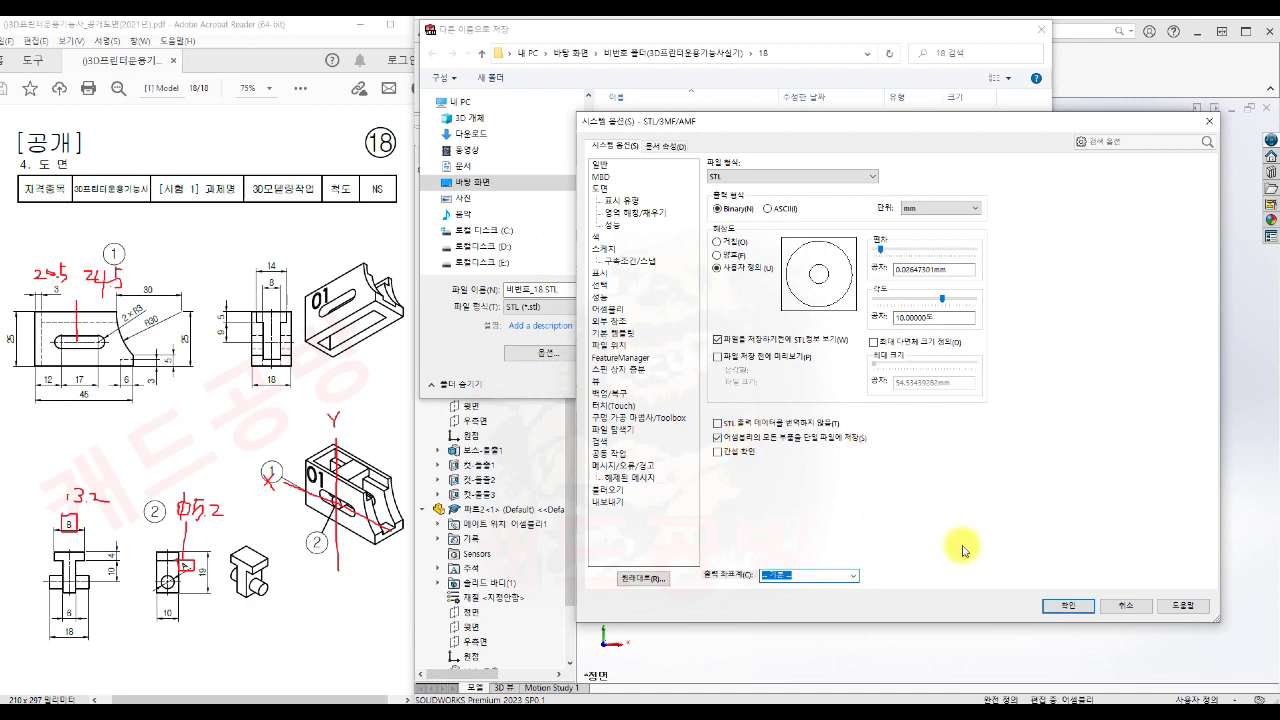
click(1068, 605)
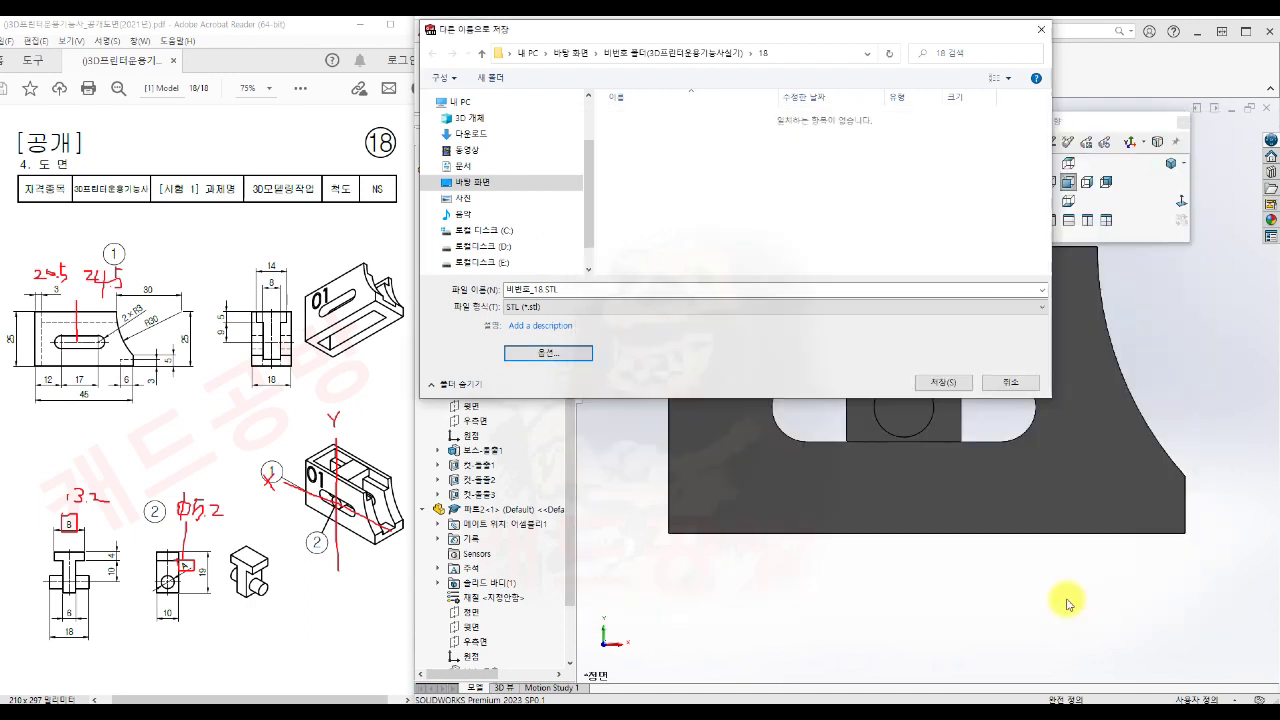
click(946, 392)
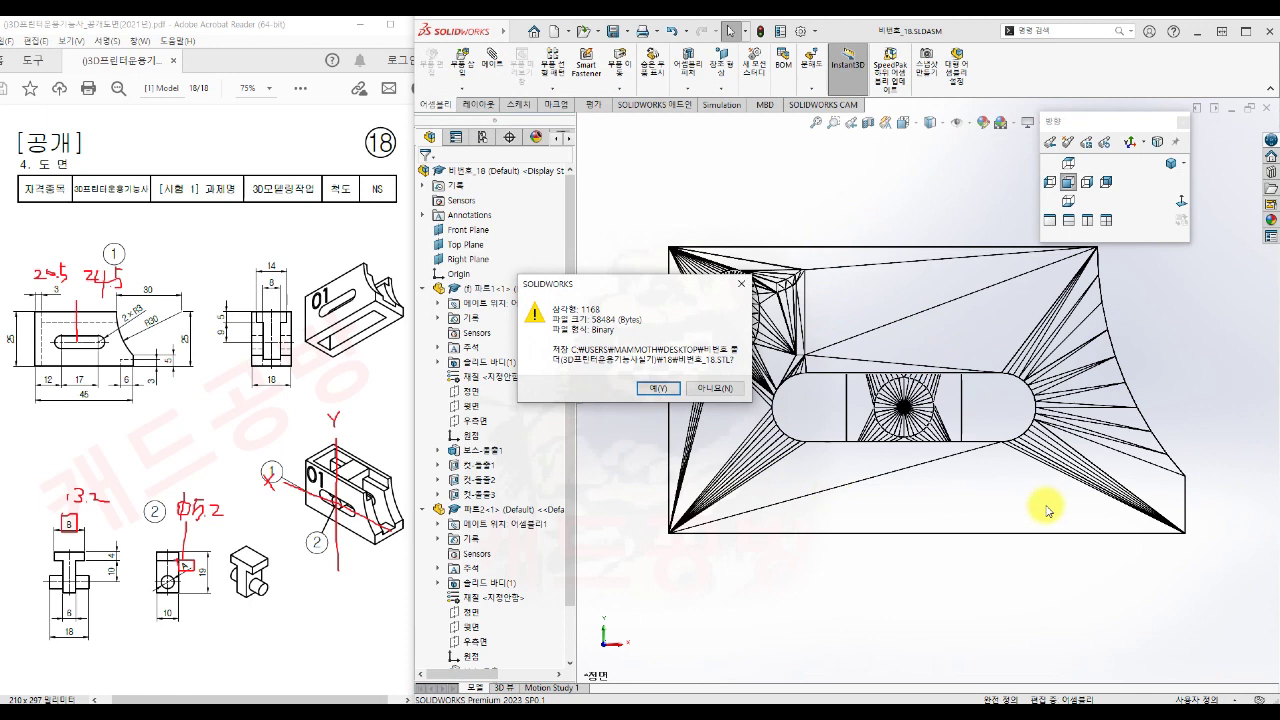
click(656, 389)
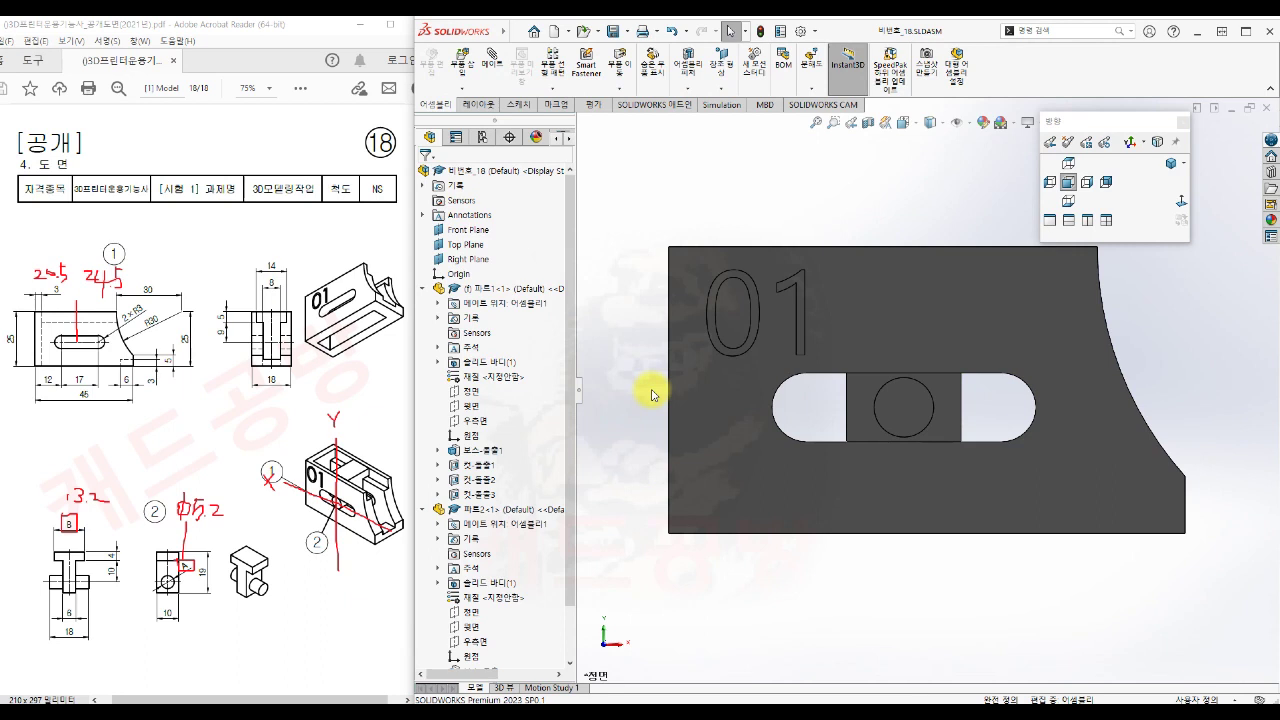